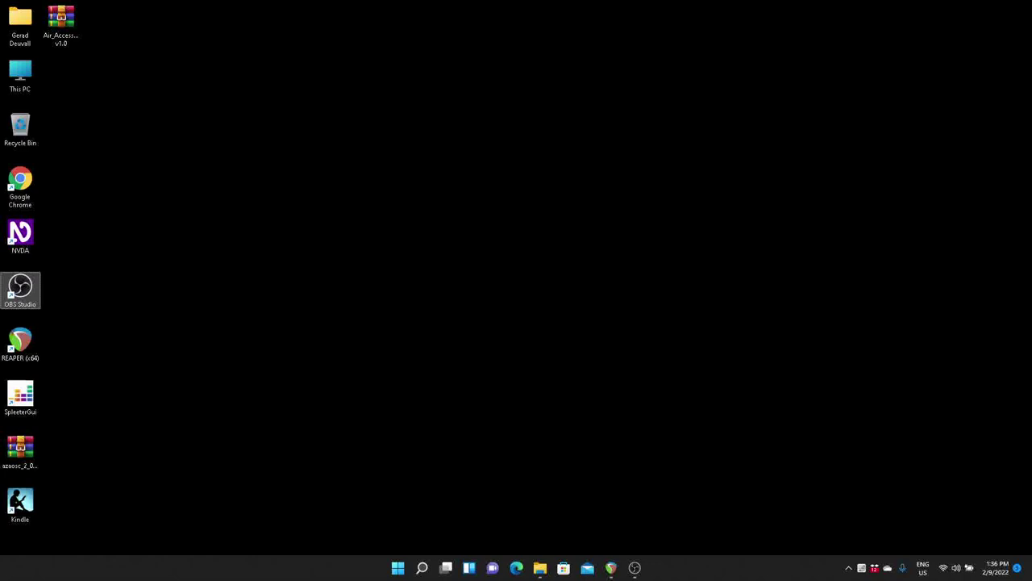
Extract the azaosc_2_0r0b51 and Air_Access_18 v1.0 archives on the desktop into folders of their own.
left_click(20, 453)
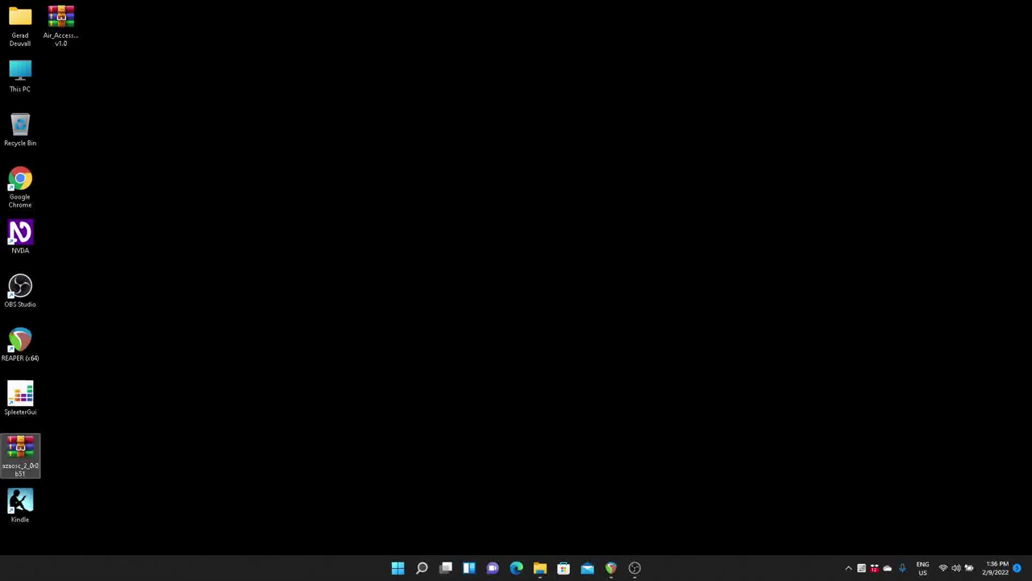
left_click(20, 504)
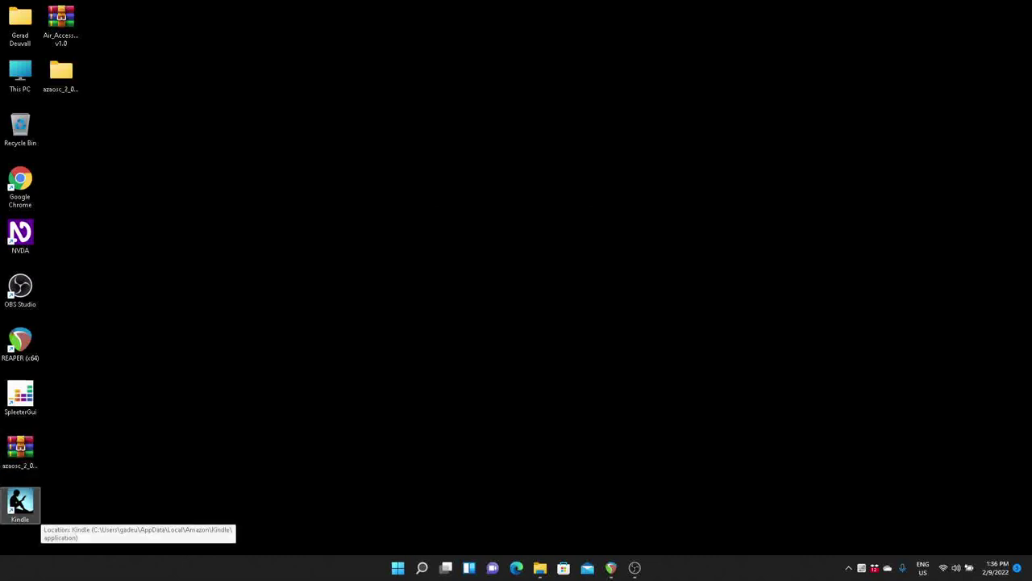
left_click(61, 24)
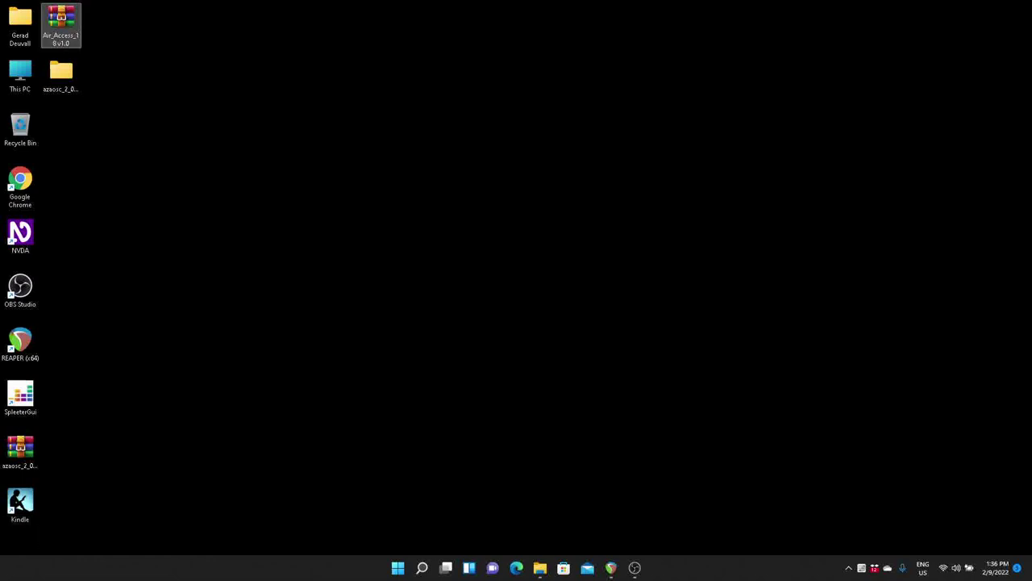
key("shift+F10")
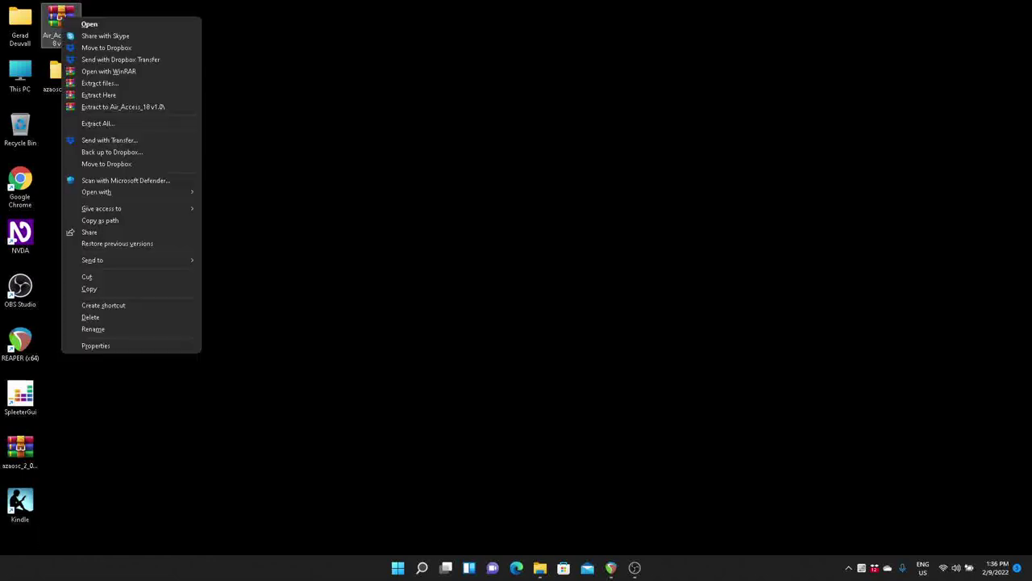
key("e")
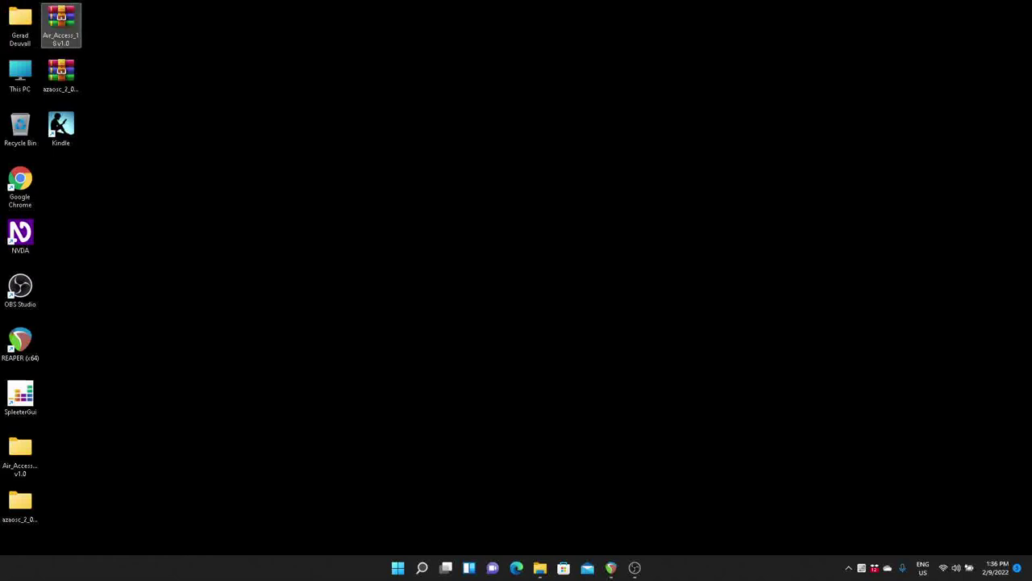
Copy all five files from the Air_Access_18 subfolder of the extracted Air_Access_18 v1.0 folder and close the window.
key("a")
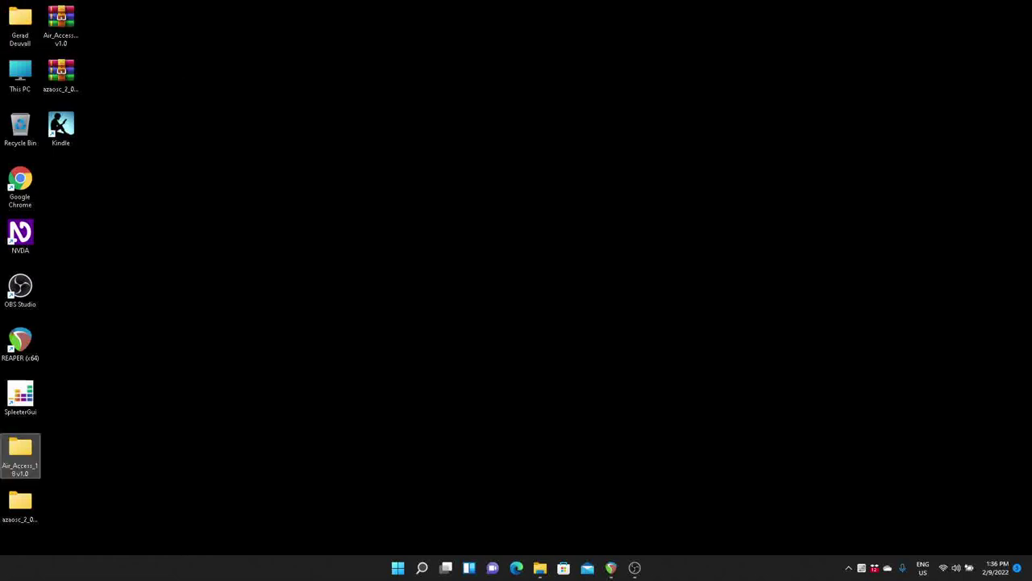
key("Return")
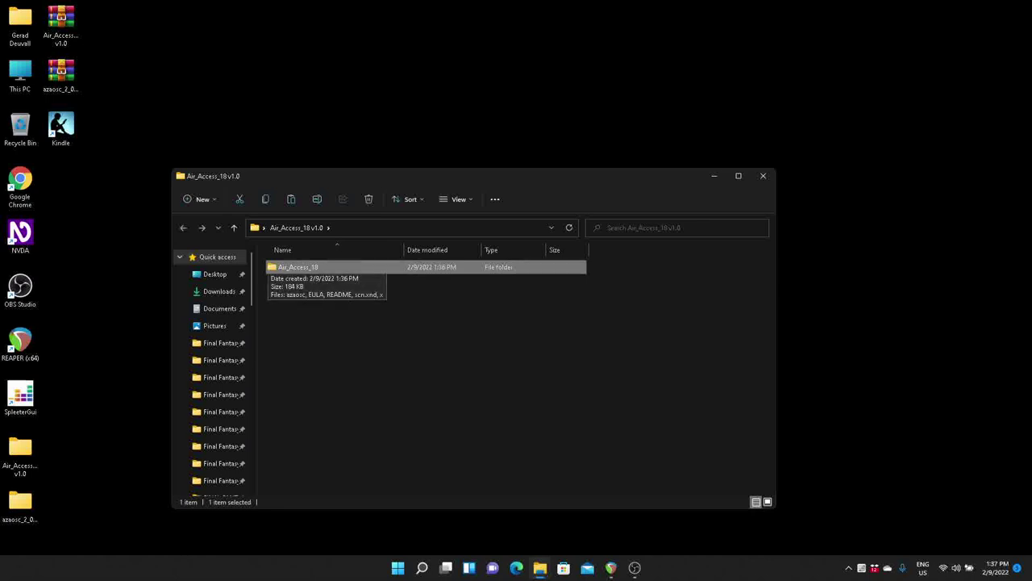
key("Return")
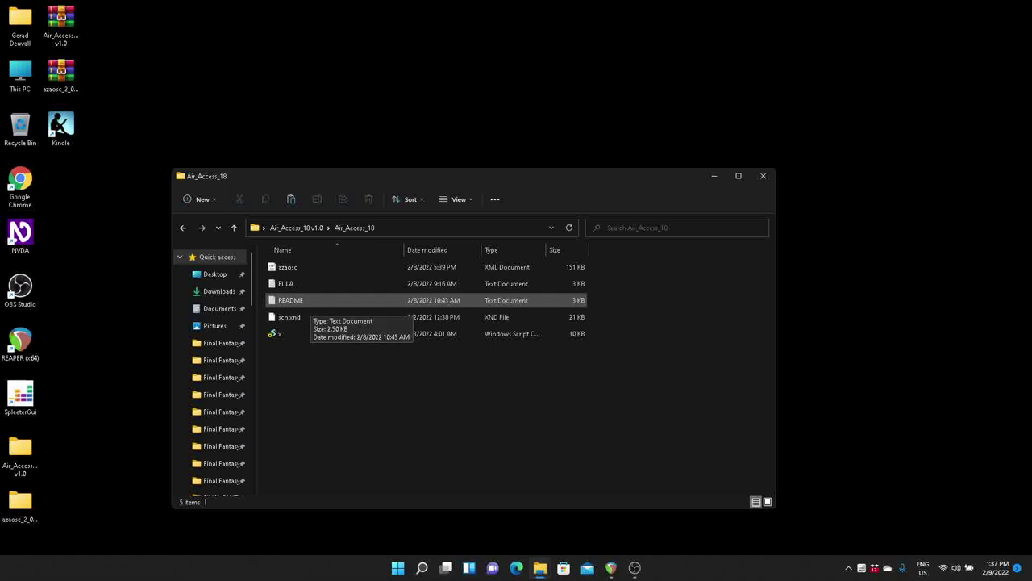
left_click(286, 284)
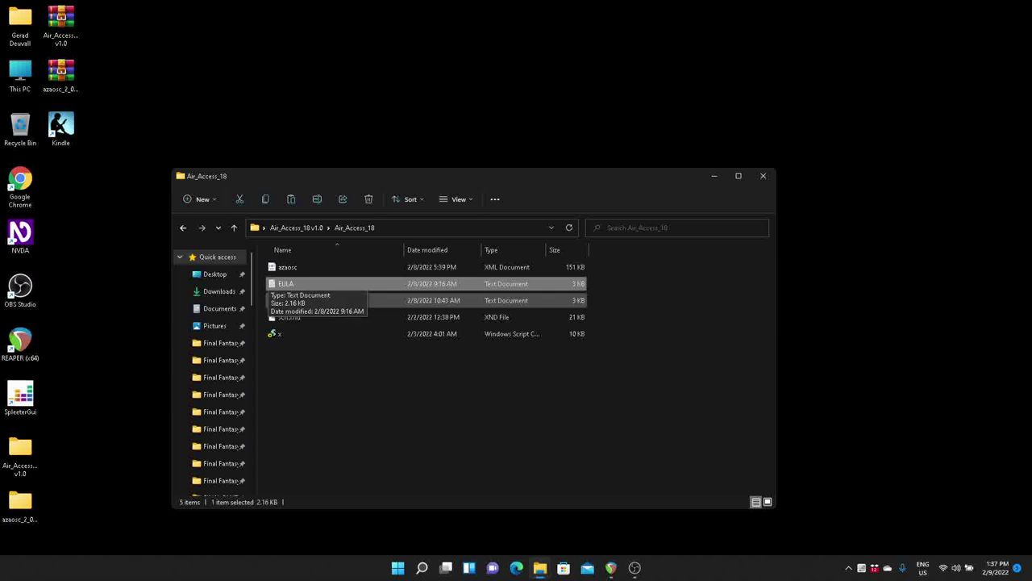
key("ctrl+a")
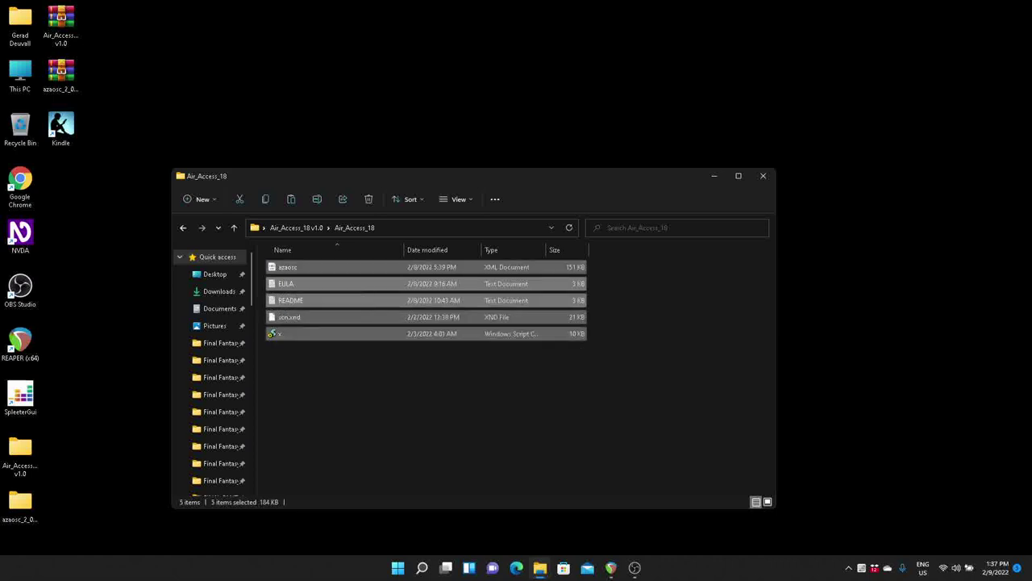
key("alt+F4")
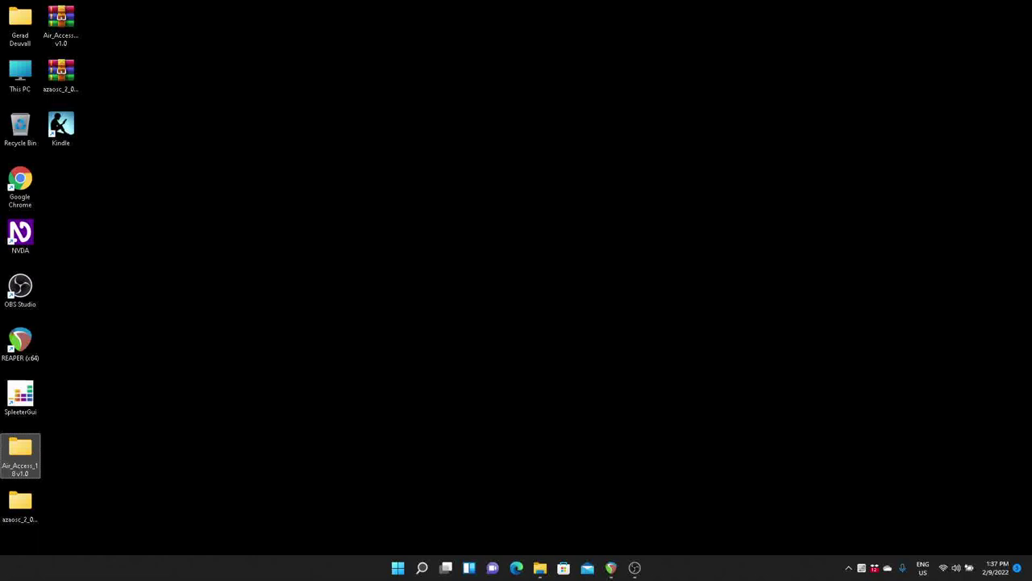
Paste the copied Air Access files into the extracted azaosc_2_0r0b51 folder.
left_click(20, 508)
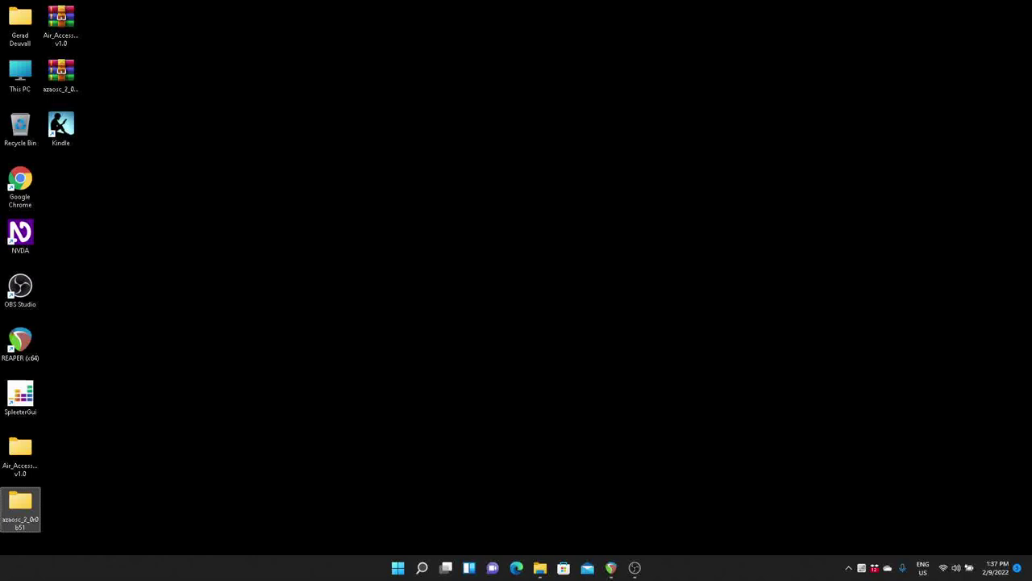
key("Return")
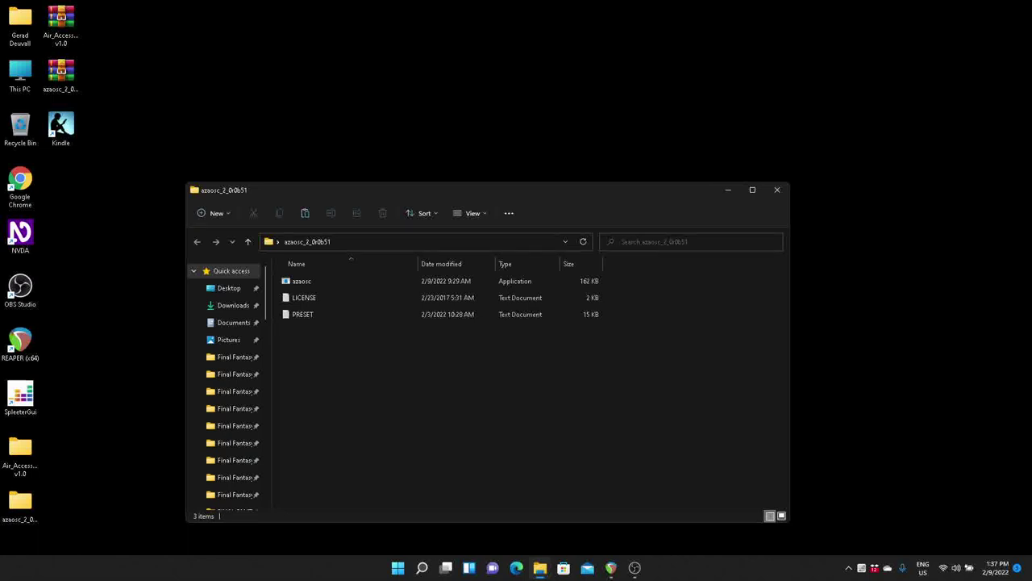
left_click(303, 298)
left_click(303, 313)
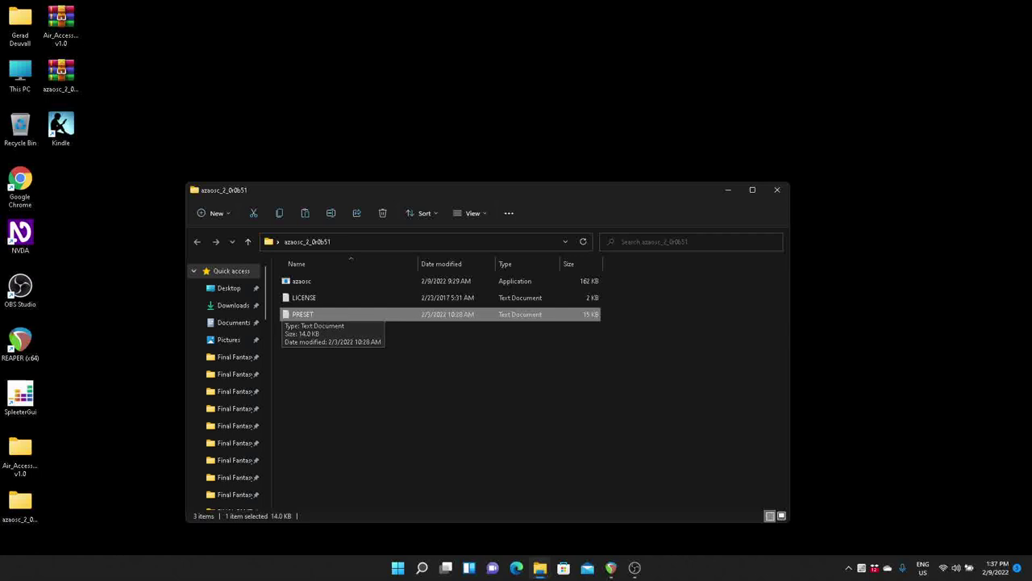
key("ctrl+v")
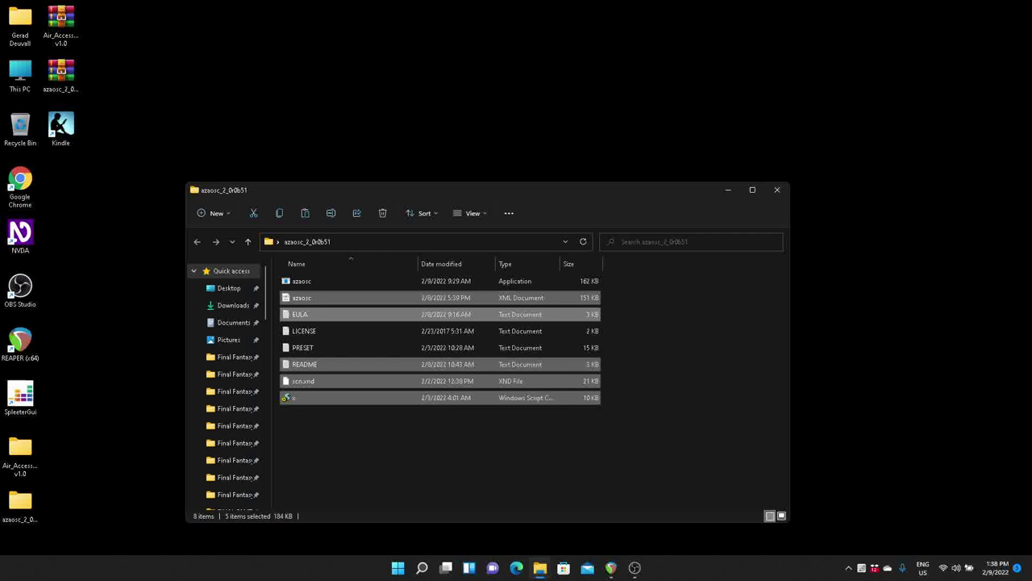
Launch the azaosc application from the azaosc_2_0r0b51 folder and connect to the detected device.
key("Up")
key("Up")
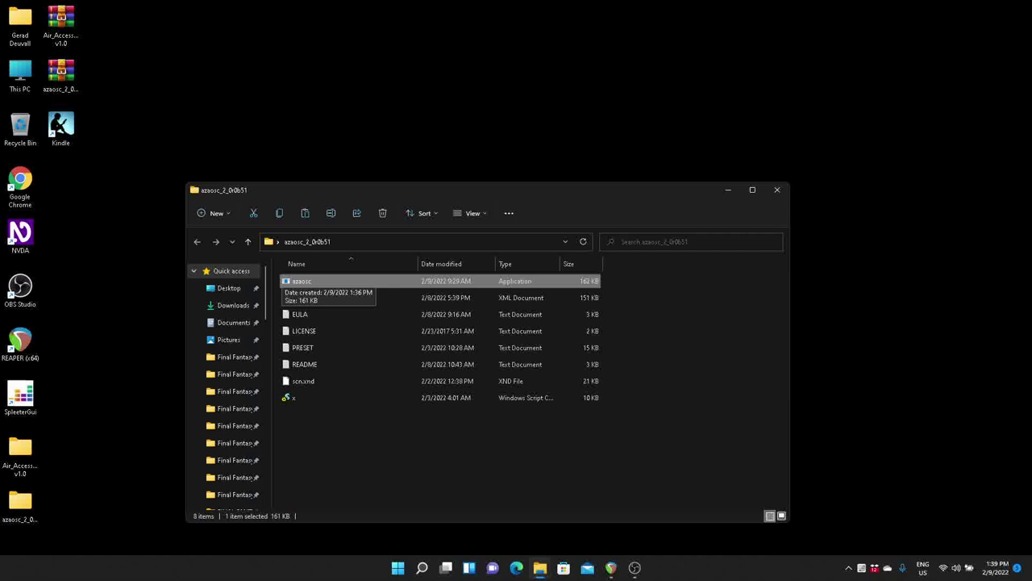
key("Return")
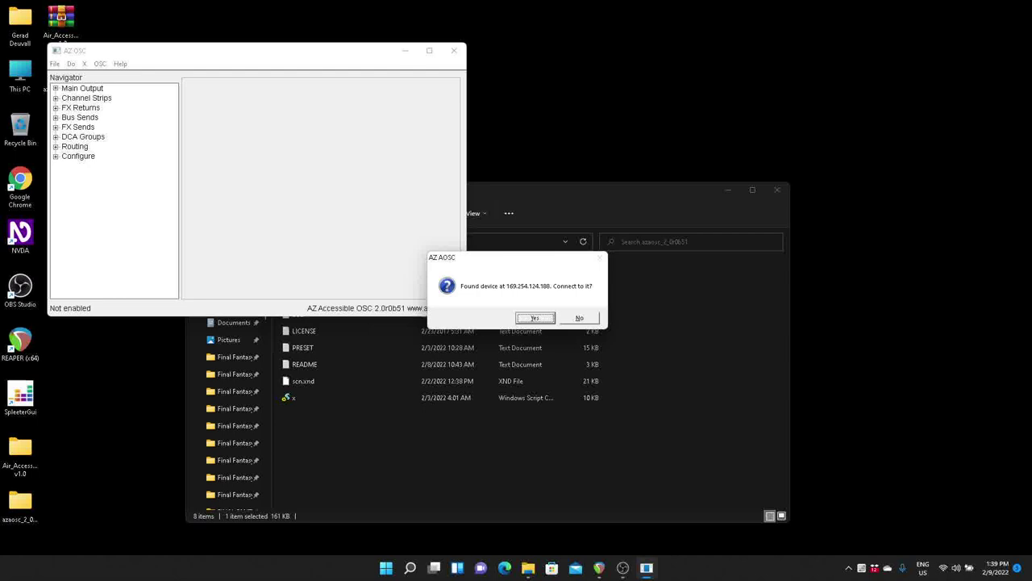
key("Return")
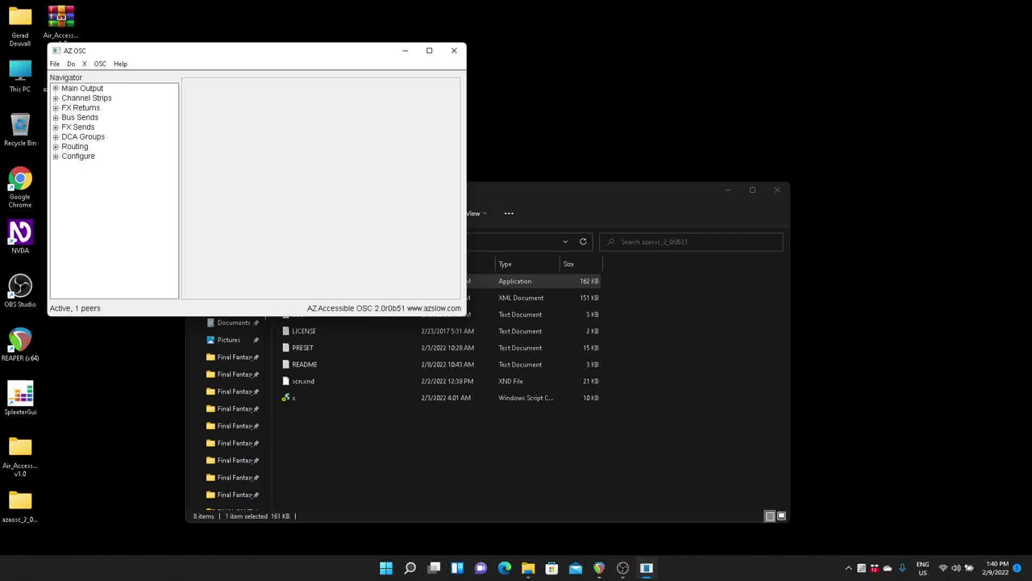
Look through the Navigator categories from Main Output to Configure and return to Main Output.
key("Right")
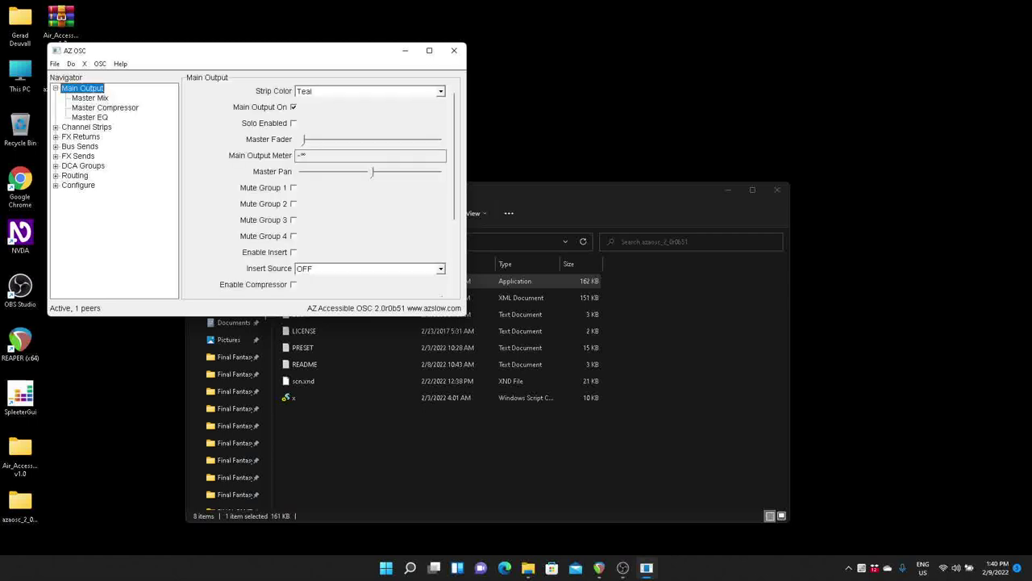
key("Left")
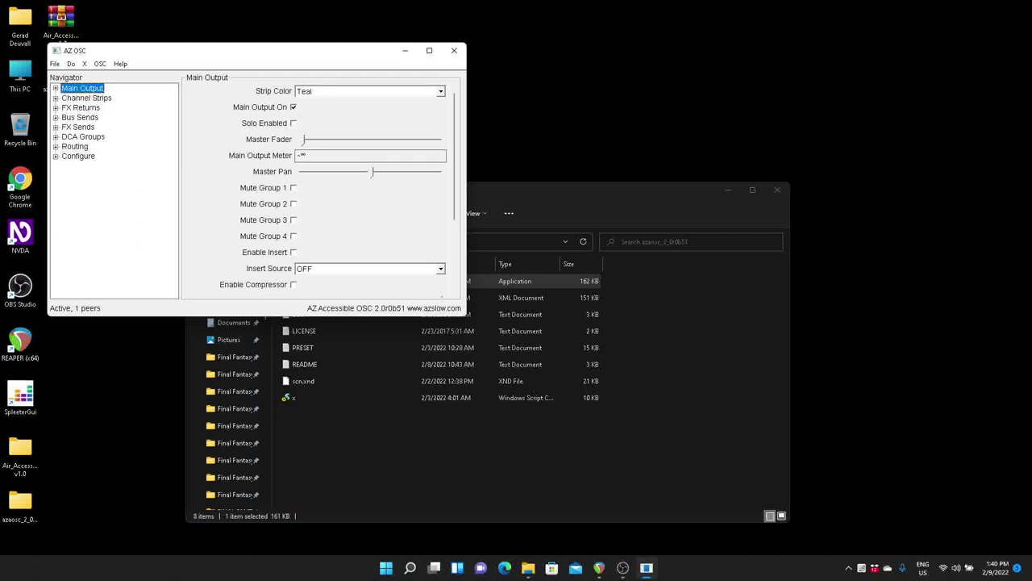
key("Down")
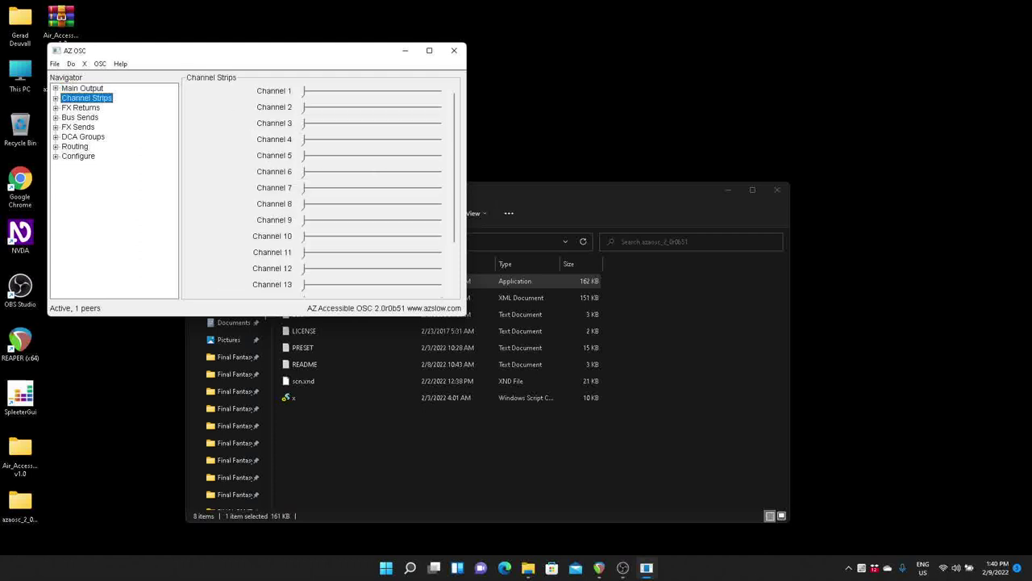
key("Down")
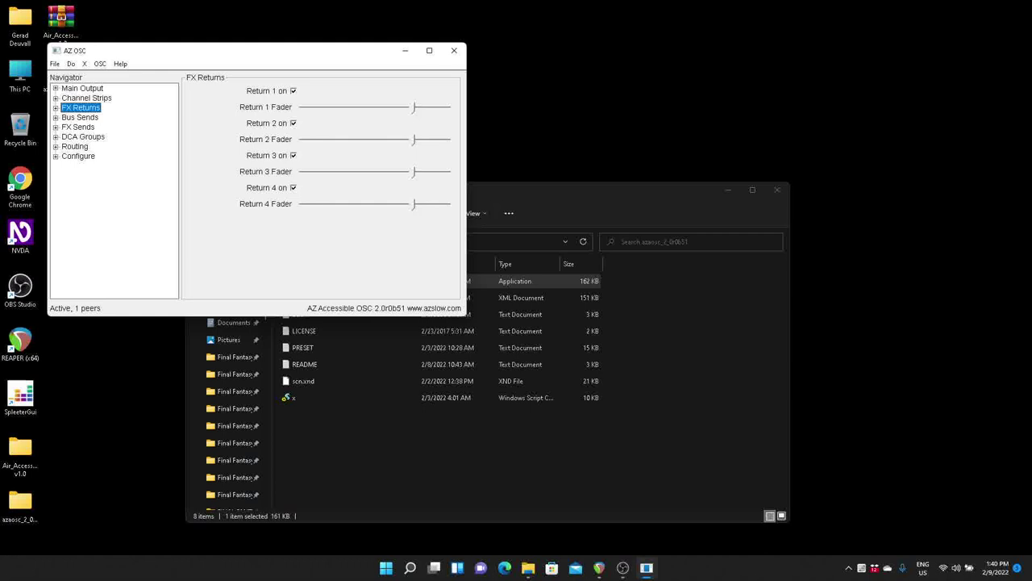
key("Down")
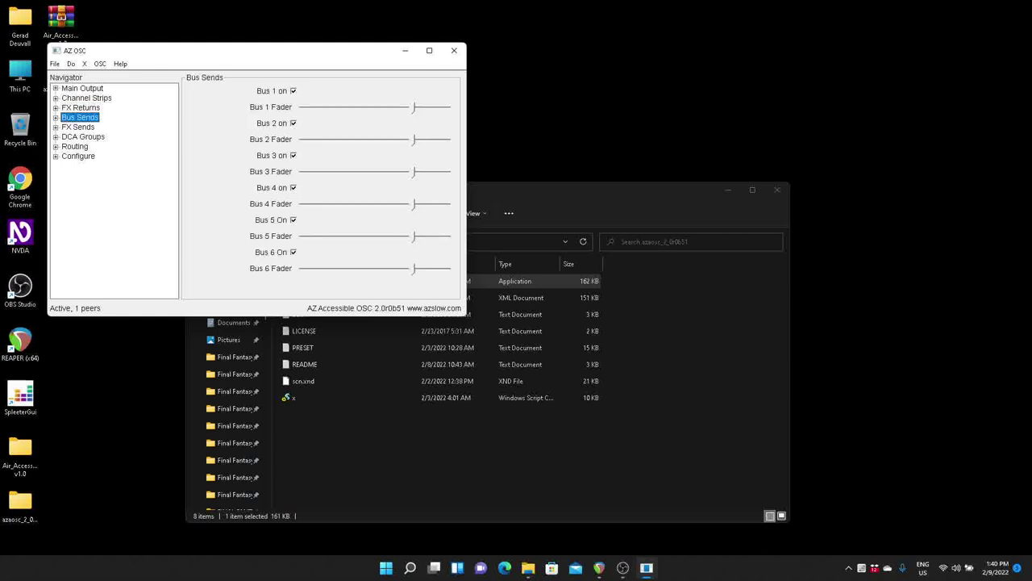
key("Down")
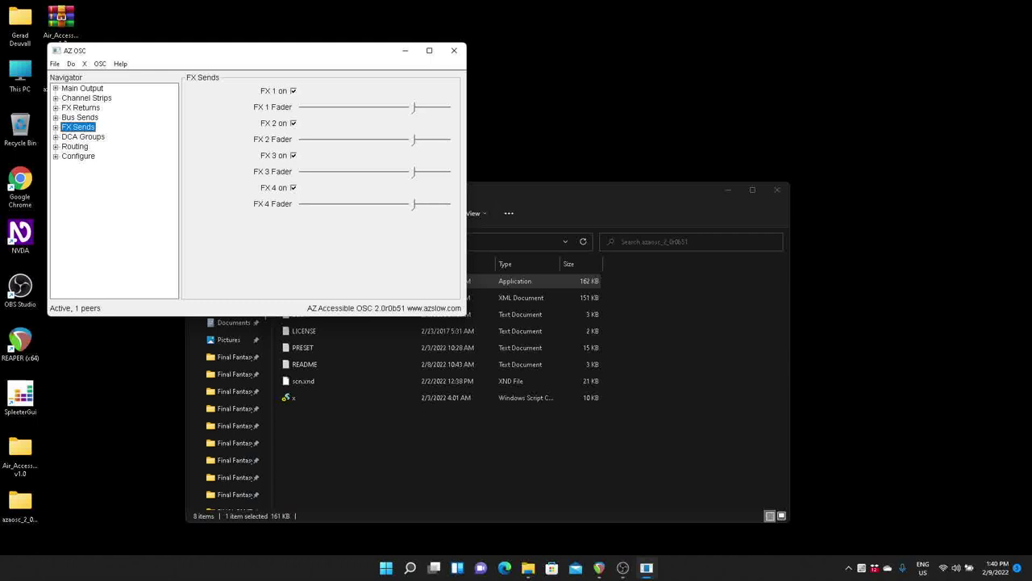
key("Down")
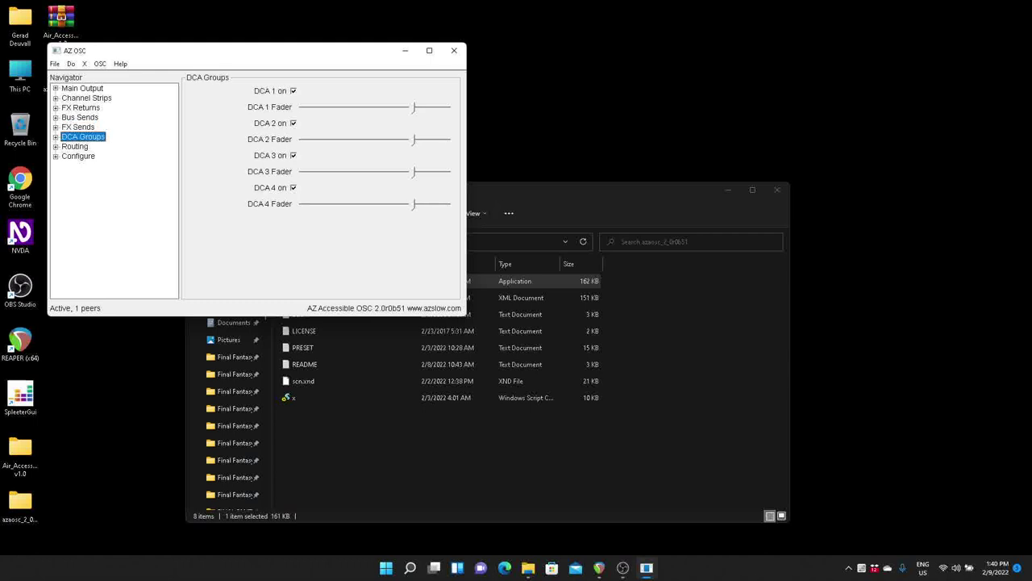
key("Down")
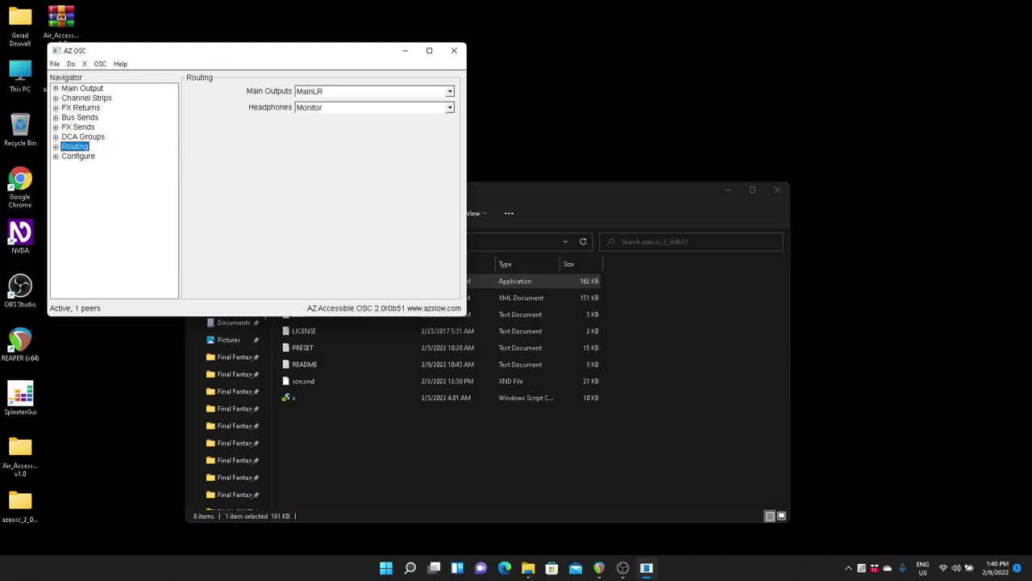
key("Down")
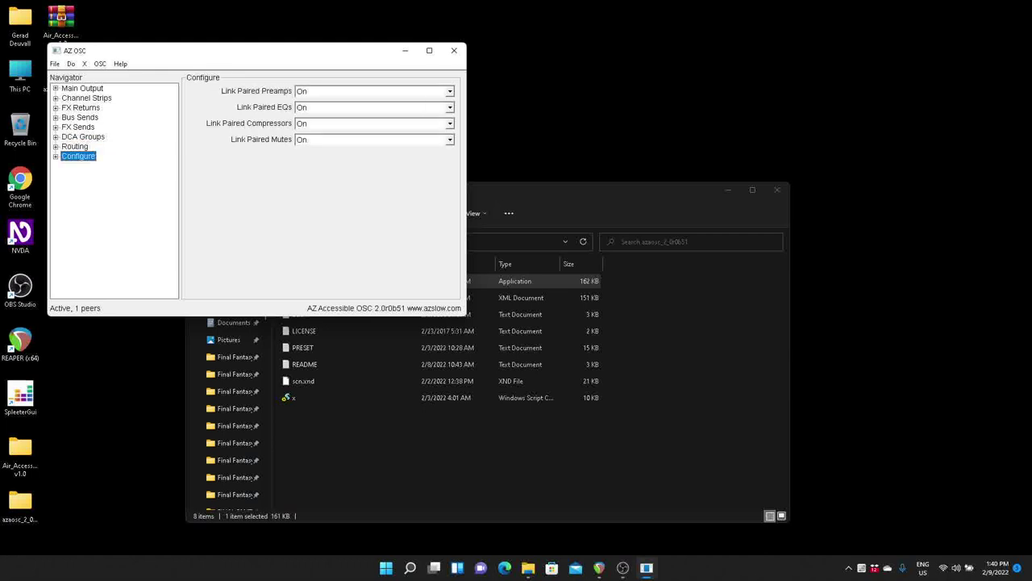
key("Home")
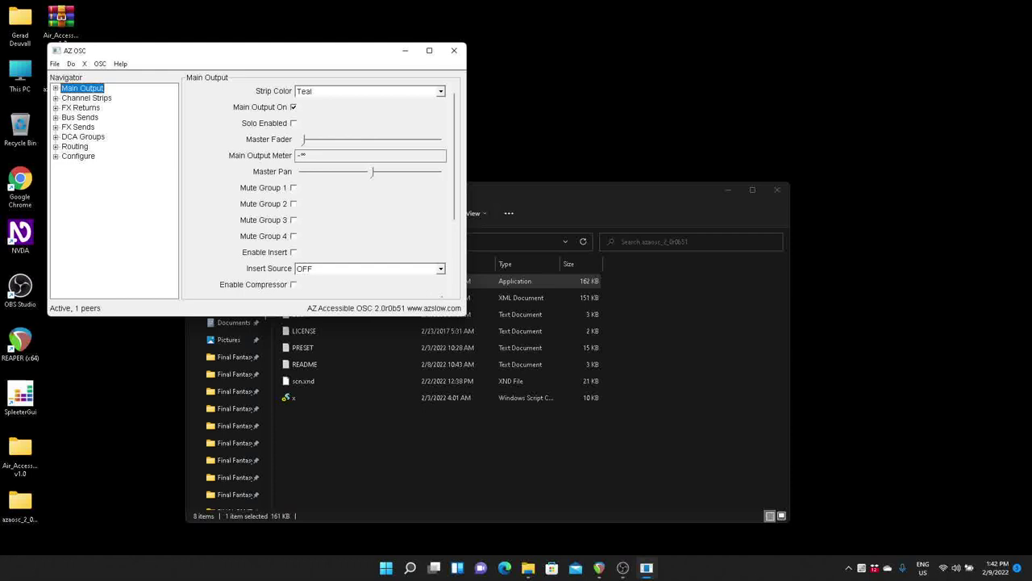
Browse the Strip Color choices of the Main Output, ending on Teal.
left_click(367, 91)
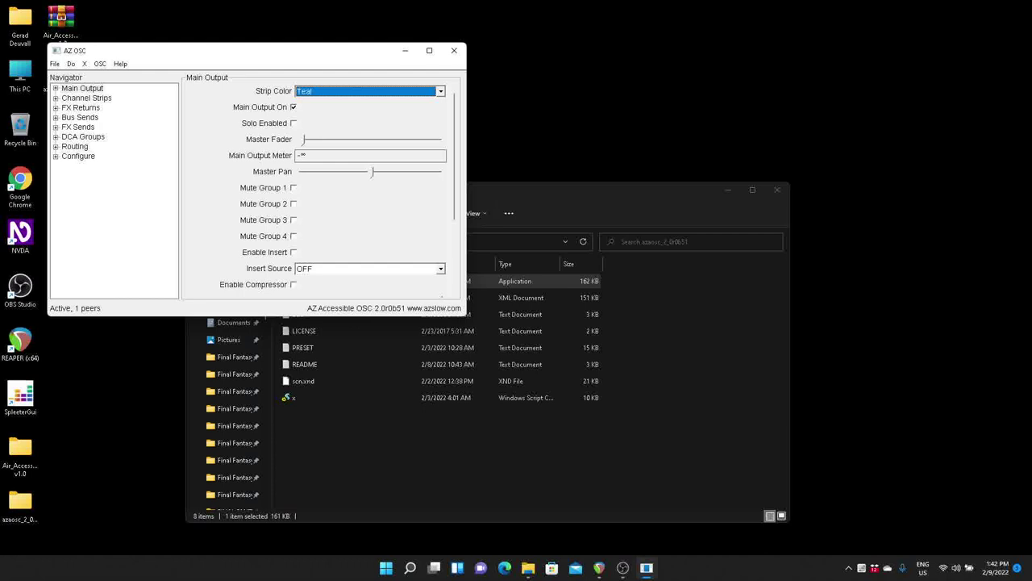
key("Home")
key("Down")
key("Down")
key("Down")
key("Down")
key("Down")
key("Down")
key("Down")
key("Down")
key("Down")
key("Down")
key("Down")
key("Down")
key("Down")
key("Down")
key("Down")
key("Down")
key("Home")
key("Down")
key("Up")
key("Up")
key("Down")
key("Up")
key("Up")
key("Down")
key("Down")
key("Down")
key("Down")
key("Tab")
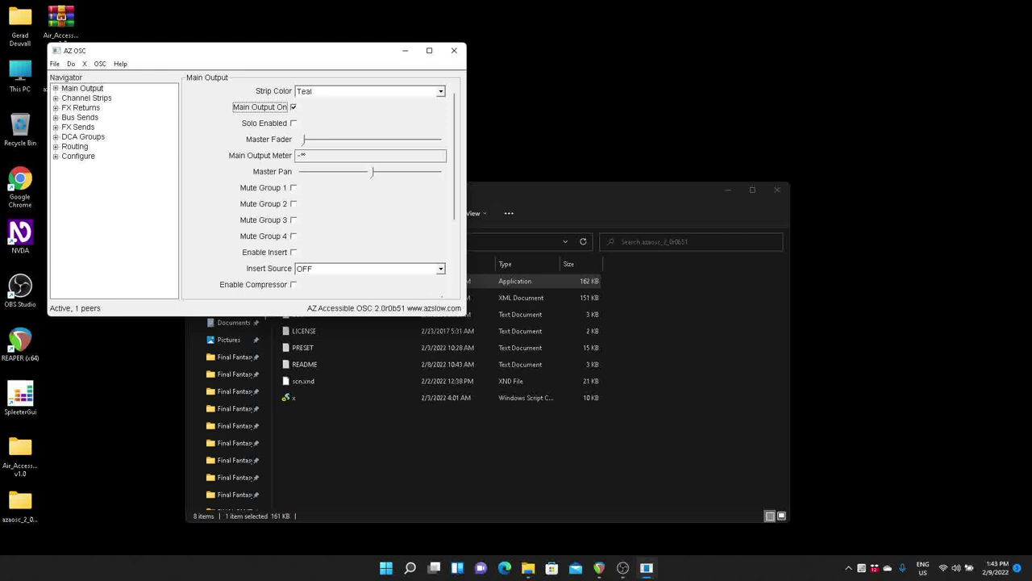
Try the Master Fader's extremes and increments, leaving it at about three quarters of its travel.
key("Tab")
key("Tab")
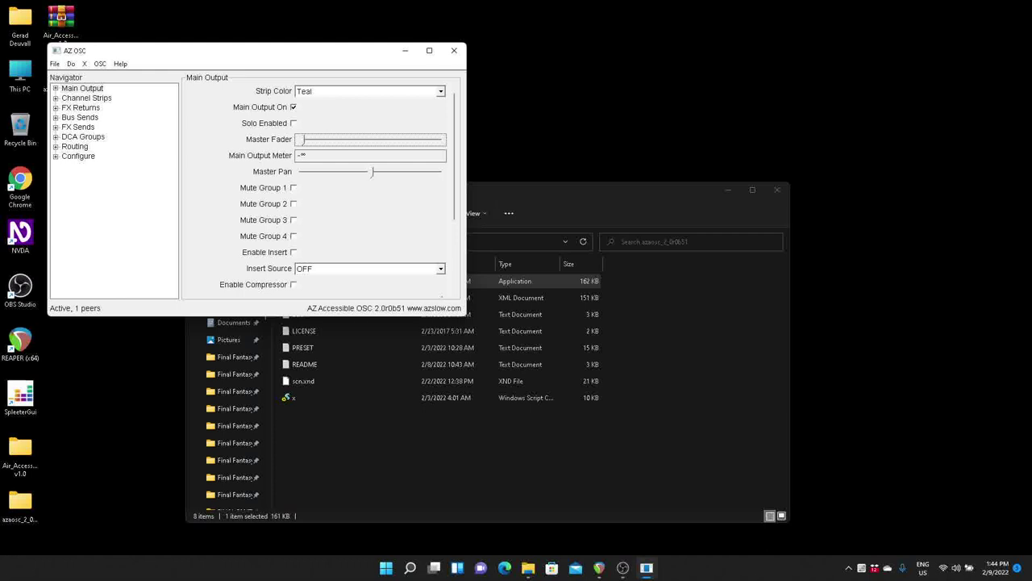
key("End")
key("Home")
key("Page_Down")
key("Page_Down")
key("Page_Down")
key("Page_Down")
key("Page_Down")
key("Page_Up")
key("Left")
key("Left")
key("Left")
key("Left")
key("Left")
key("Left")
key("Left")
key("Left")
Review the Main Output's meter, Master Pan, Mute Group 1 to 4, Enable Insert and Insert Source controls.
key("Tab")
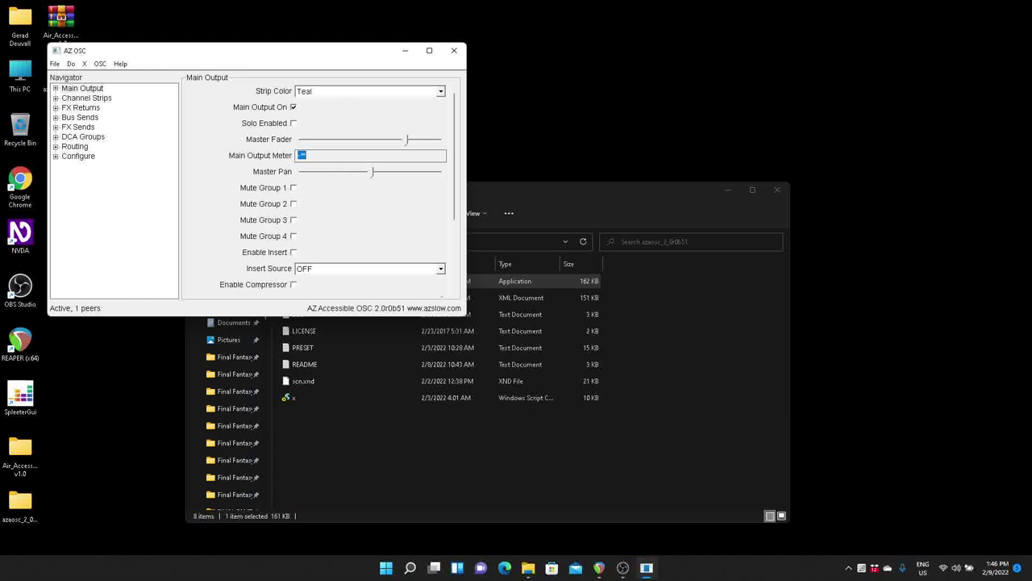
key("Tab")
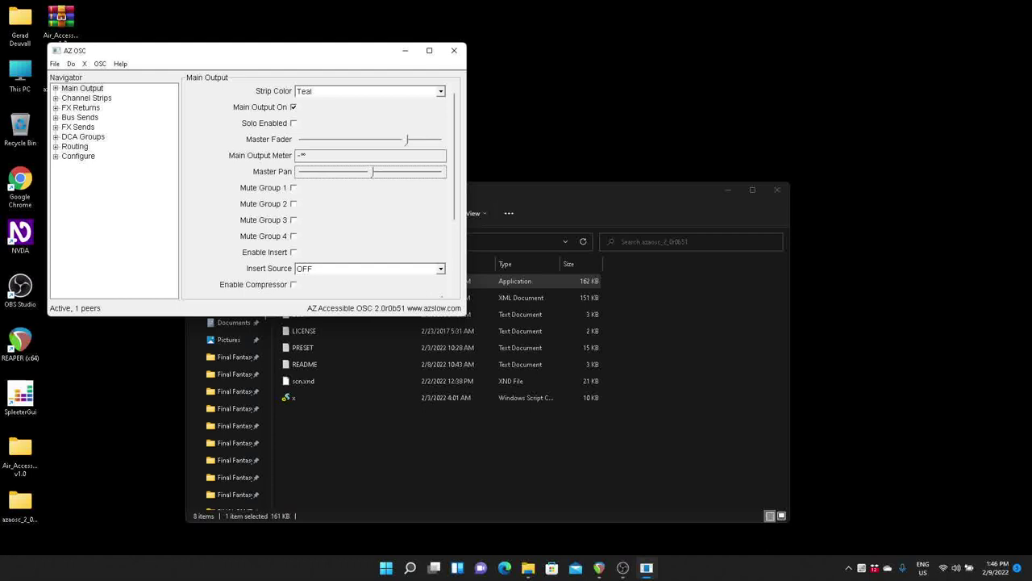
key("Tab")
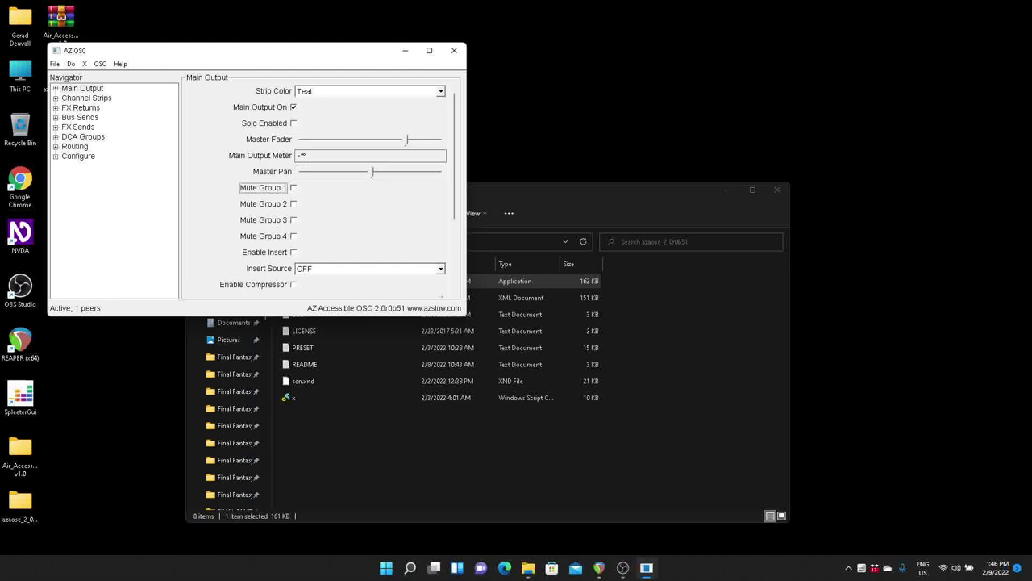
key("Tab")
key("Tab")
key("Tab")
key("Tab")
key("Tab")
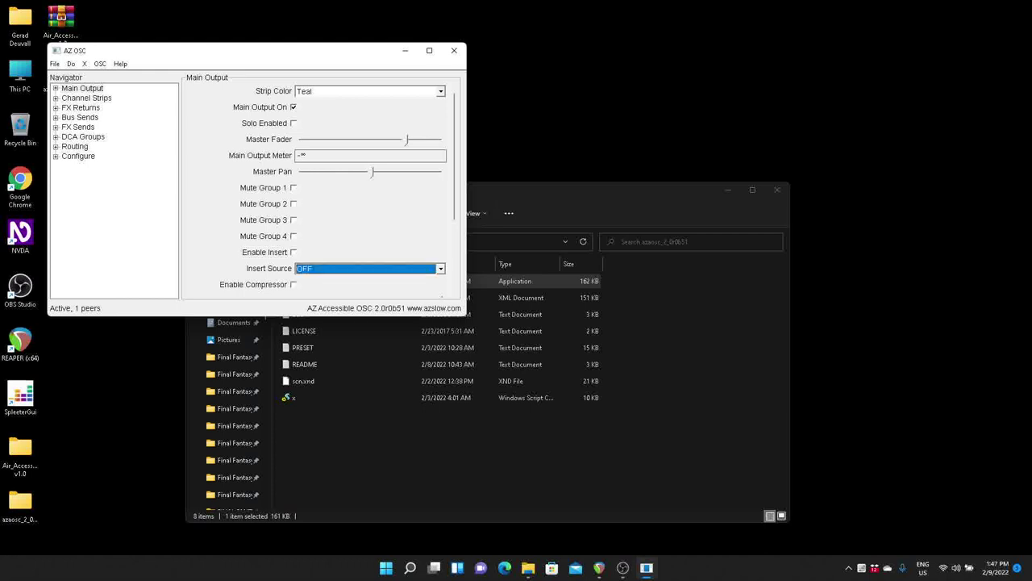
Check the Main Output's Insert Source choices, keeping OFF, and review the Enable Compressor, Compressor Threshold and Enable EQ controls.
key("Down")
key("Home")
key("Tab")
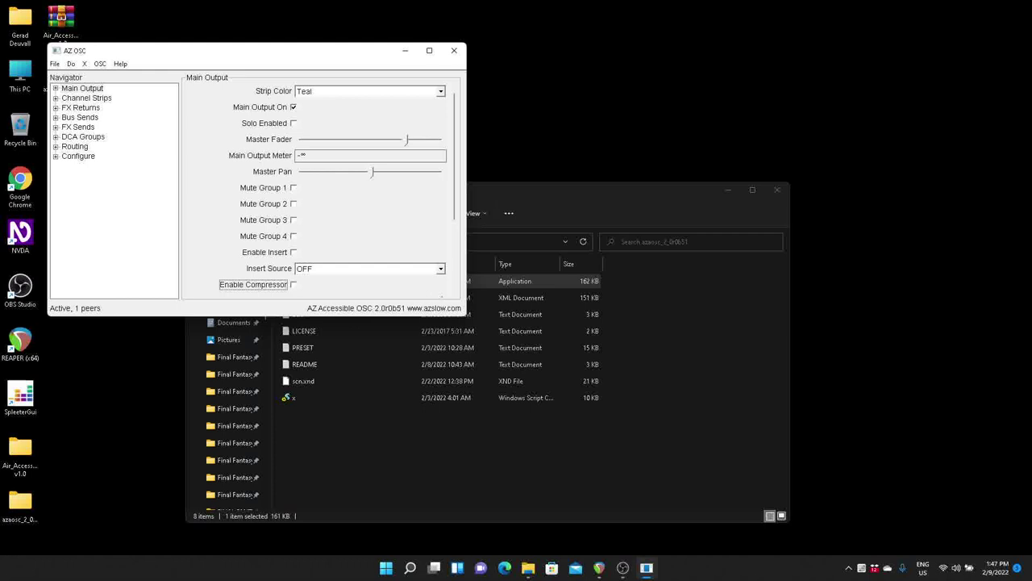
key("Tab")
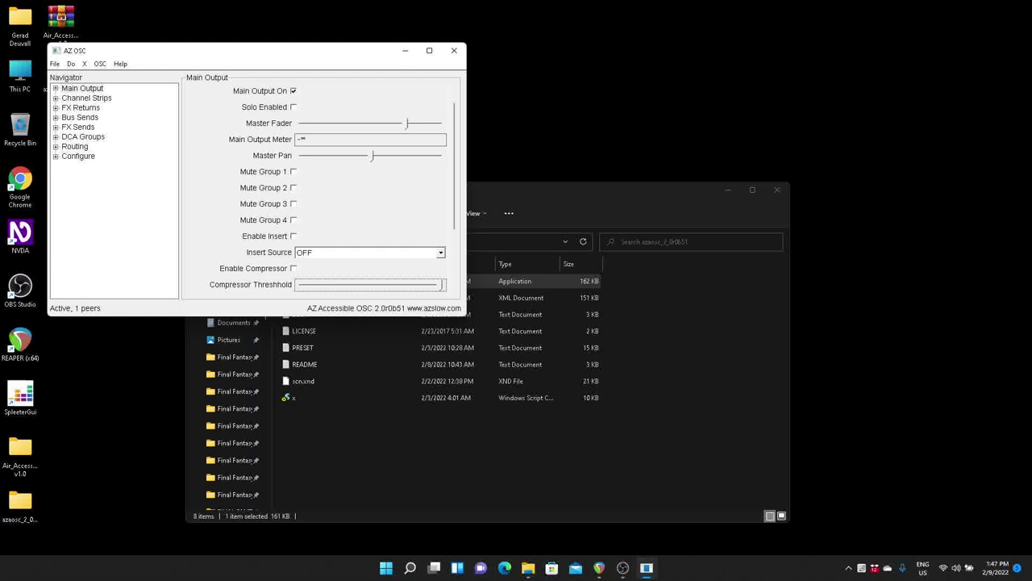
key("Tab")
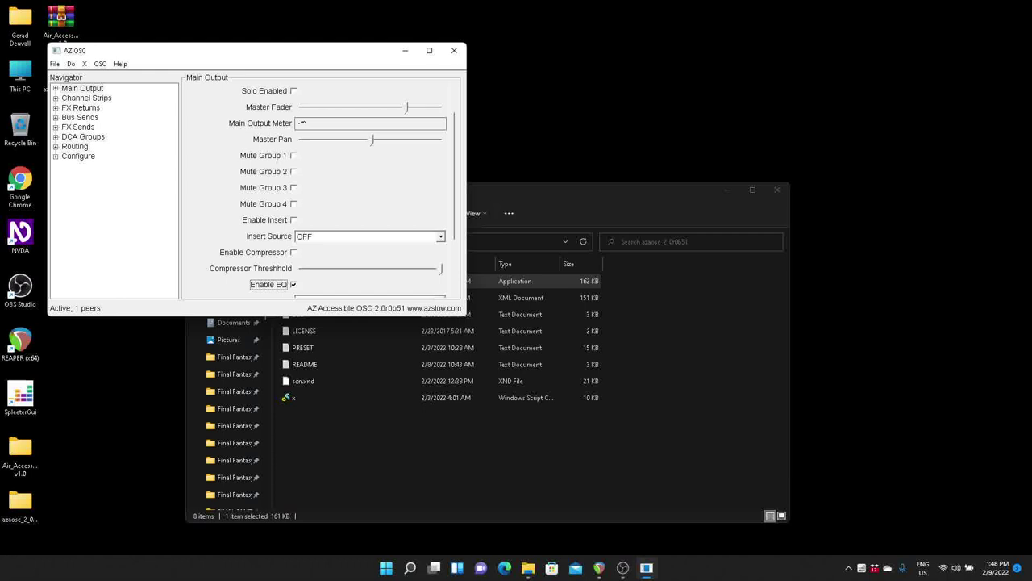
Browse the Main Output's EQ Mode choices, keeping Parametric, and review the Automix X, Automix Y and their lock controls.
key("Tab")
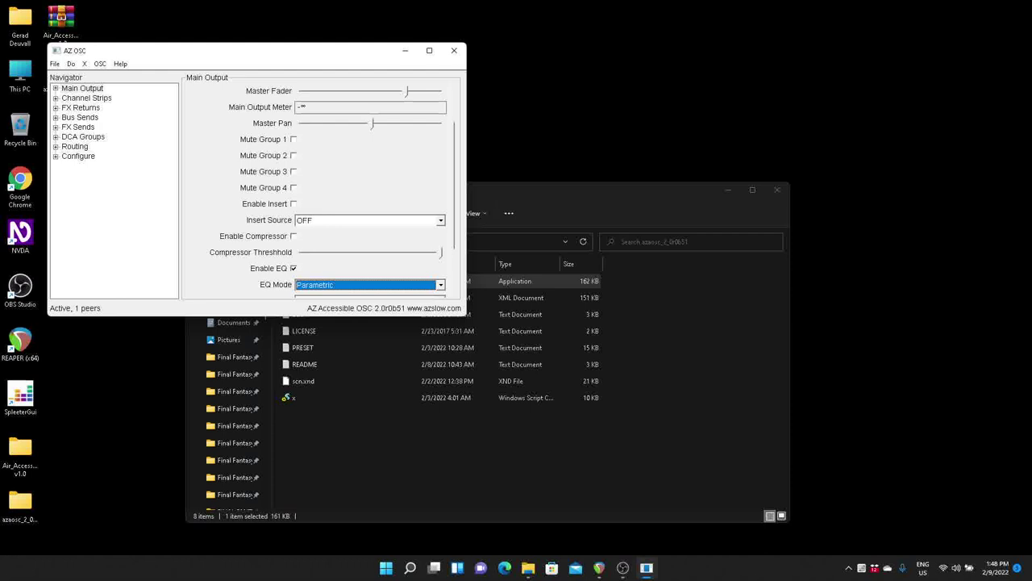
key("Down")
key("Down")
key("Down")
key("Tab")
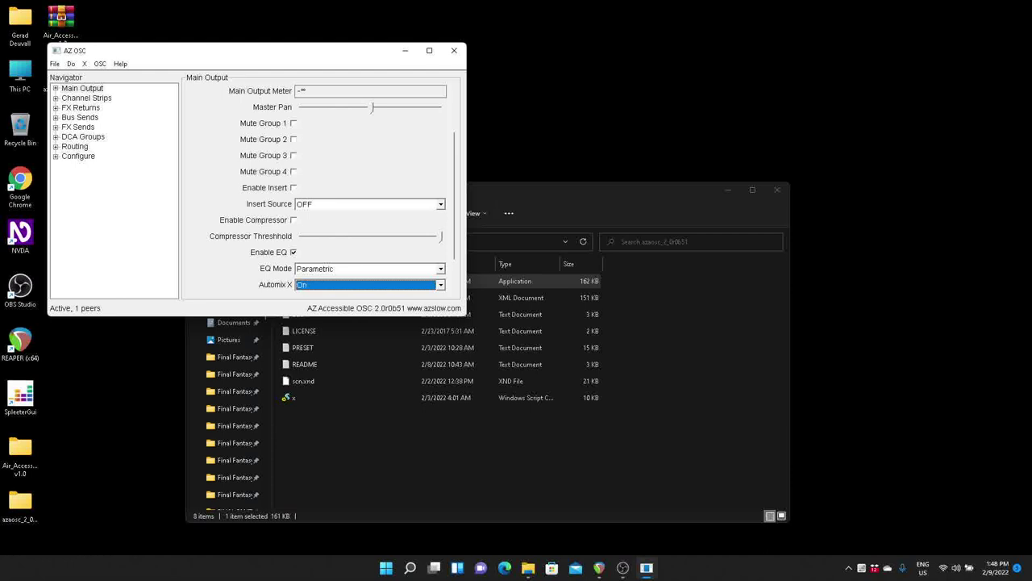
key("Tab")
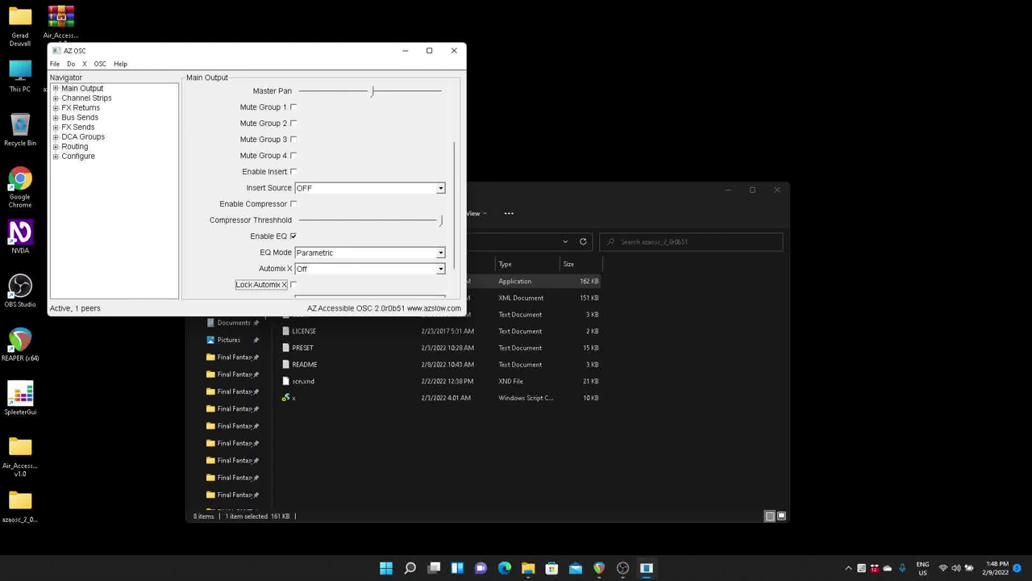
key("Tab")
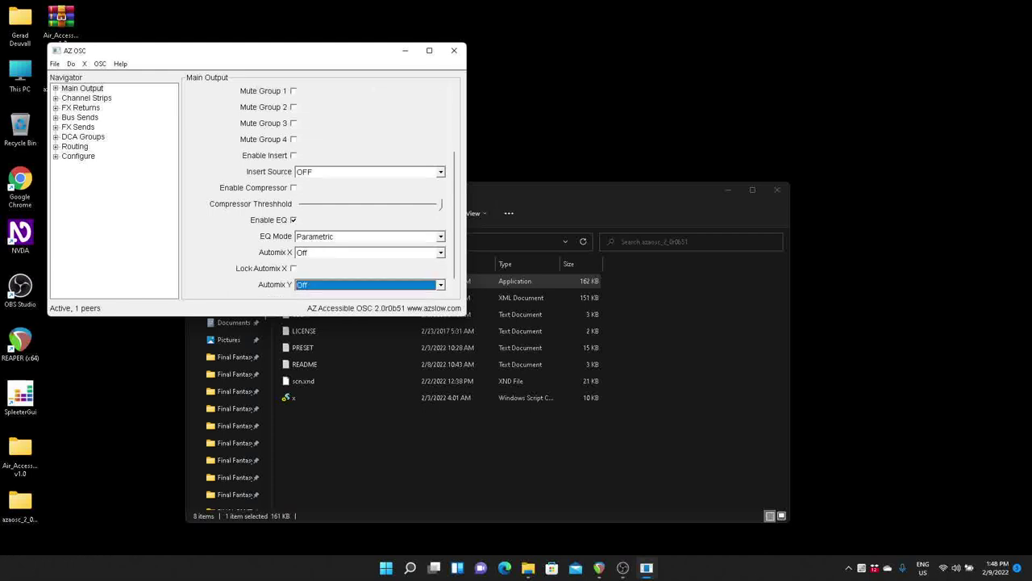
key("Tab")
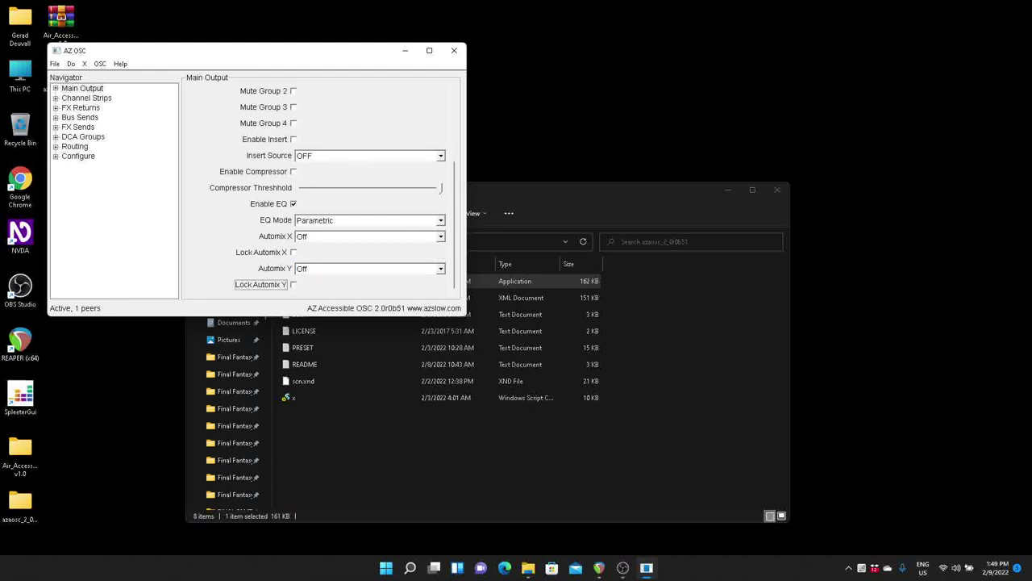
key("Tab")
Expand Main Output in the Navigator and look through its Master Mix, Master Compressor and Master EQ pages.
left_click(82, 88)
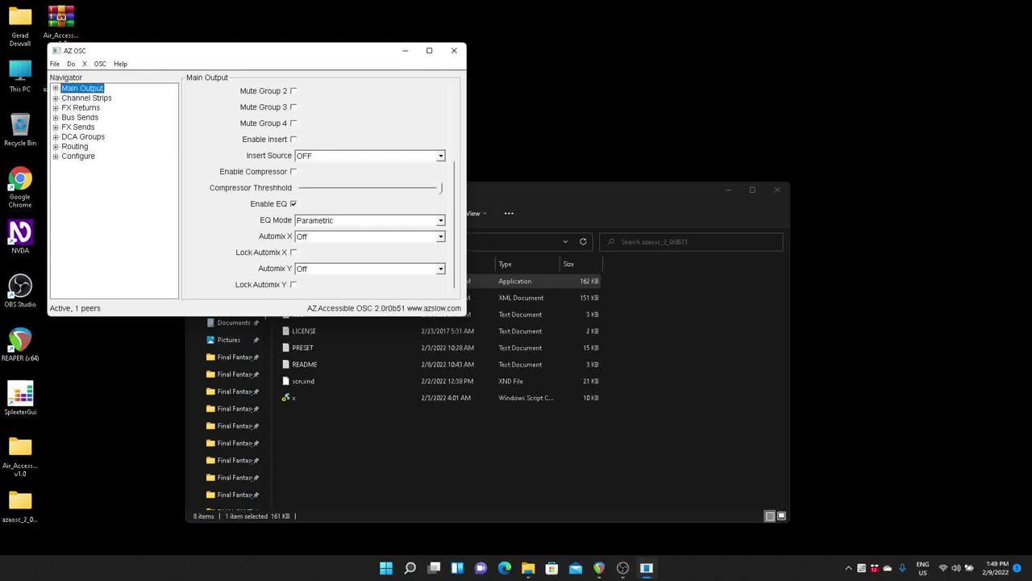
key("Right")
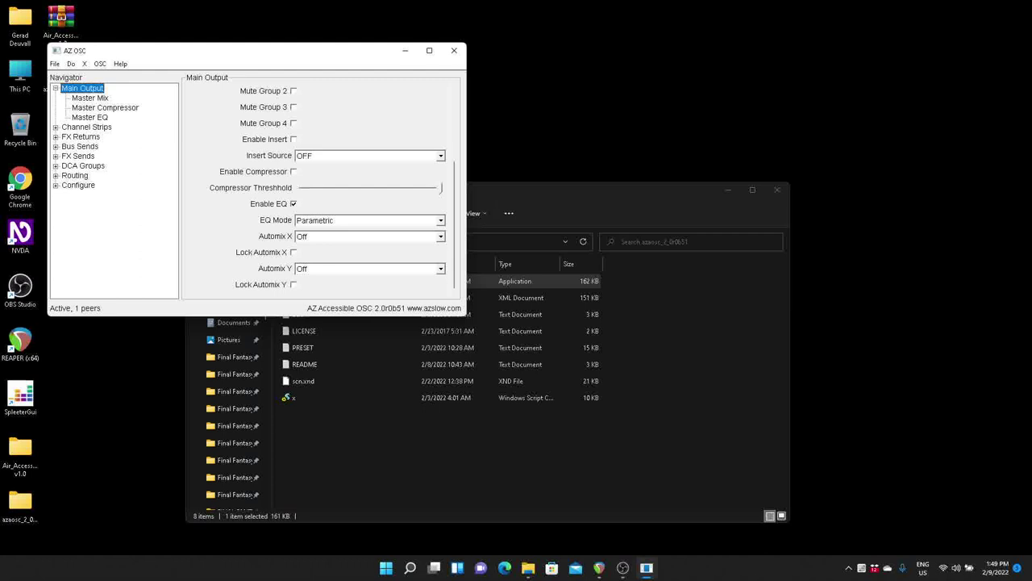
left_click(90, 97)
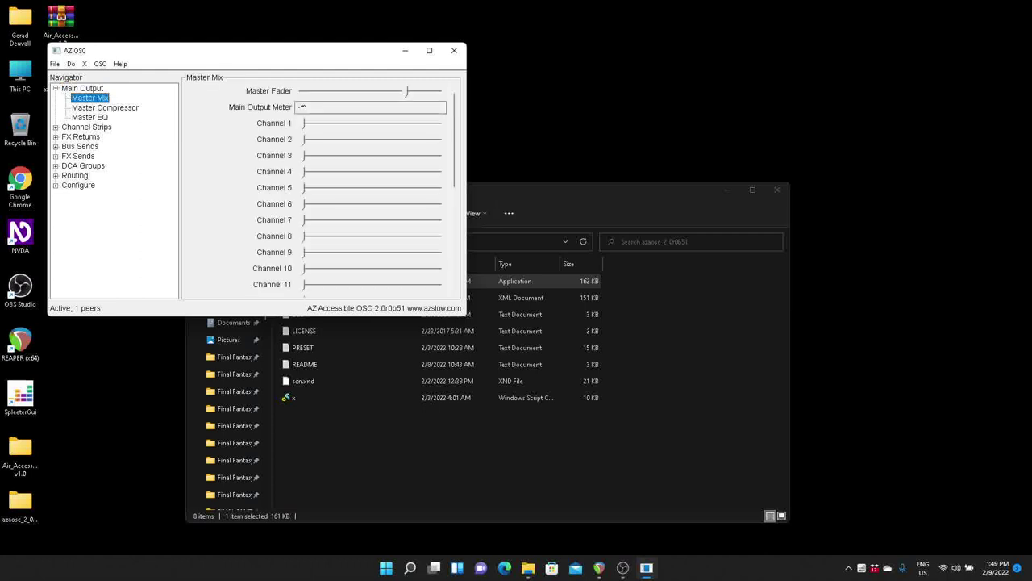
left_click(105, 107)
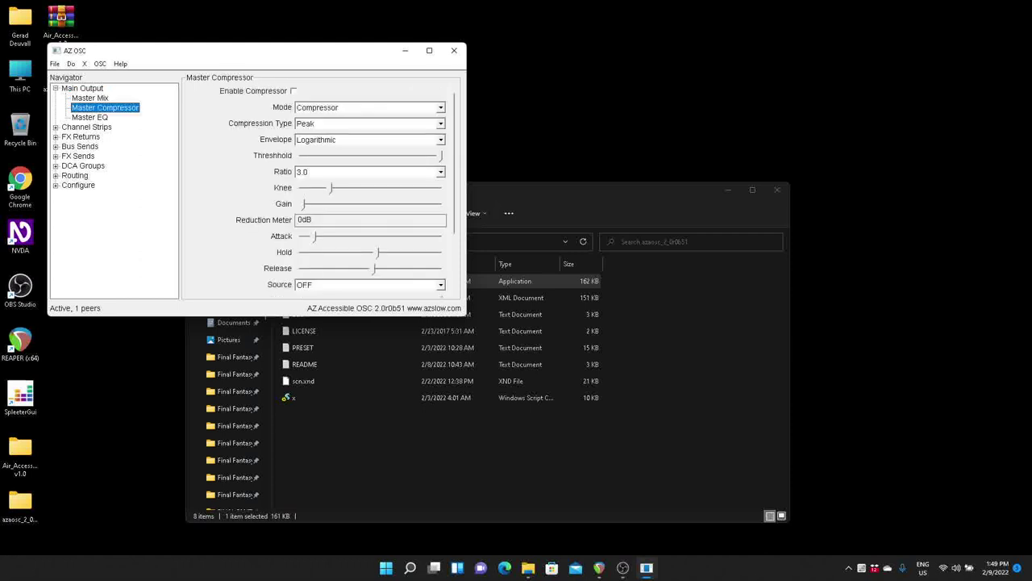
left_click(89, 117)
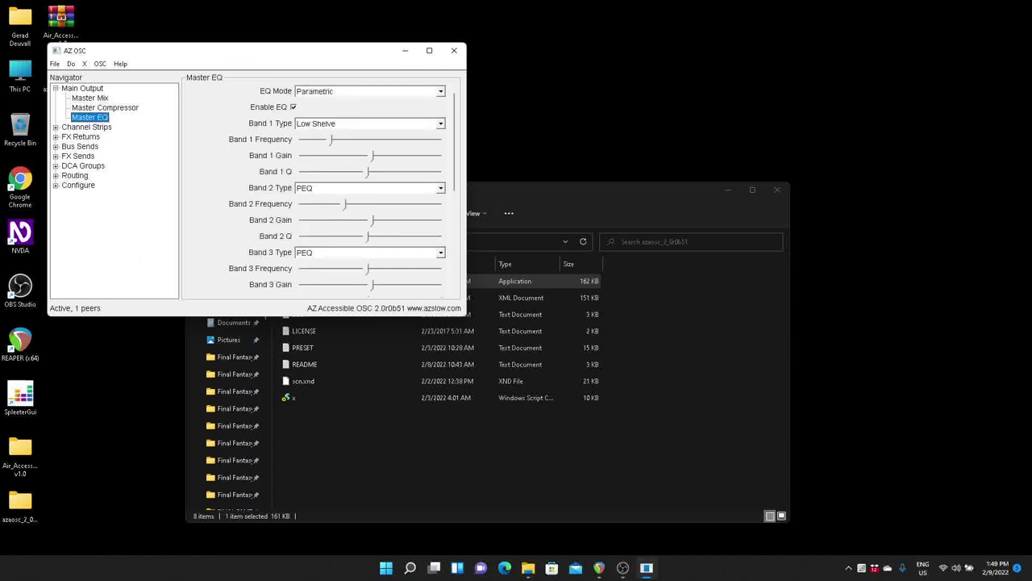
Review the Master Mix page from the Master Fader and output meter through the Channel 1 to Channel 16 faders.
left_click(89, 98)
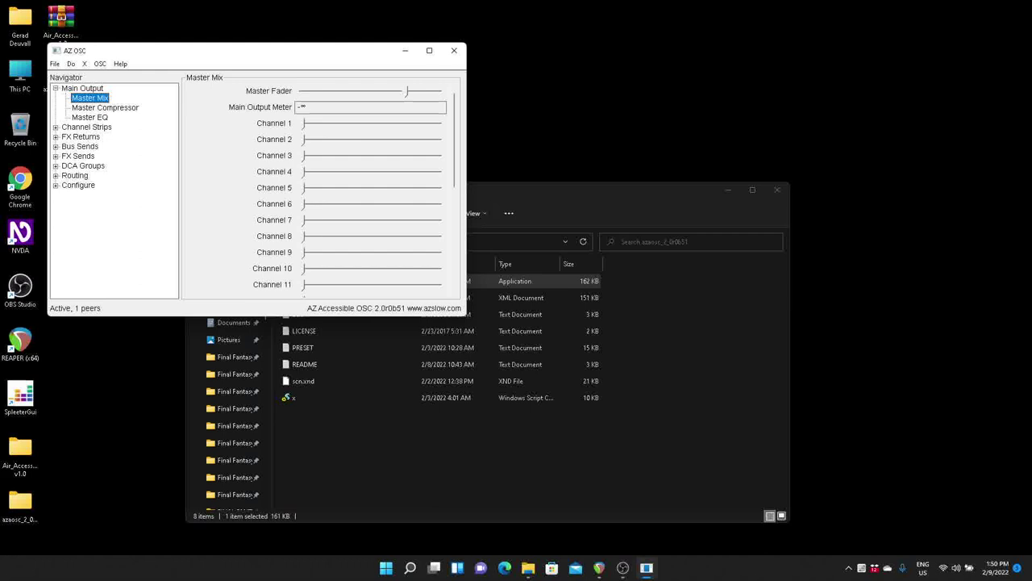
key("Tab")
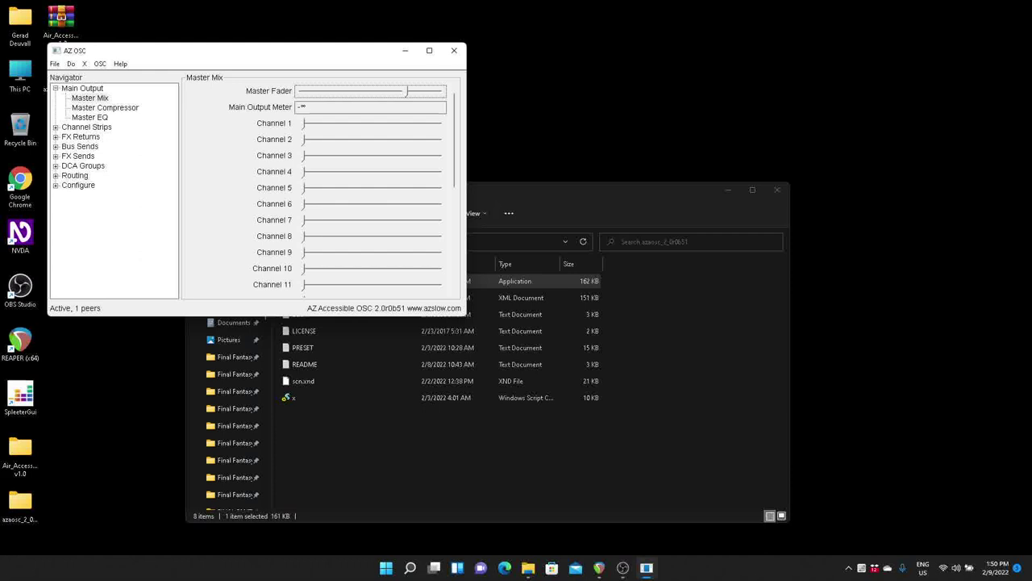
key("Tab")
key("Tab")
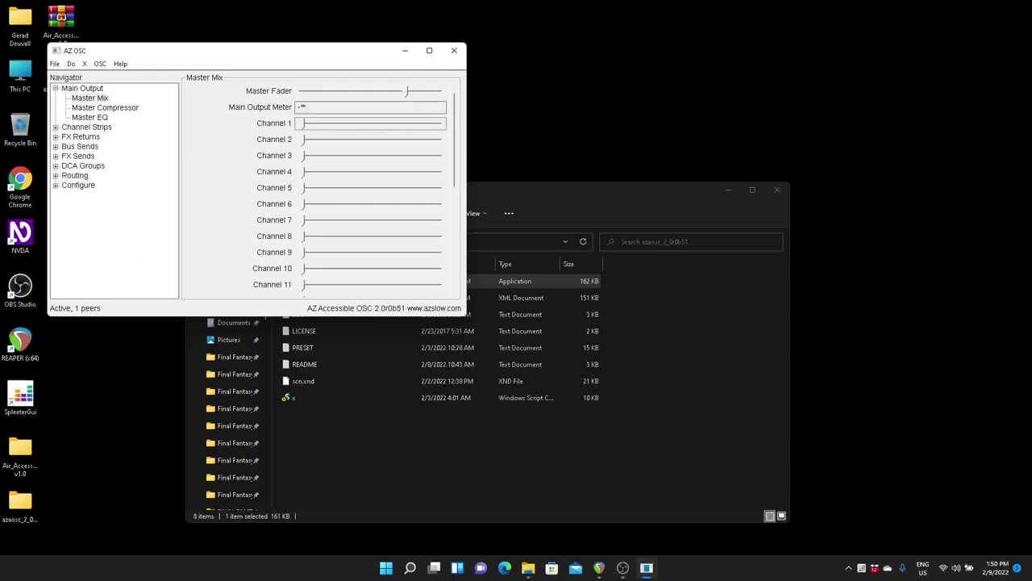
key("Tab")
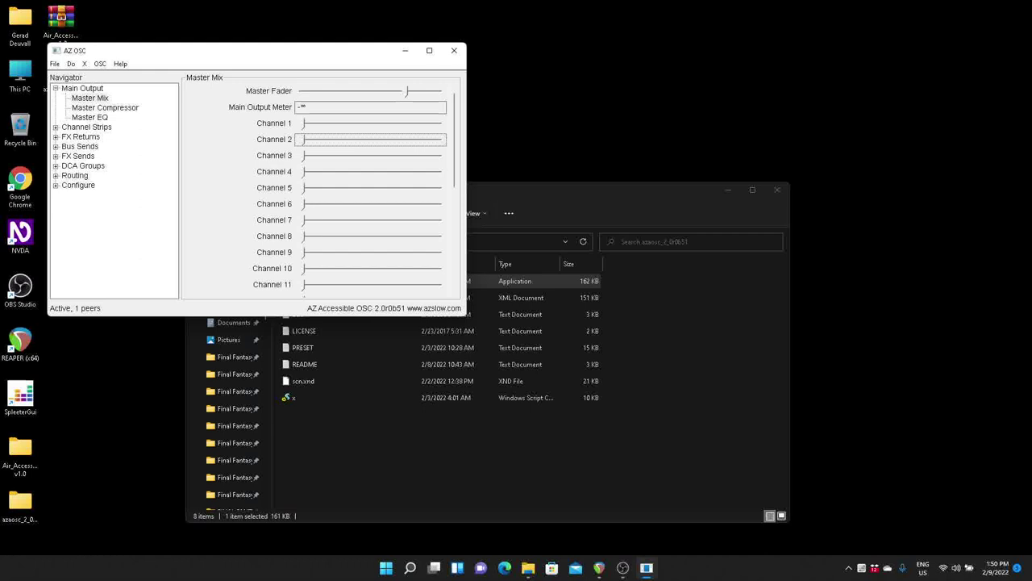
key("Tab")
key("Tab")
key("Tab")
key("Tab")
key("Tab")
key("Tab")
key("Tab")
key("Tab")
key("Tab")
key("Tab")
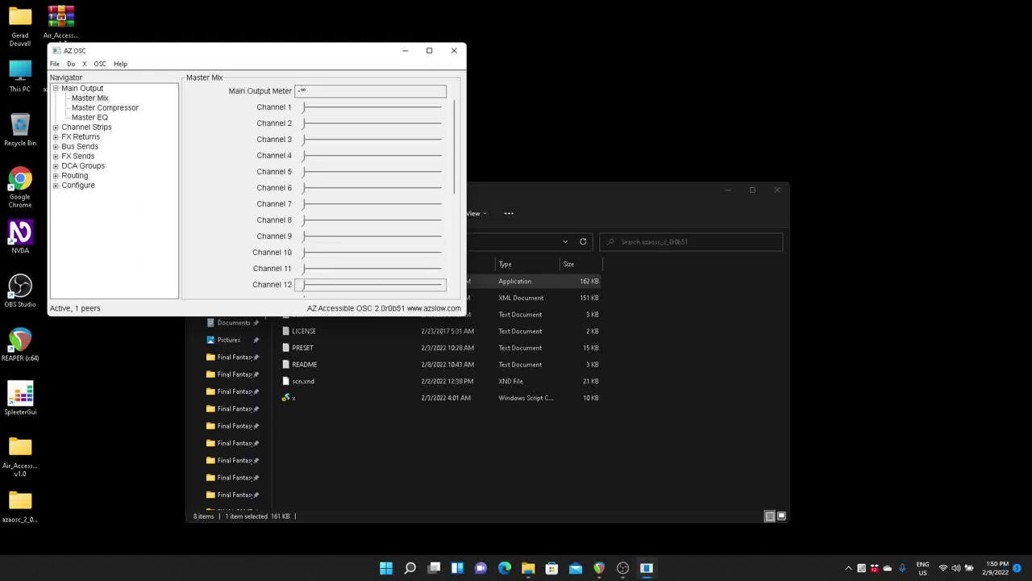
key("Tab")
key("Tab")
key("Tab")
key("Tab")
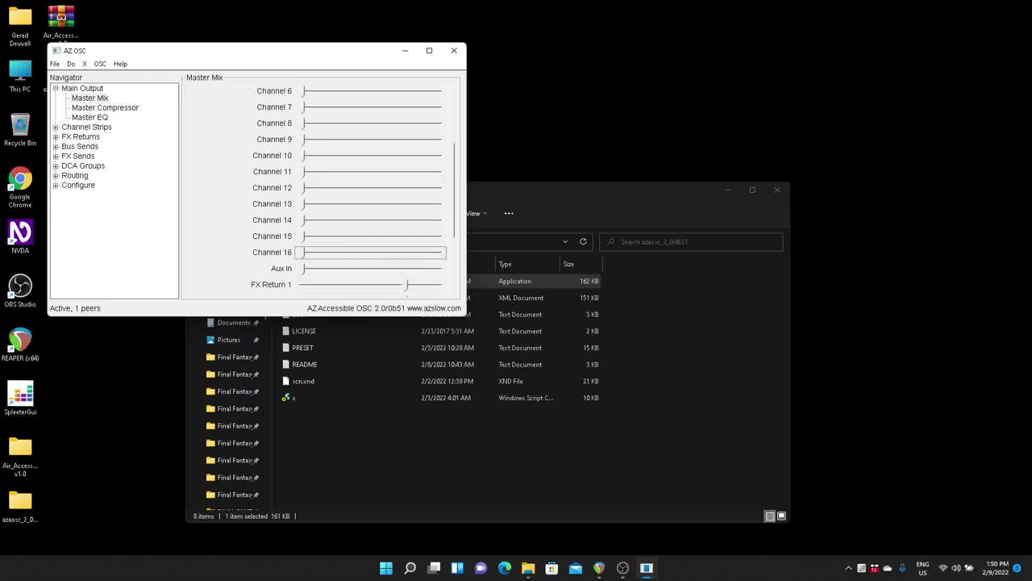
Review the remaining Master Mix faders: Aux In, FX Return 1 to 4 and DCA 1 to 4.
key("Tab")
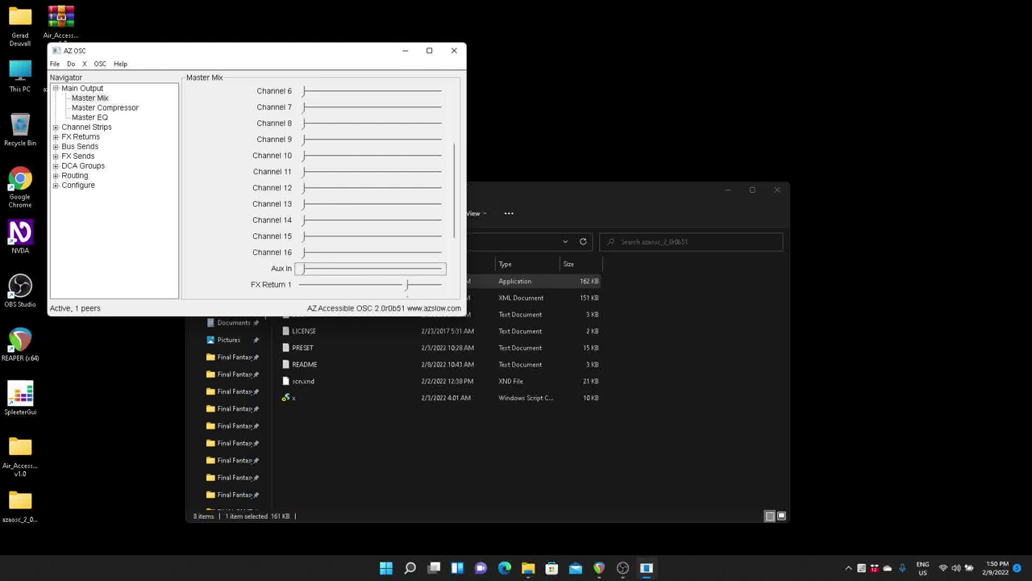
key("Tab")
key("Tab")
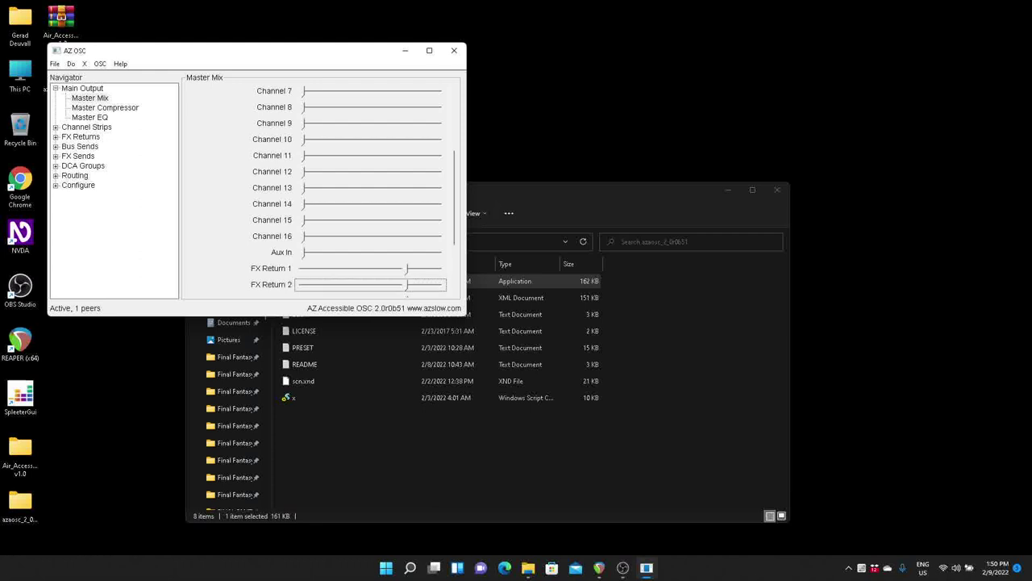
key("Tab")
key("Tab")
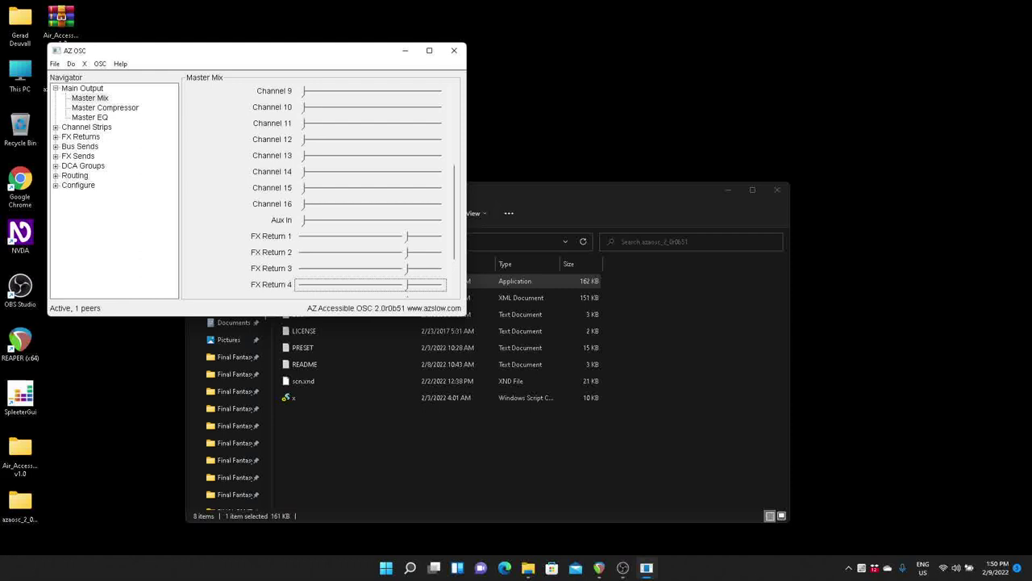
key("Tab")
key("Tab")
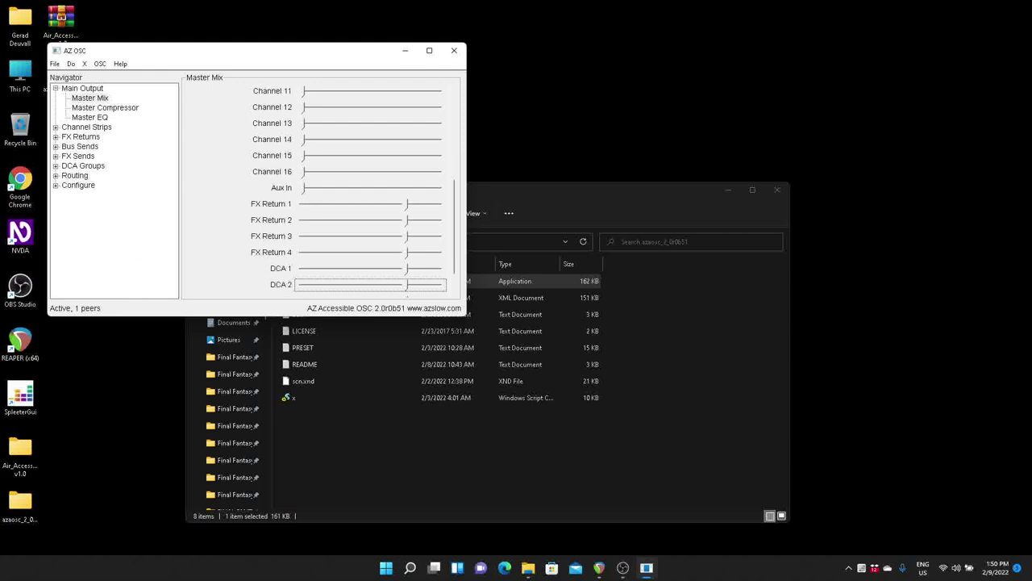
key("Tab")
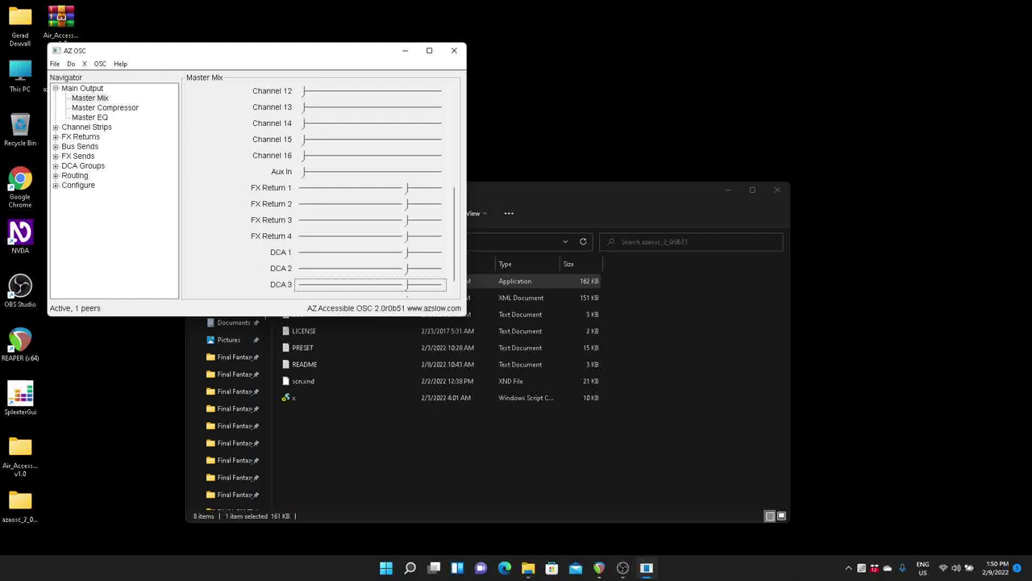
key("Tab")
key("Tab")
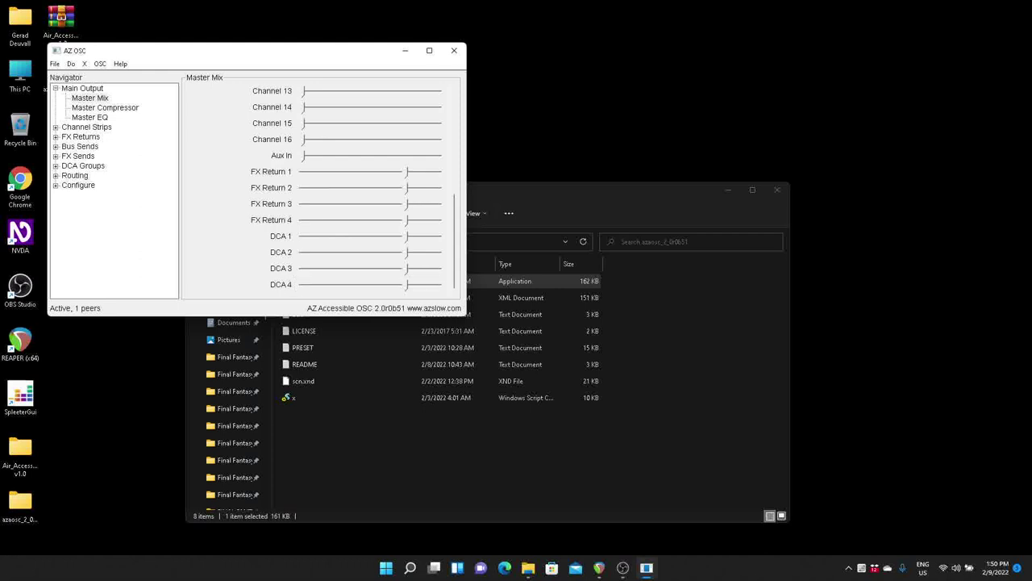
key("Tab")
View the Master Compressor and Master EQ settings, and collapse the Main Output branch.
key("Down")
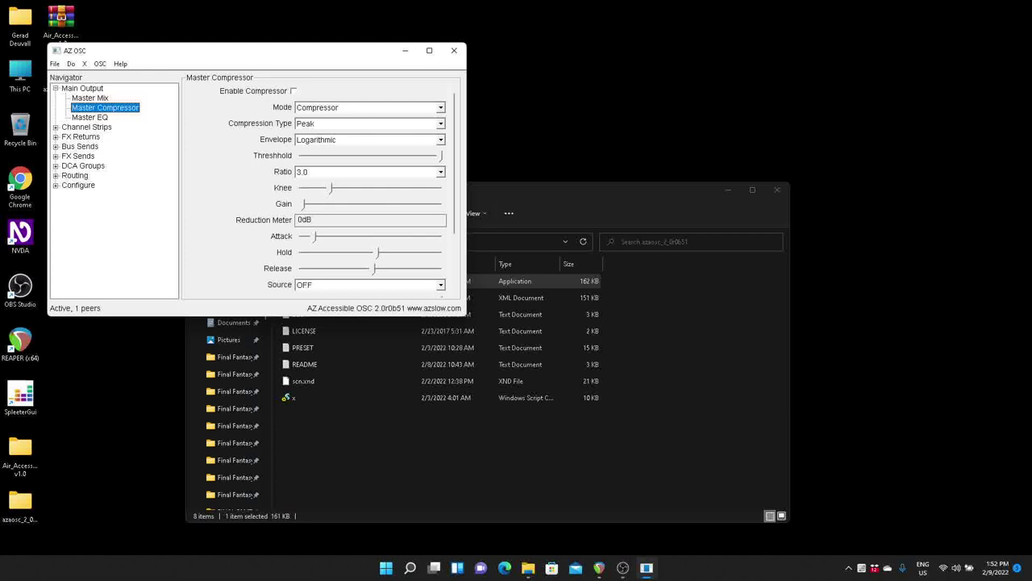
left_click(90, 117)
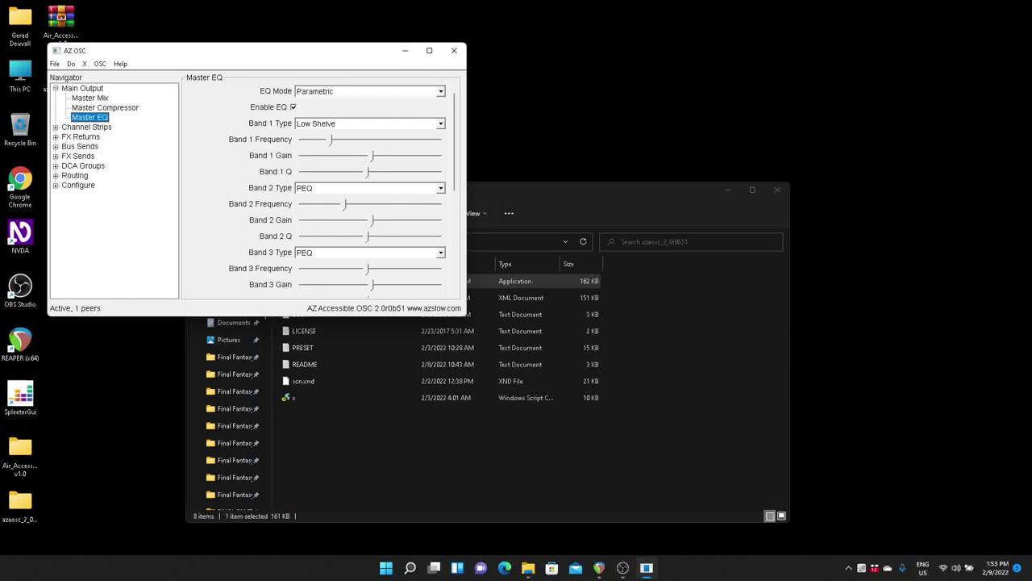
key("Left")
key("Left")
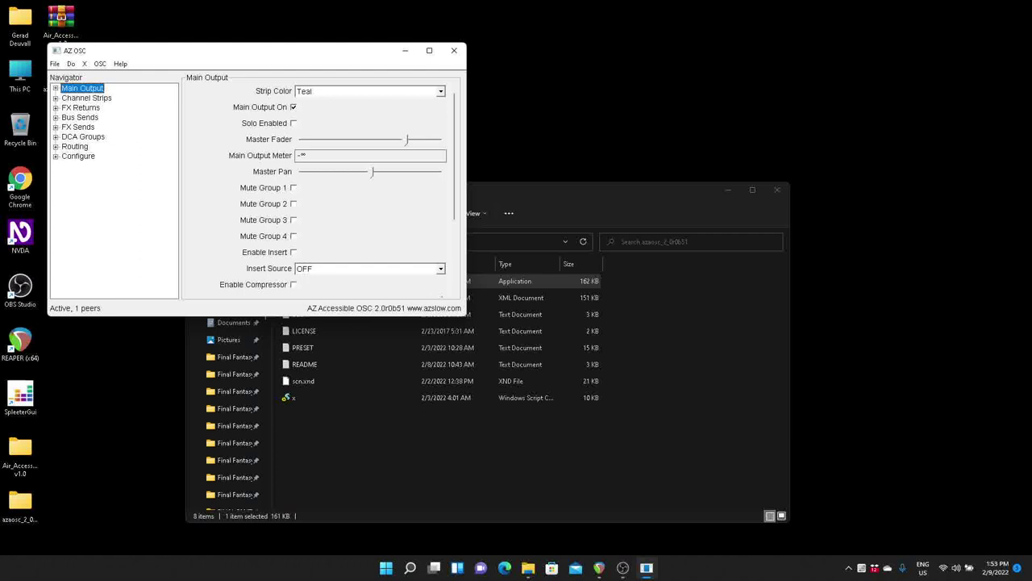
Open the Channel Strips category and review its faders from Channel 1 through Channel 16 and Aux In.
key("Down")
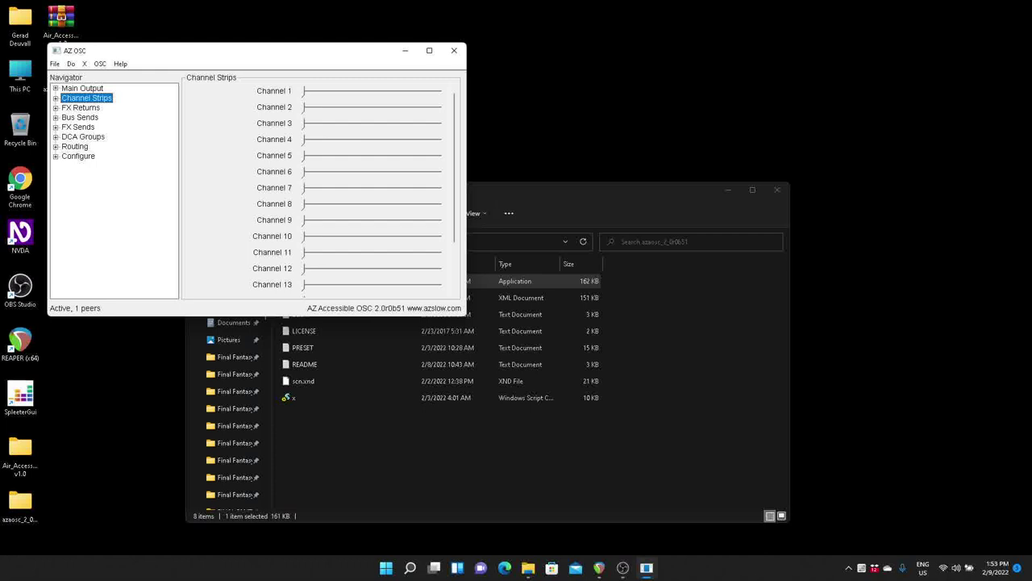
key("Tab")
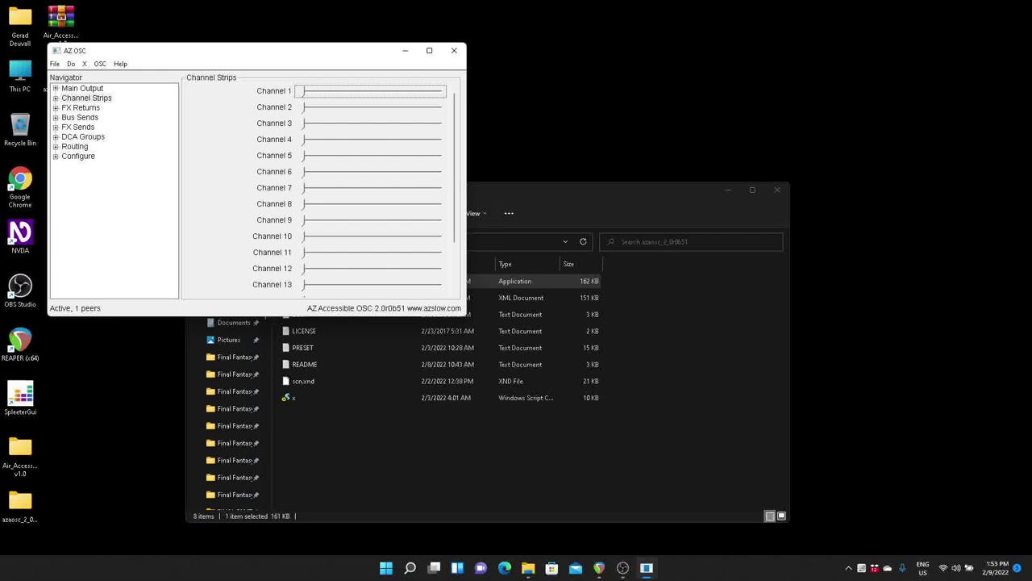
key("Tab")
key("Tab")
key("Tab")
key("Tab")
key("Tab")
key("Tab")
key("Tab")
key("Tab")
key("Tab")
key("Tab")
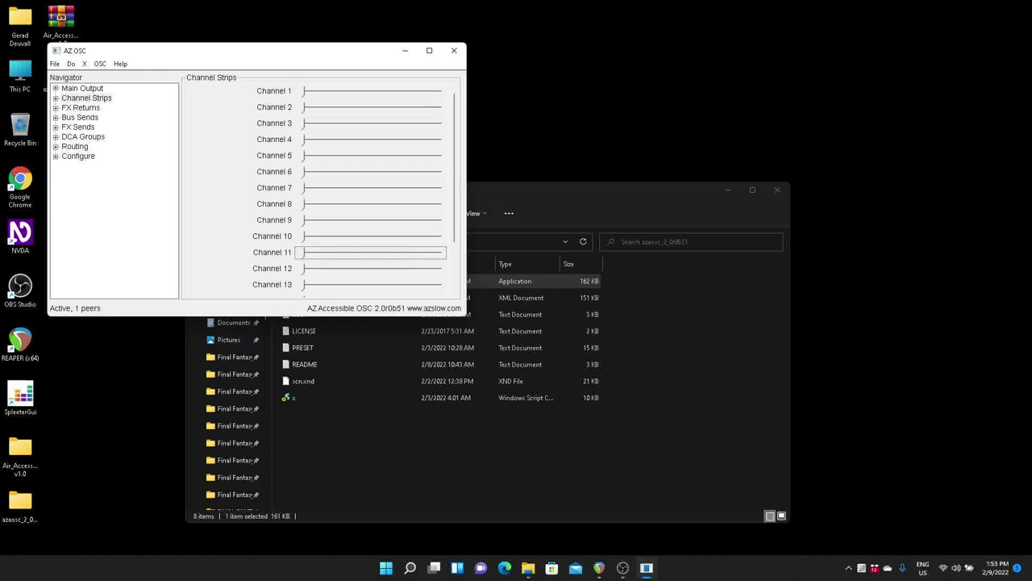
key("Tab")
key("Tab")
key("Tab")
key("Tab")
key("Tab")
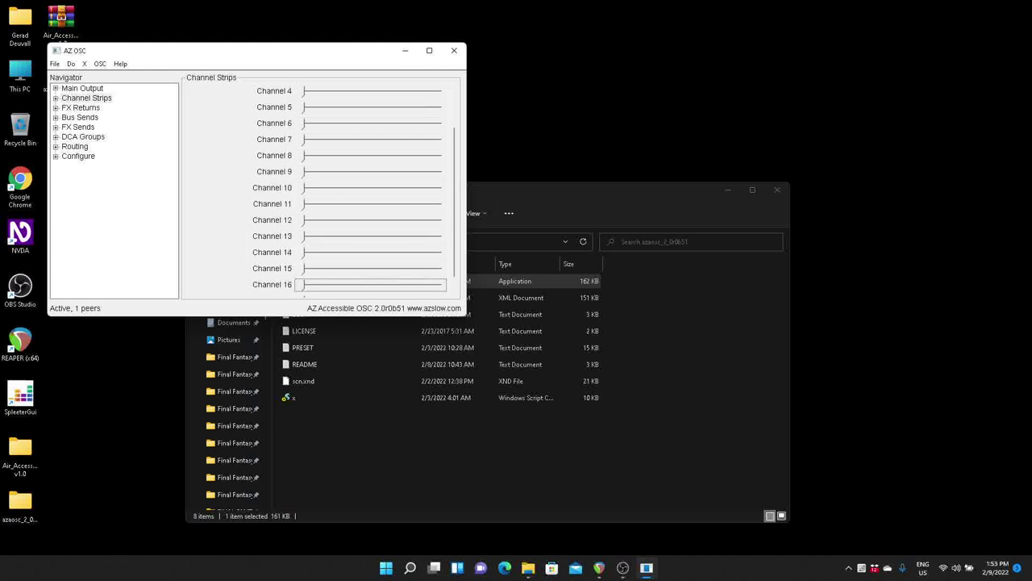
key("Tab")
key("Tab")
key("Tab")
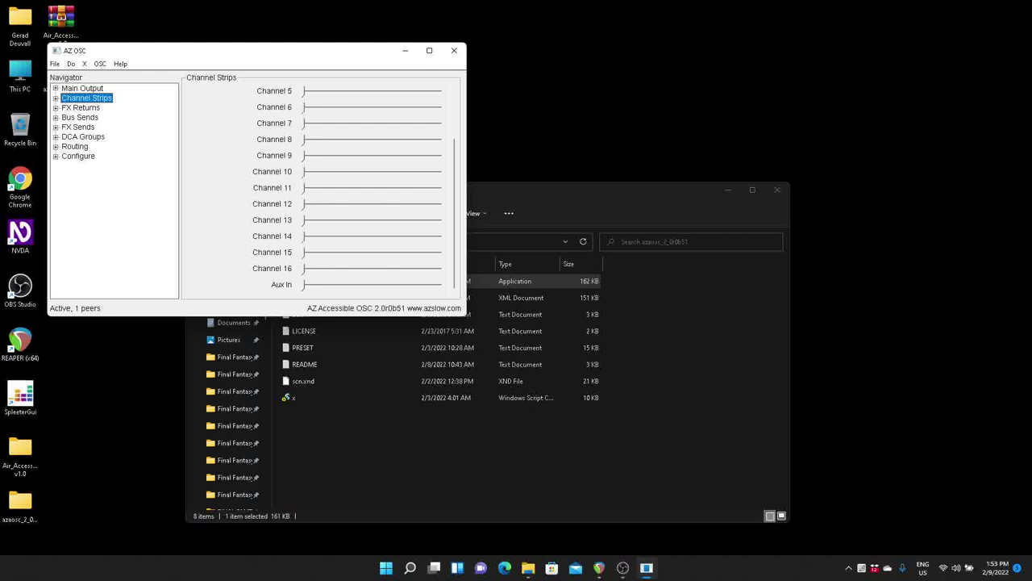
Expand Channel Strips in the Navigator and open the Channel 1 page.
key("Right")
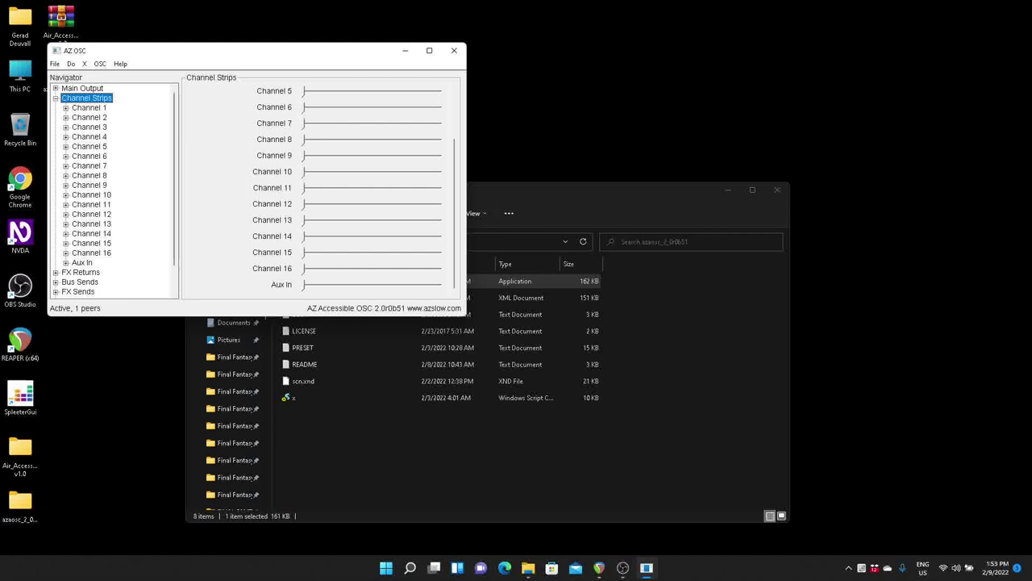
left_click(89, 107)
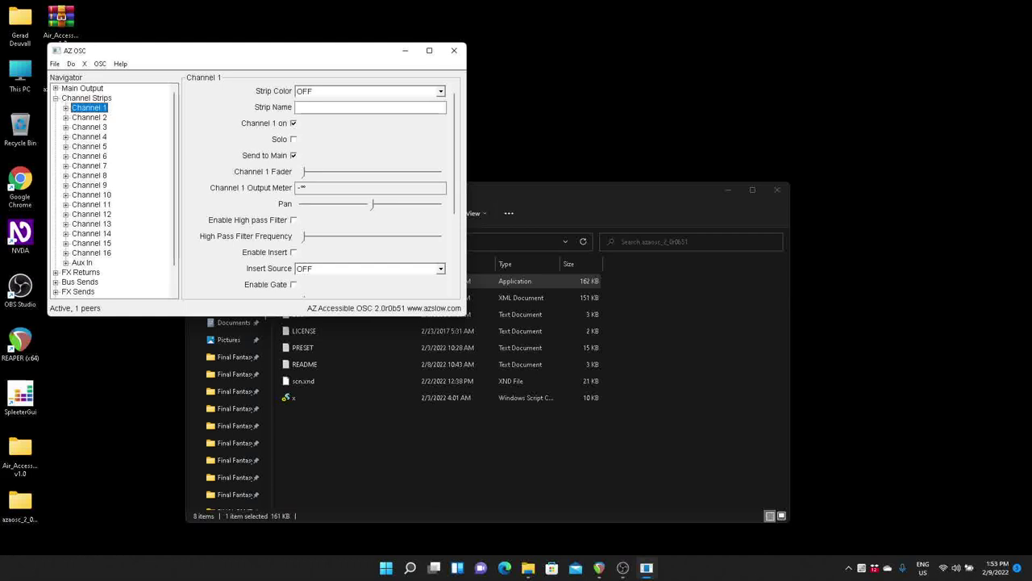
Set the Channel 1 strip name to Vocals.
left_click(367, 91)
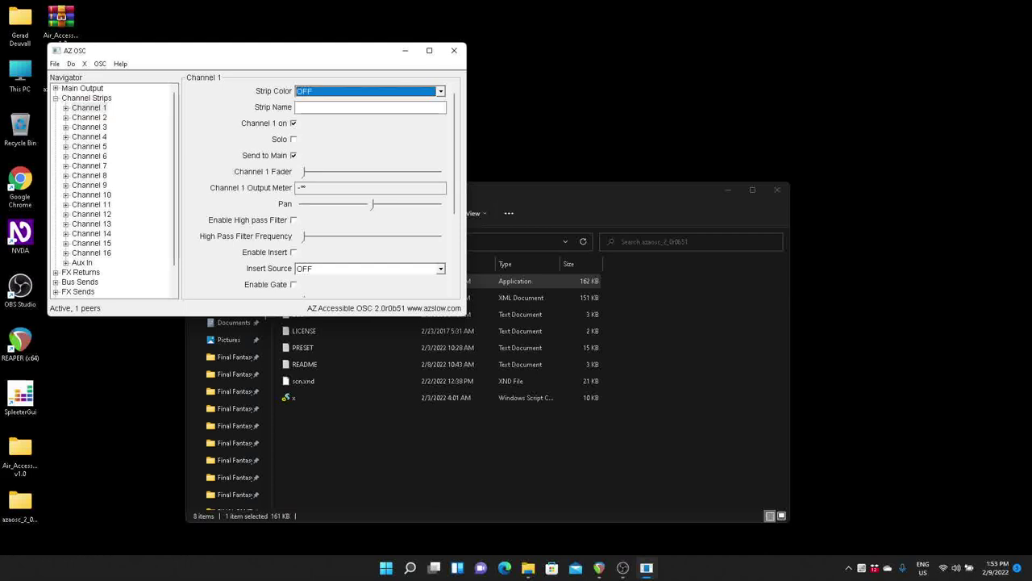
left_click(370, 106)
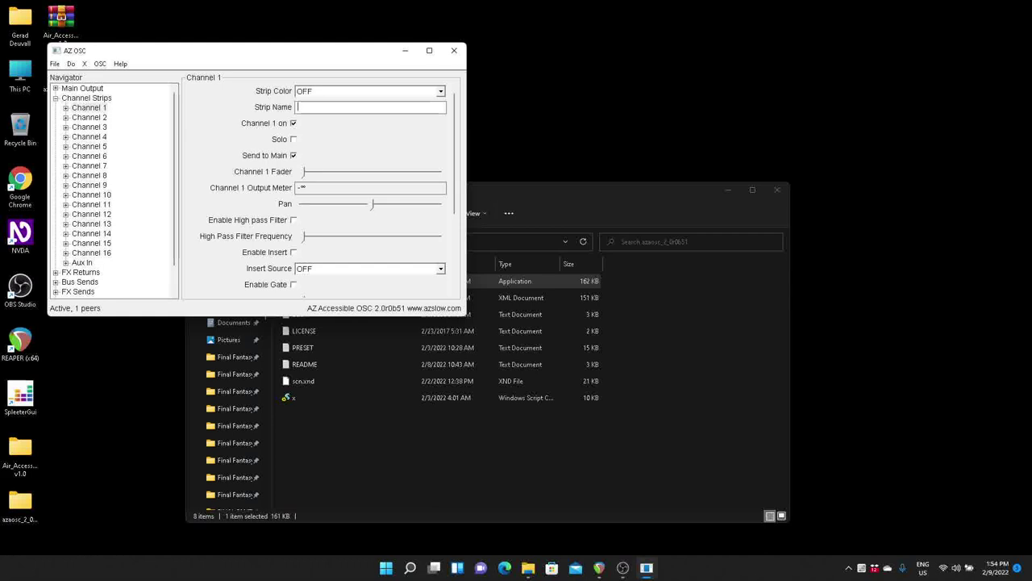
type("Vocals")
key("Return")
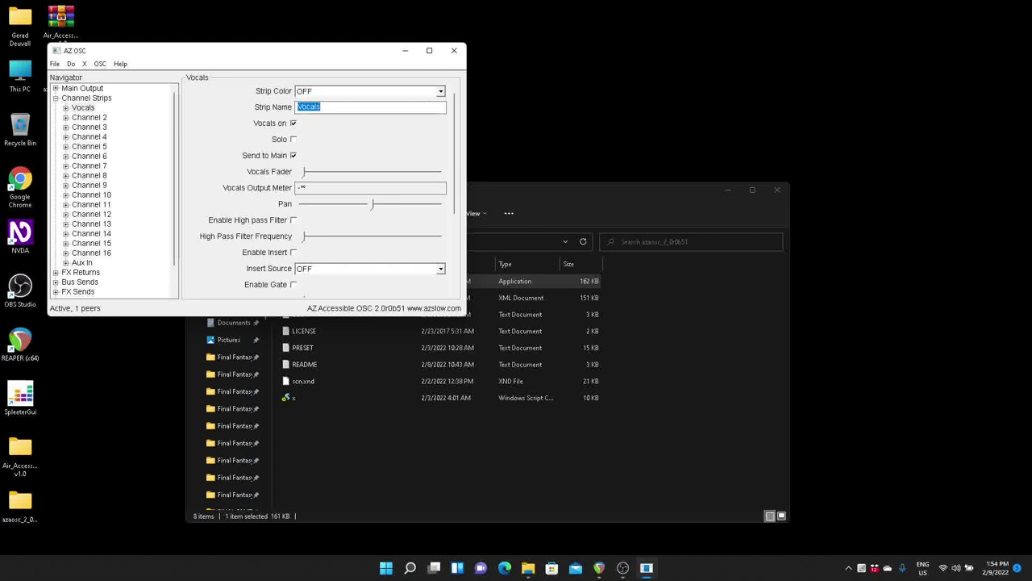
Check the renamed Vocals fader on the Channel Strips overview page.
left_click(83, 107)
left_click(86, 97)
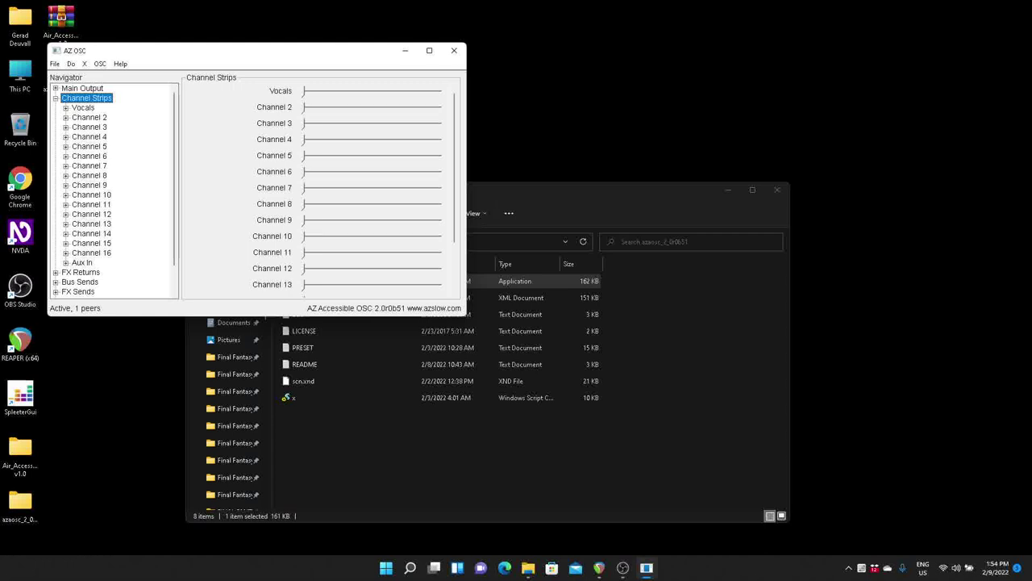
key("Tab")
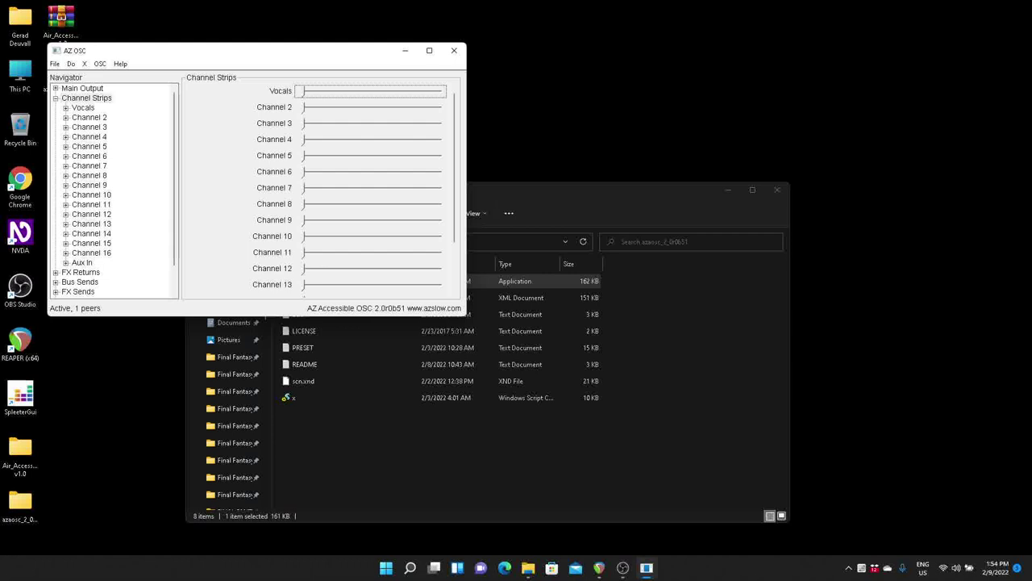
key("shift+Tab")
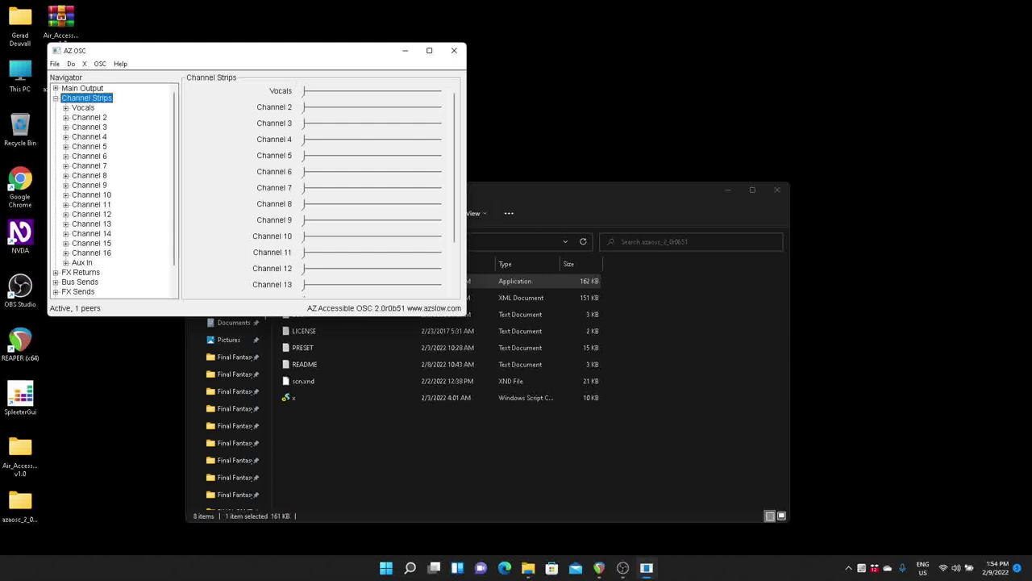
Open the Vocals strip page and turn on Solo for the channel.
key("Down")
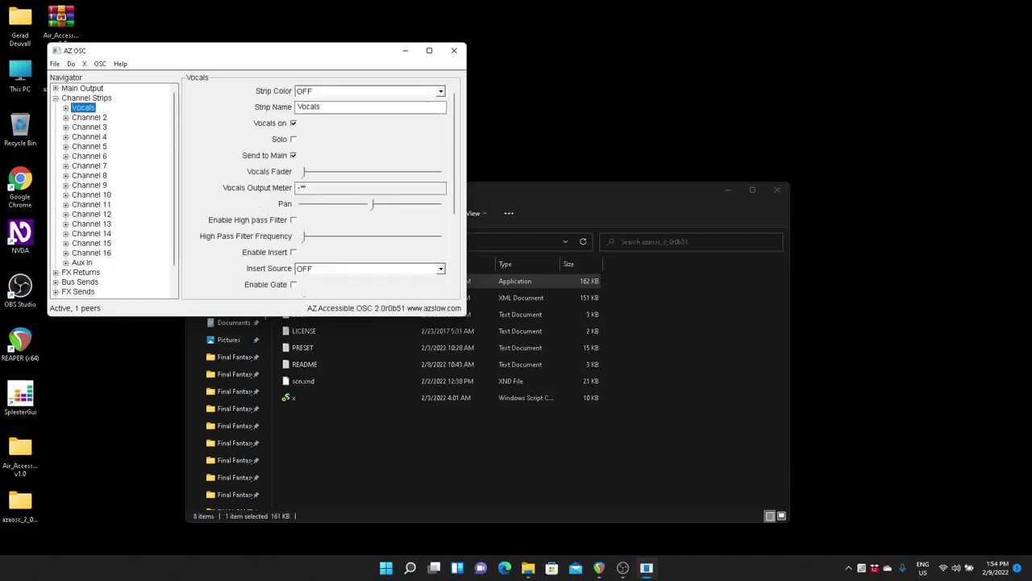
key("Tab")
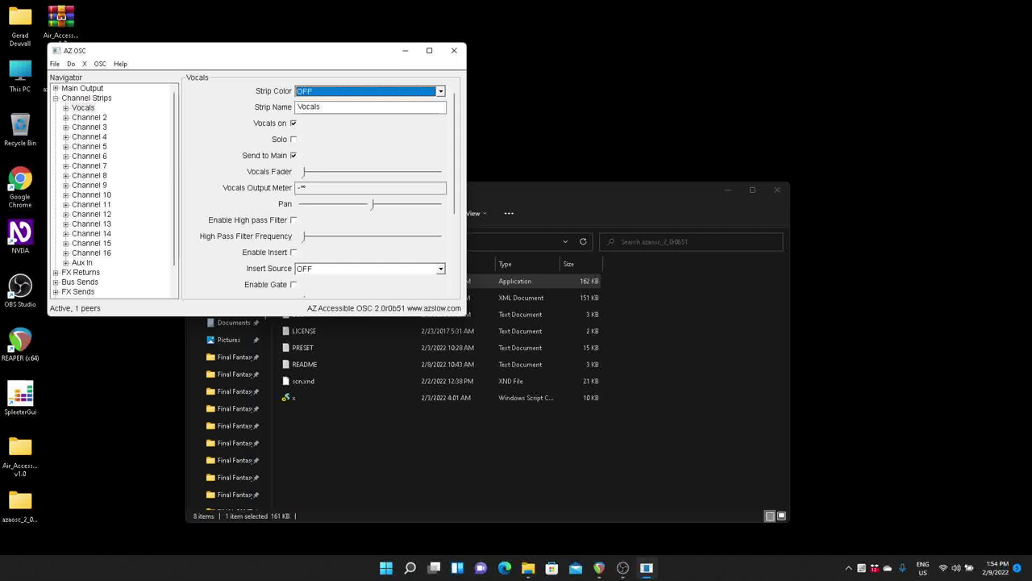
key("Tab")
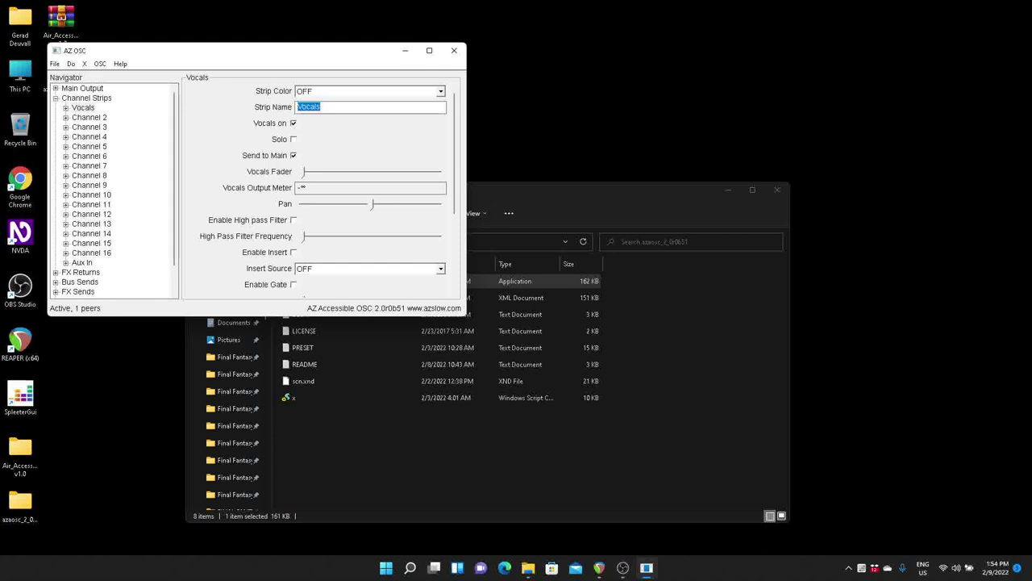
key("Tab")
key("Tab")
left_click(83, 108)
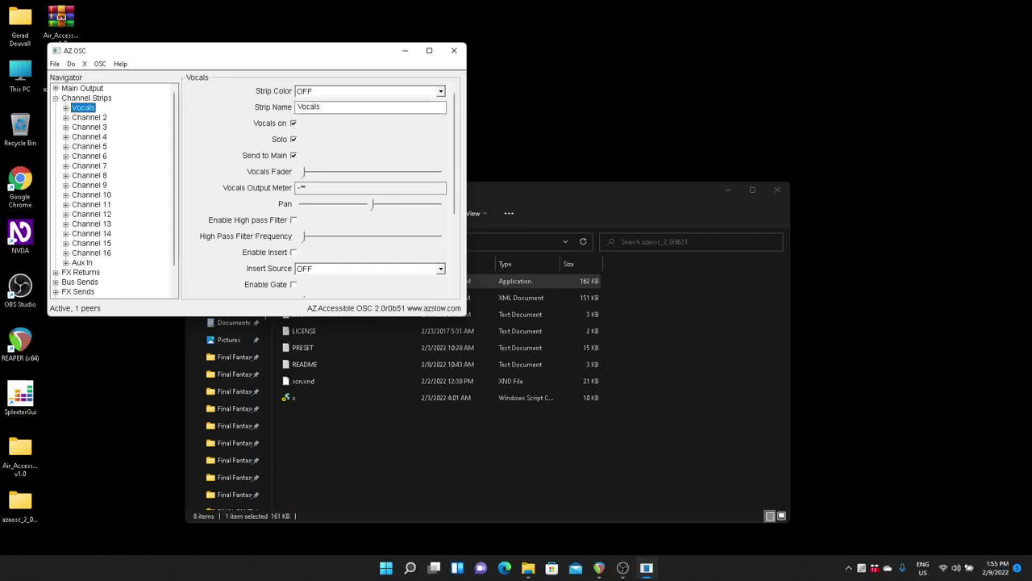
Expand Main Output, check its Solo Enabled setting, and collapse the branch again.
left_click(82, 88)
key("Right")
key("Tab")
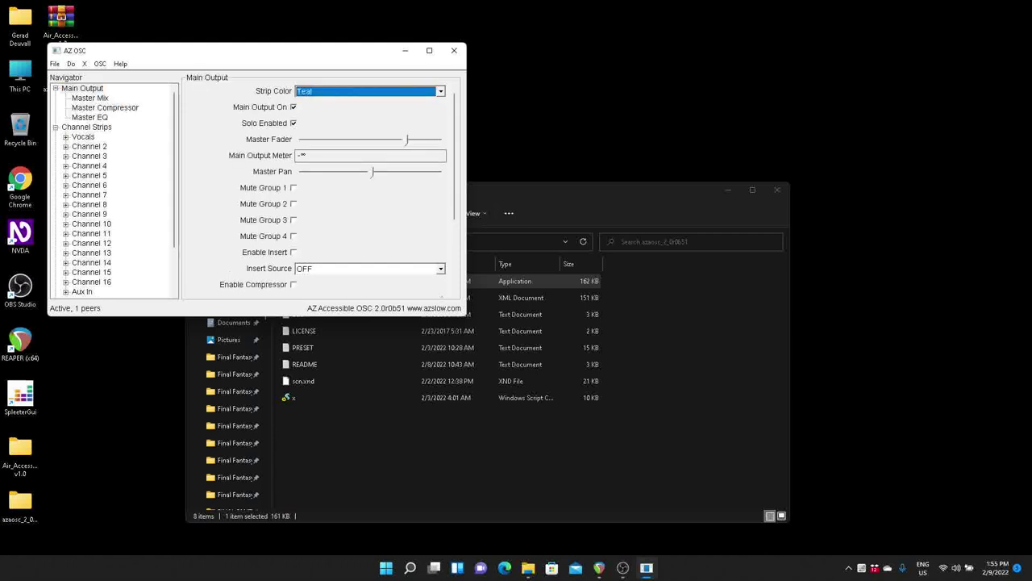
key("Tab")
key("Tab")
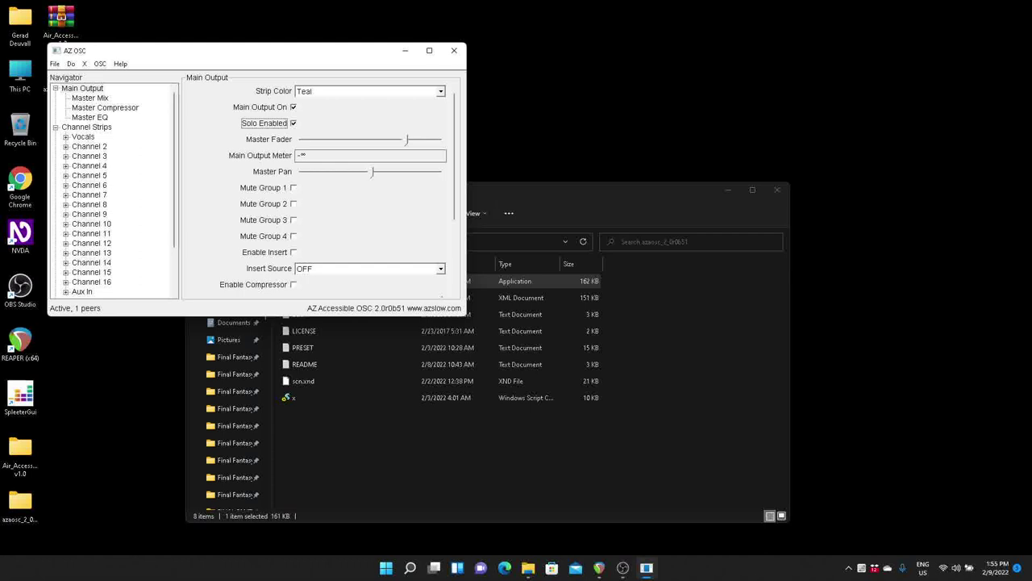
key("shift+Tab")
key("shift+Tab")
key("shift+Tab")
key("Left")
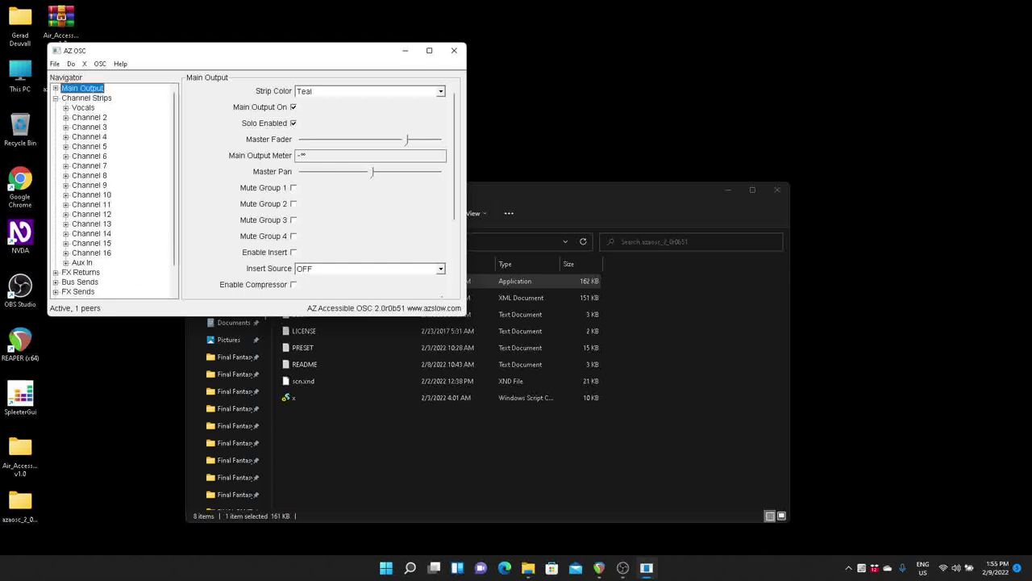
Return to the Vocals strip page and turn off Solo for the channel.
key("Down")
key("Down")
key("Tab")
key("Tab")
key("Tab")
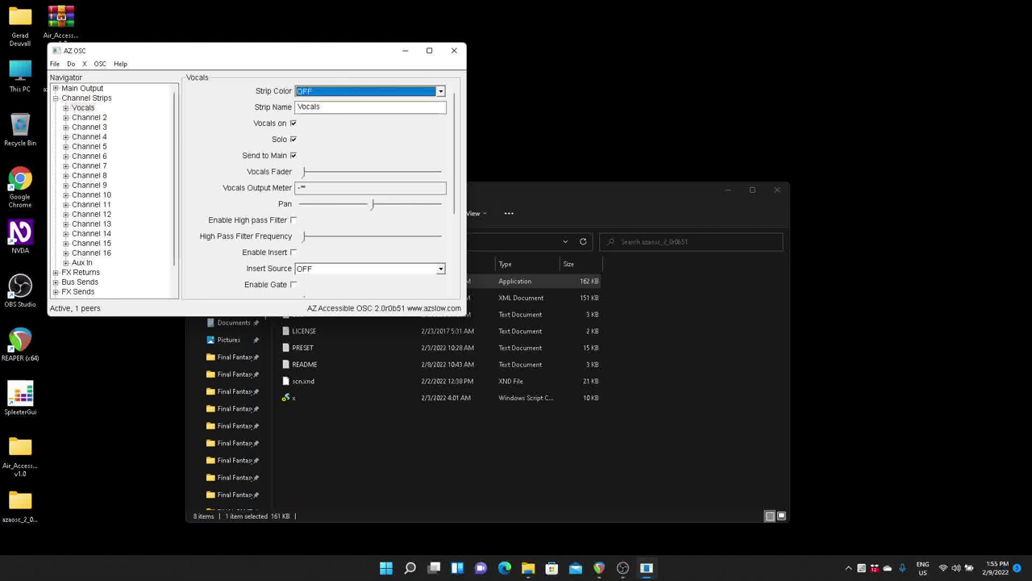
key("Tab")
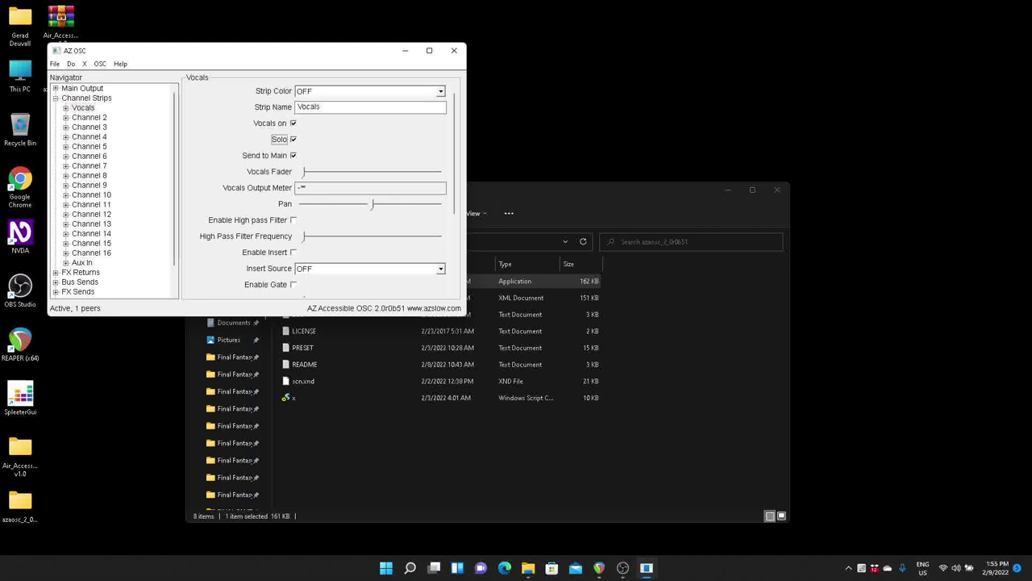
key("space")
Review the Vocals strip controls from Send to Main through fader, output meter and Pan to Enable High pass Filter.
key("Tab")
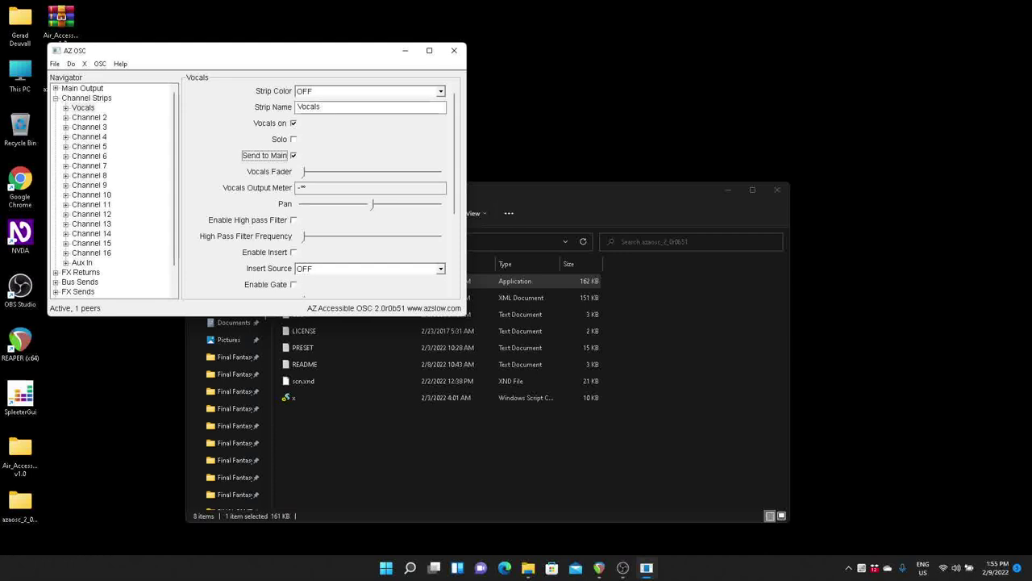
key("Tab")
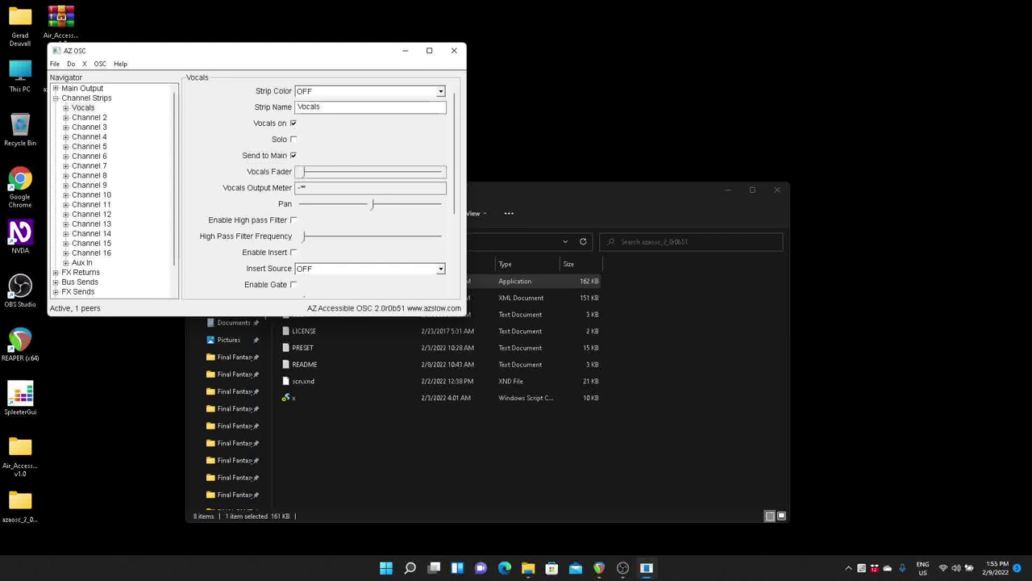
key("Tab")
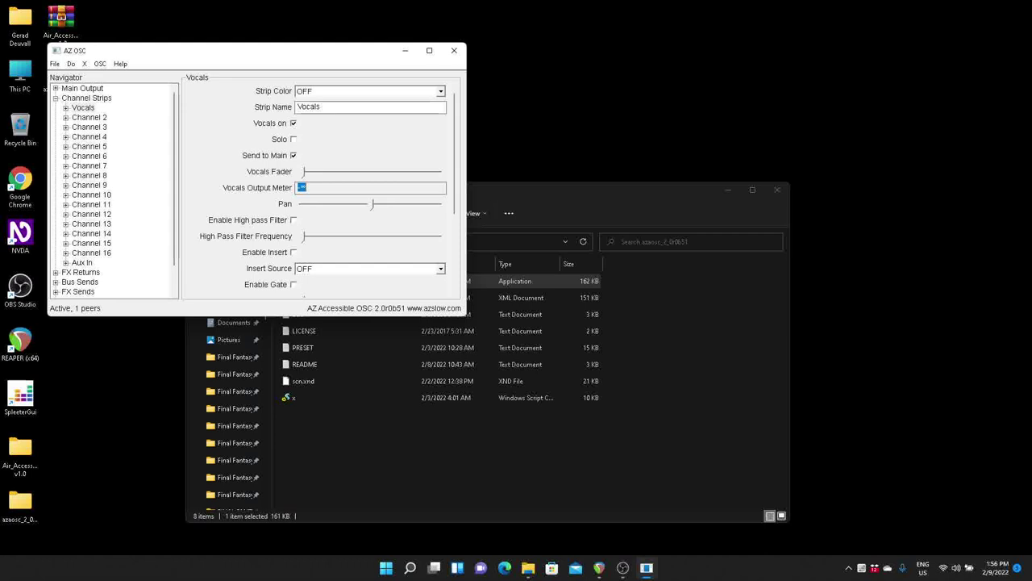
key("Tab")
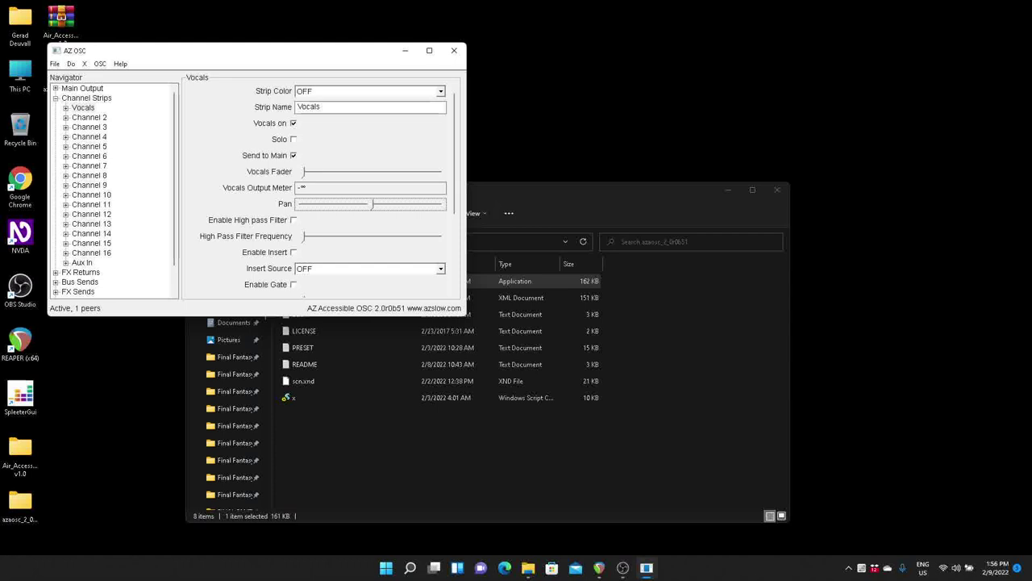
key("Tab")
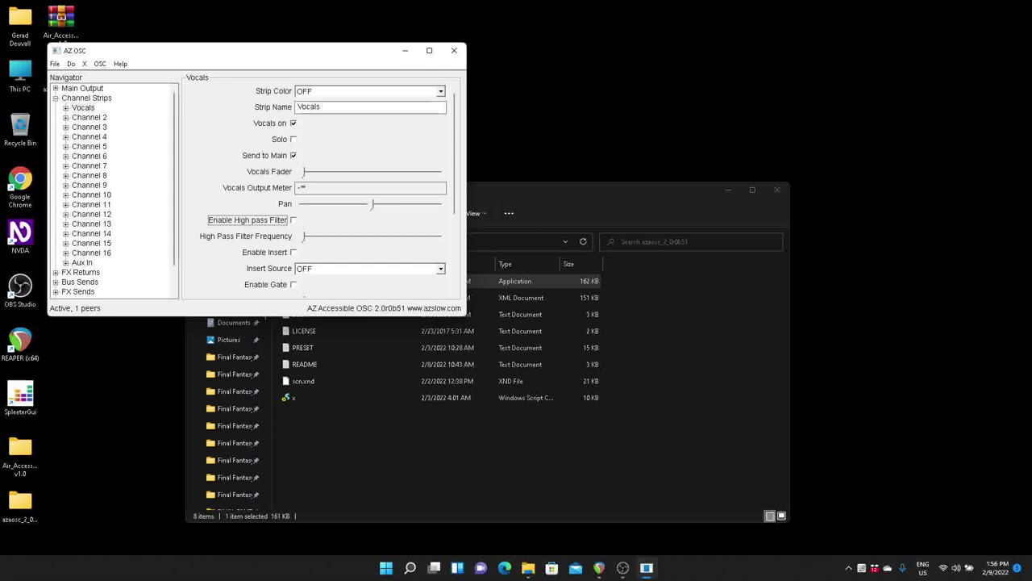
Try out the Vocals High Pass Filter Frequency from its maximum downward, and return it to the minimum.
key("Tab")
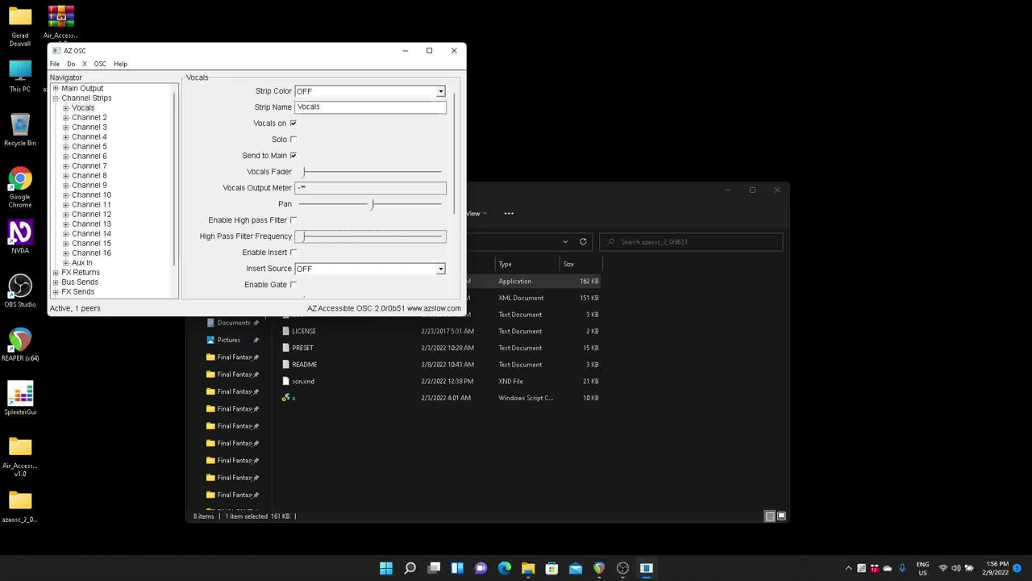
key("End")
key("Left")
key("Left")
key("Left")
key("Left")
key("Left")
key("Left")
key("Home")
Step through the Insert Source options of the Vocals strip and set the source back to OFF.
key("Tab")
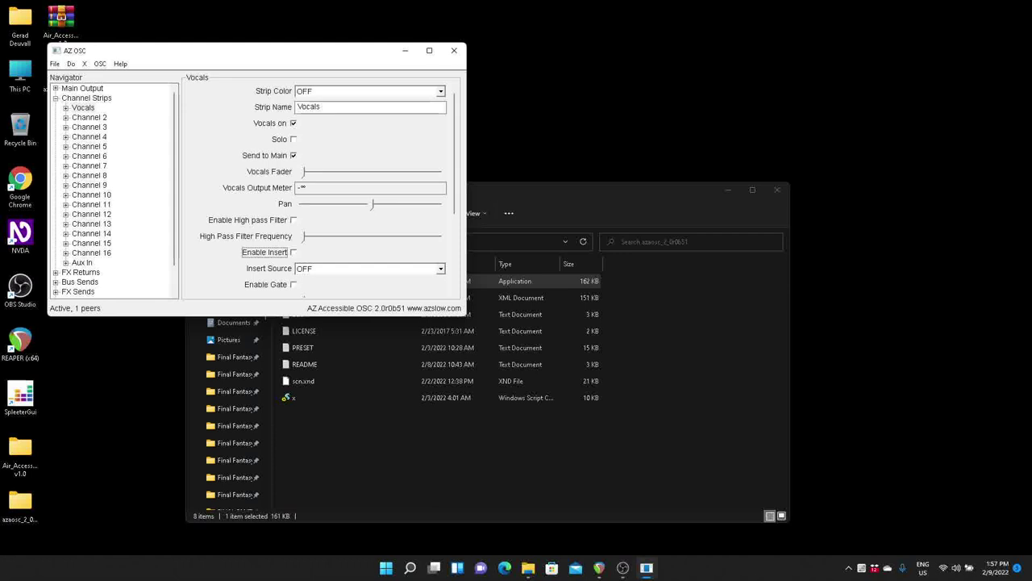
key("Tab")
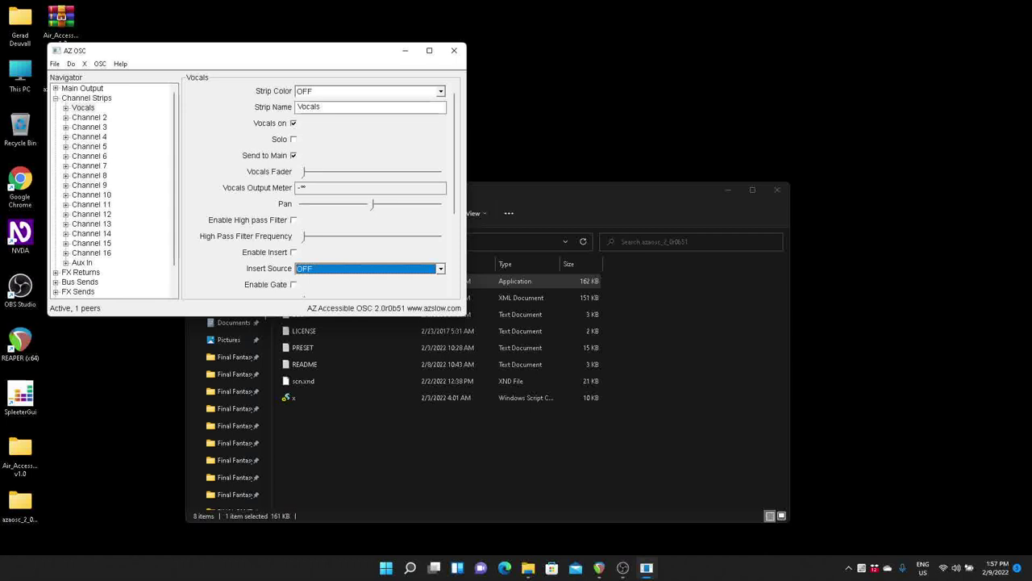
key("Down")
key("Down")
key("Down")
key("Down")
key("Down")
key("Down")
key("Home")
Review the remaining Vocals strip controls: gate, compressor, Enable EQ and the gains of Bands 1 to 4.
key("Tab")
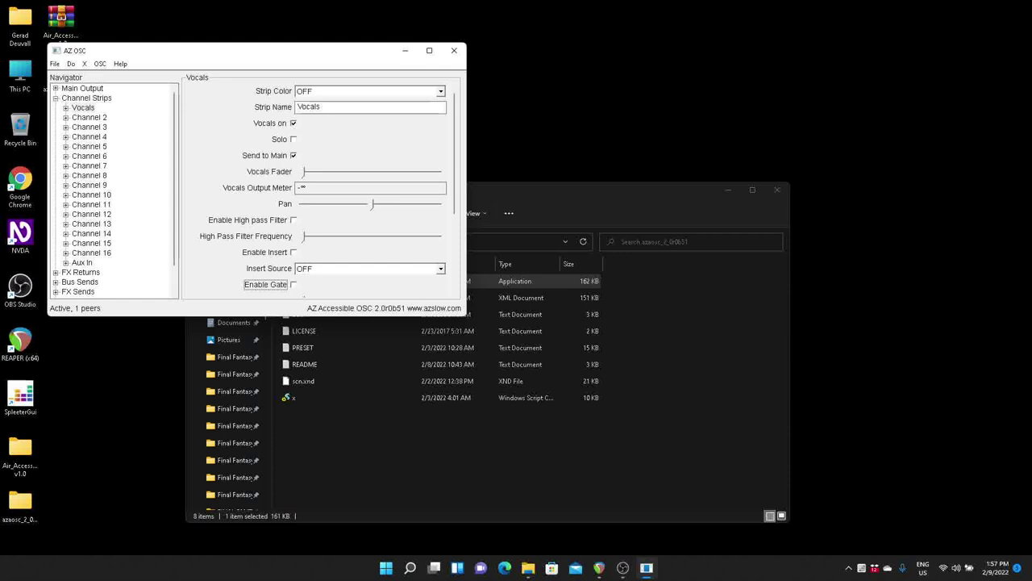
key("Tab")
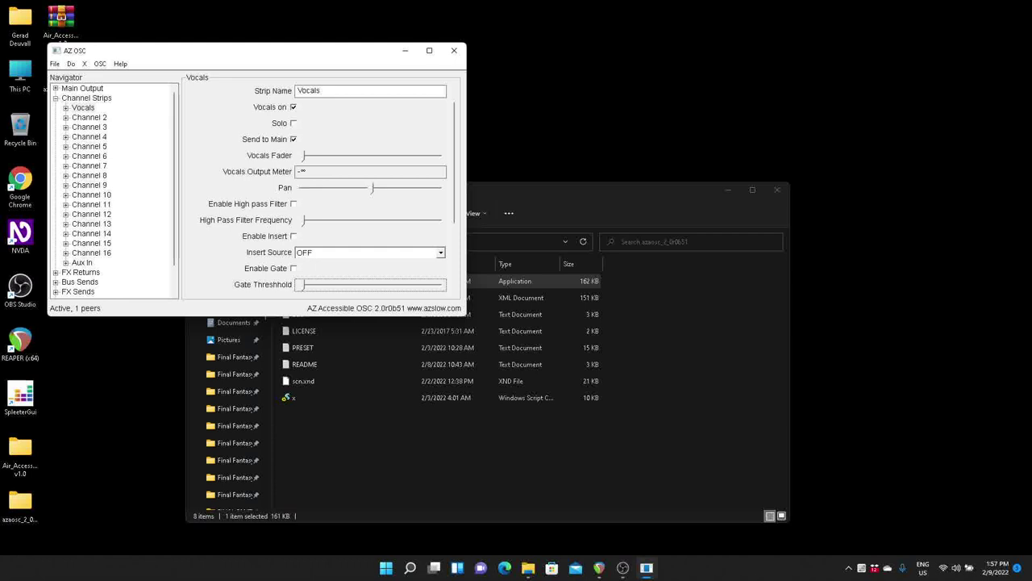
key("Tab")
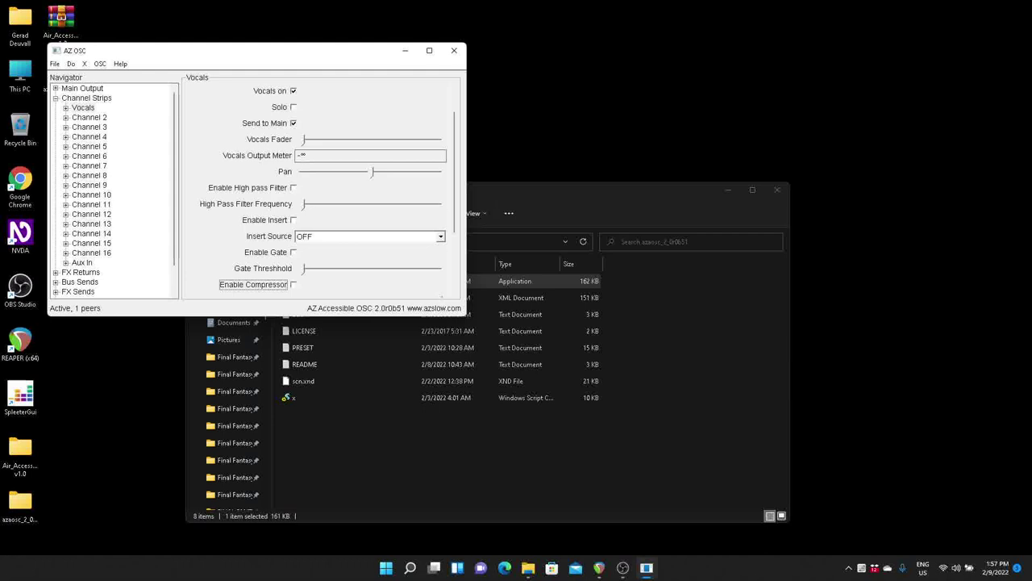
key("Tab")
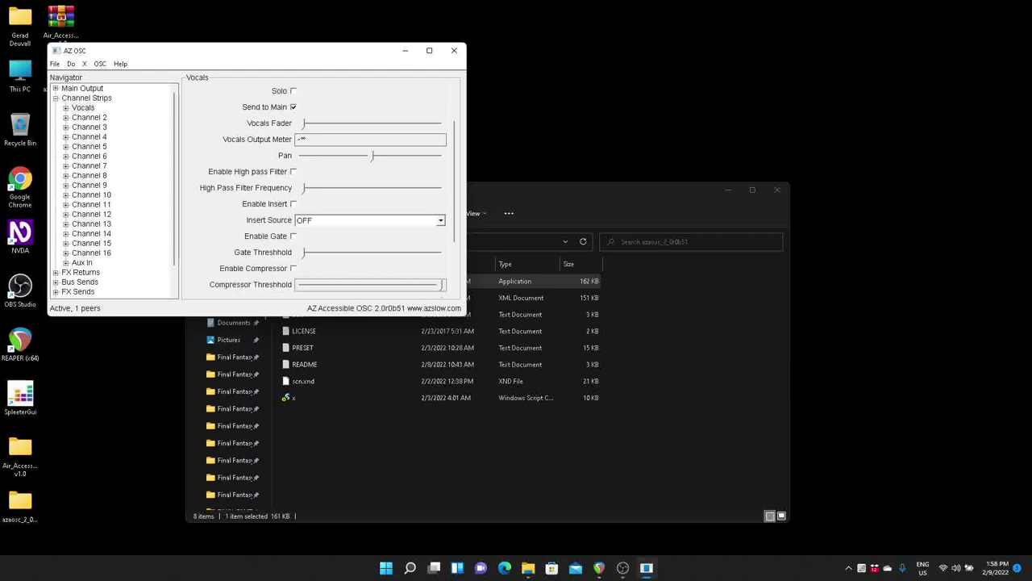
key("Tab")
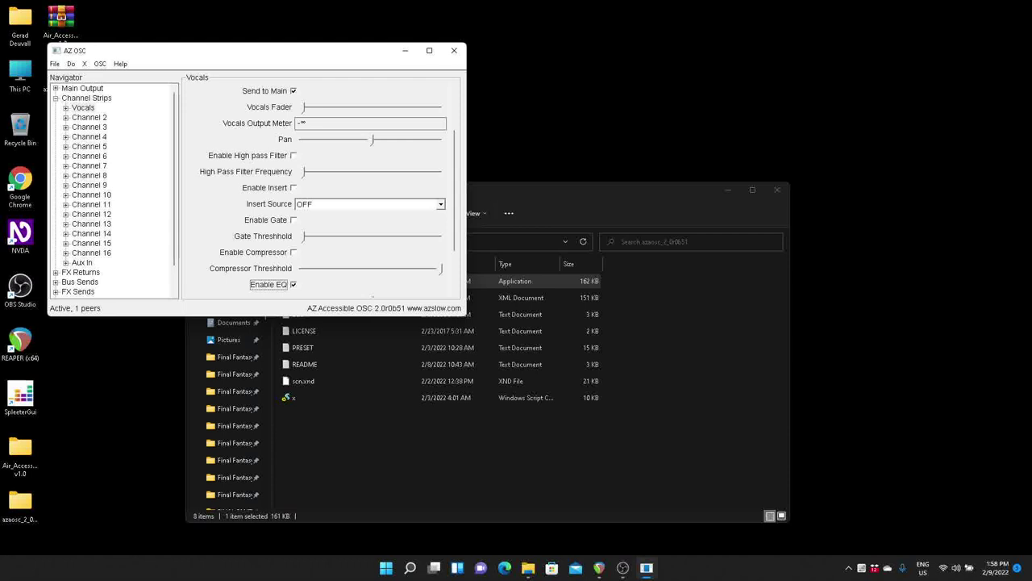
key("Tab")
key("Tab")
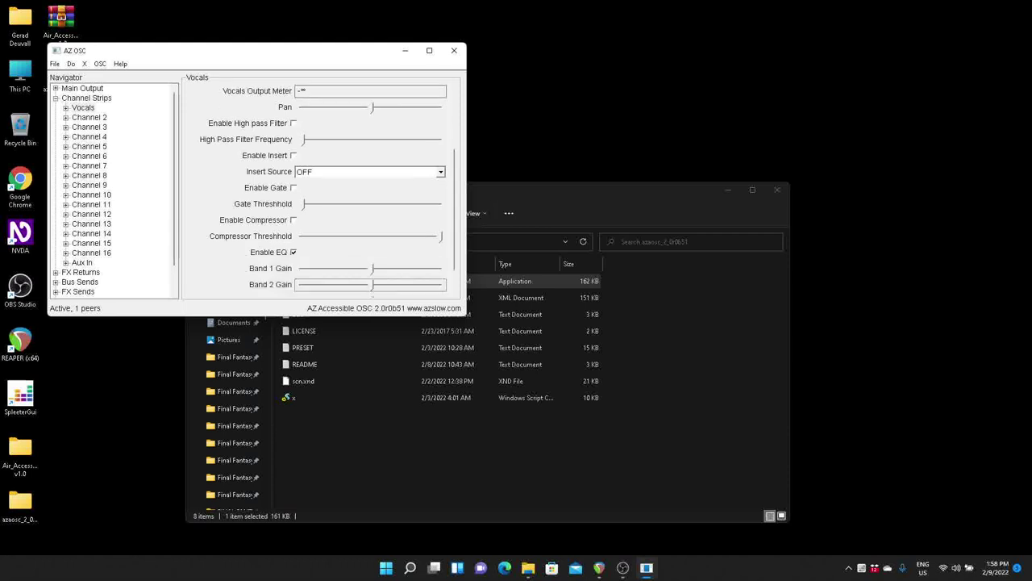
key("Tab")
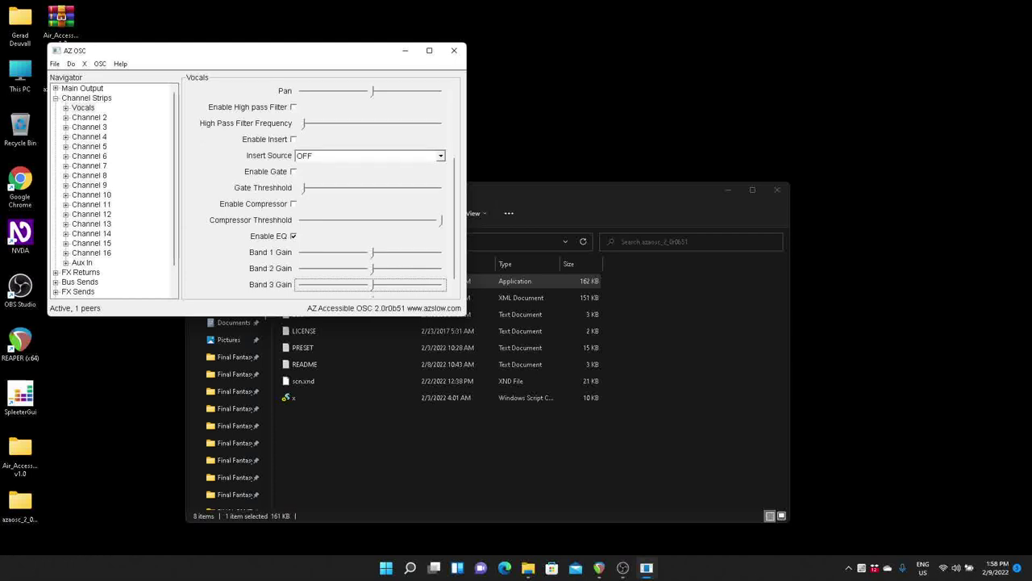
key("Tab")
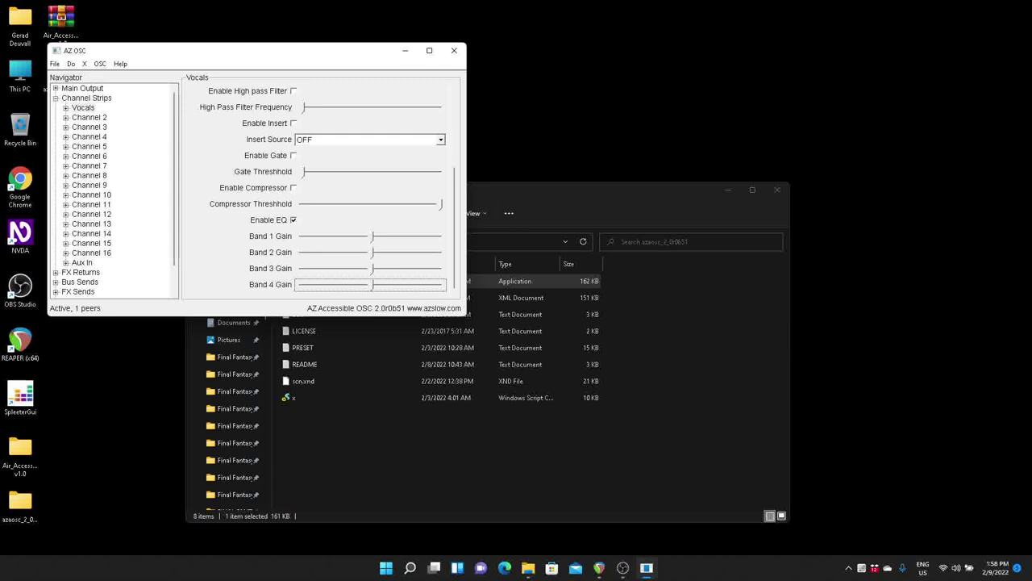
key("Tab")
key("Tab")
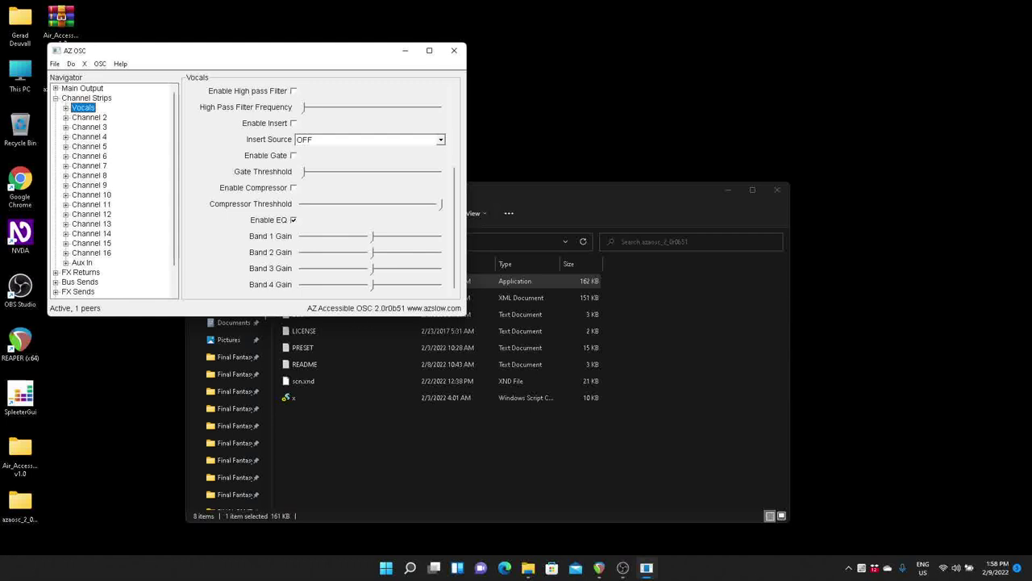
Expand the Vocals strip in the Navigator and view its Input, Gate, Compressor and EQ pages.
key("Right")
key("Down")
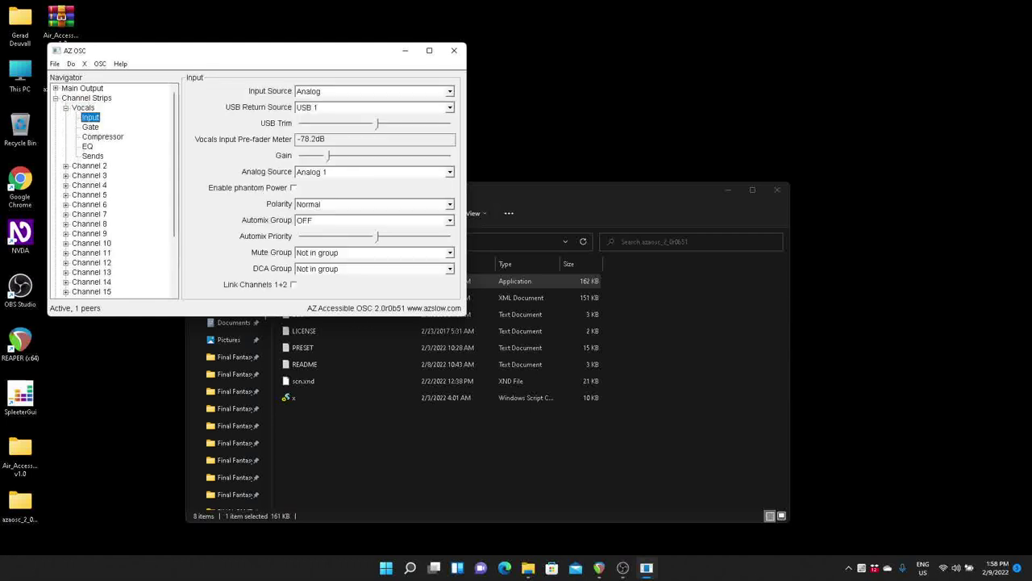
key("Down")
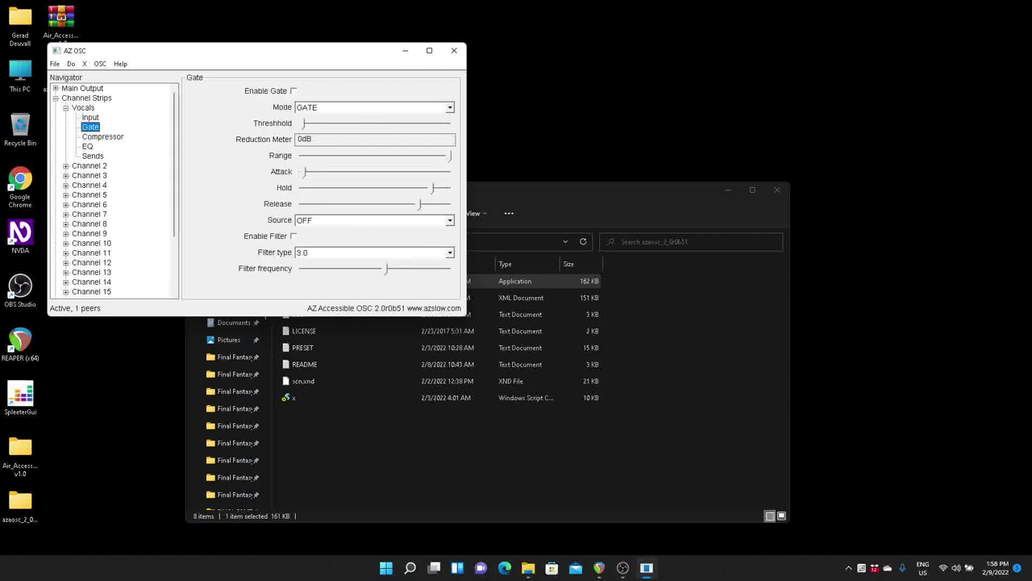
key("Down")
key("Down")
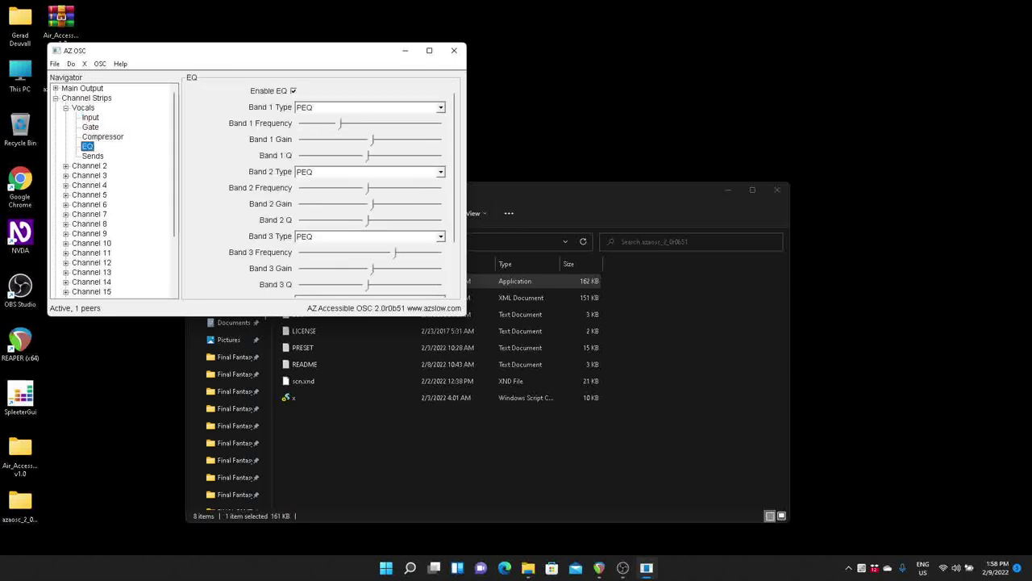
View the Vocals Sends page, and return to the strip's Input page.
key("Down")
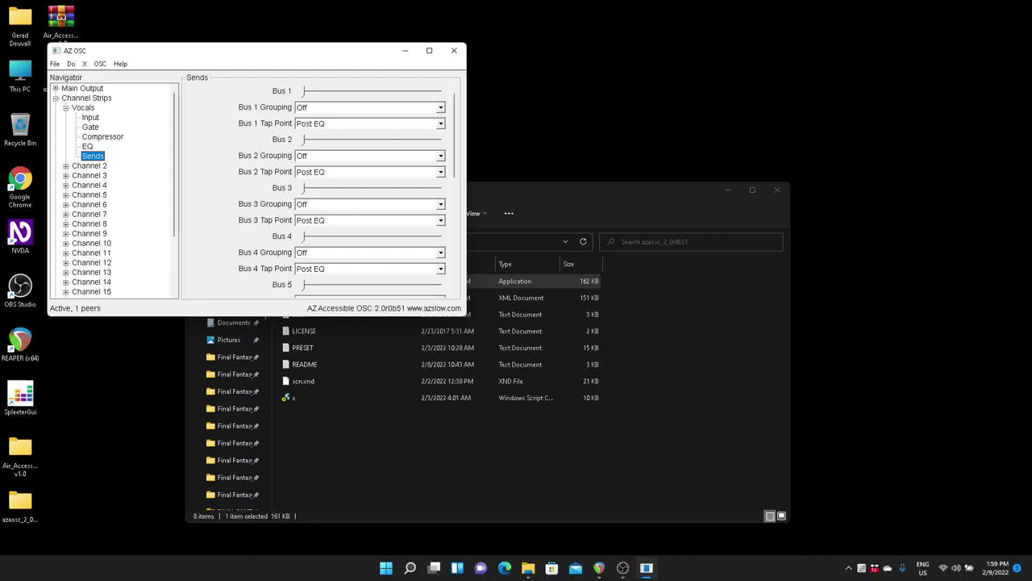
key("Up")
key("Up")
key("Up")
key("Up")
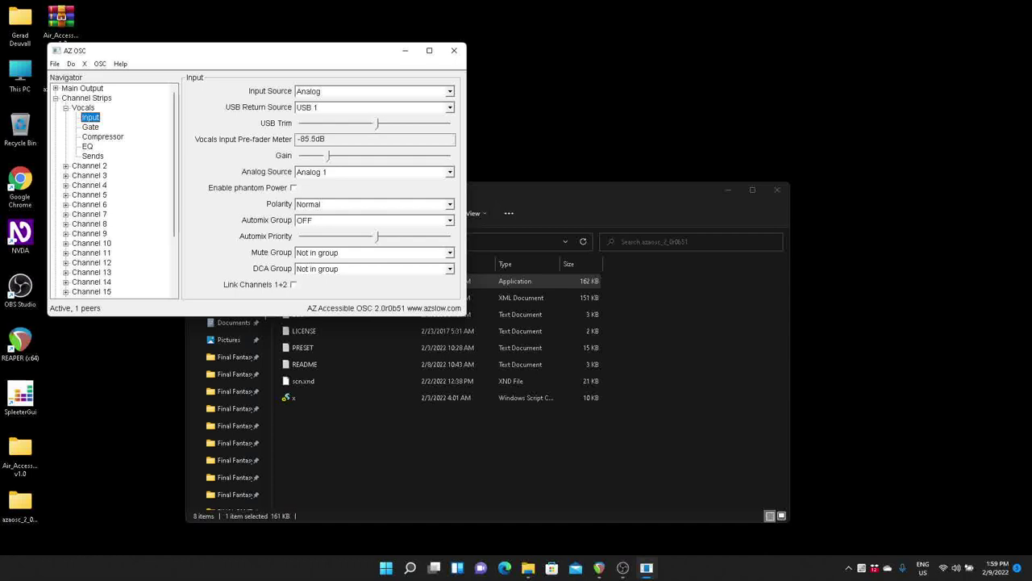
Try other Input Source and USB Return Source options for Vocals, and set them back to Analog and USB 1.
key("Tab")
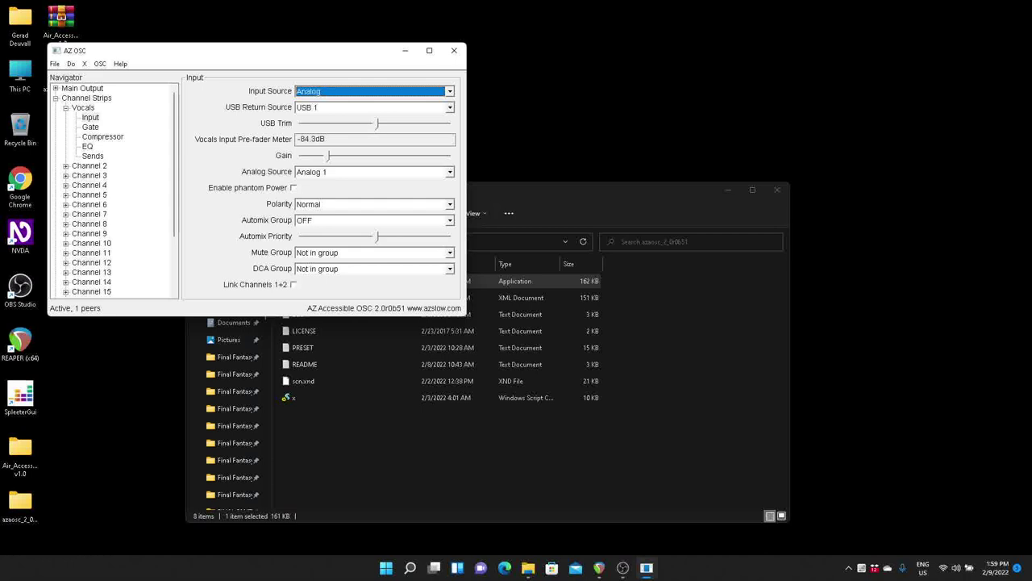
key("Down")
key("Up")
key("Tab")
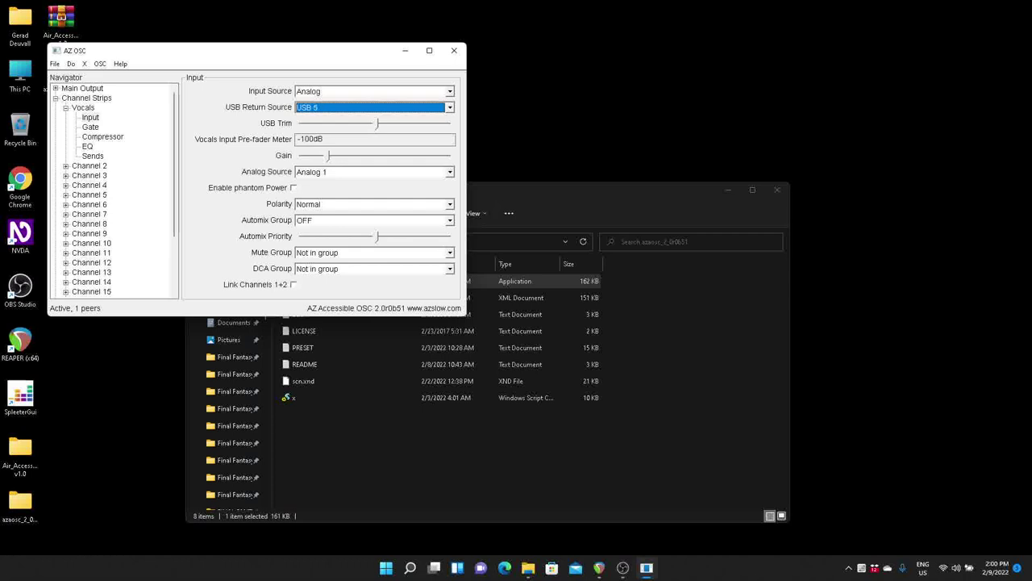
key("Tab")
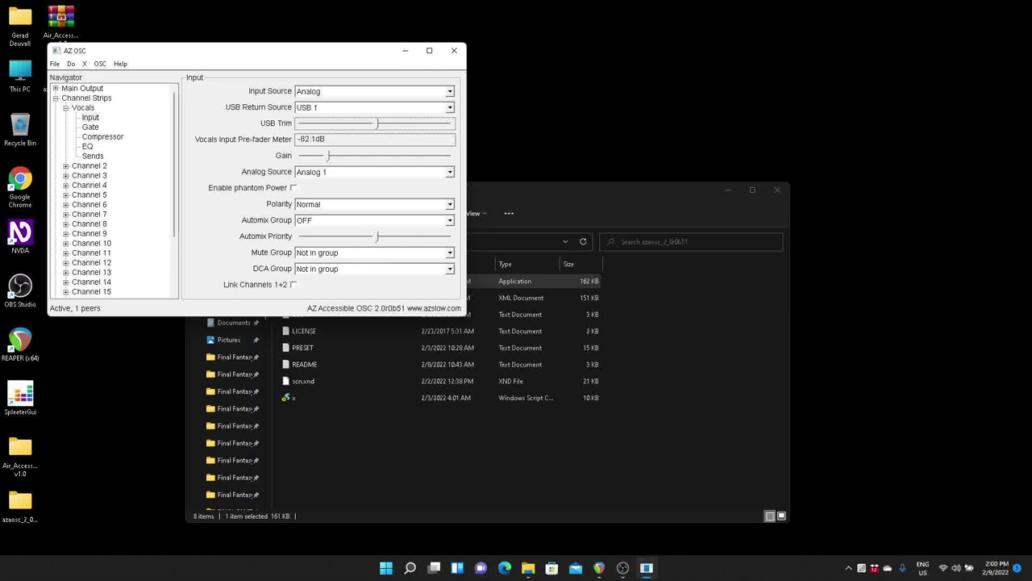
Try out the Vocals USB Trim across its range, and return it to the middle.
key("Home")
key("End")
key("Page_Up")
key("Left")
key("Left")
key("Left")
key("Left")
key("Page_Up")
key("Left")
key("Left")
key("Left")
key("Left")
key("Right")
key("Left")
key("Left")
key("Left")
key("Left")
key("Right")
key("Right")
key("Right")
key("Left")
key("Tab")
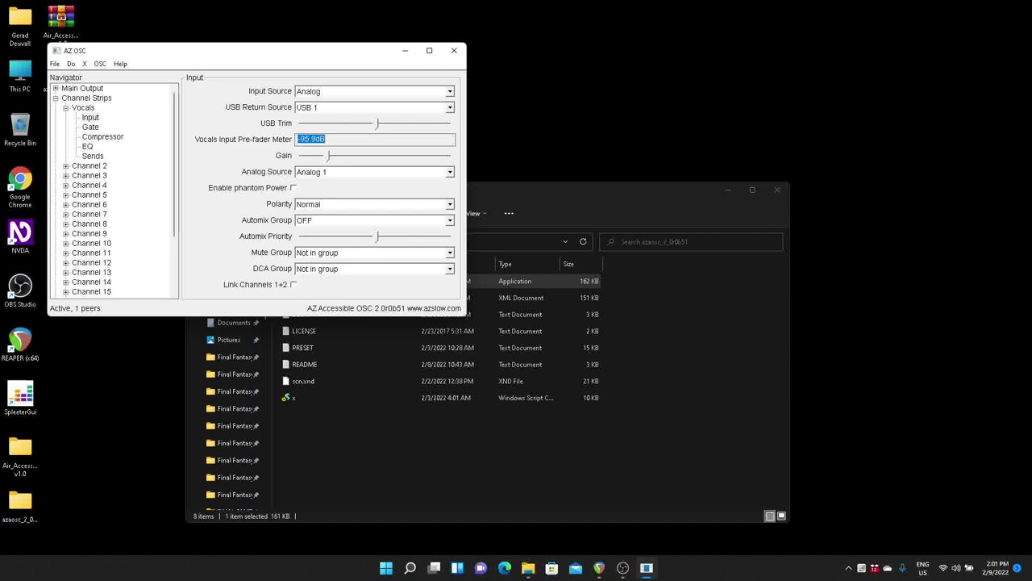
Raise the Vocals input Gain to slightly above the middle of its range, and check the pre-fader meter.
key("Tab")
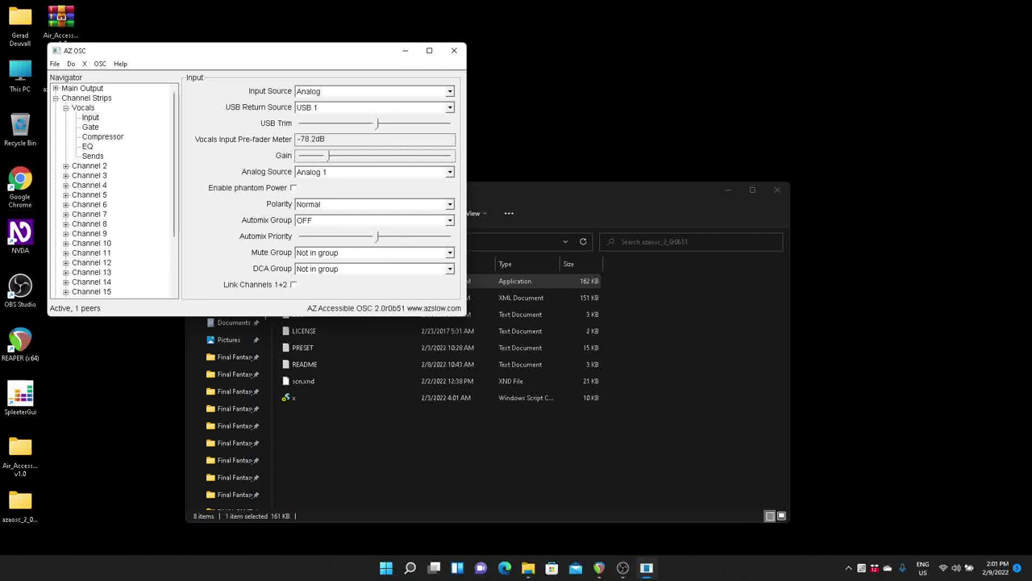
key("Home")
key("Page_Up")
key("Page_Up")
key("Page_Up")
key("Page_Down")
key("Left")
key("Left")
key("Left")
key("Left")
key("shift+Tab")
key("Tab")
Try the Analog Source of Vocals on Off and Analog 17, and set it back to Analog 1.
key("Tab")
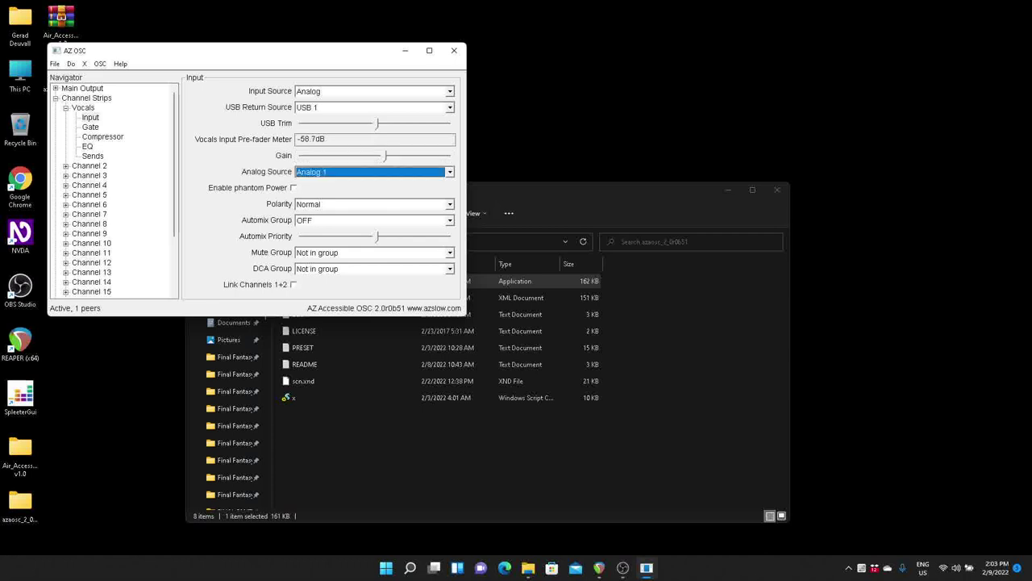
key("Up")
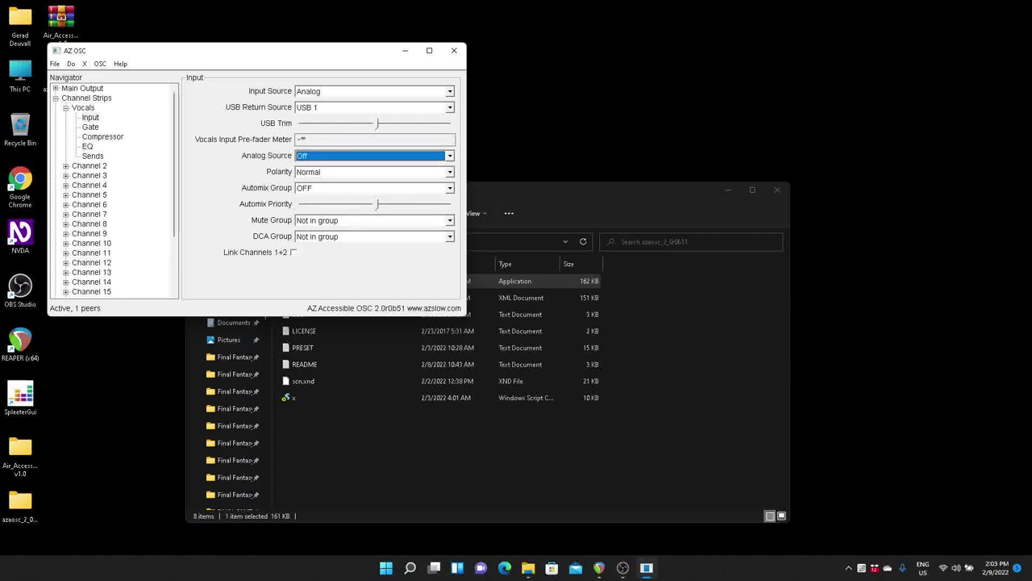
key("End")
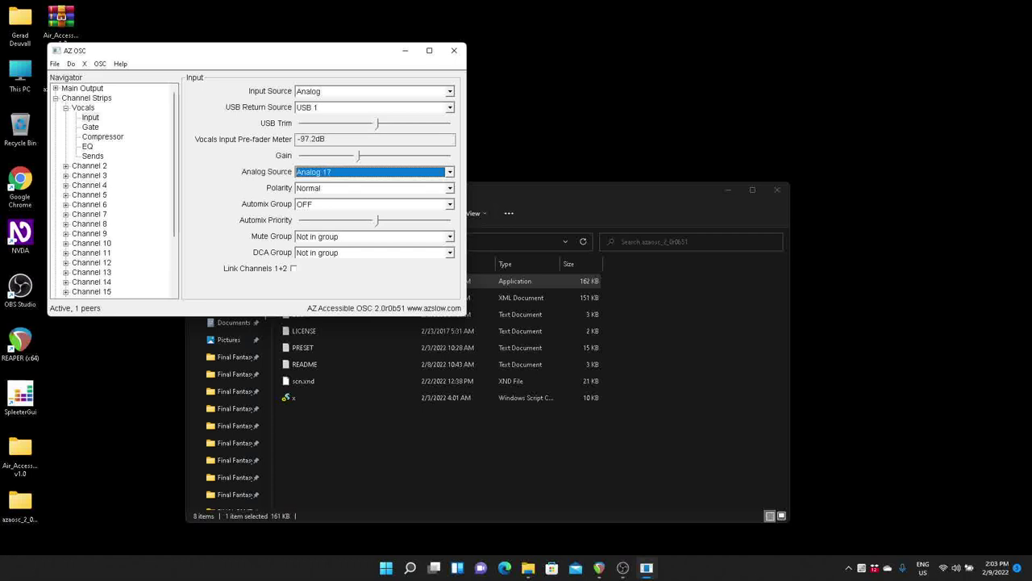
key("Page_Up")
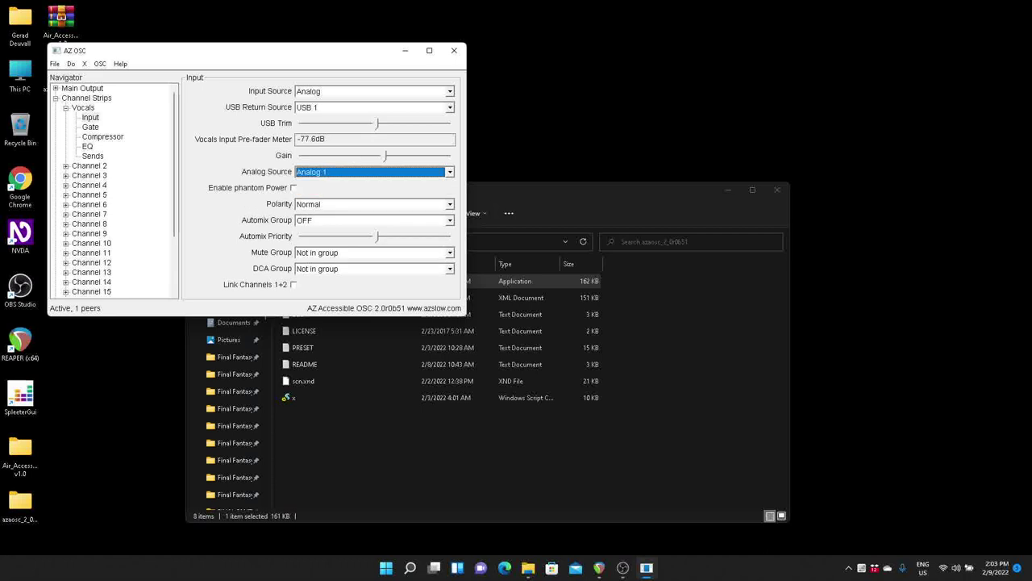
Review the phantom power and Polarity settings, and try the Automix Group options before returning the group to OFF.
key("Tab")
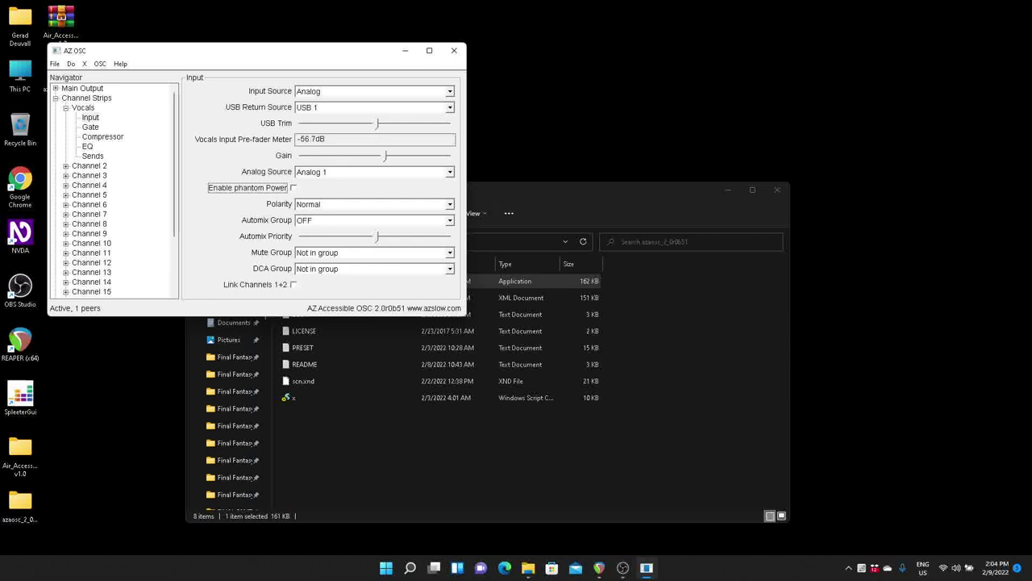
key("Tab")
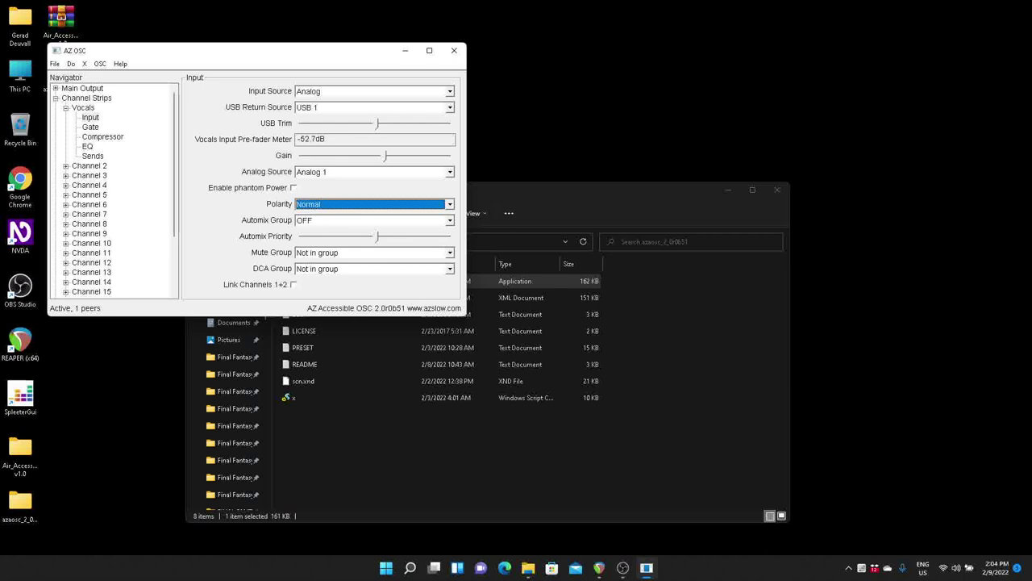
key("Tab")
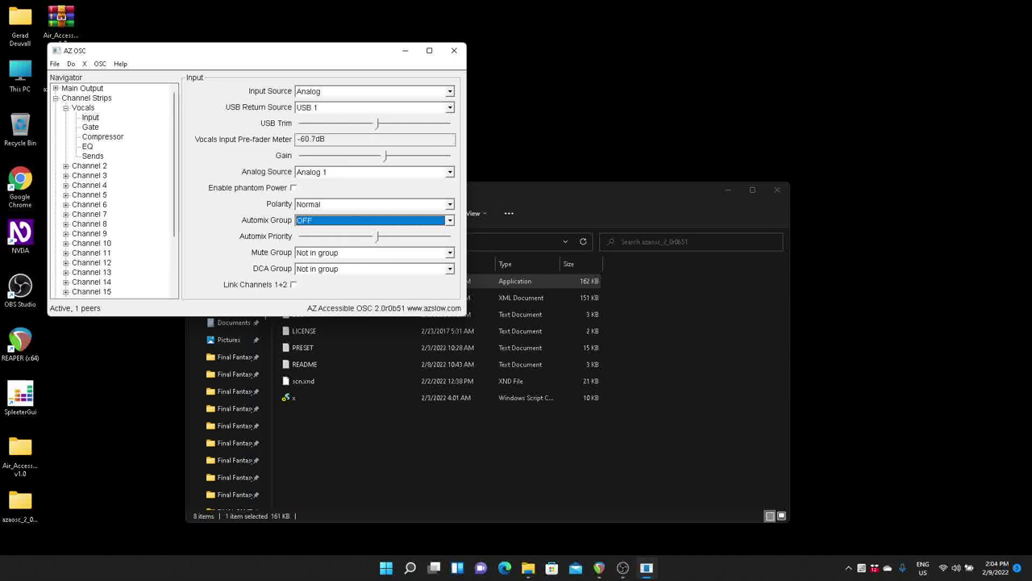
key("Down")
key("Up")
key("Up")
Try out the Vocals Automix Priority across its full range, and return it to the middle.
key("Tab")
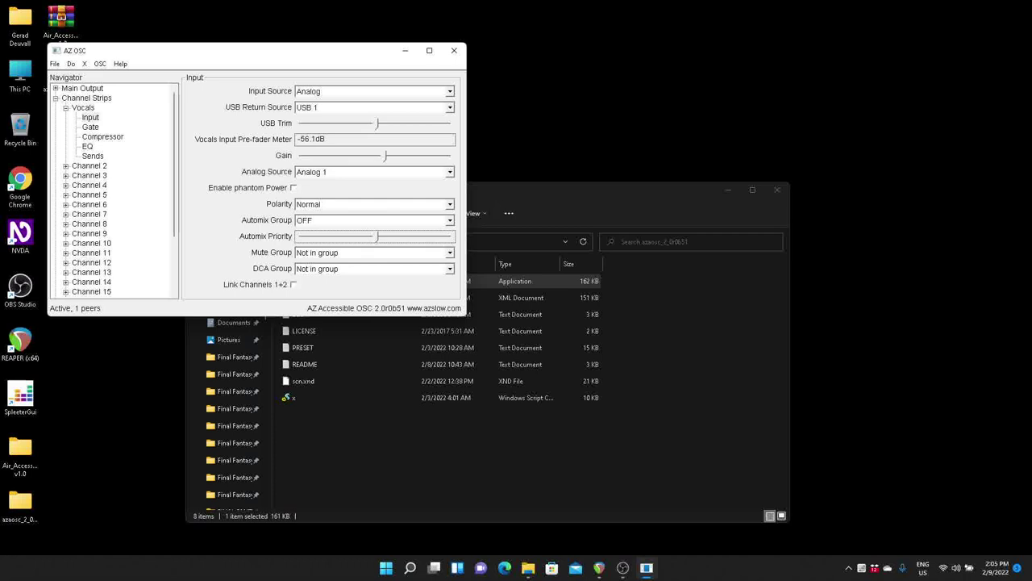
key("Right")
key("Right")
key("Right")
key("Right")
key("Right")
key("Right")
key("Home")
key("End")
key("Left")
key("Left")
key("Left")
key("Left")
key("Left")
key("Left")
key("Left")
key("Left")
Step through the Mute Group options of Vocals, and set it back to Not in group.
key("Tab")
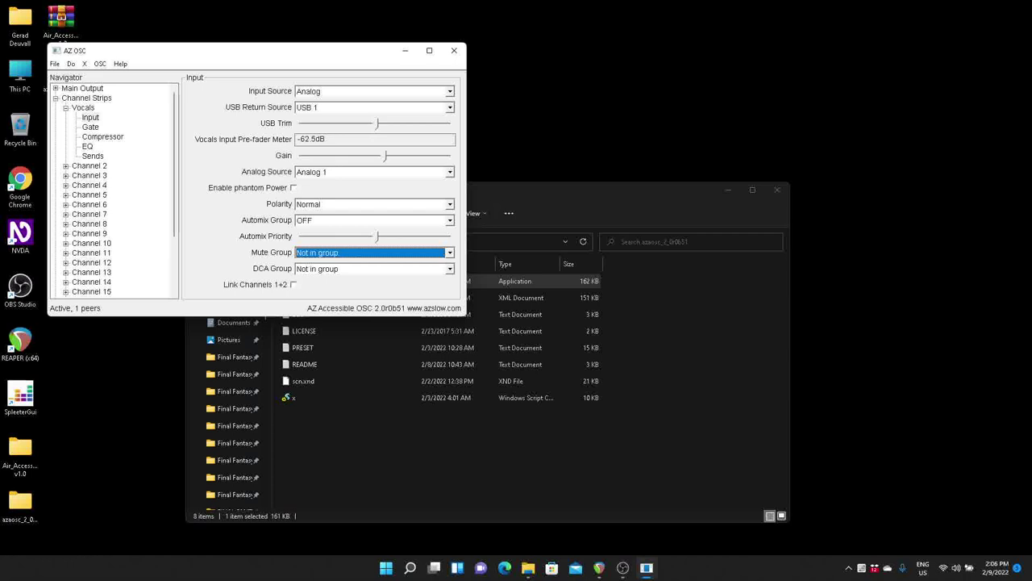
key("Down")
key("Down")
key("Down")
key("Down")
key("Down")
key("Down")
key("Down")
key("Down")
key("Down")
key("Down")
key("Down")
key("Down")
Review the DCA Group and Link Channels 1+2 settings on the Vocals Input page.
key("Tab")
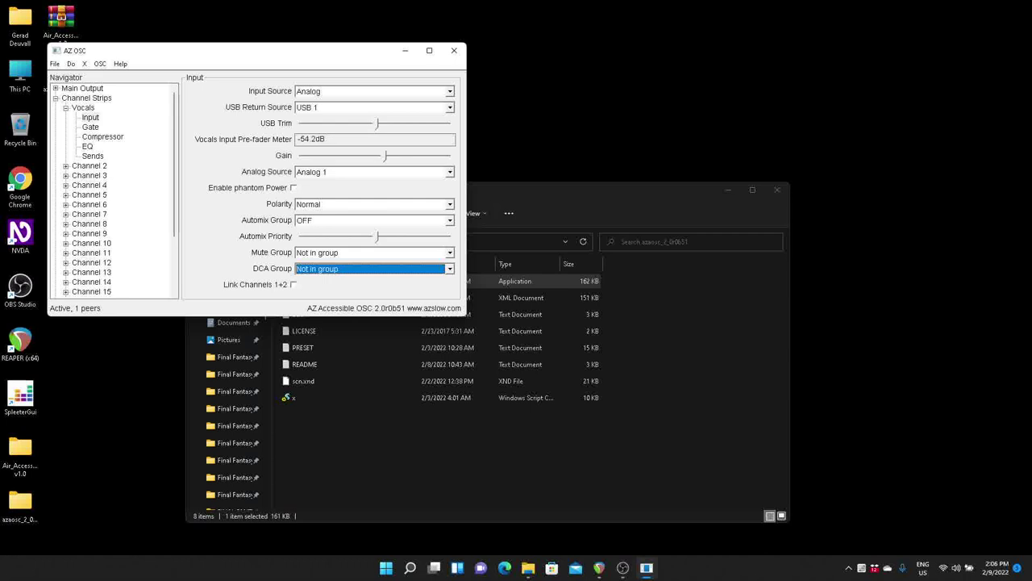
key("Tab")
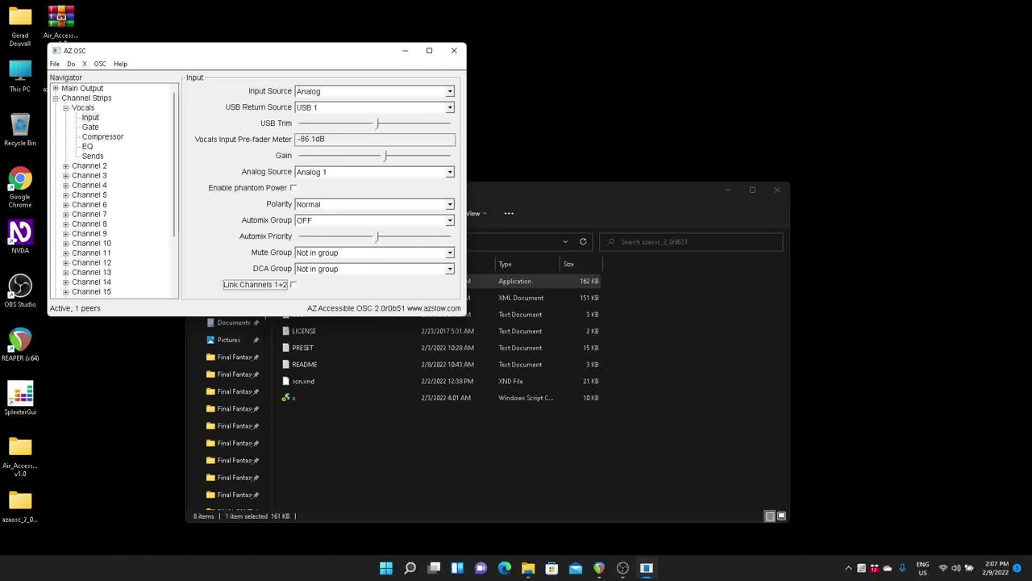
key("Tab")
key("Tab")
View the Gate, Compressor, EQ and Sends pages of the Vocals strip.
key("Down")
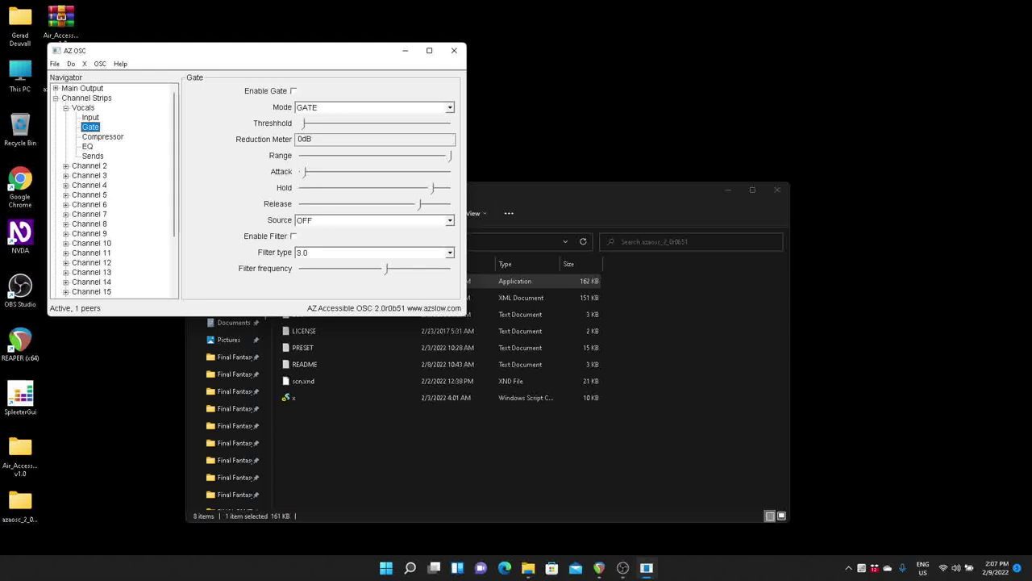
left_click(103, 137)
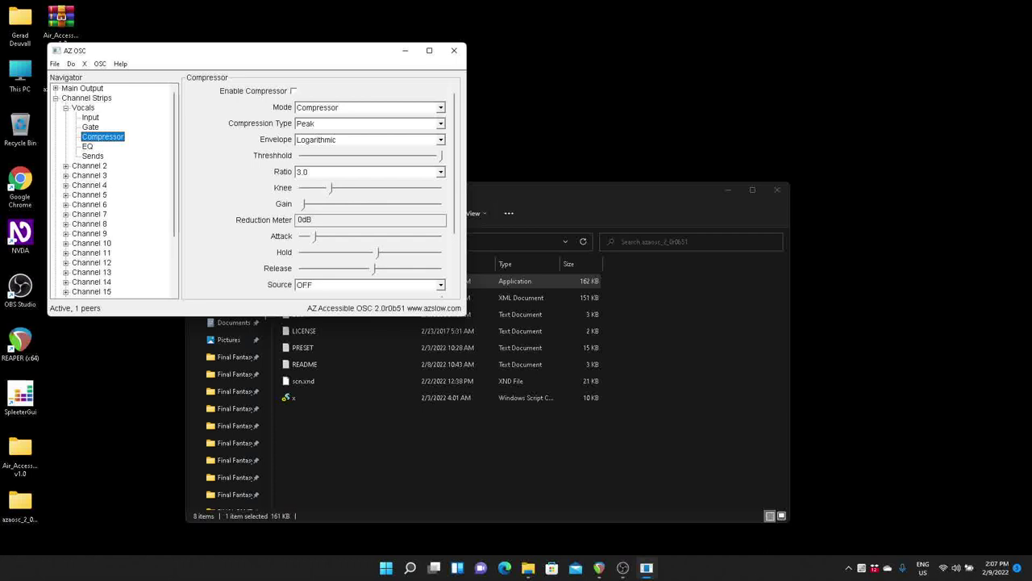
left_click(88, 146)
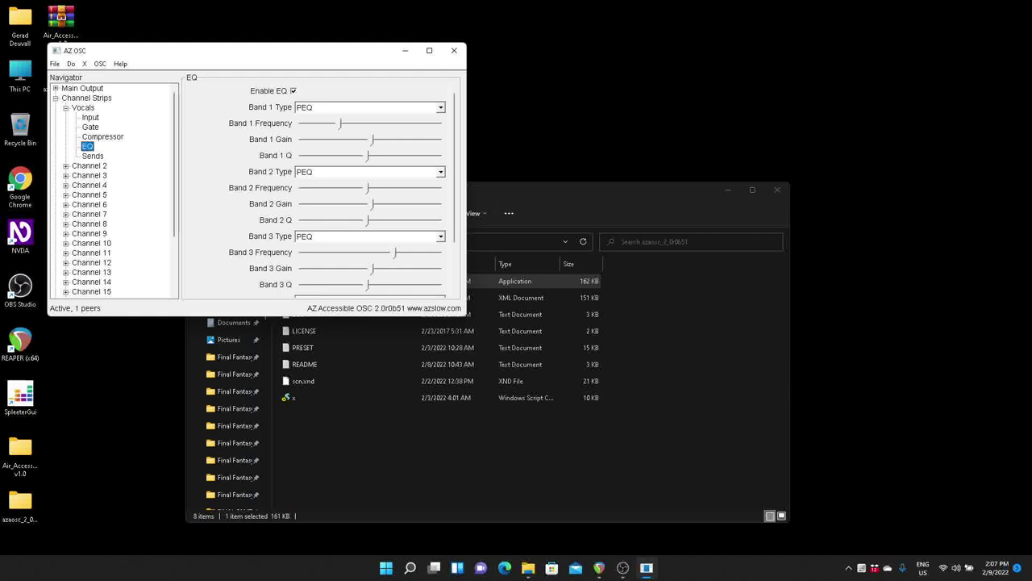
left_click(93, 156)
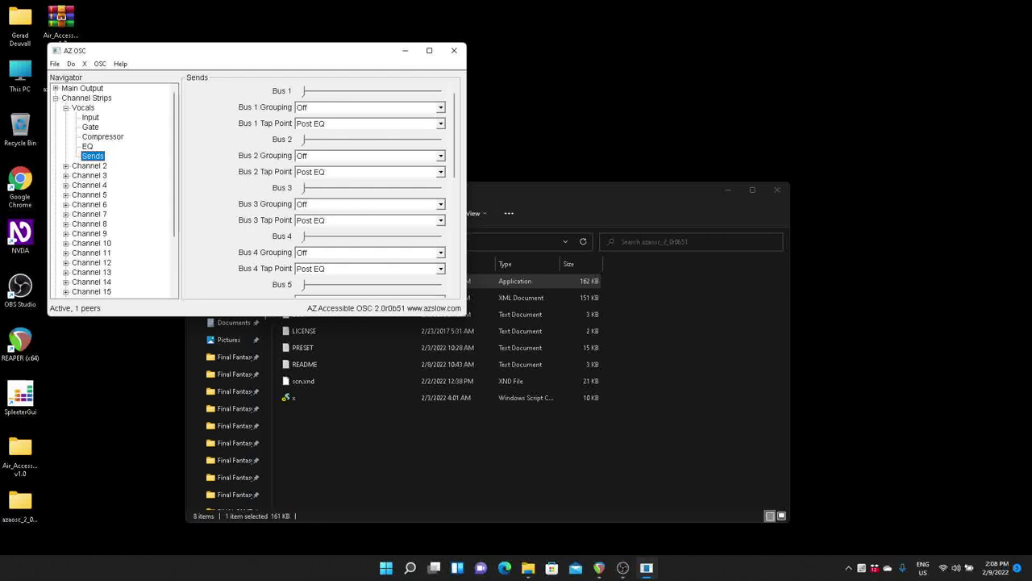
Review the Vocals Bus 1 send level and grouping, and set the Bus 1 Tap Point to Subgroup.
left_click(304, 91)
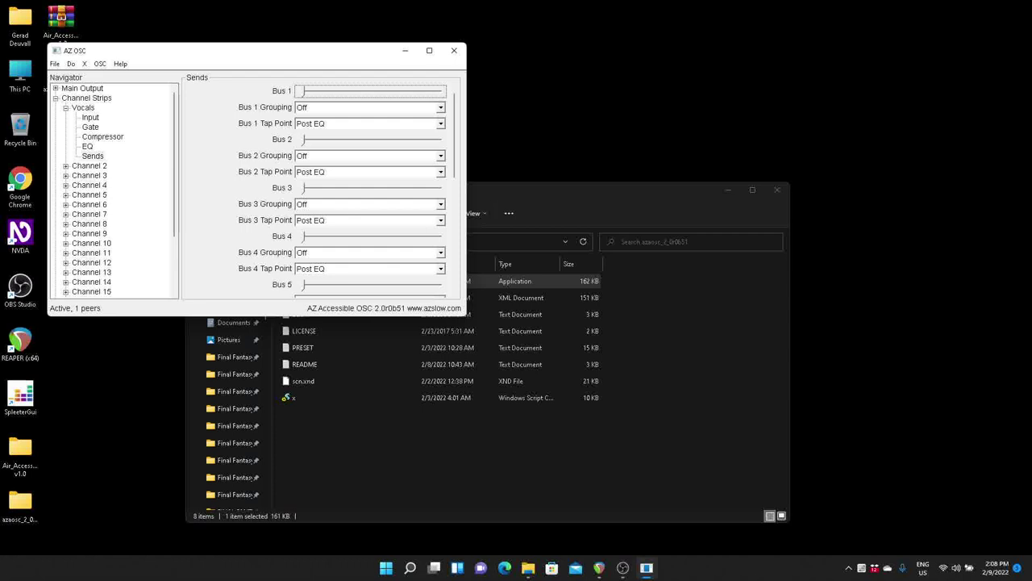
left_click(367, 107)
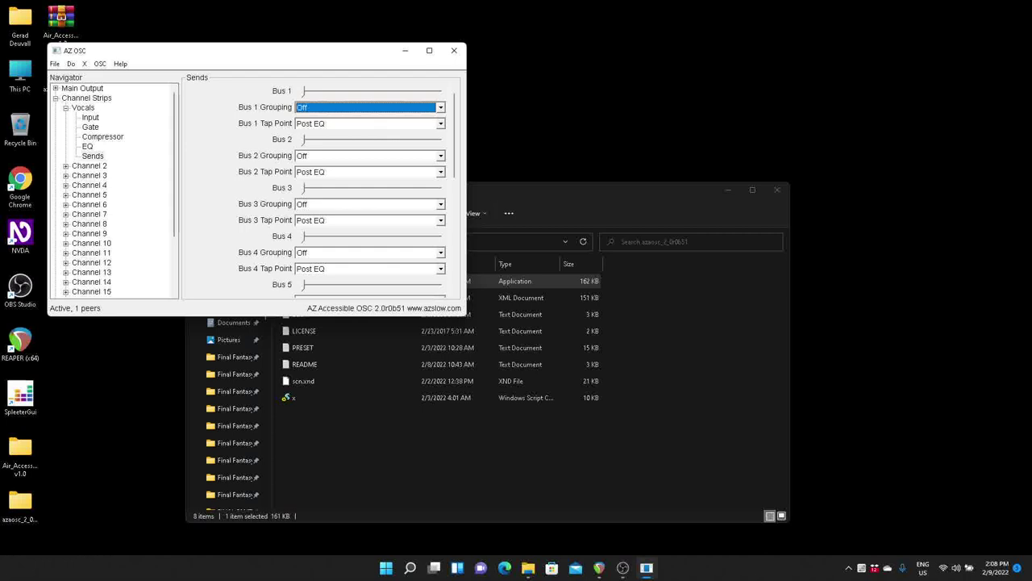
left_click(367, 122)
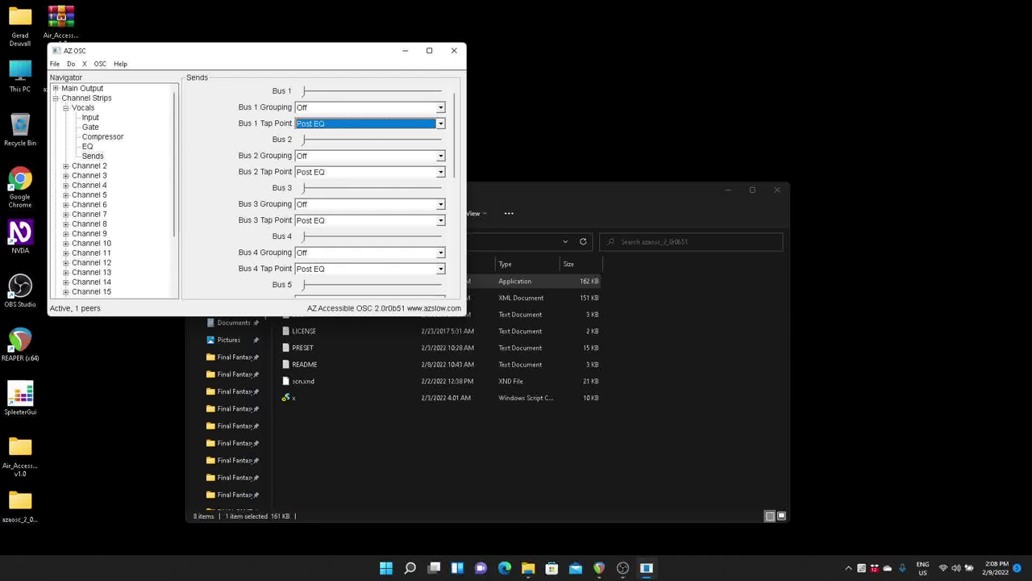
key("Up")
key("Down")
key("Down")
key("Down")
key("Down")
key("Down")
Examine the level, grouping and tap point of the Vocals sends from Bus 2 through Bus 6, and the FX 1 level and grouping.
key("Tab")
key("Tab")
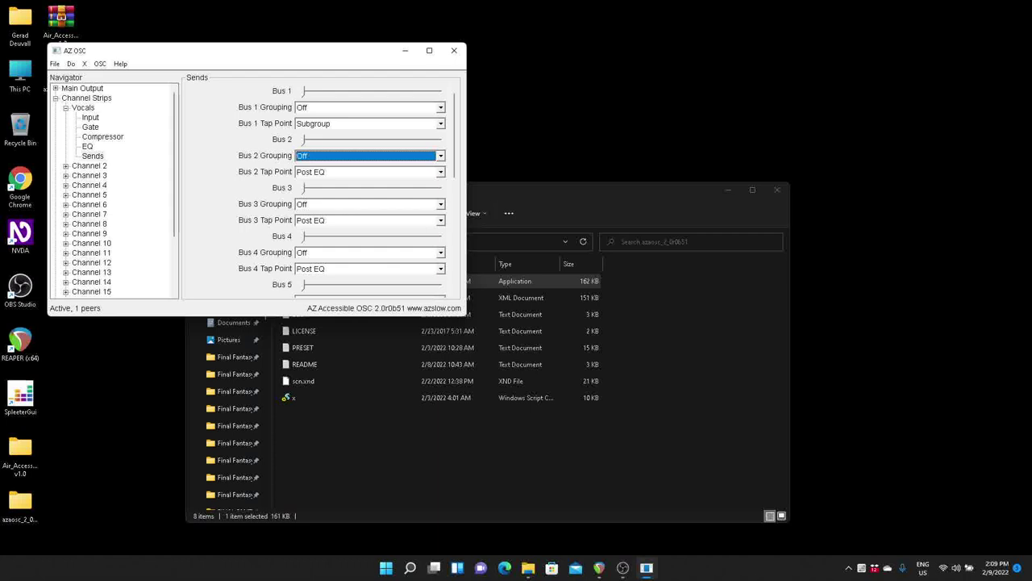
key("Tab")
key("Tab")
key("Tab")
key("Tab")
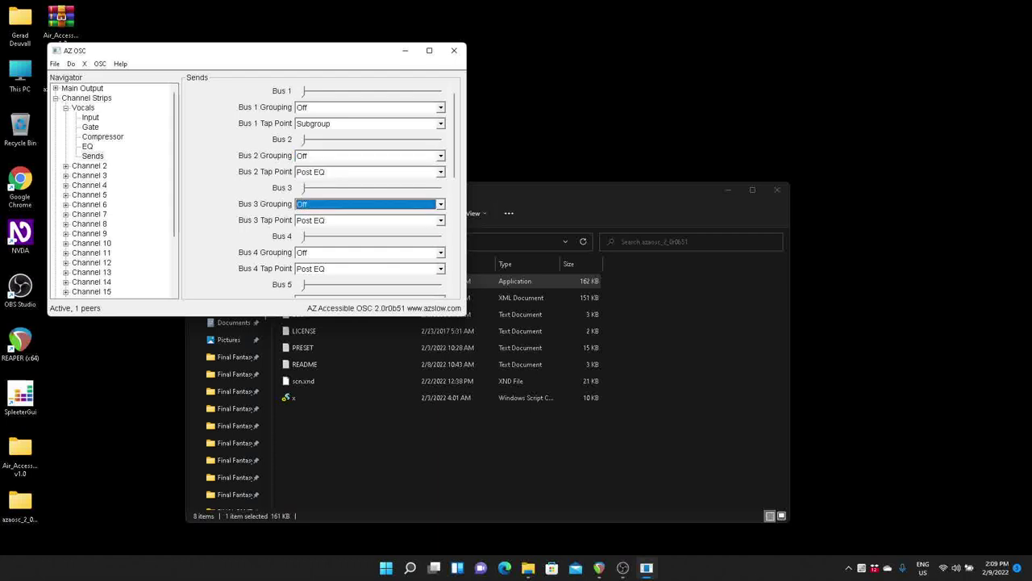
key("Tab")
key("Tab")
key("Tab")
key("Tab")
key("Tab")
key("Tab")
key("Tab")
key("Tab")
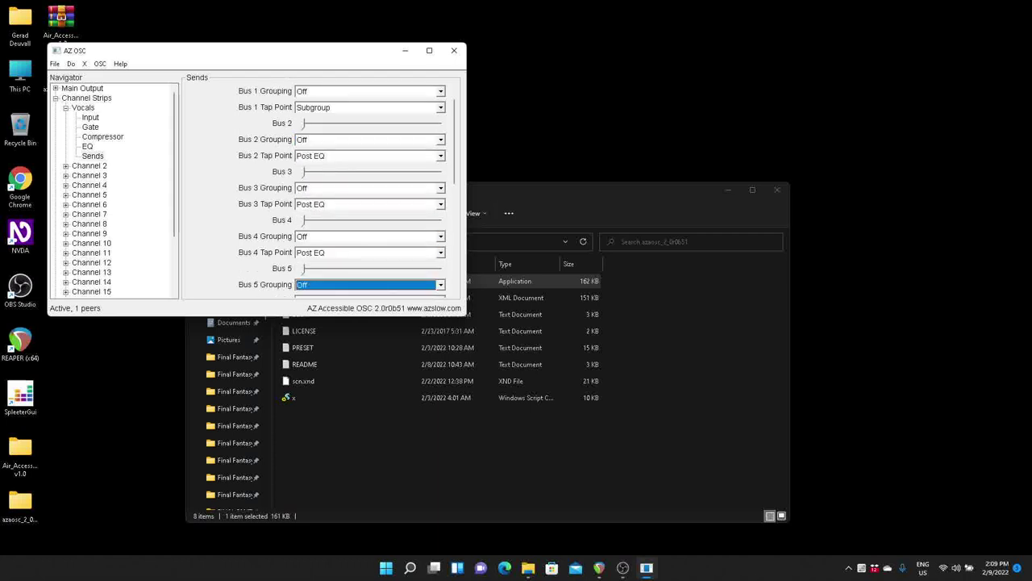
key("Tab")
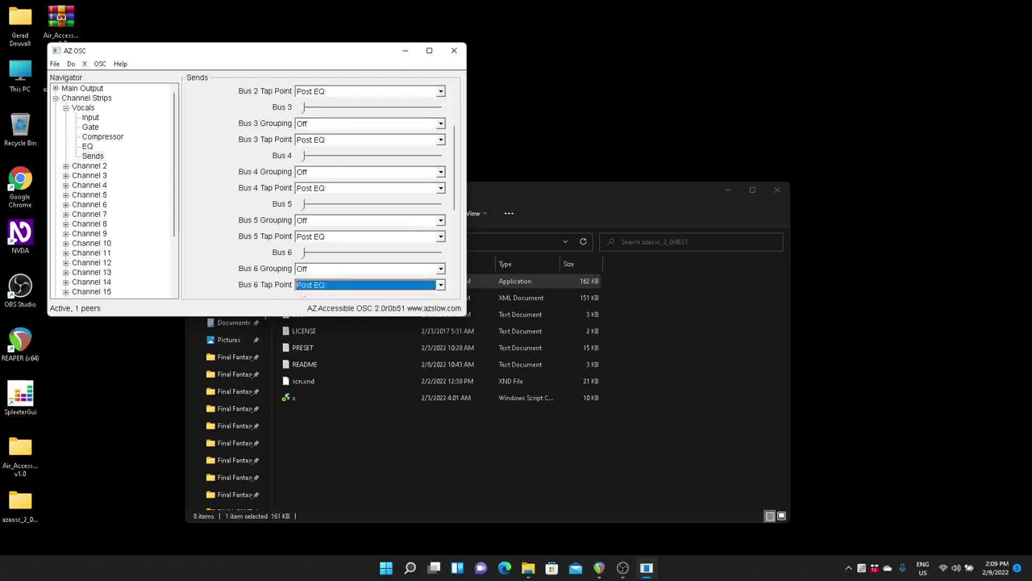
key("Tab")
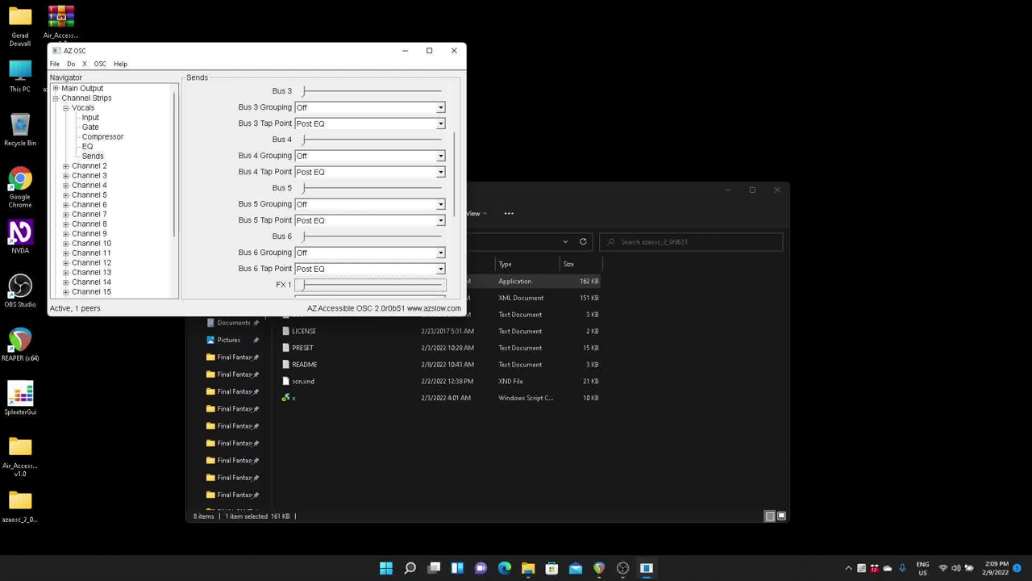
key("Tab")
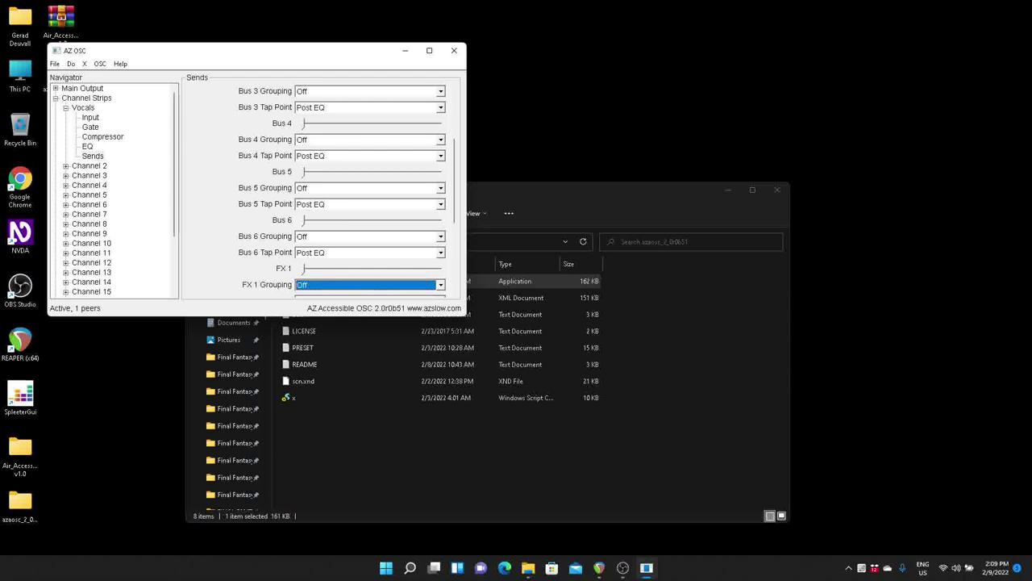
Step through the FX 1 Tap Point options of the Vocals sends, and set it back to Post Fader.
key("Tab")
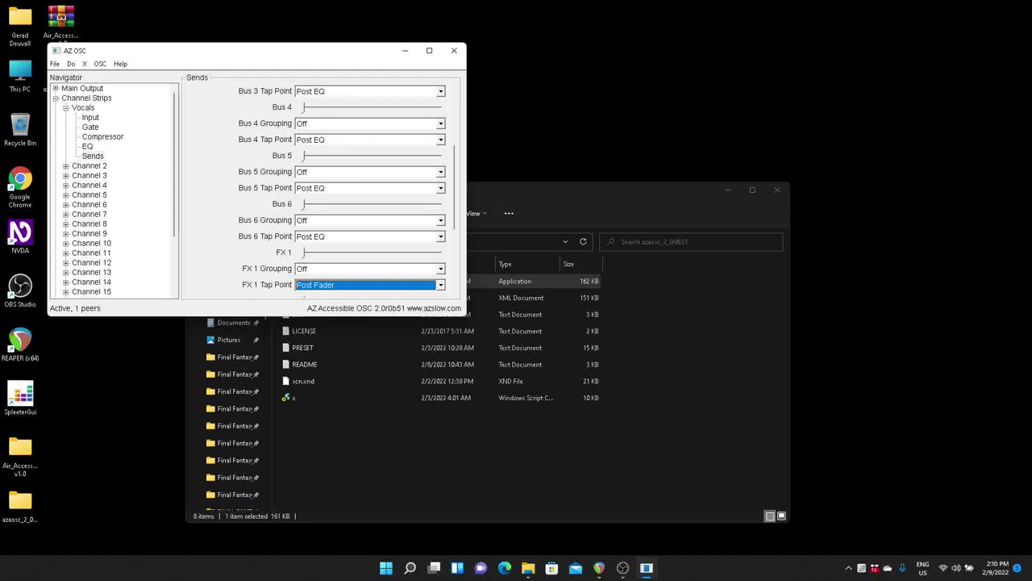
key("Home")
key("Down")
key("Down")
key("Down")
key("Down")
Return to the main Vocals strip page, and collapse the Vocals strip in the Navigator.
left_click(93, 156)
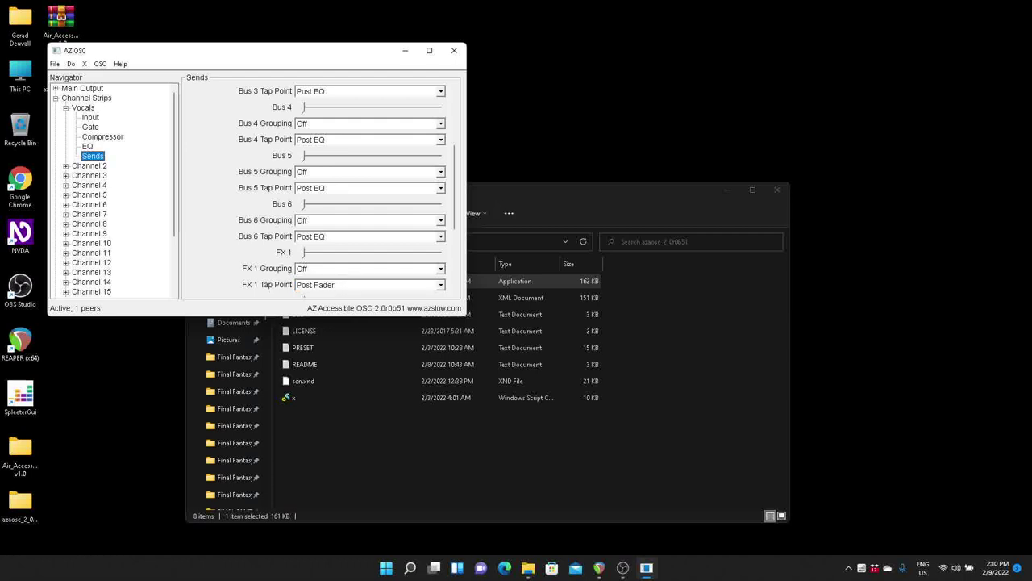
left_click(83, 108)
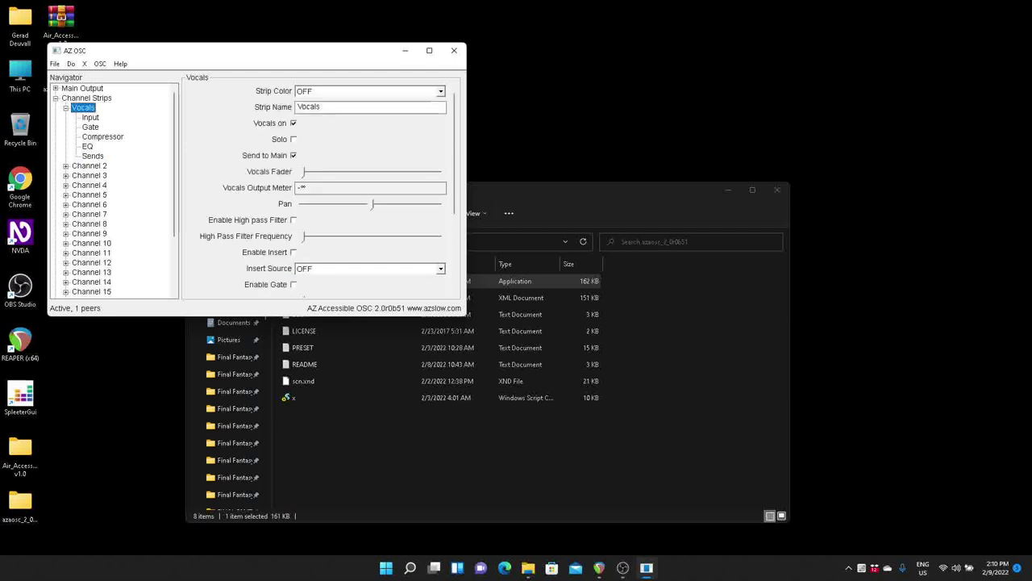
key("Left")
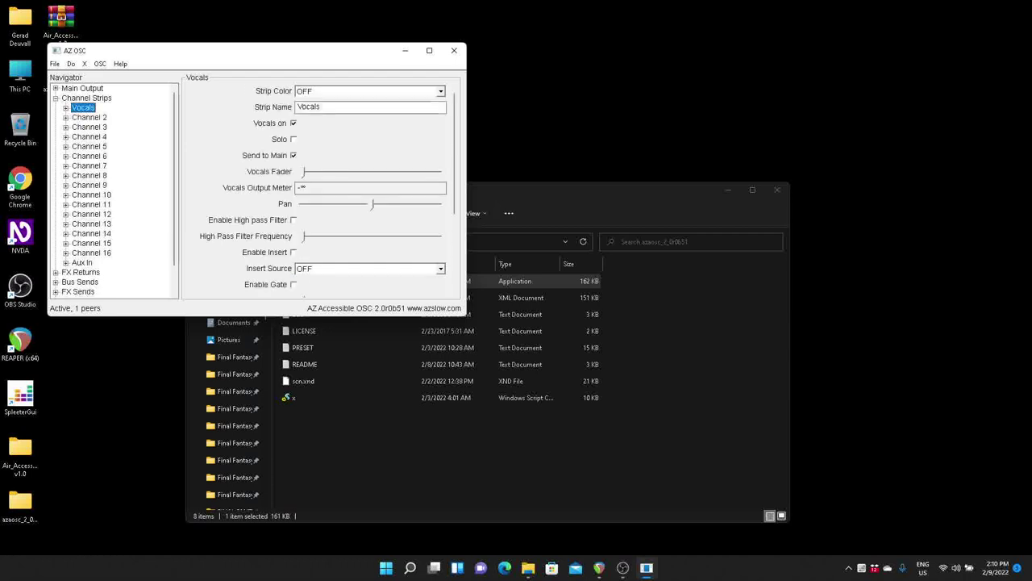
Clear the strip name of the Vocals channel strip.
key("Tab")
key("Tab")
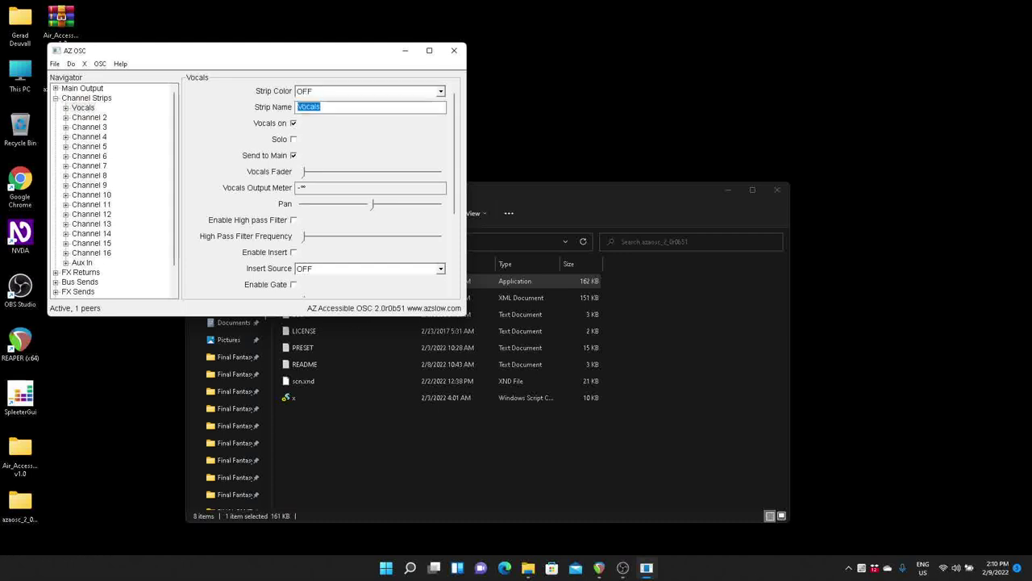
key("BackSpace")
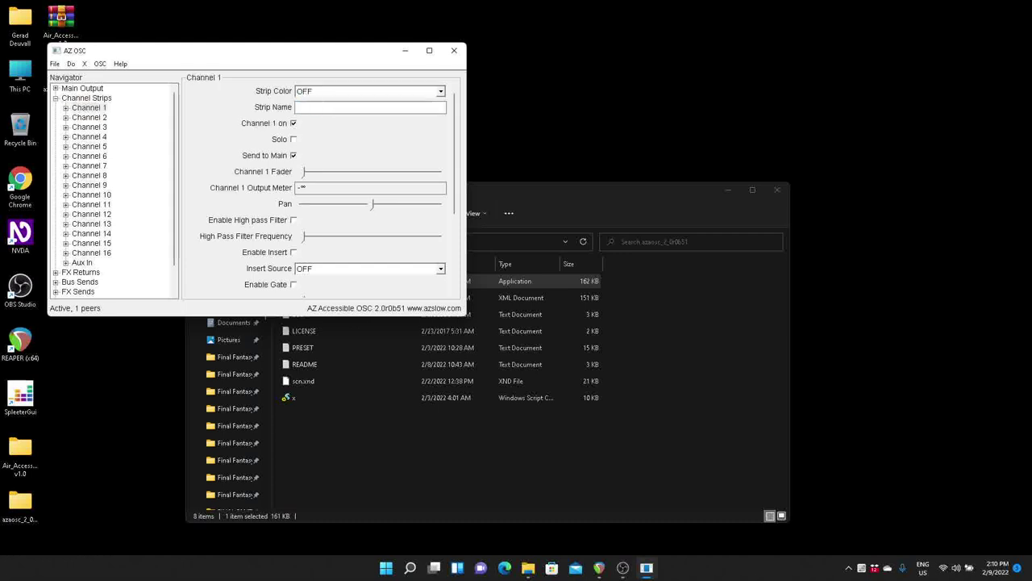
Browse the channel strips from Channel 1 through Channel 16 to the Aux In strip.
left_click(89, 107)
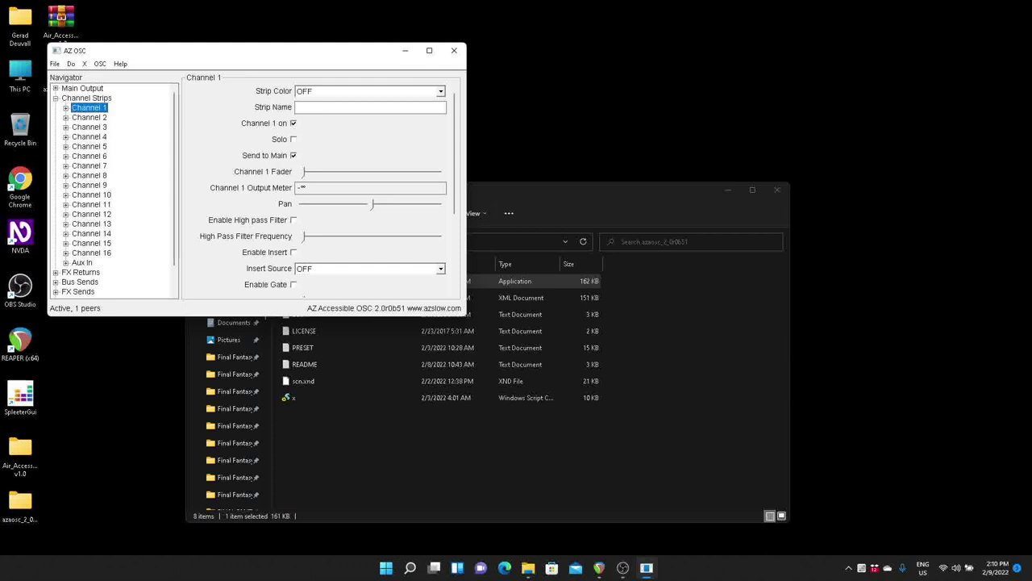
key("Down")
key("Down")
key("Down")
key("Down")
key("Down")
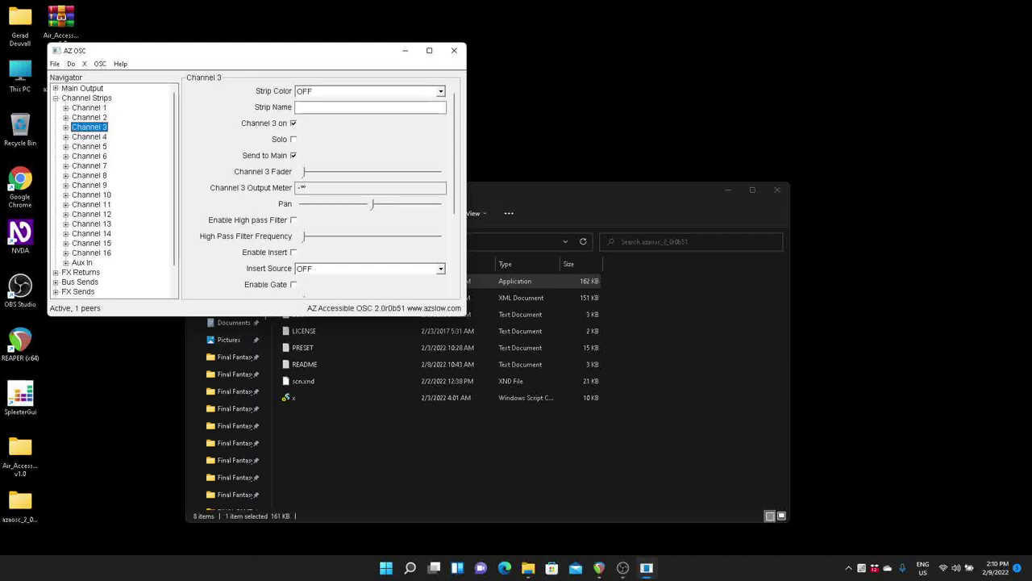
key("Down")
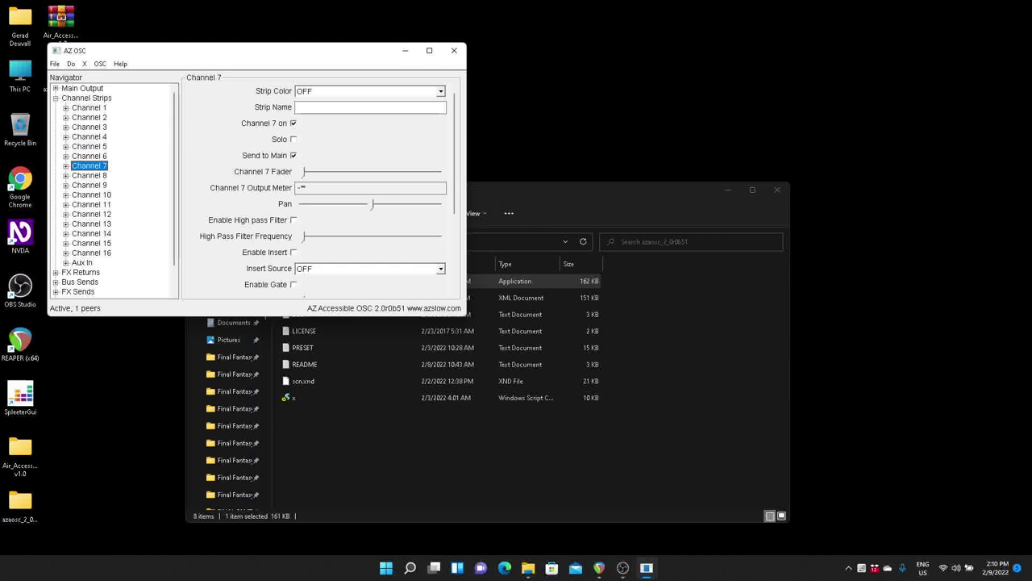
key("Down")
key("Down")
key("Down")
key("Down")
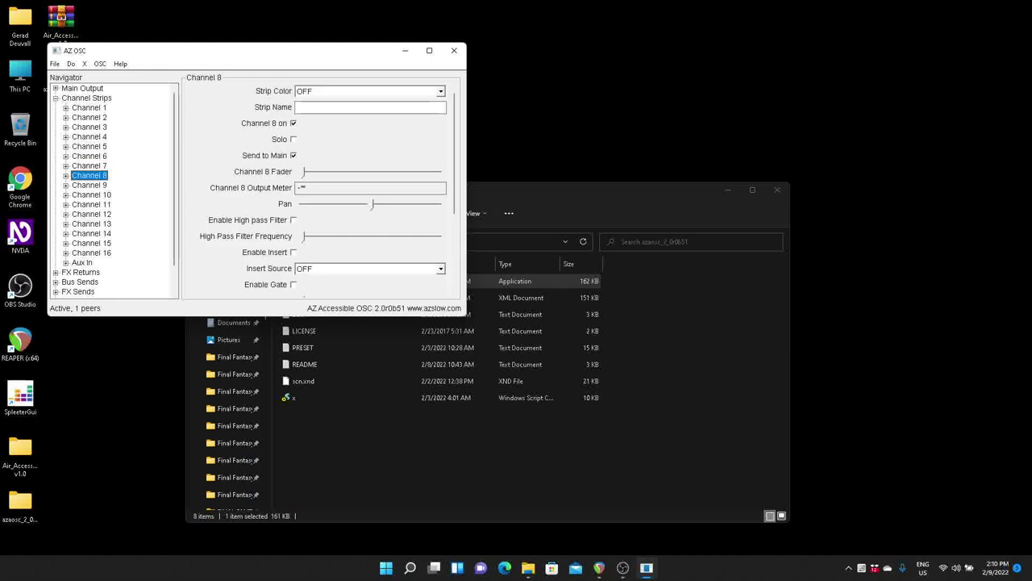
key("Down")
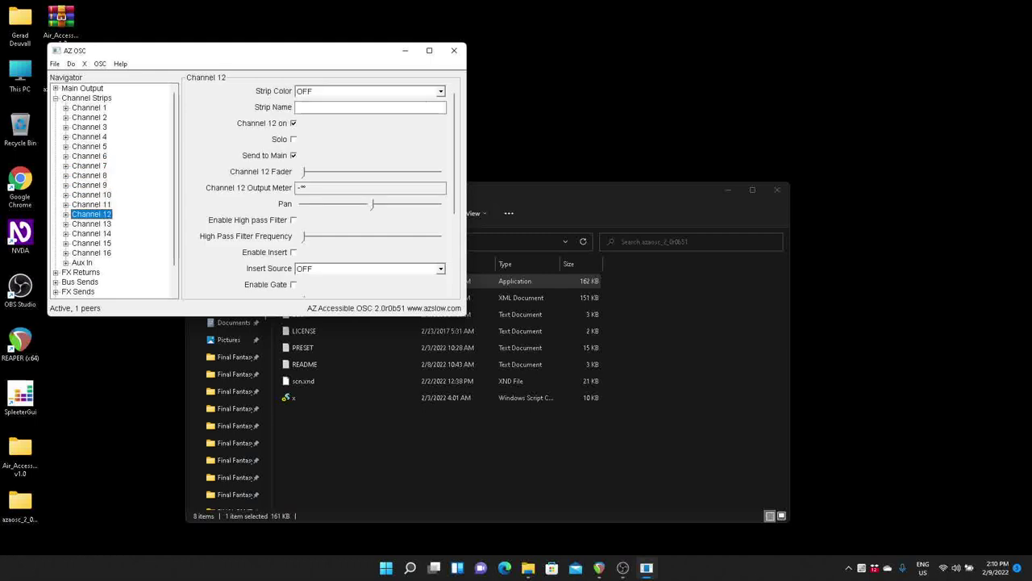
key("Down")
key("Down")
key("Down")
key("Down")
key("Down")
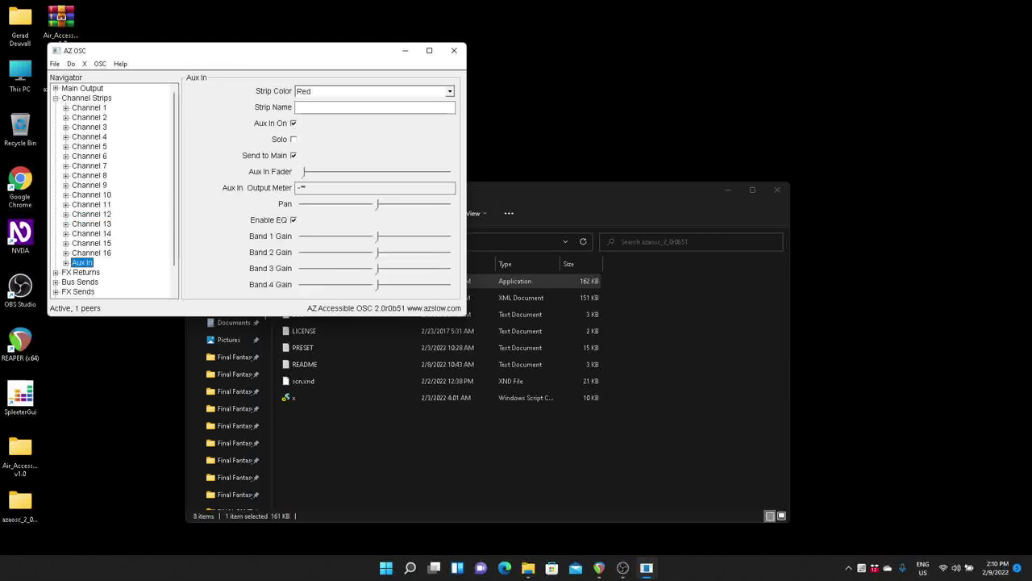
Examine the main Aux In strip controls, from color, name, fader and pan through the EQ switch and the four band gains.
left_click(371, 91)
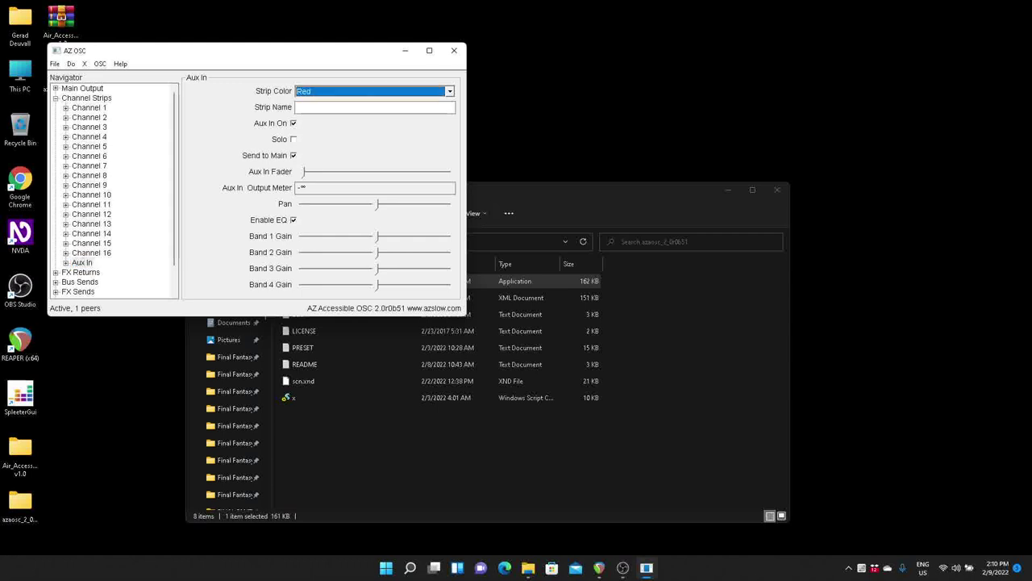
key("Tab")
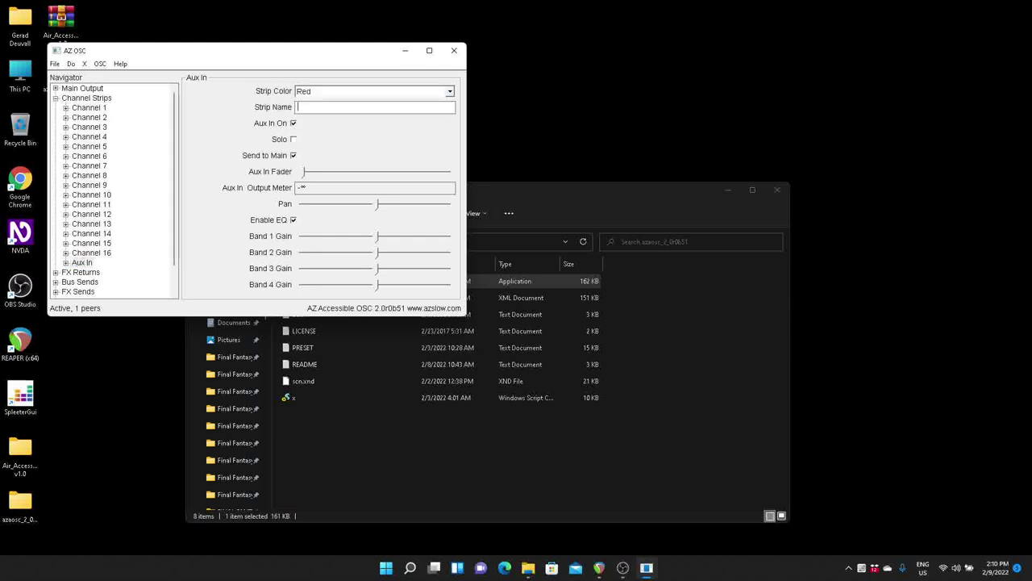
key("Tab")
key("Tab")
key("Tab")
key("Tab")
key("Tab")
key("Tab")
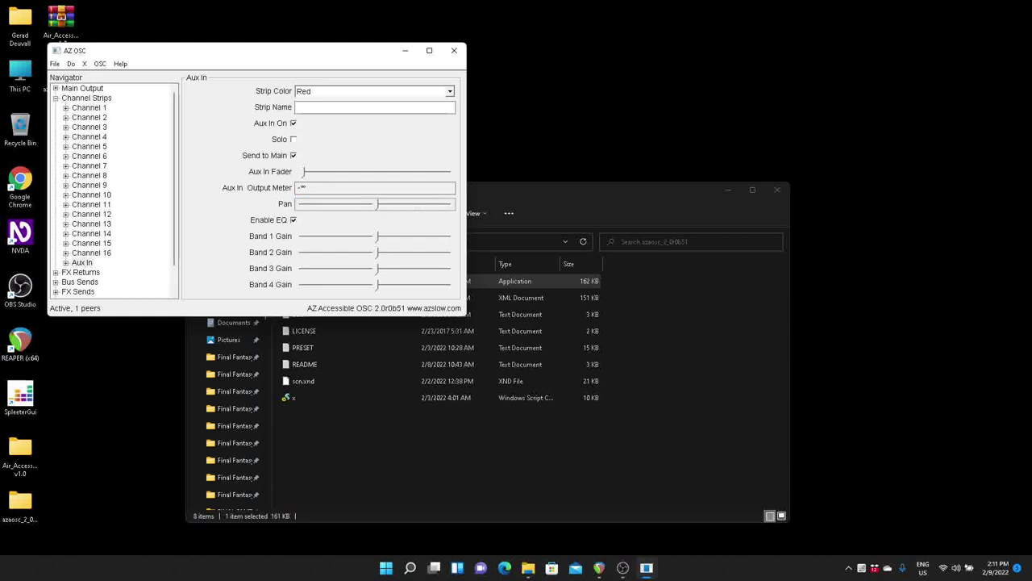
key("Tab")
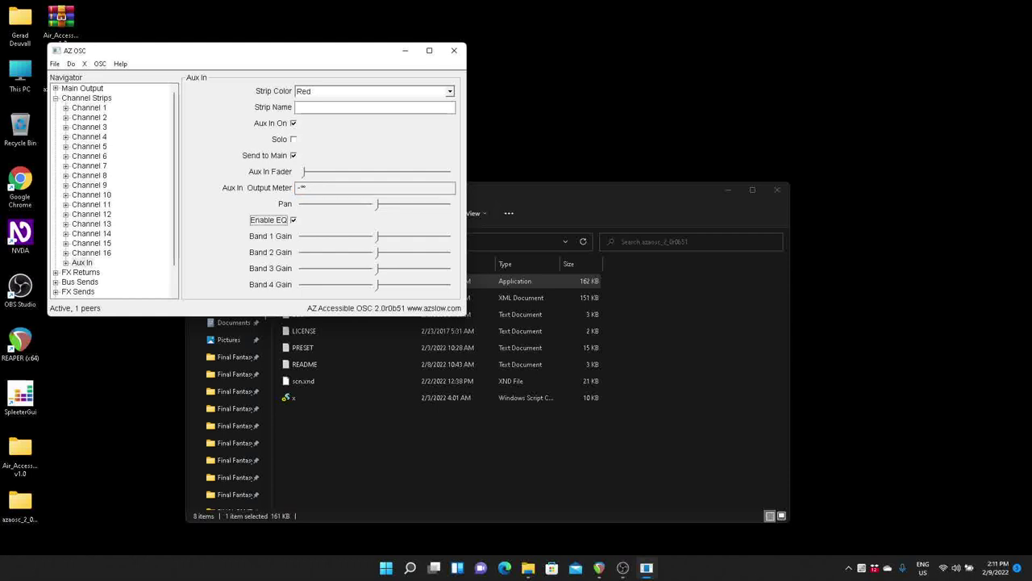
key("Tab")
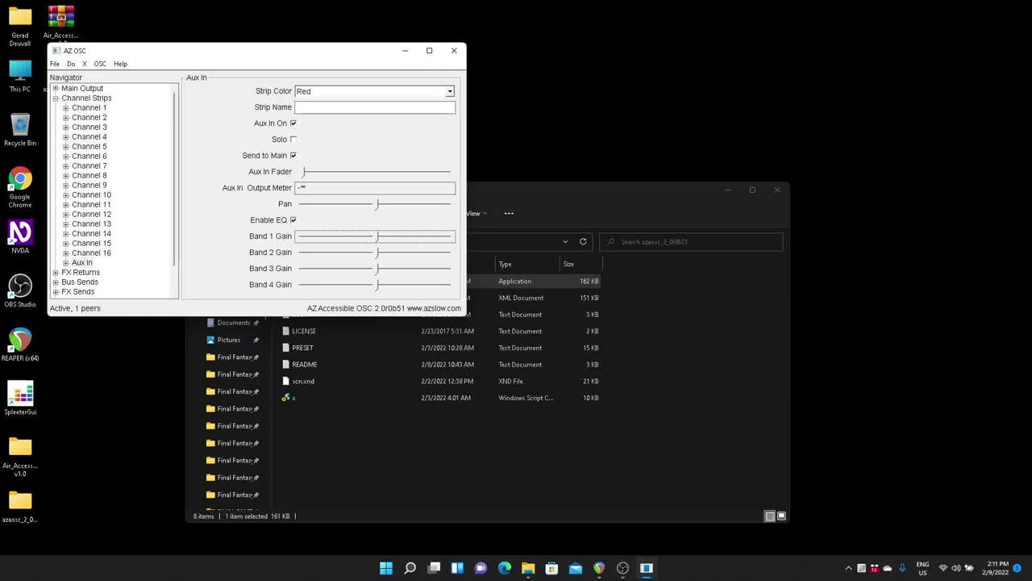
key("Tab")
key("Tab")
key("Tab")
key("Tab")
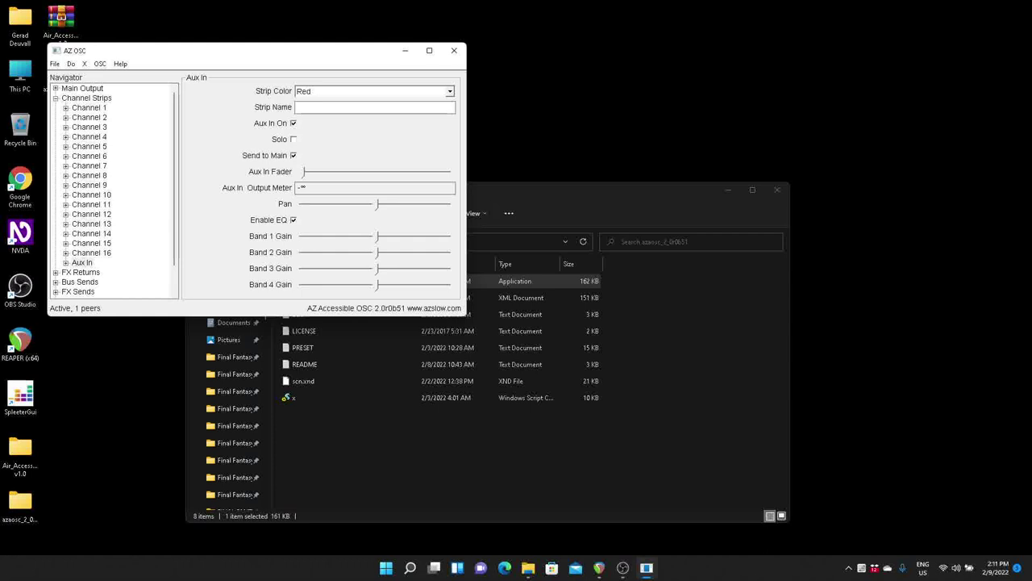
Expand Aux In in the Navigator, look over its Input, EQ and Sends pages, and return to Input.
key("Tab")
key("Right")
key("Down")
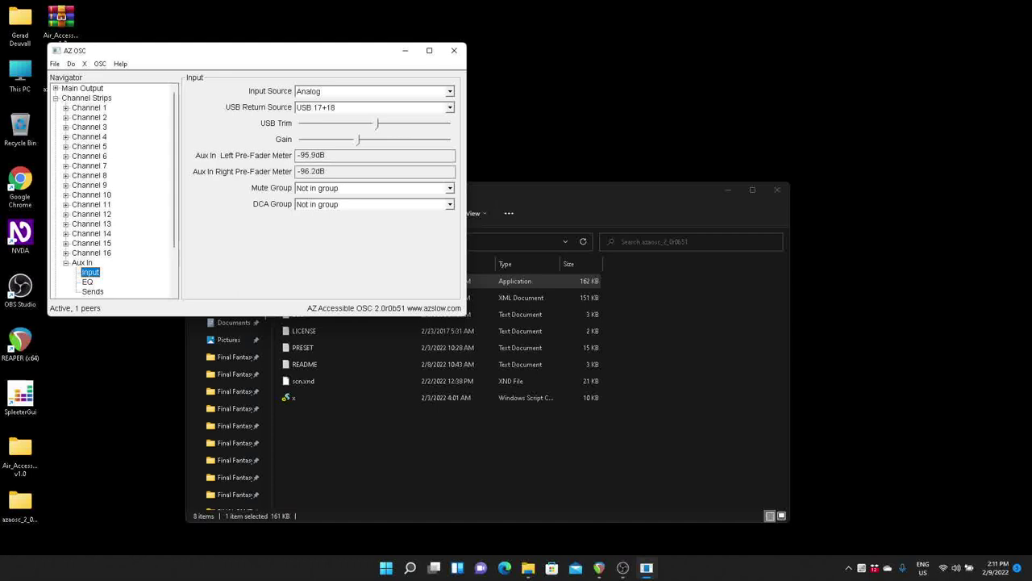
key("Down")
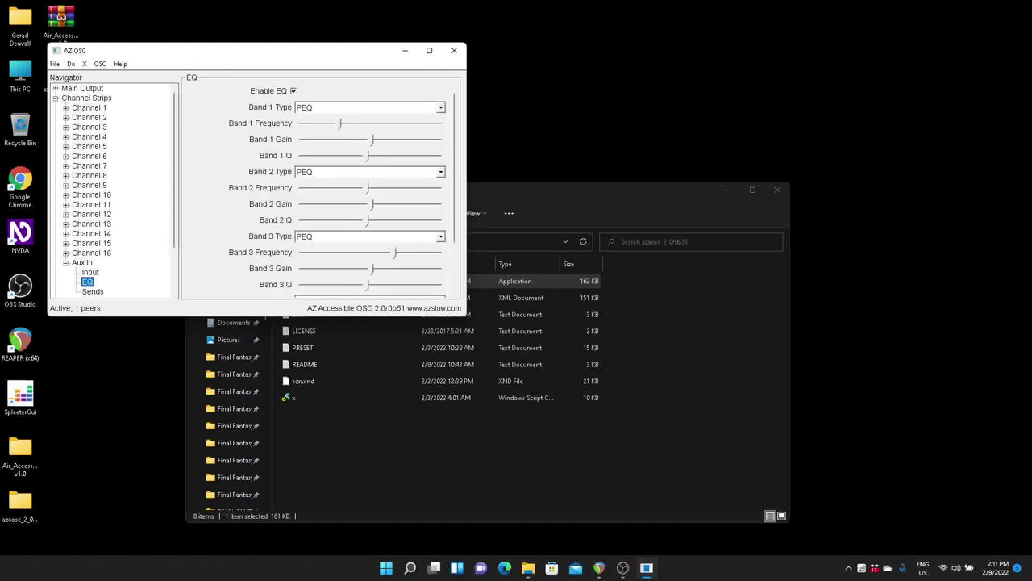
key("Down")
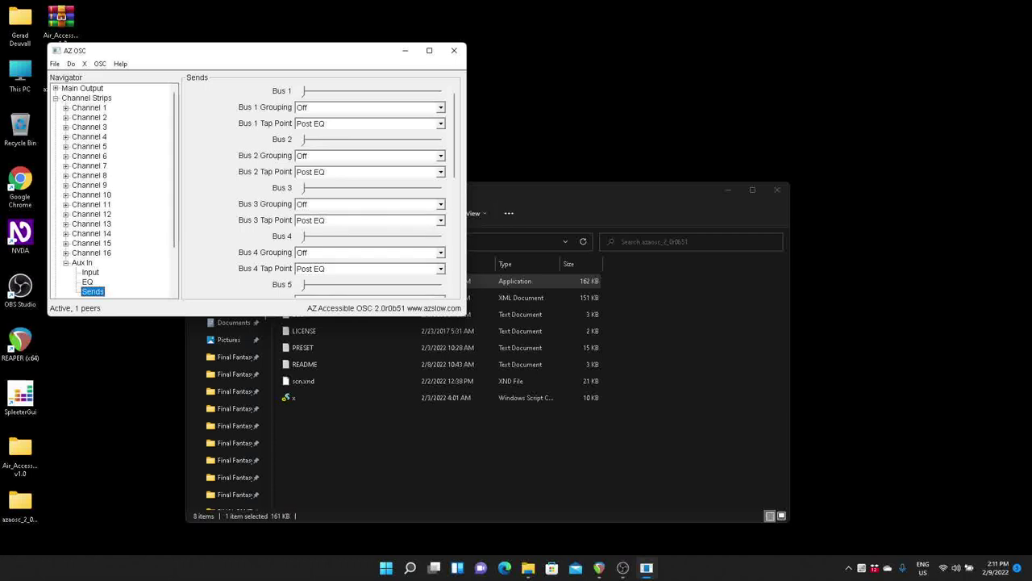
key("Up")
key("Up")
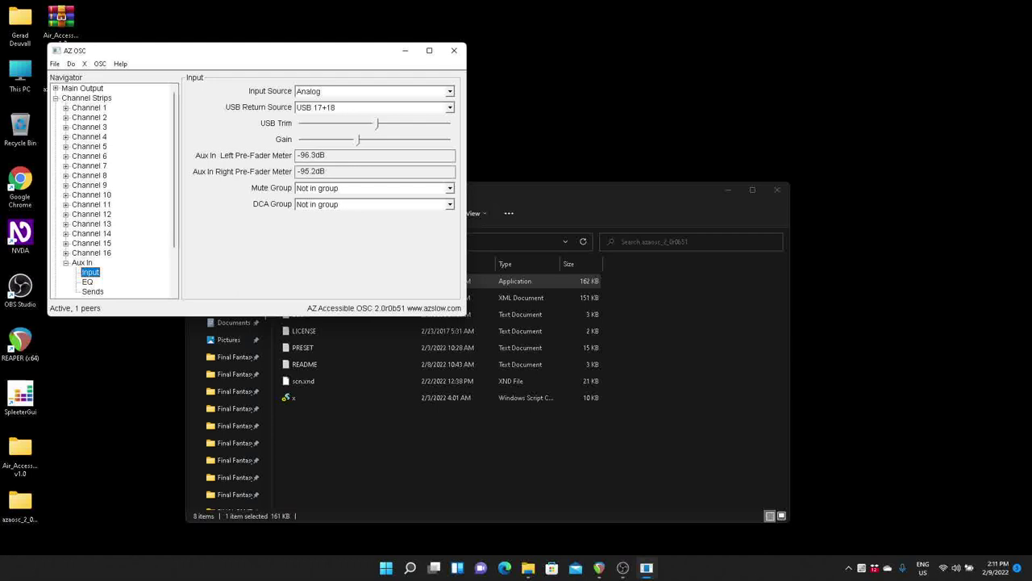
Review the Aux In Input Source, and check the first USB Return Source option before returning to USB 17+18.
key("Tab")
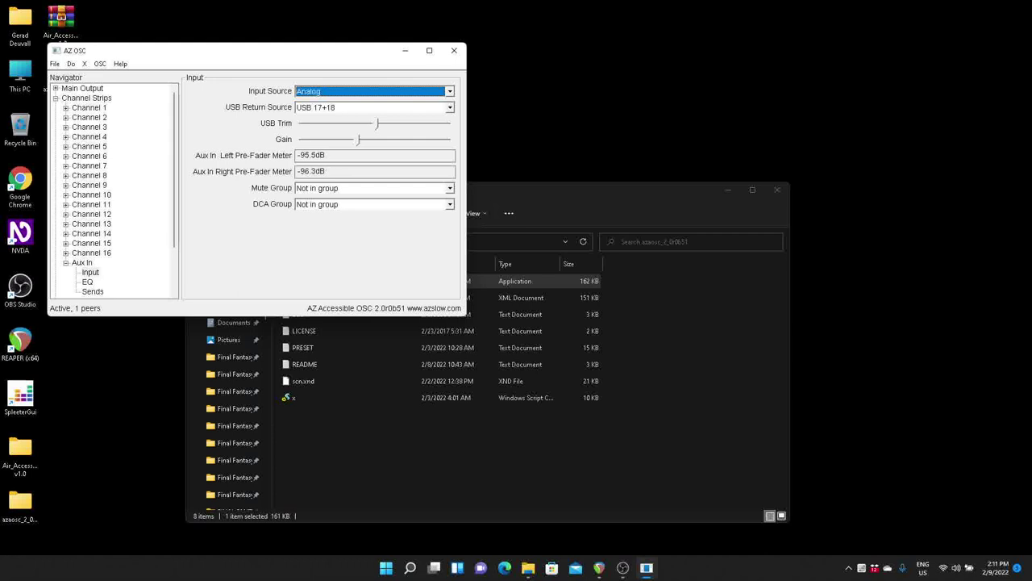
key("Tab")
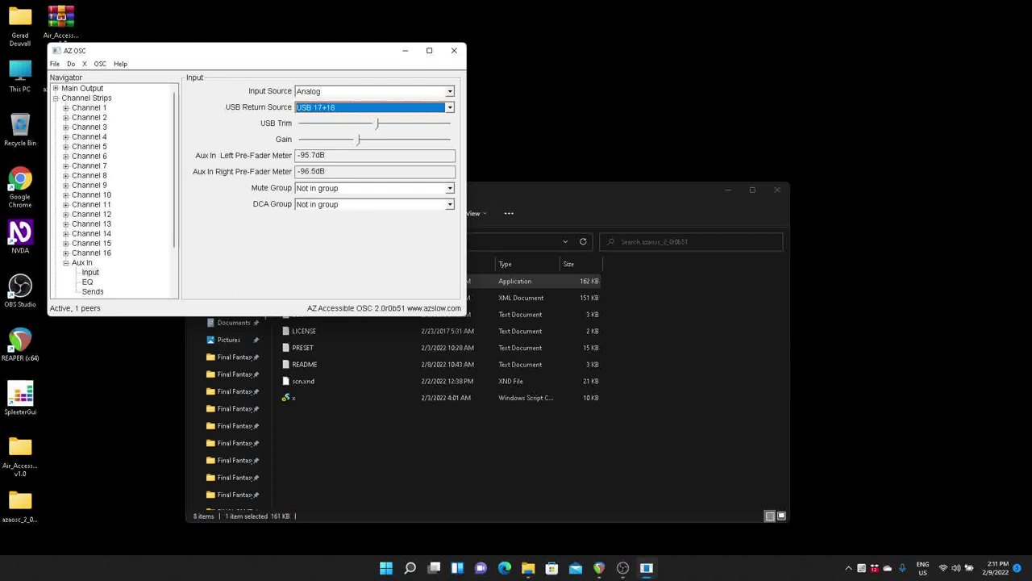
key("Home")
key("End")
key("Tab")
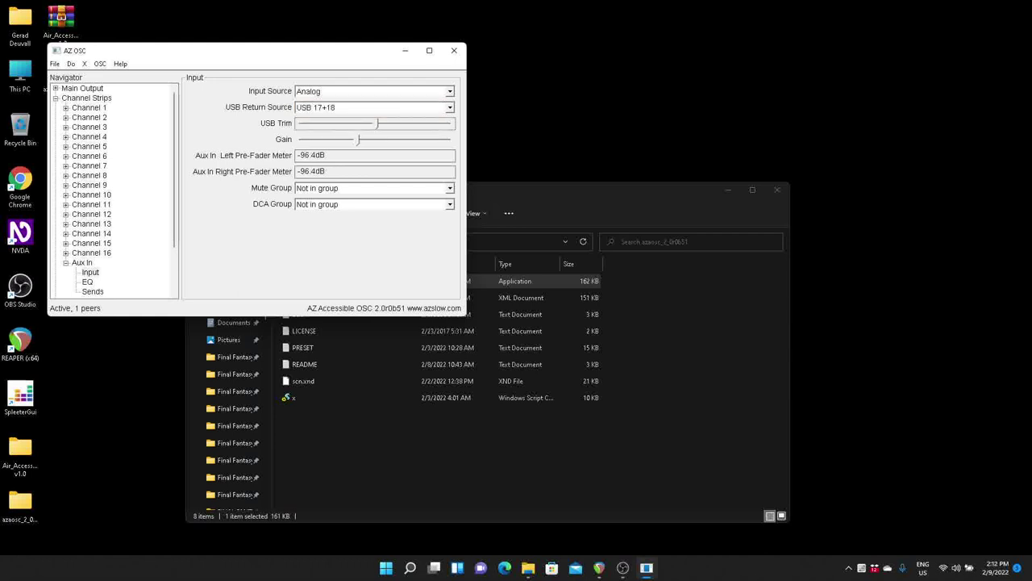
Try the Aux In input Gain at its maximum and minimum, and bring it back to its original level.
key("Tab")
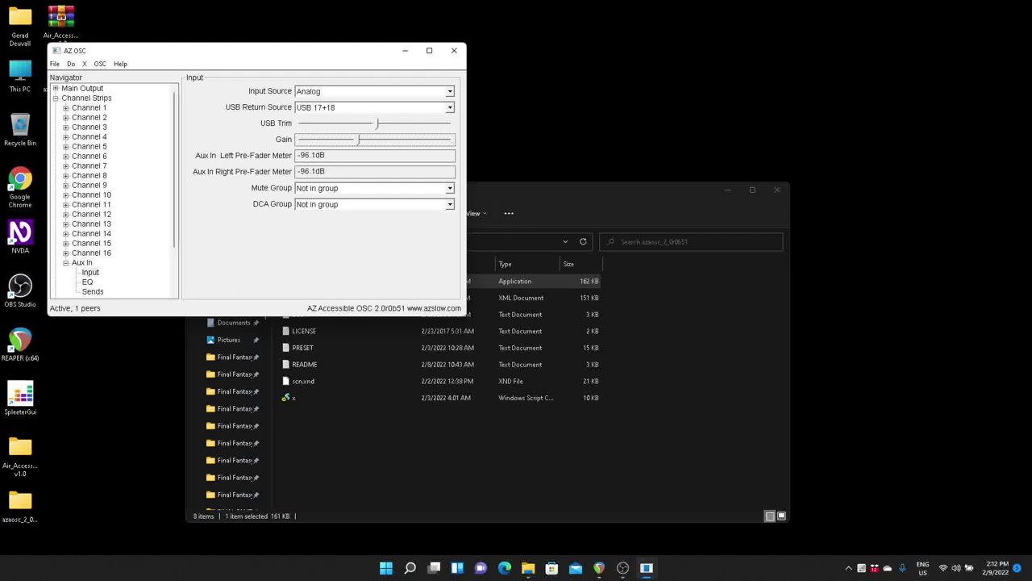
key("End")
key("Home")
key("End")
key("Page_Down")
key("Page_Down")
key("Page_Down")
key("Page_Down")
key("Page_Down")
key("Left")
key("Left")
key("Left")
key("Left")
key("Left")
Review the Aux In left and right pre-fader meters, Mute Group and DCA Group.
key("Tab")
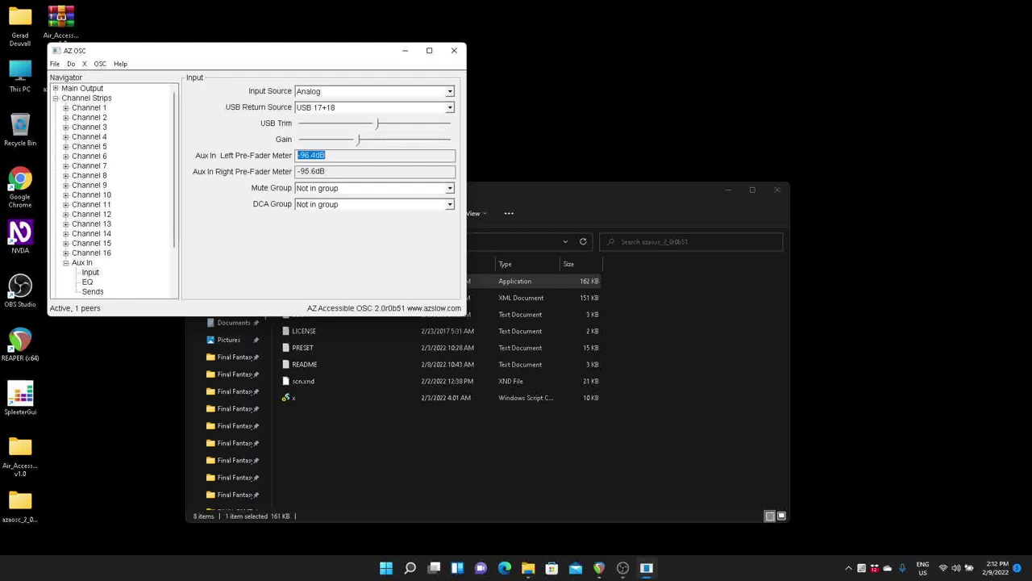
key("Tab")
key("Tab")
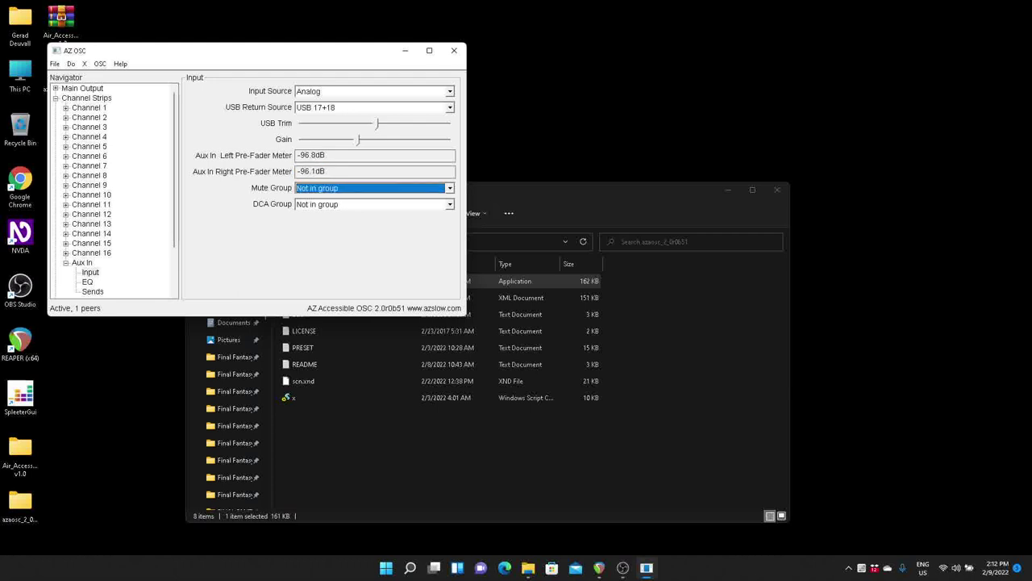
key("Tab")
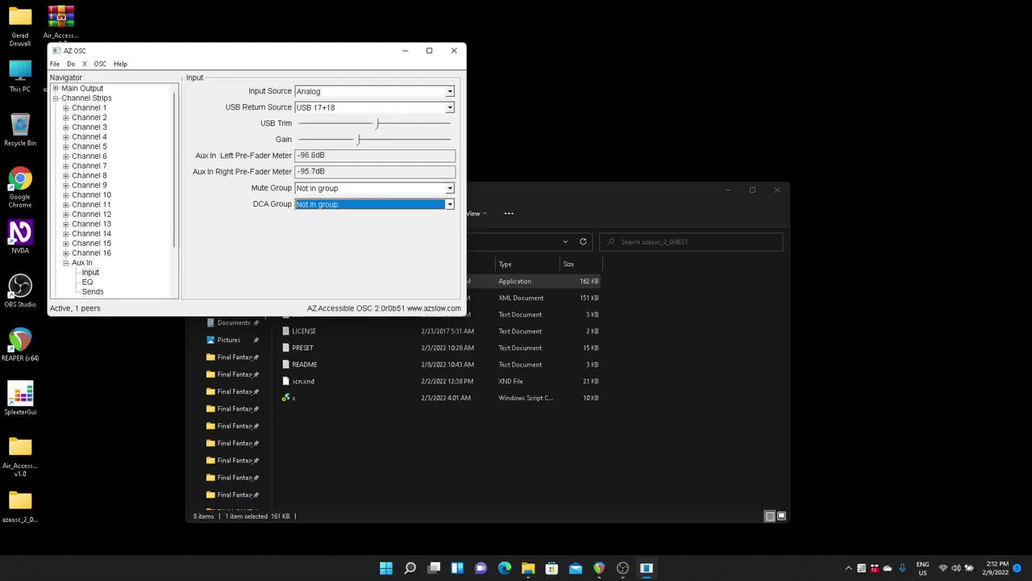
key("Tab")
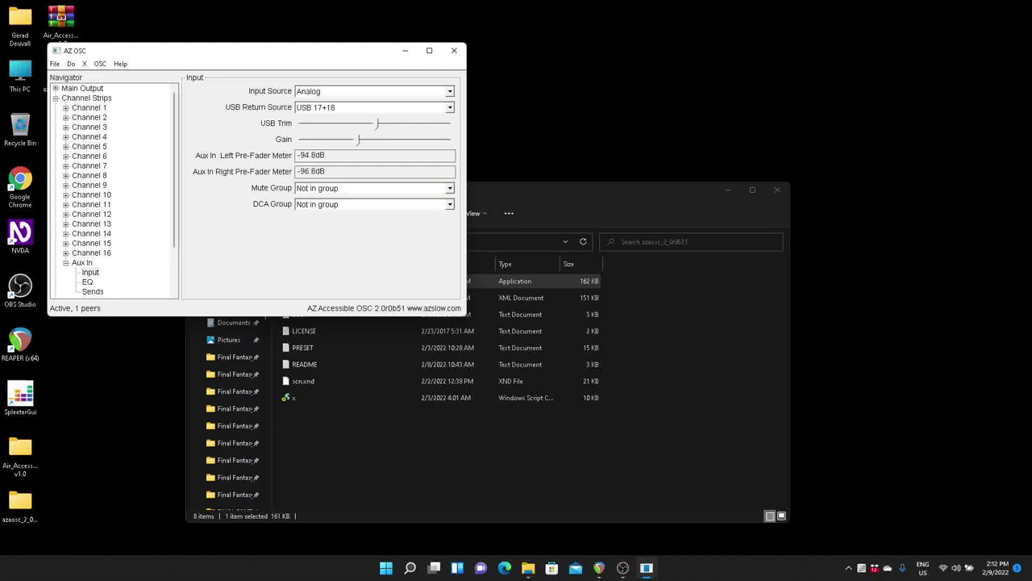
Collapse Aux In and the whole Channel Strips branch in the Navigator.
key("Tab")
key("Left")
key("Left")
key("Left")
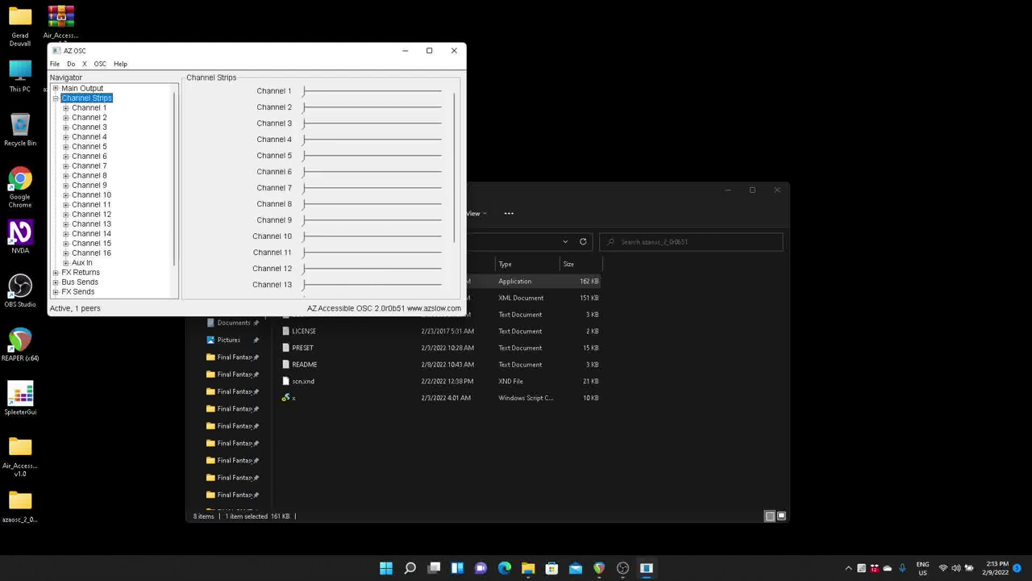
key("Left")
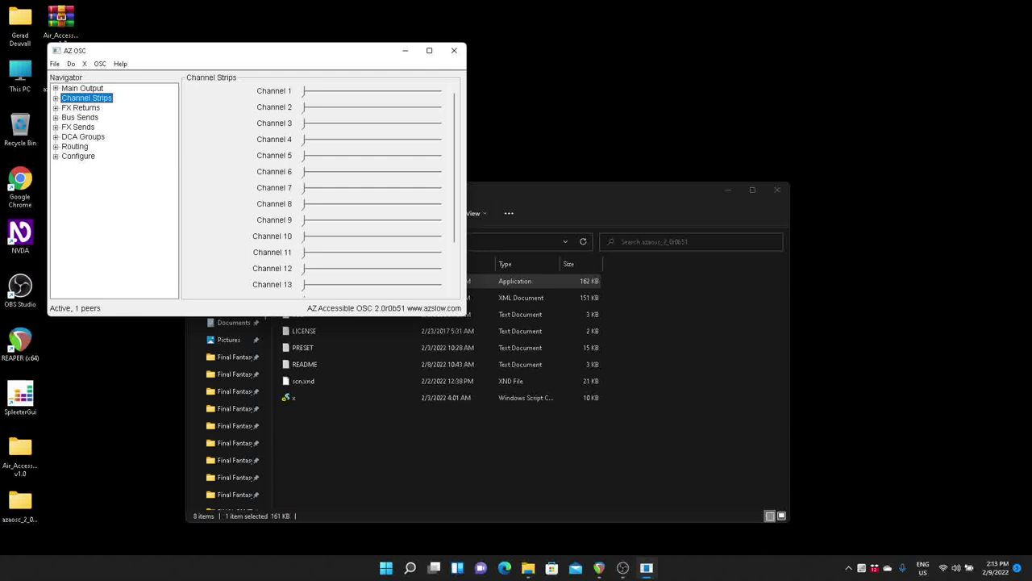
Open the FX Returns page, and examine the on switches and faders of Returns 1 through 4.
key("Down")
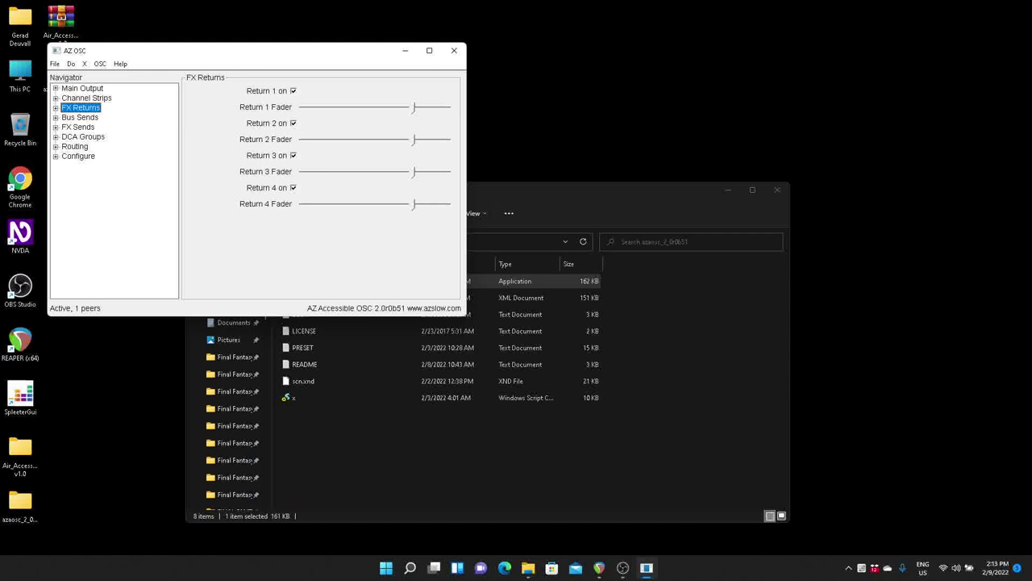
key("Tab")
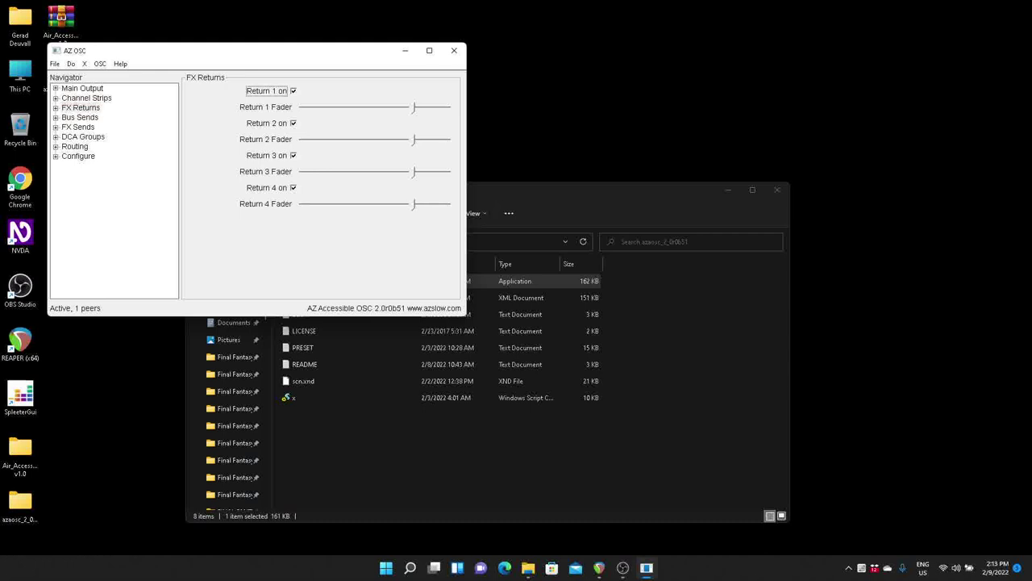
key("Tab")
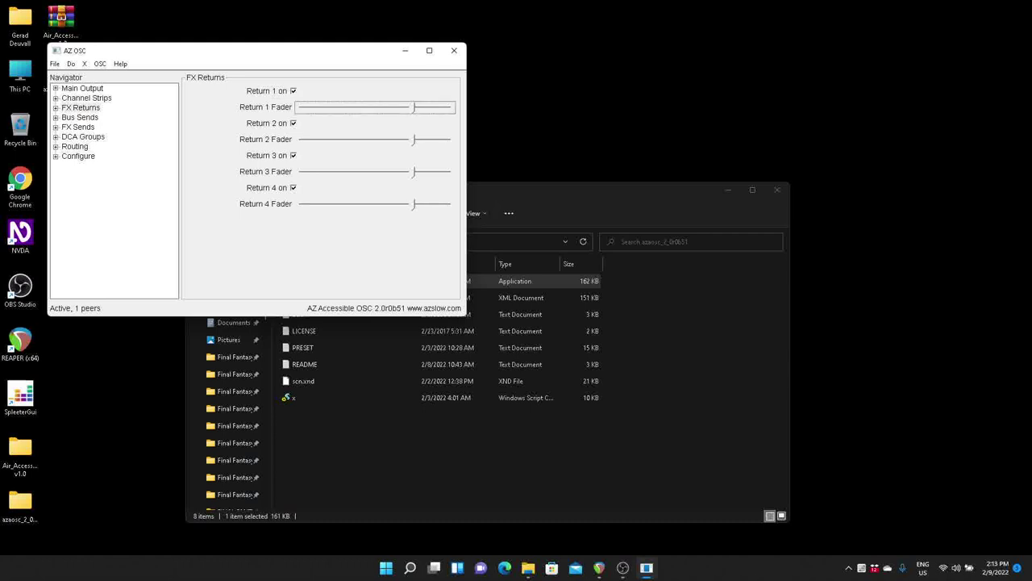
key("Tab")
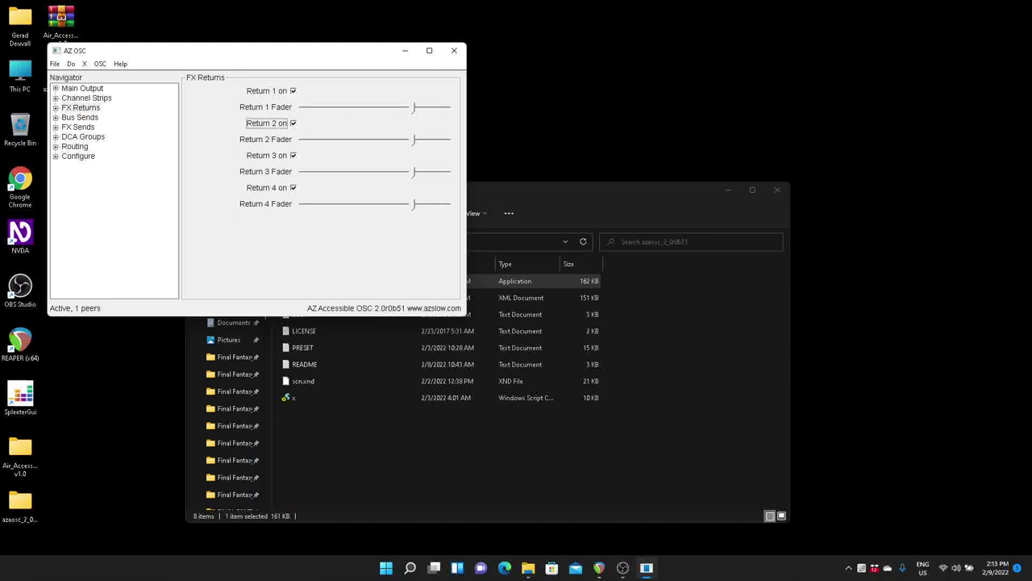
key("Tab")
key("Tab")
key("Tab")
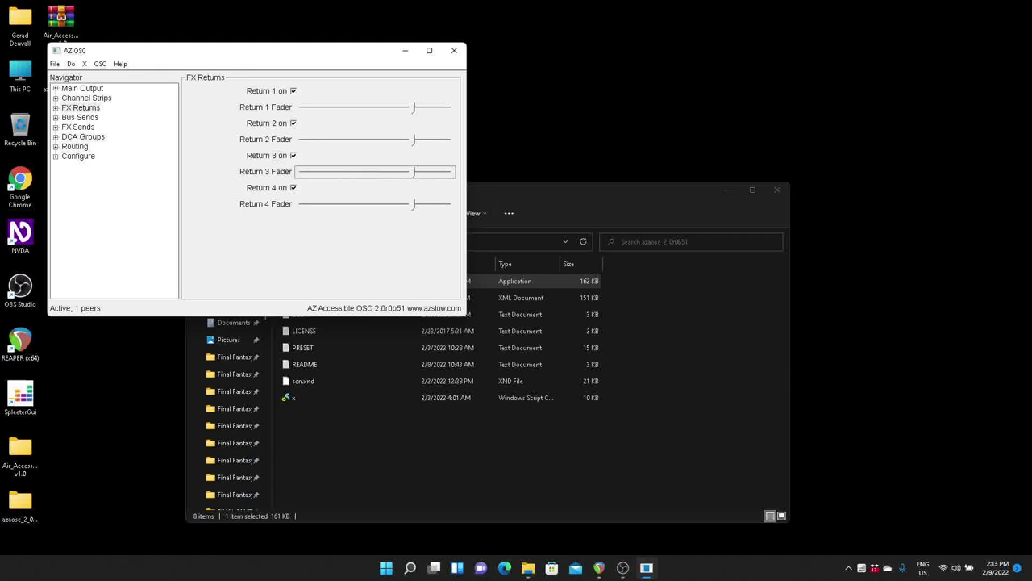
key("Tab")
key("Tab")
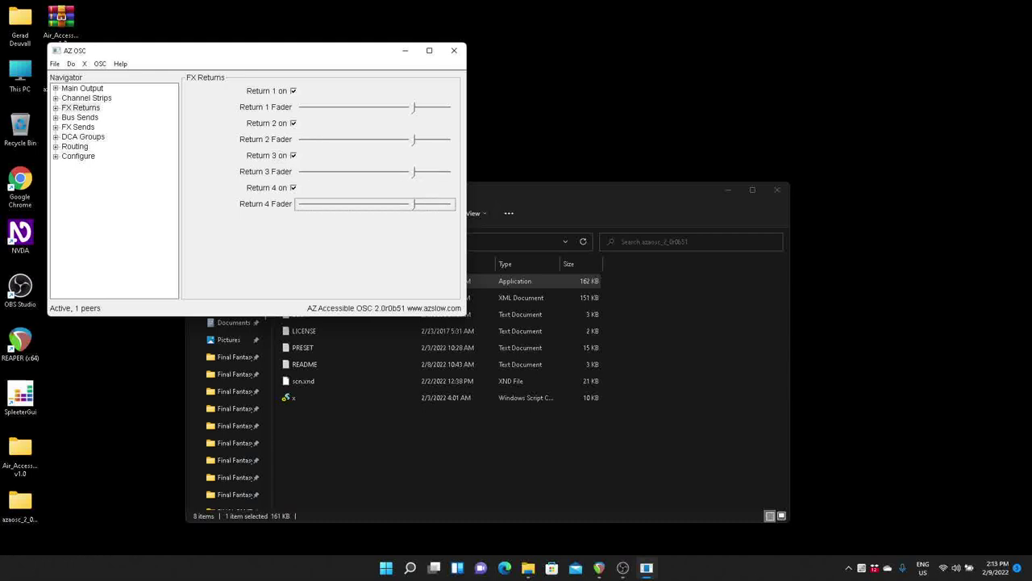
key("Tab")
key("Tab")
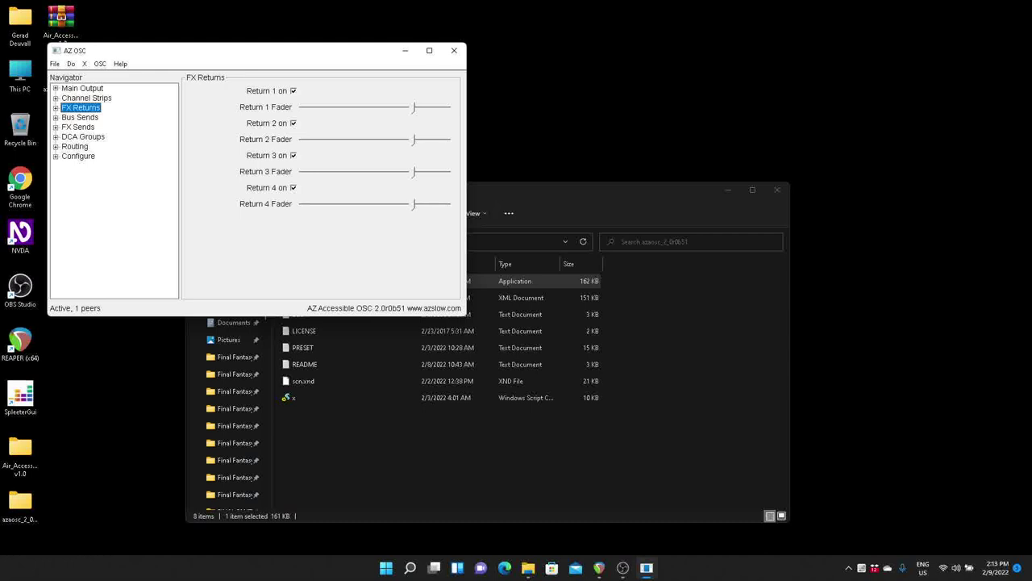
Expand FX Returns, open Return 1, and review its strip color, name, on, solo and main switches, fader and output meter.
key("Right")
key("Down")
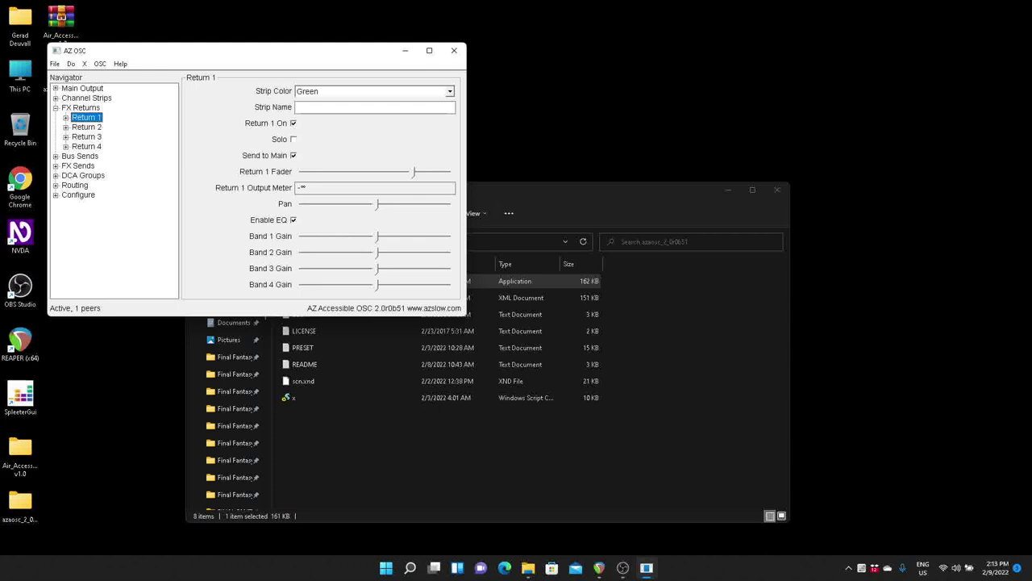
left_click(371, 90)
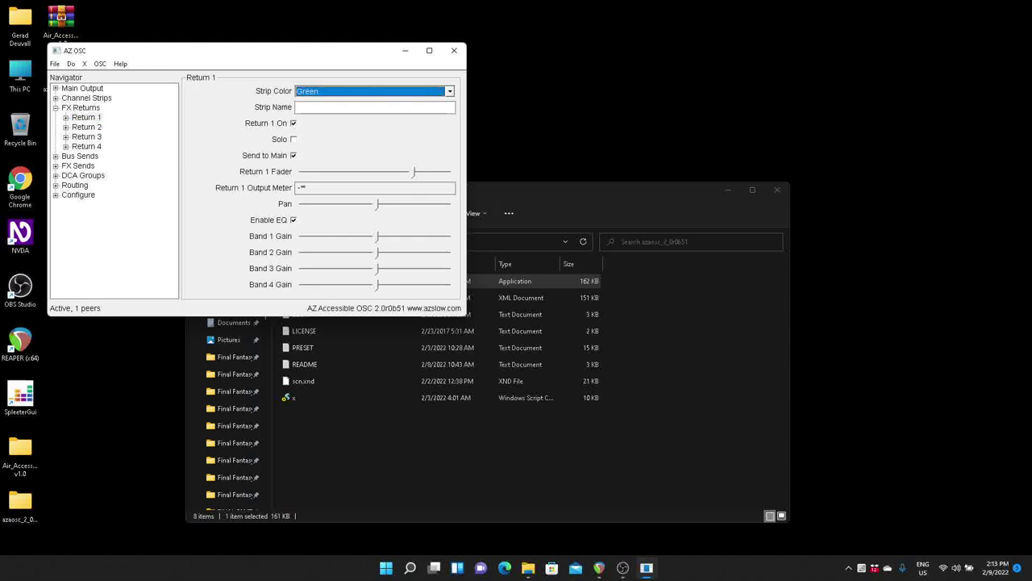
key("Tab")
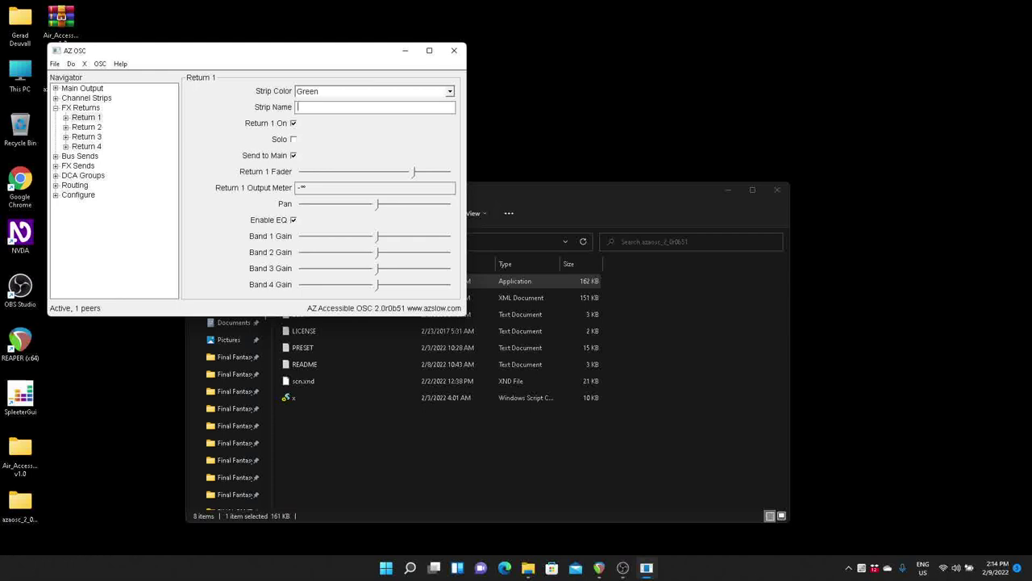
key("Tab")
key("Tab")
key("Tab")
key("Tab")
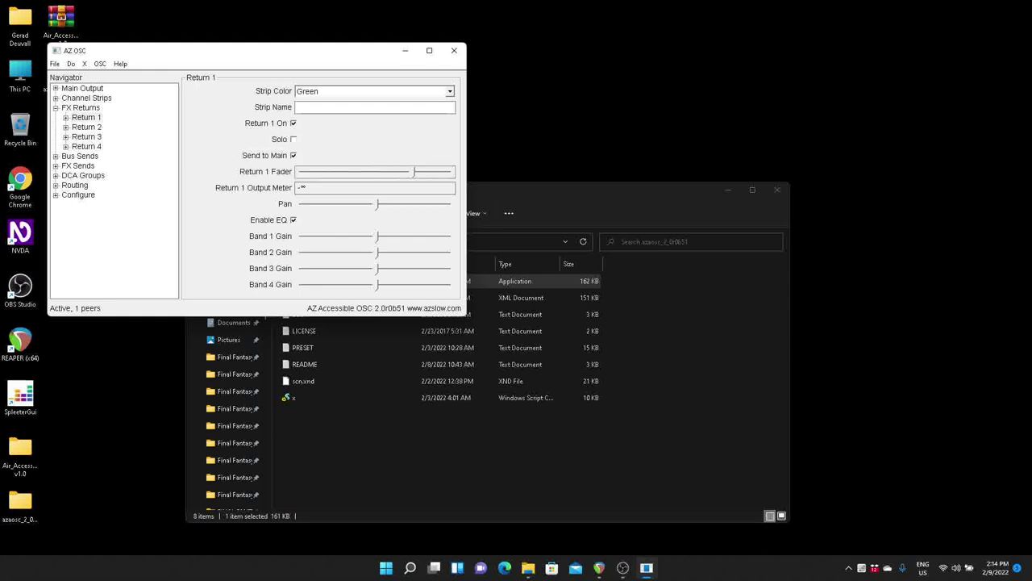
key("Tab")
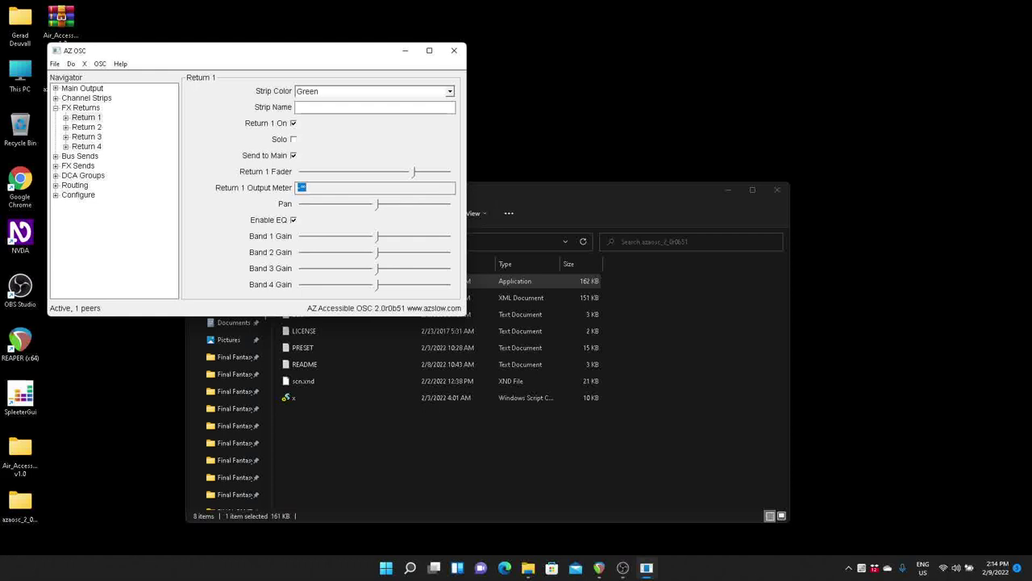
Review Return 1's Pan, Enable EQ and Band 1 through 4 Gain controls.
key("Tab")
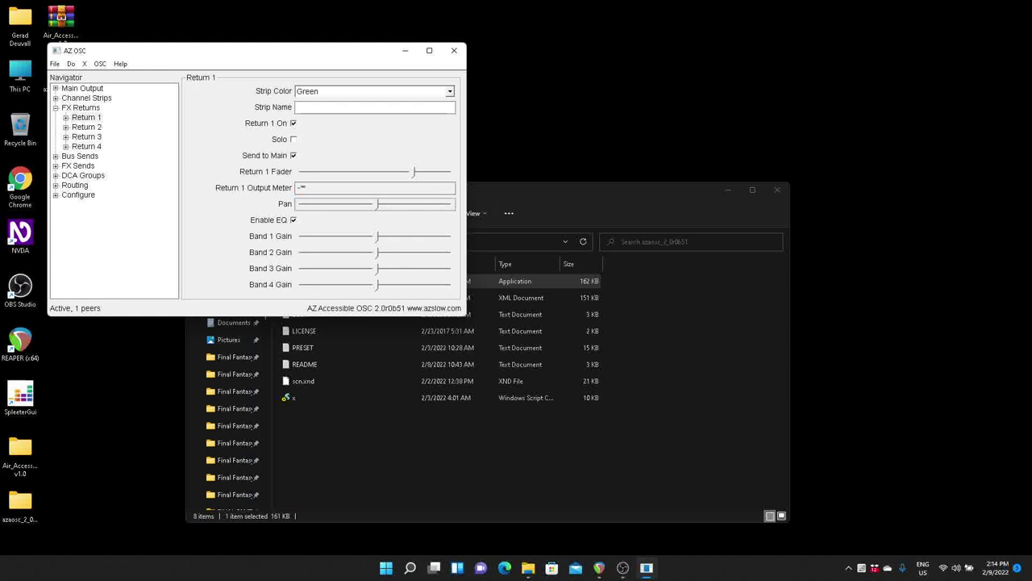
key("Tab")
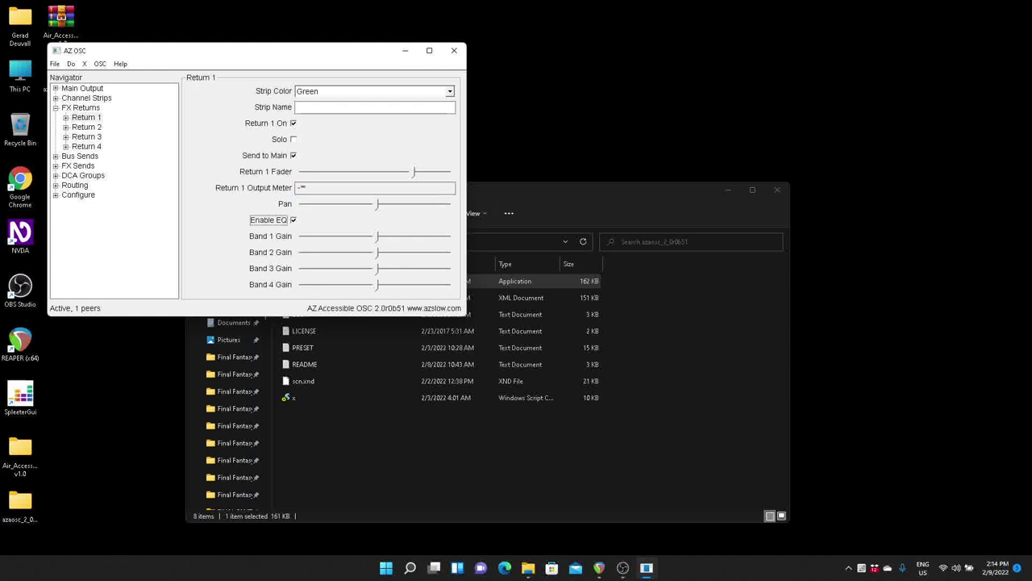
key("Tab")
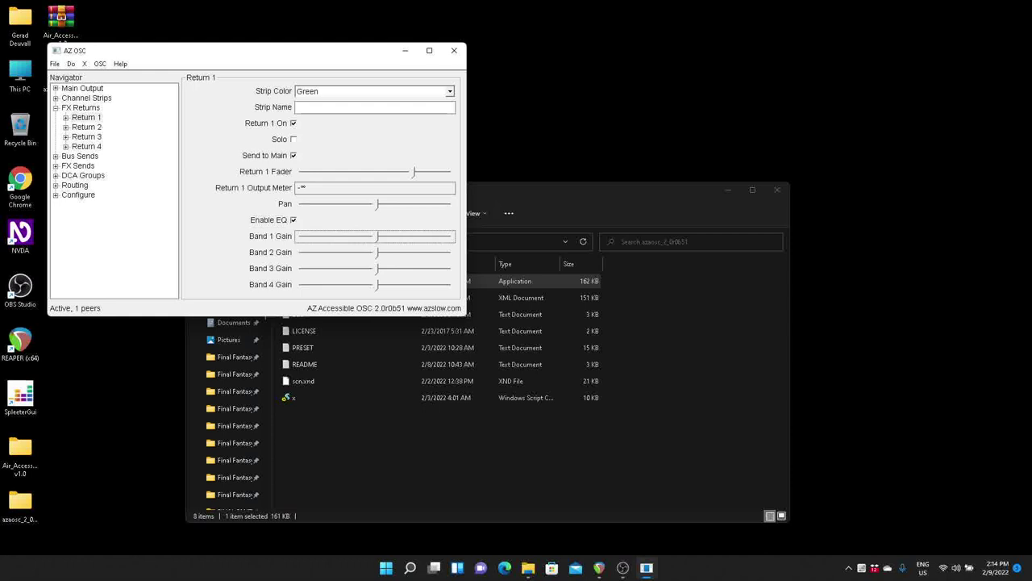
key("Tab")
key("Tab")
key("Tab")
key("Tab")
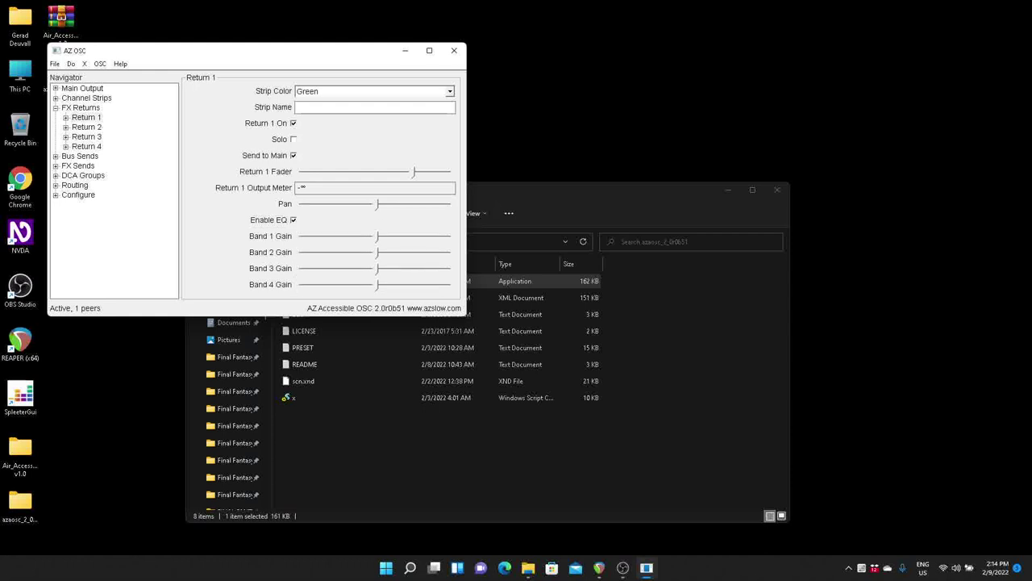
key("Tab")
Open the Input page of Return 1 and check its Input Source options, leaving Input selected.
key("Right")
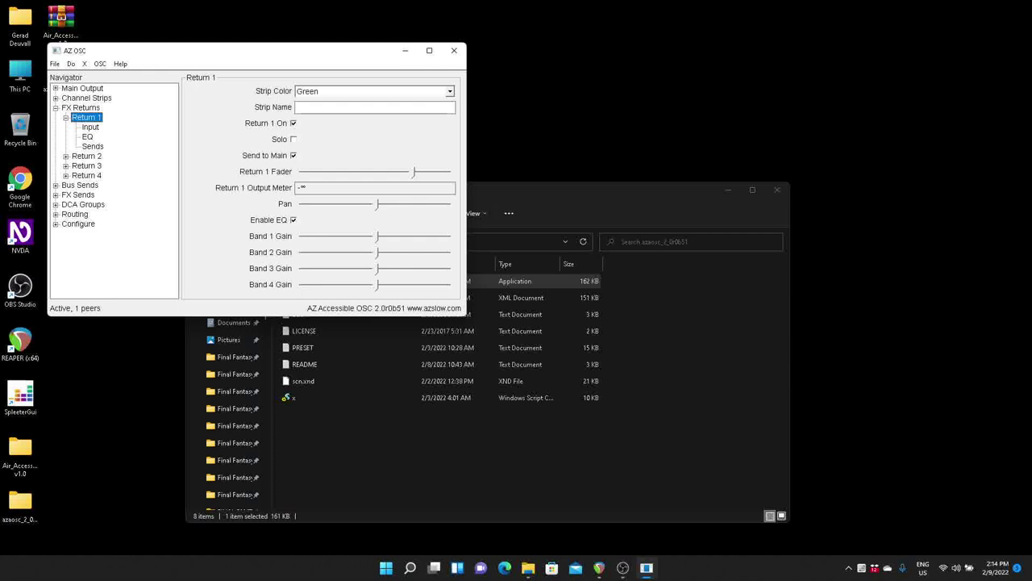
left_click(89, 126)
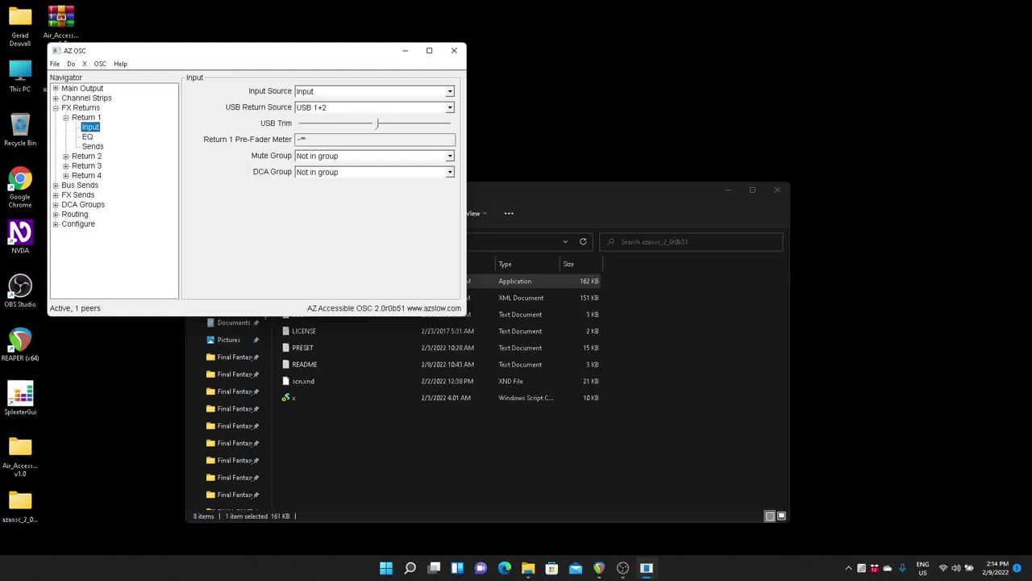
left_click(371, 91)
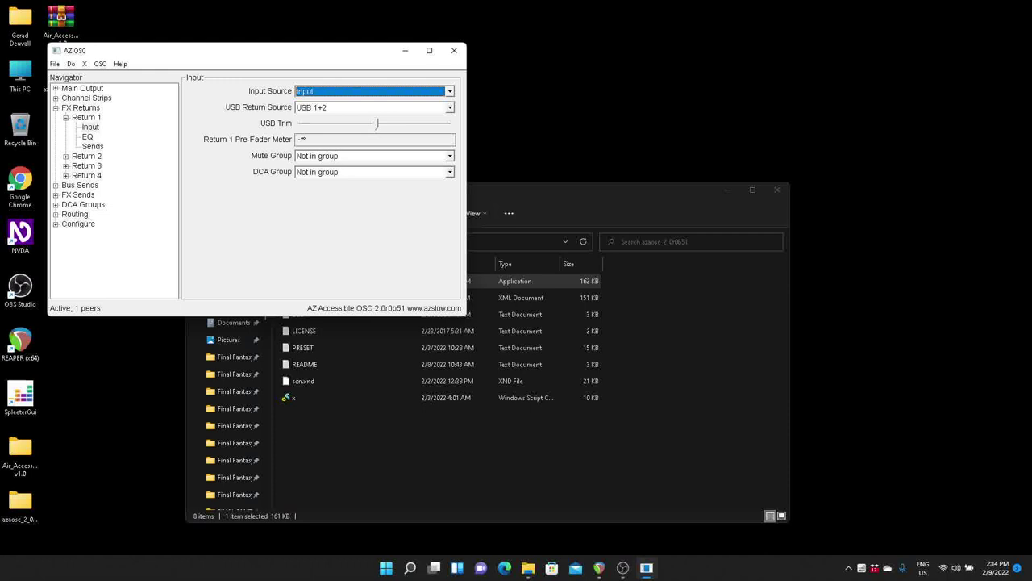
key("Down")
key("Up")
Review Return 1's USB Return Source, USB Trim, Pre-Fader Meter, Mute Group and DCA Group.
key("Tab")
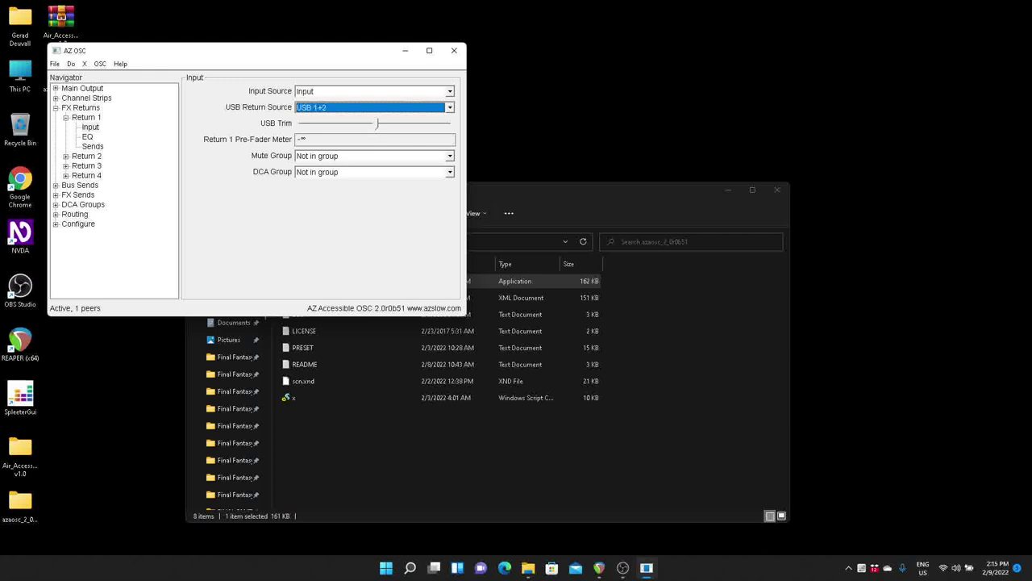
key("Tab")
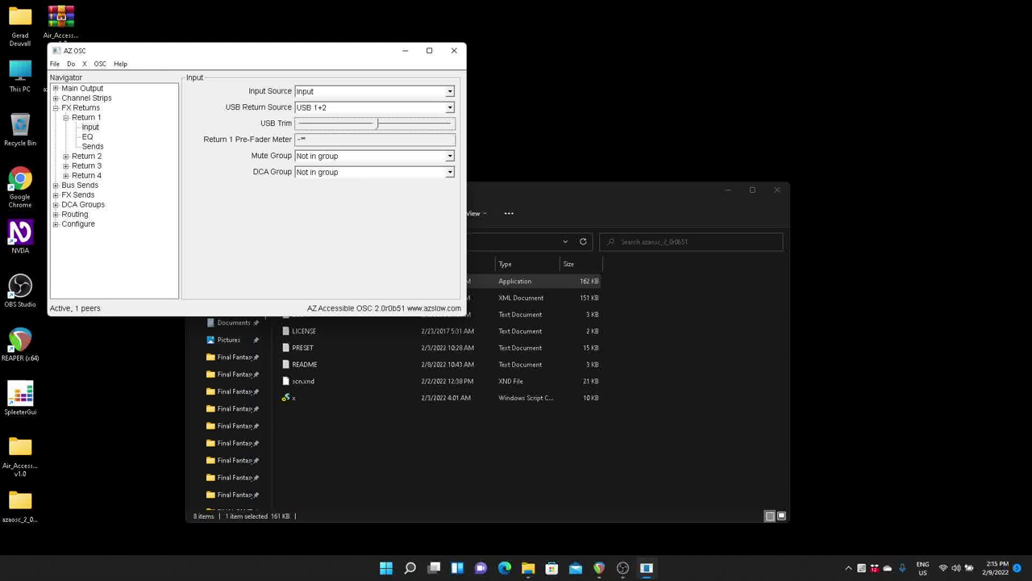
key("Tab")
key("Tab")
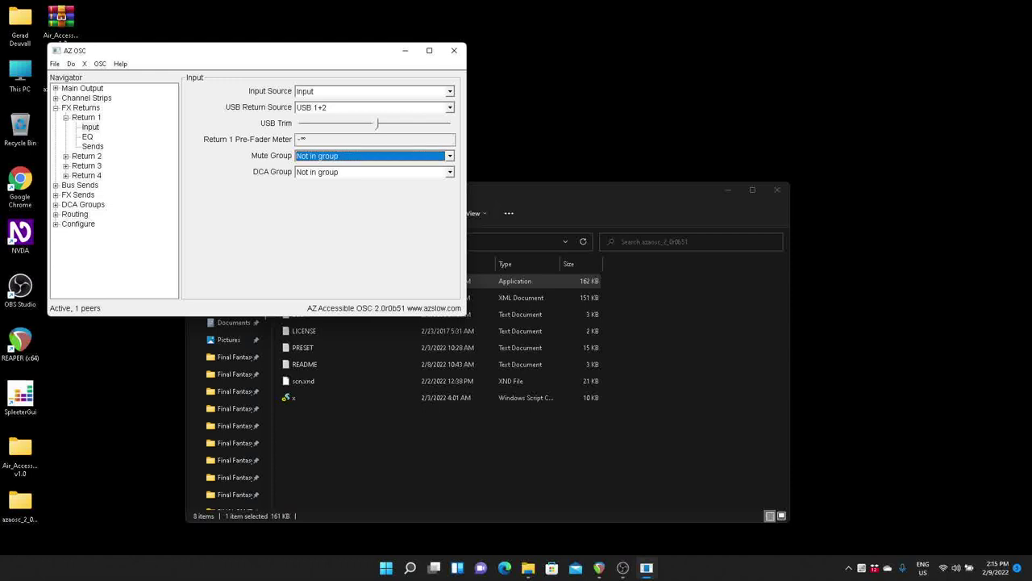
key("Tab")
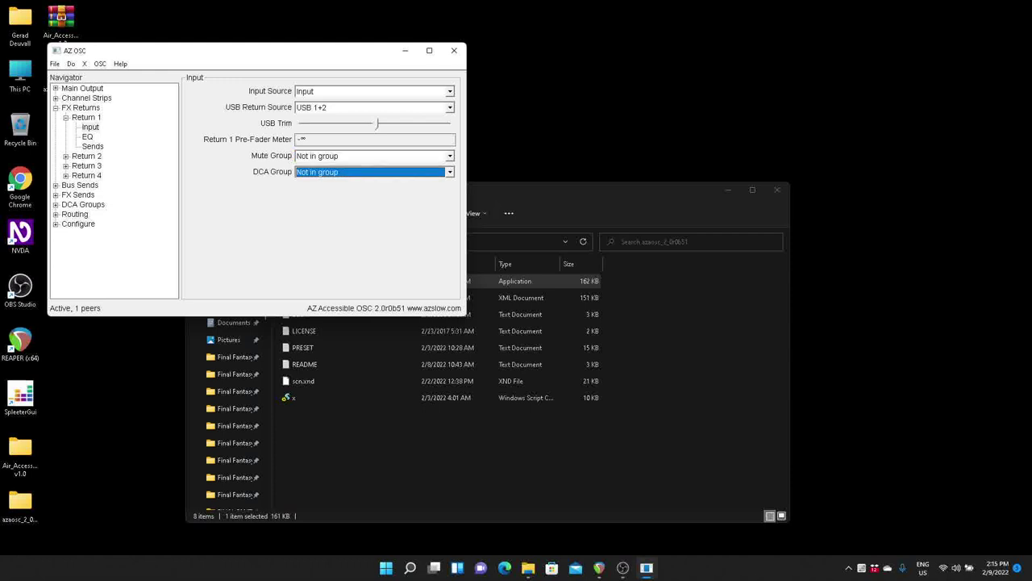
key("Tab")
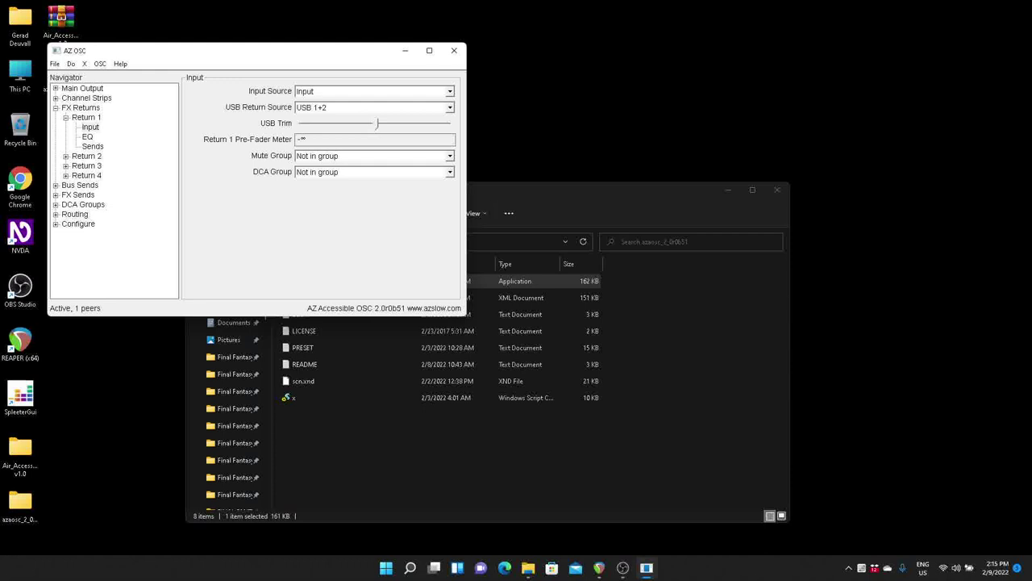
key("Tab")
View the EQ and Sends pages of Return 1, and collapse Return 1 in the Navigator.
key("Down")
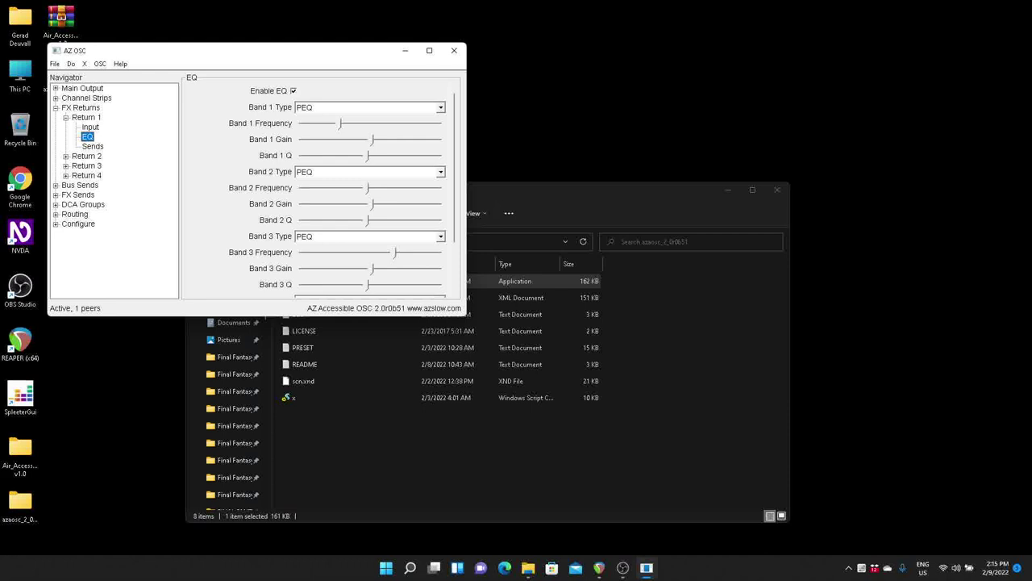
key("Down")
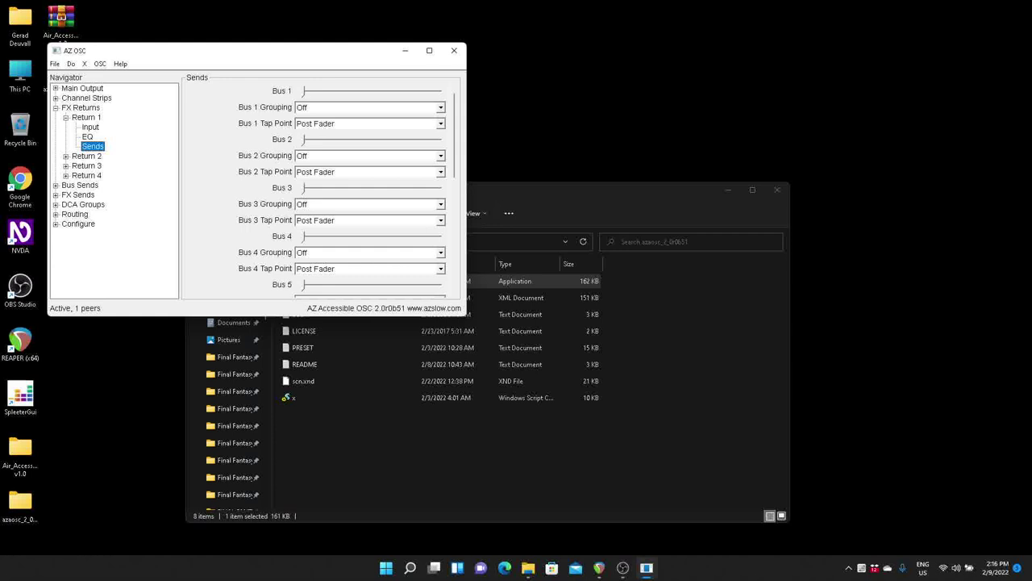
left_click(87, 117)
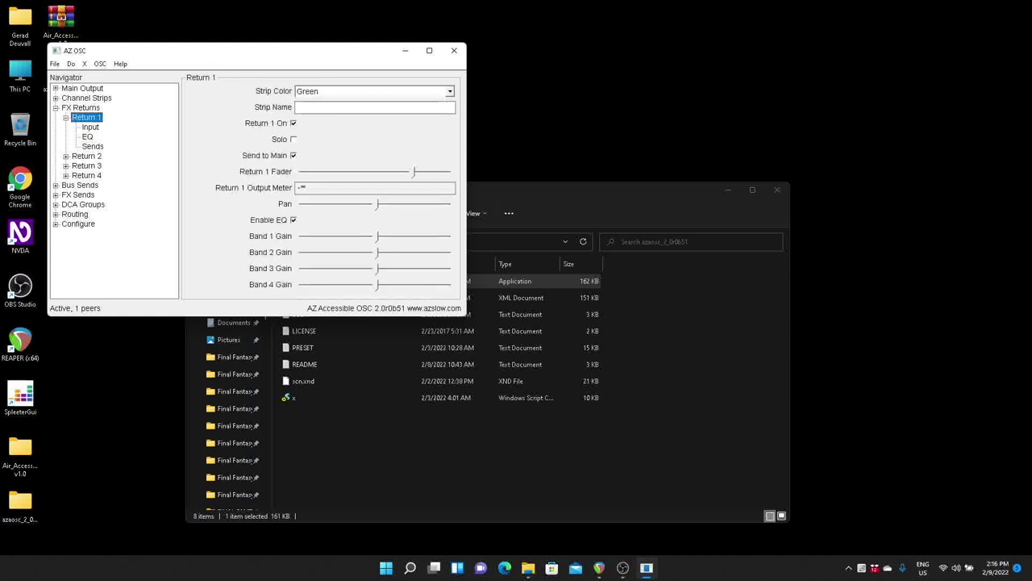
key("Left")
key("Left")
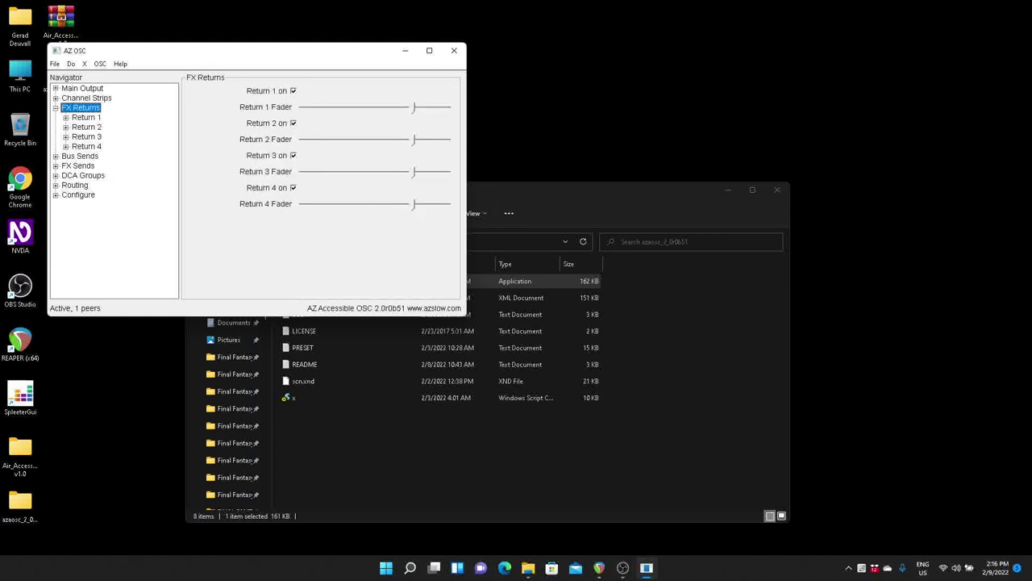
Collapse the FX Returns branch and open the Bus Sends page.
key("Down")
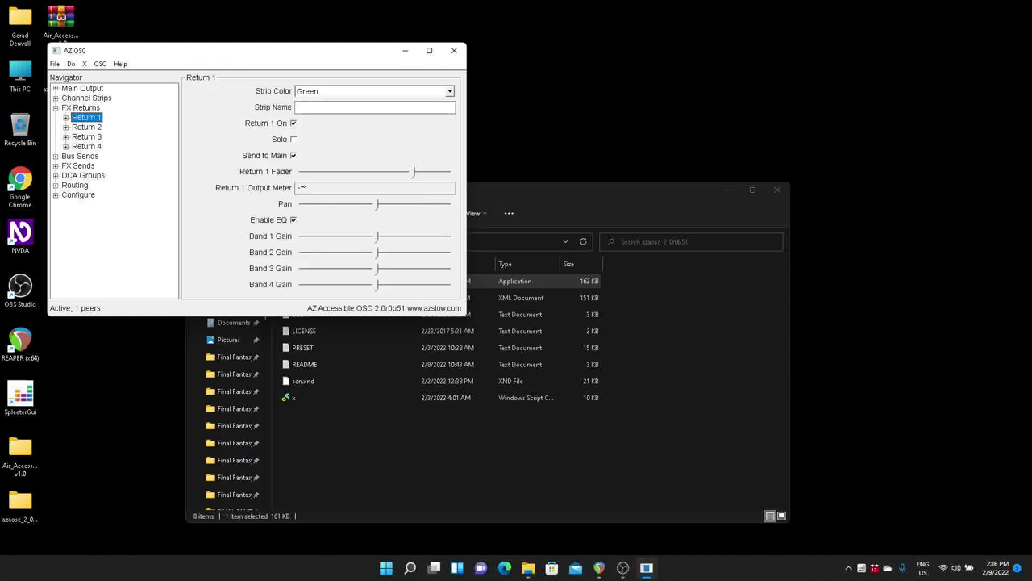
key("Left")
key("Left")
key("Down")
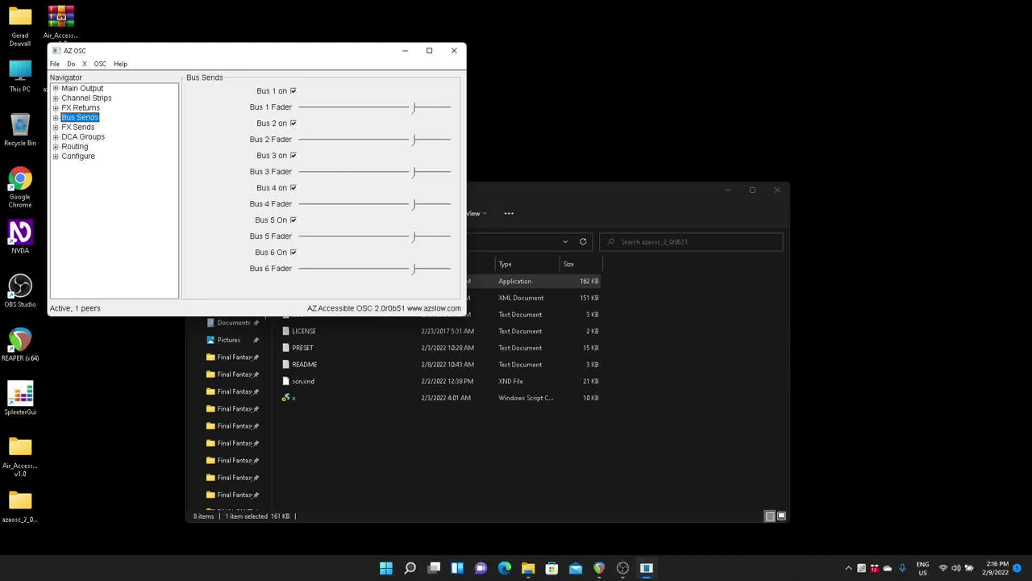
Examine the on switches and faders of Buses 1 through 6 on the Bus Sends page.
key("Tab")
key("Tab")
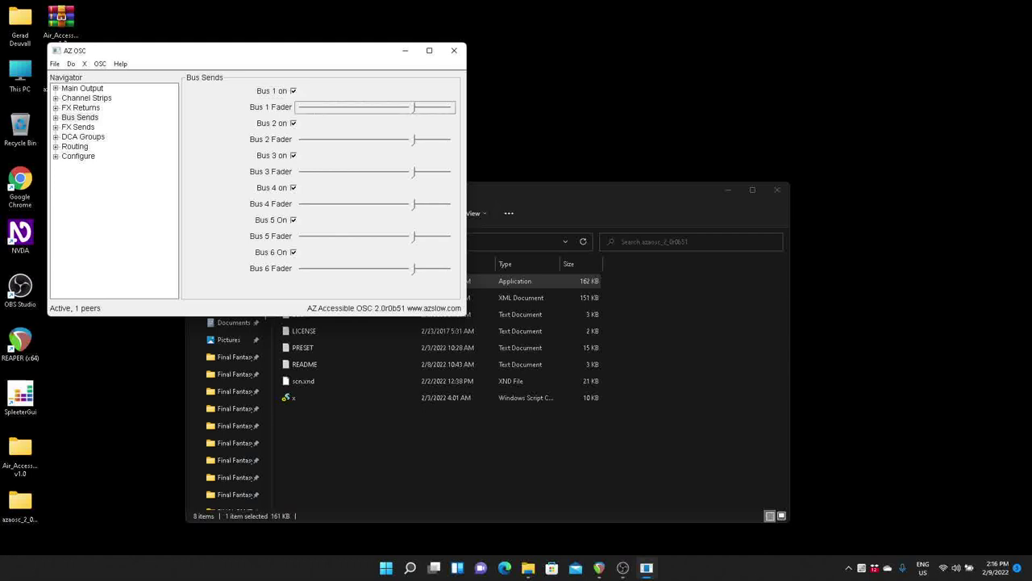
key("Tab")
key("Tab")
key("Tab")
key("Tab")
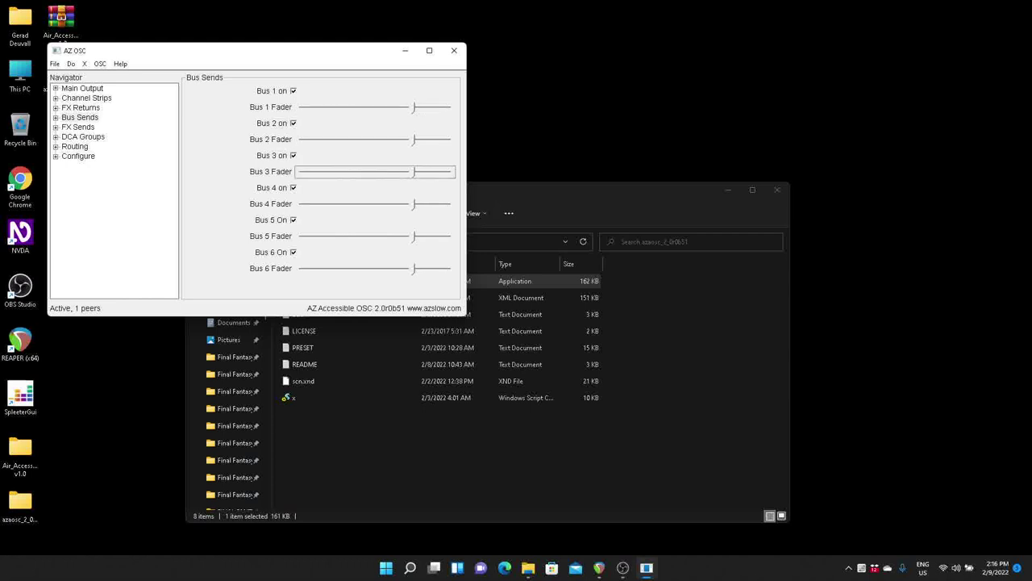
key("Tab")
key("Tab")
key("Tab")
key("Tab")
key("Tab")
key("Tab")
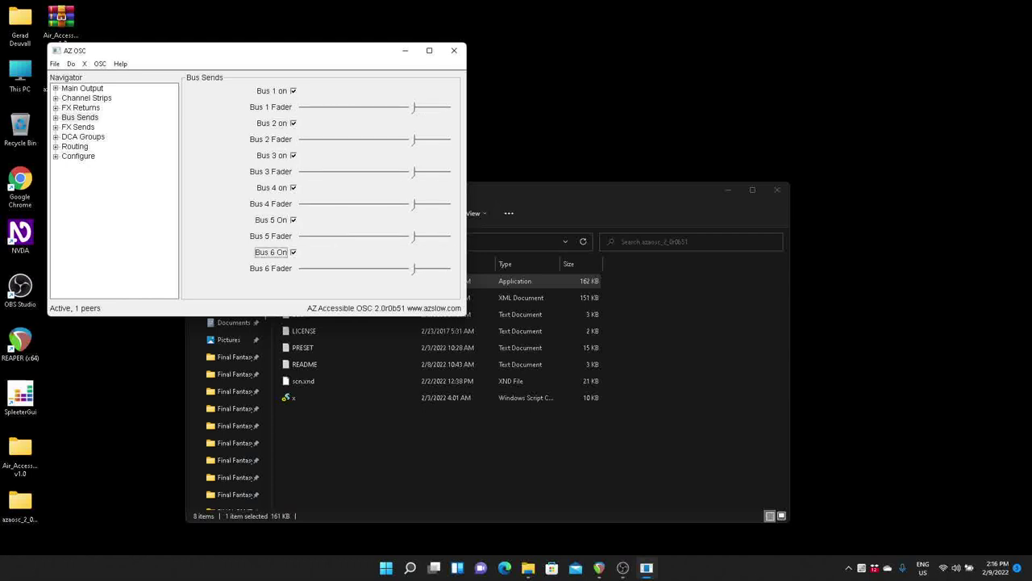
key("Tab")
key("Tab")
key("Tab")
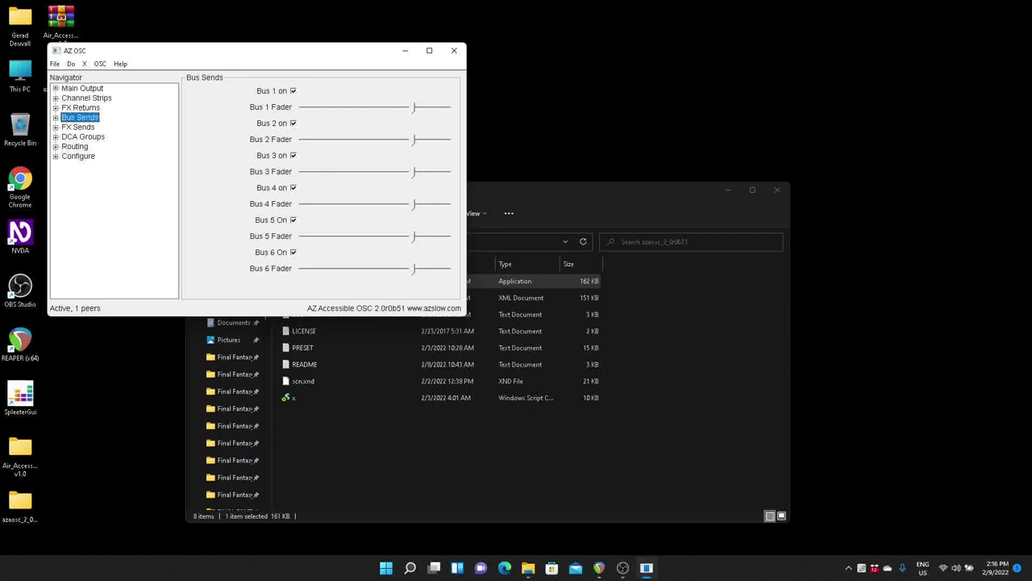
Expand Bus Sends, open Bus 1, and review its Strip Color and Strip Name.
key("Right")
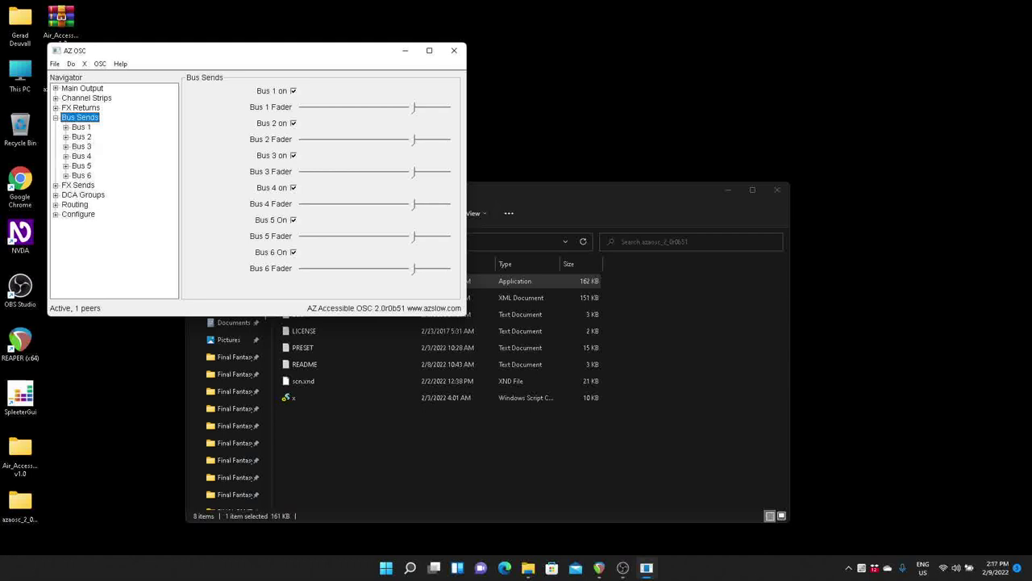
left_click(81, 127)
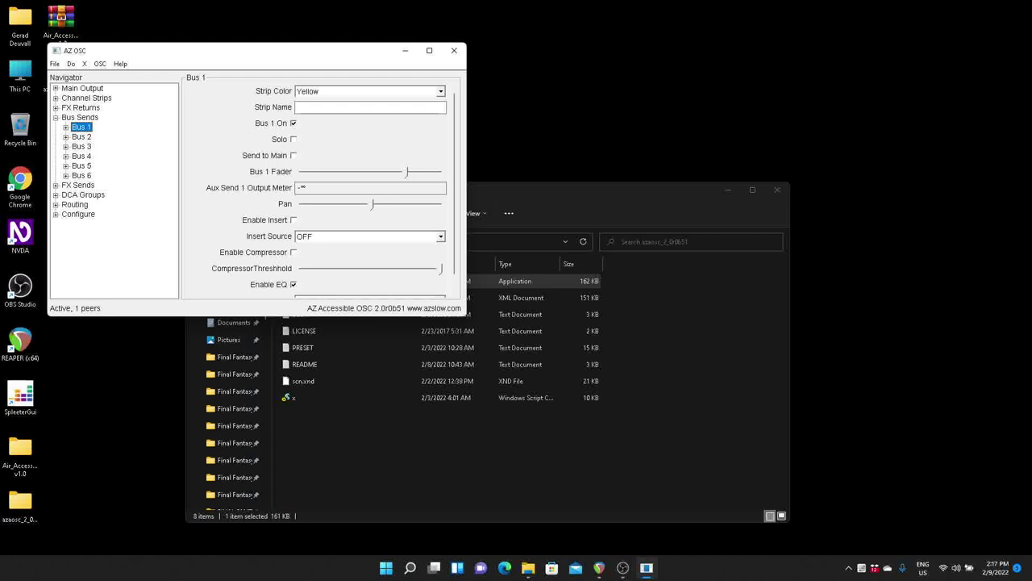
left_click(367, 91)
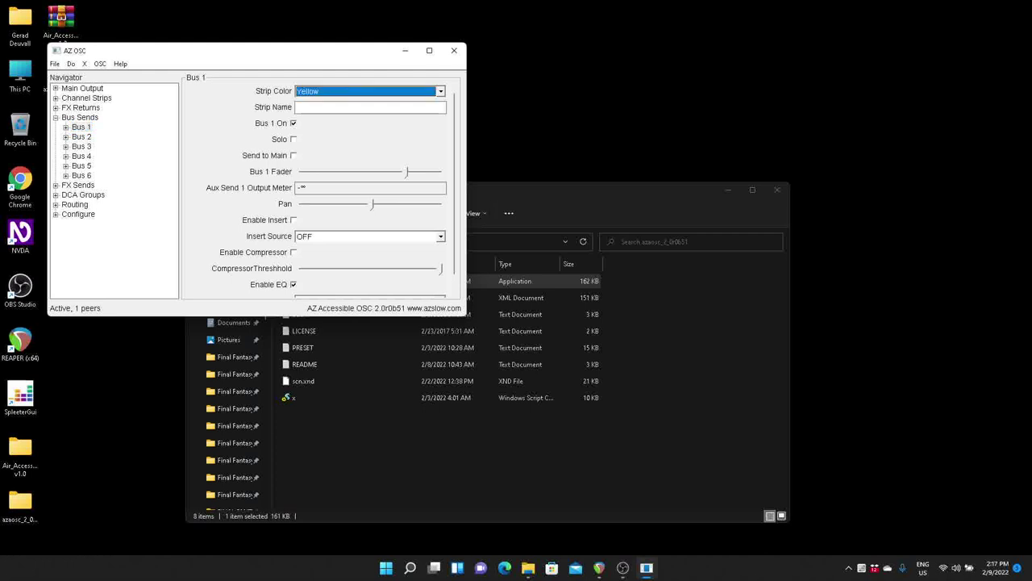
left_click(370, 107)
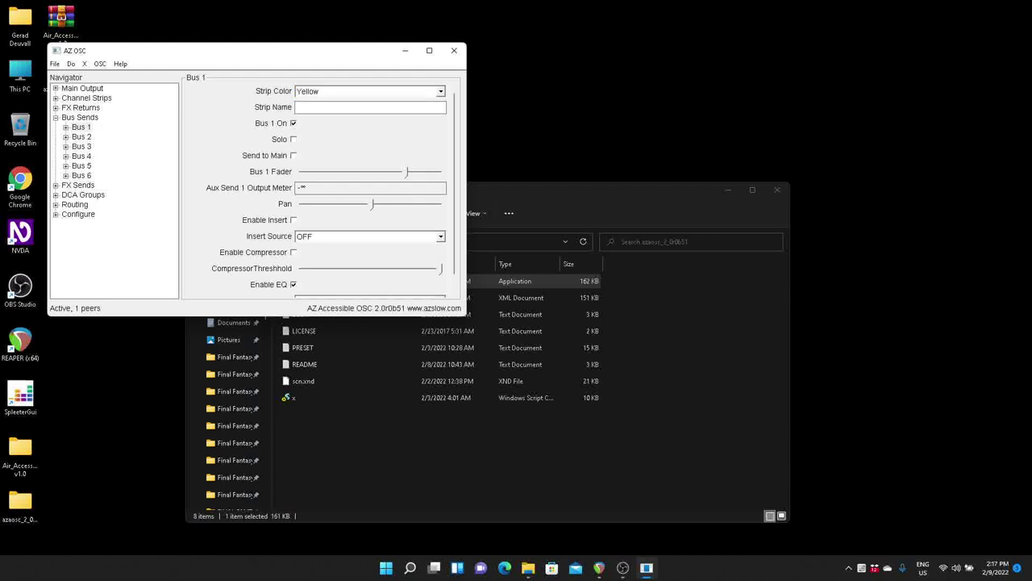
Review Bus 1's on switch, Solo, Send to Main, fader, Aux Send 1 Output Meter and Pan controls.
key("Tab")
key("Tab")
key("Tab")
key("Tab")
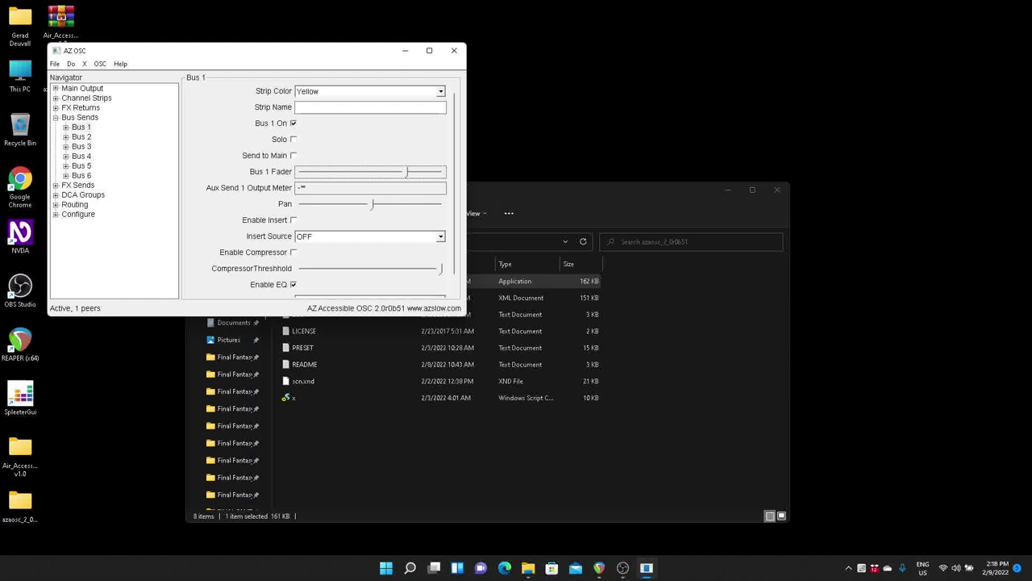
key("Tab")
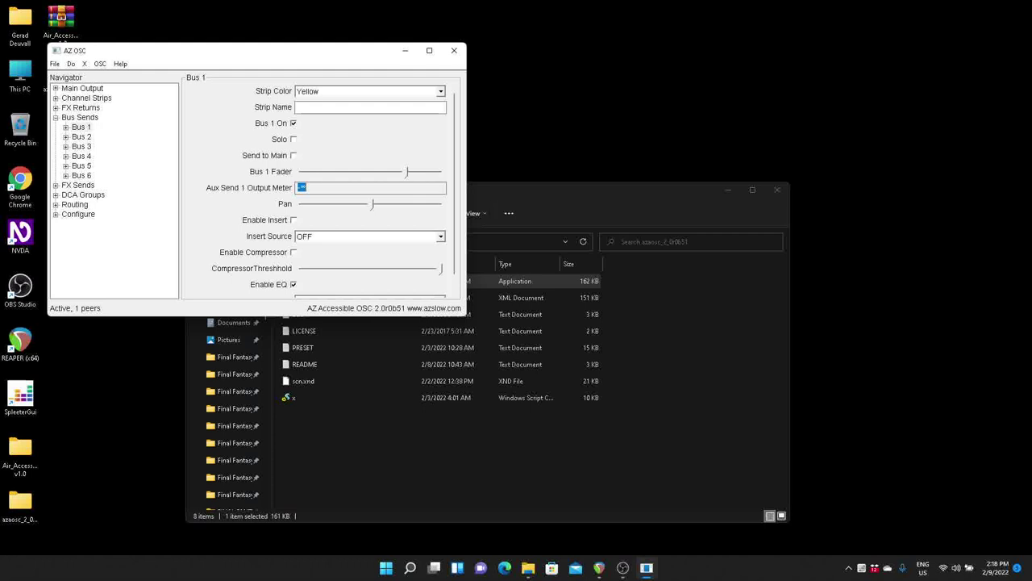
key("Tab")
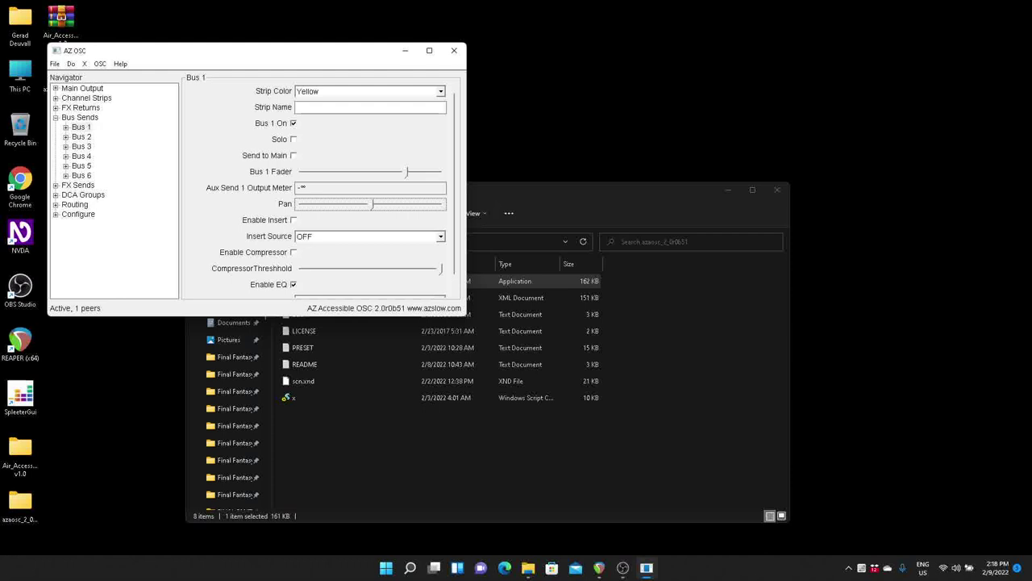
Review Bus 1's Enable Insert option and browse the Insert Source choices, ending on OFF.
key("Tab")
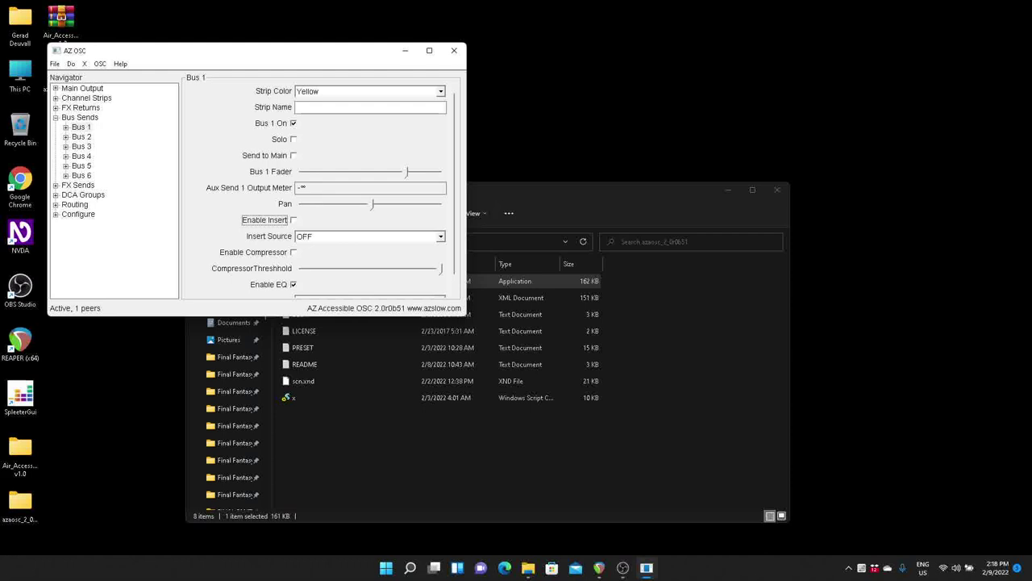
key("Tab")
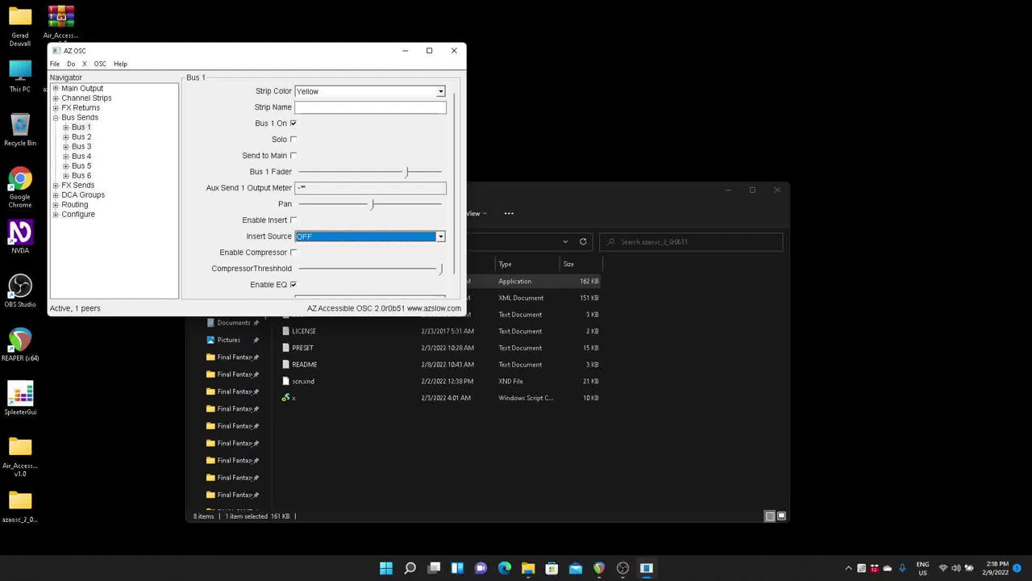
key("Down")
key("Up")
key("Up")
key("Up")
key("Up")
key("Up")
key("Up")
Review Bus 1's compressor and EQ switches and threshold, and browse the EQ Mode choices, ending on Parametric.
key("Tab")
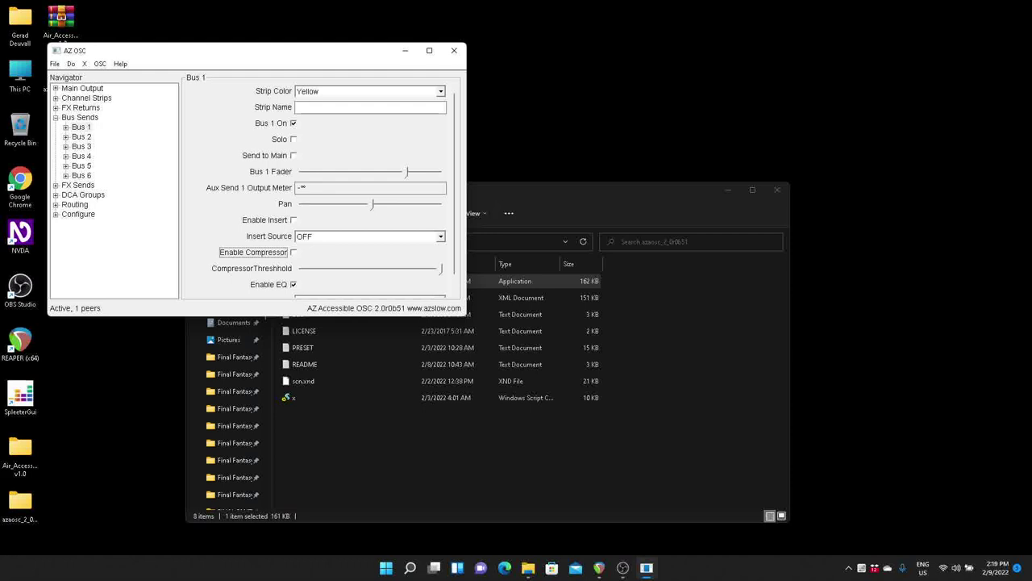
key("Tab")
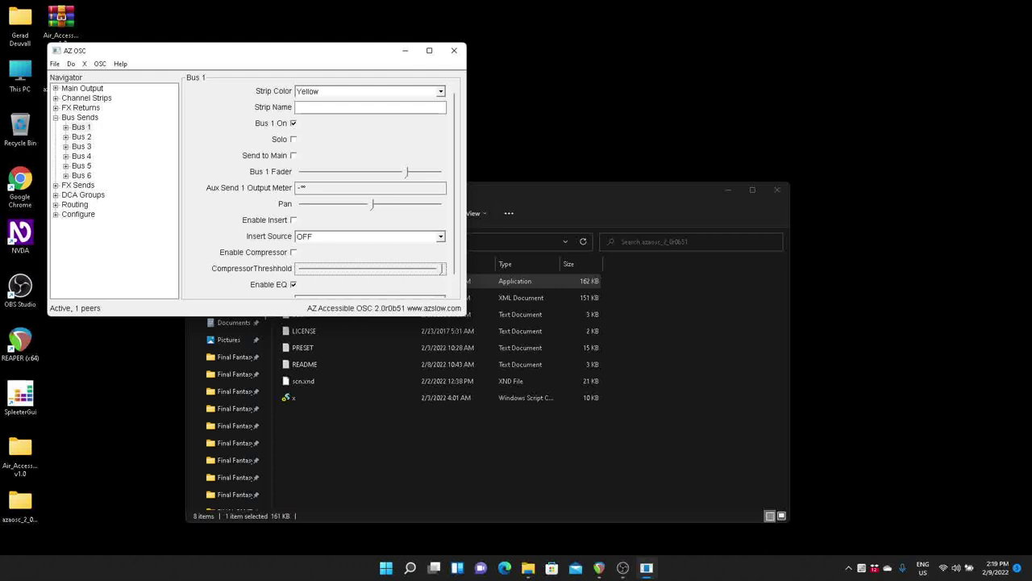
key("Tab")
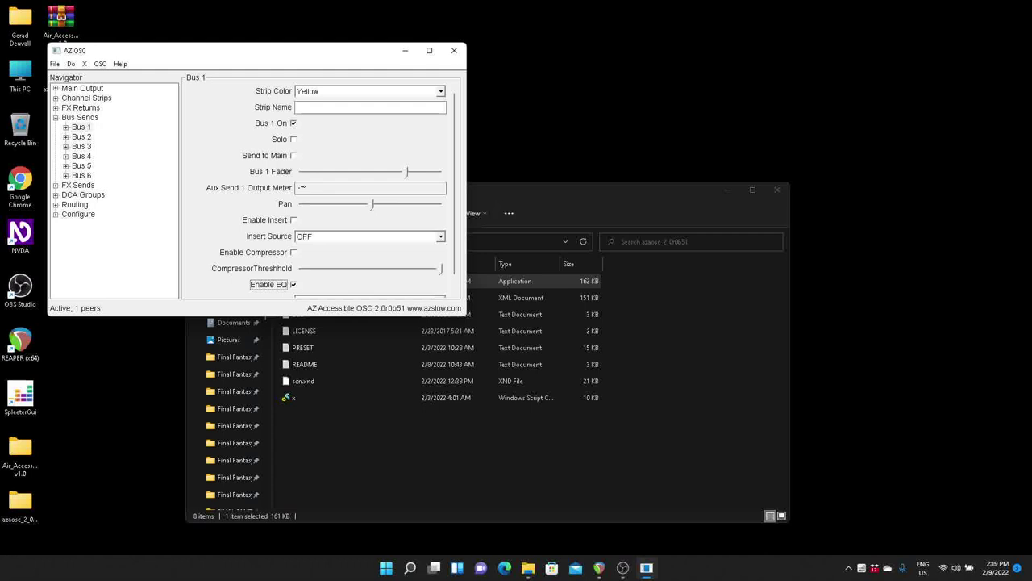
key("Tab")
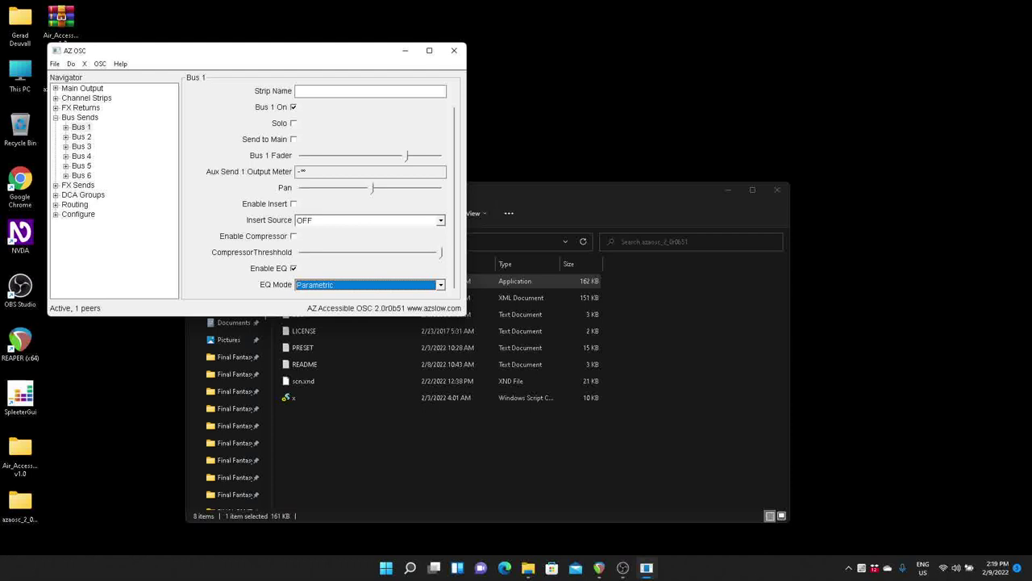
key("Down")
key("Down")
key("Up")
key("Up")
key("Tab")
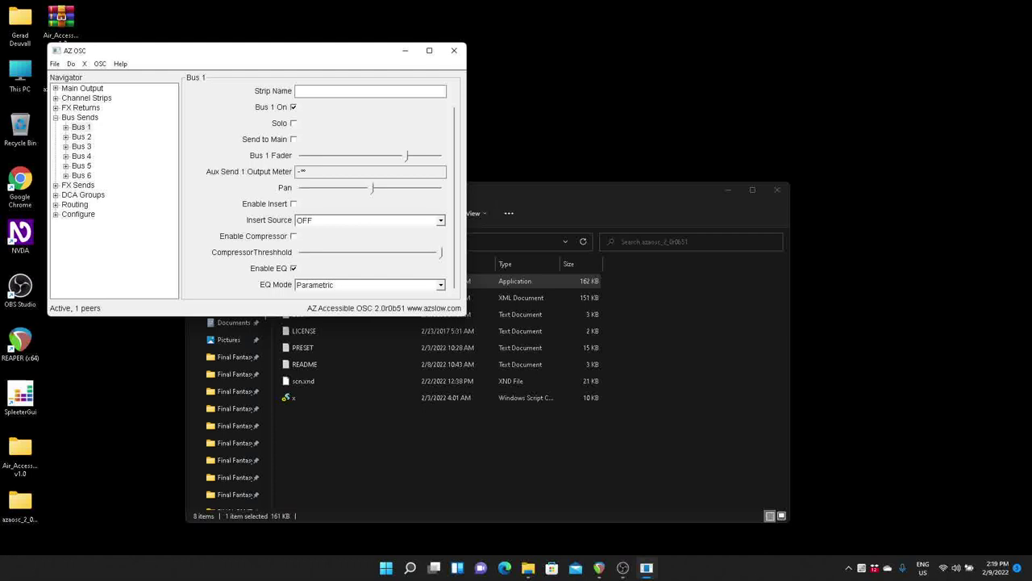
Expand Bus 1 in the Navigator, open Bus 1 mix, and check its fader and output meter.
key("Tab")
key("Right")
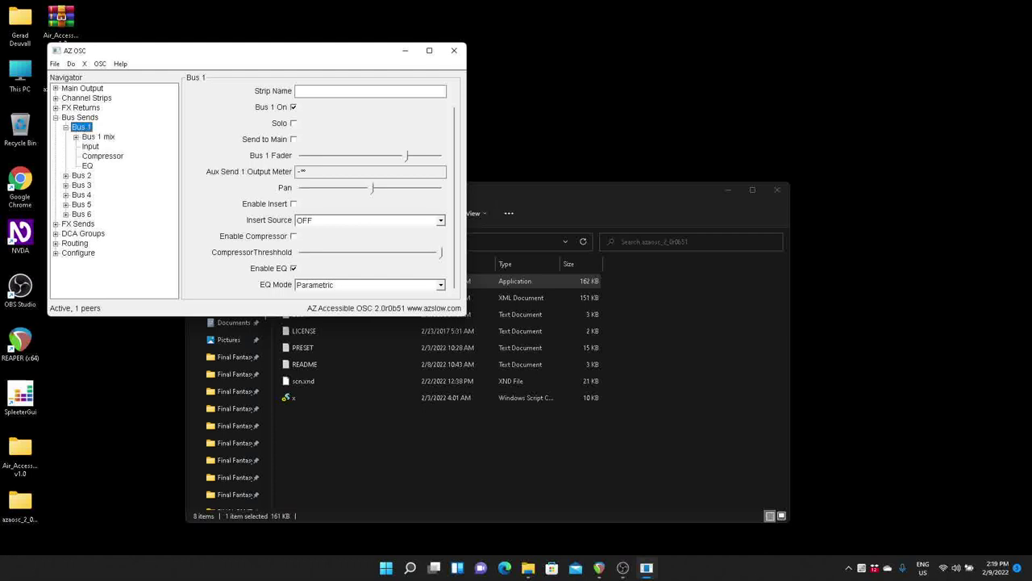
key("Down")
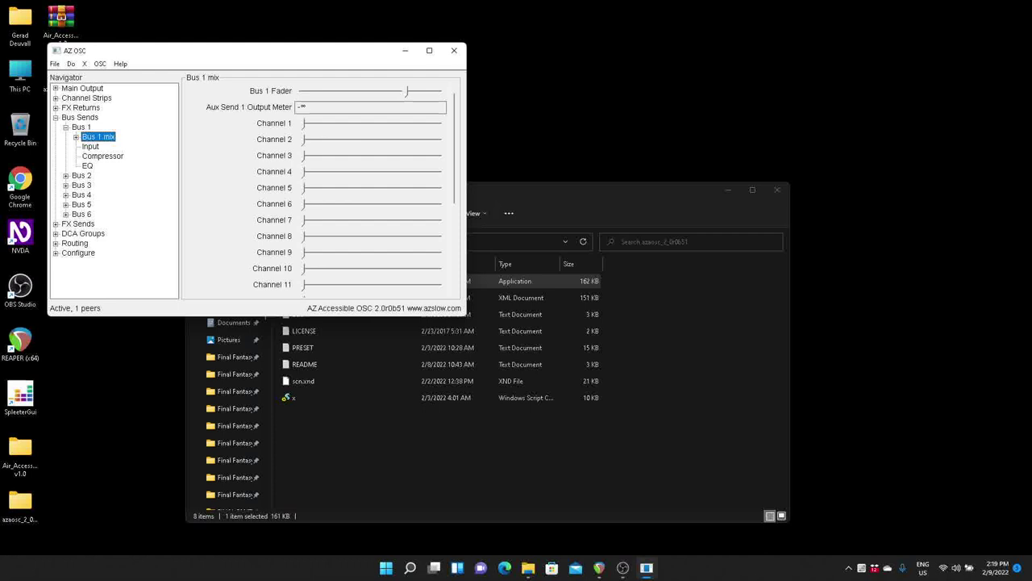
key("Tab")
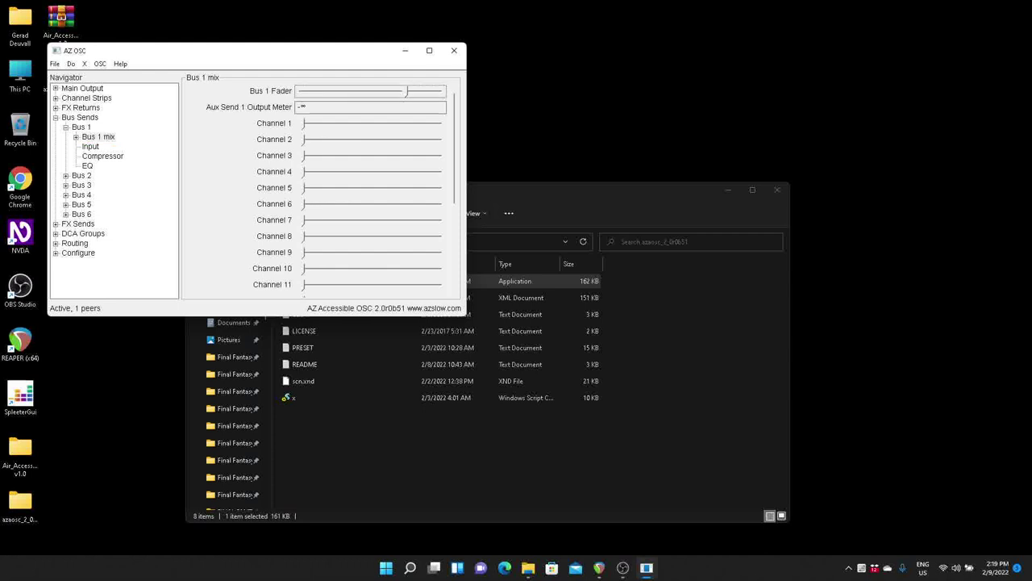
key("Tab")
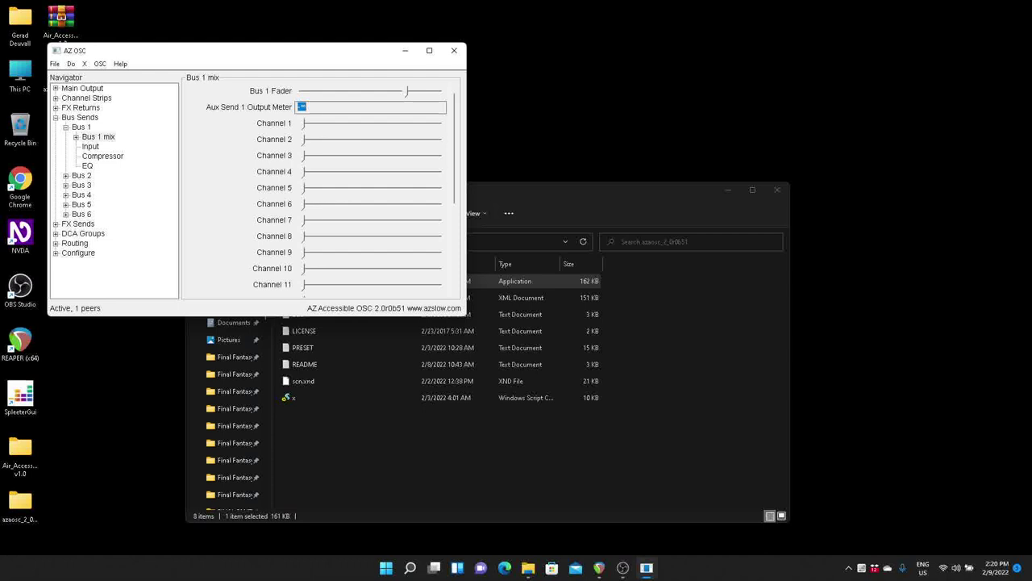
Examine the Bus 1 mix send sliders for Channels 1 through 16, Aux In and Returns 1 through 4.
key("Tab")
key("Tab")
key("Tab")
key("Tab")
key("Tab")
key("Tab")
key("Tab")
key("Tab")
key("Tab")
key("Tab")
key("Tab")
key("Tab")
key("Tab")
key("Tab")
key("Tab")
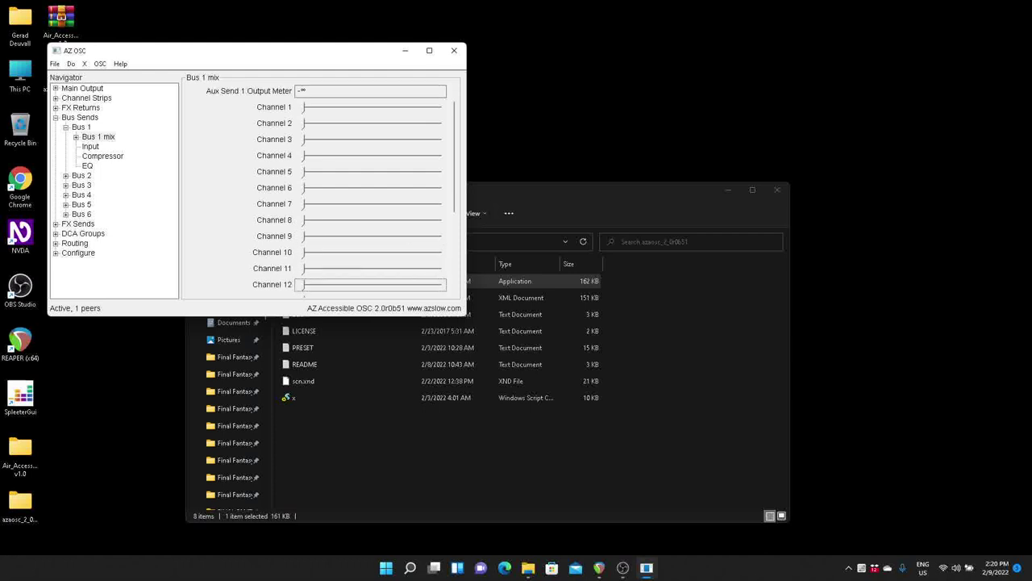
key("Tab")
key("Tab")
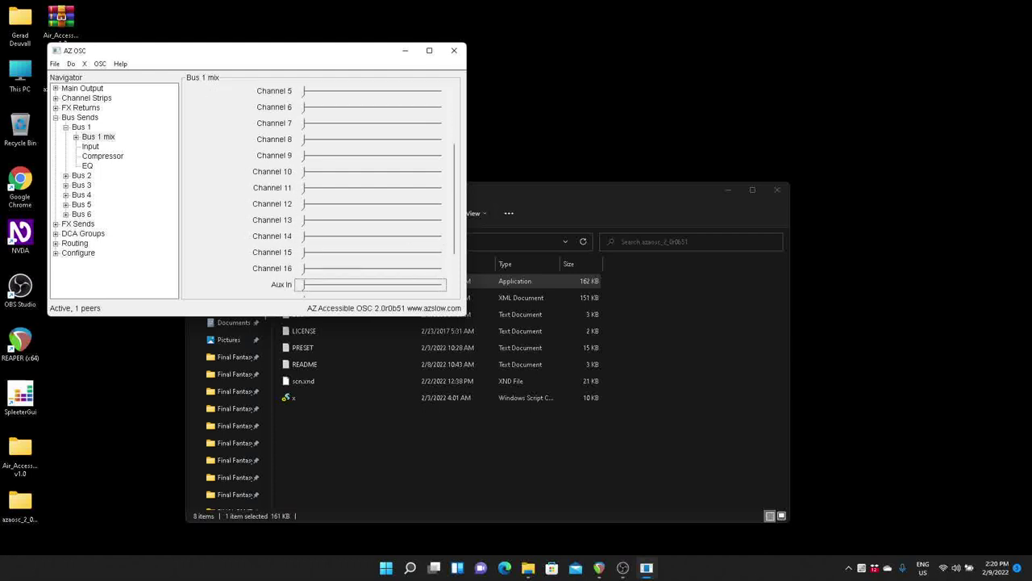
key("Tab")
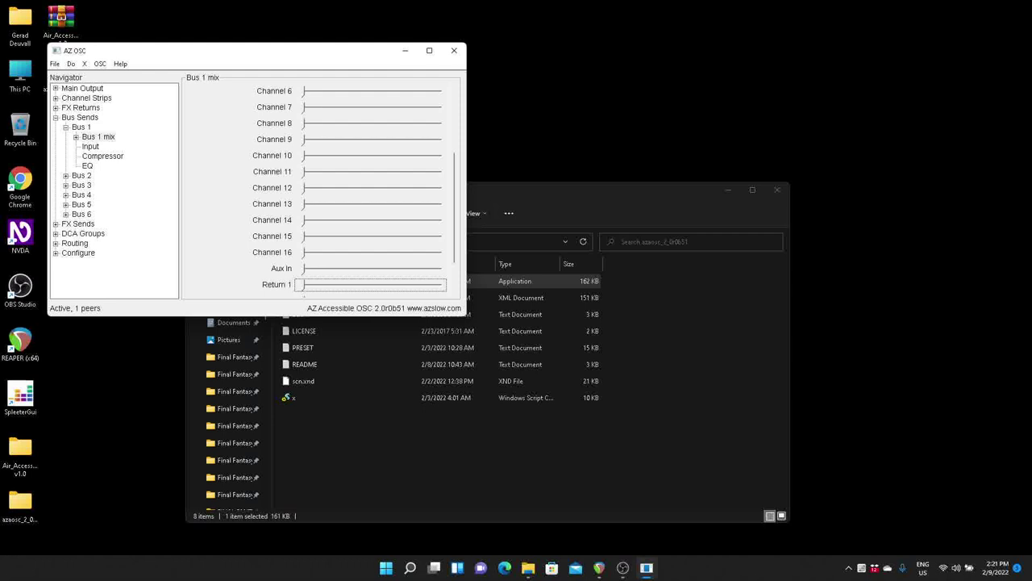
key("Tab")
key("Tab")
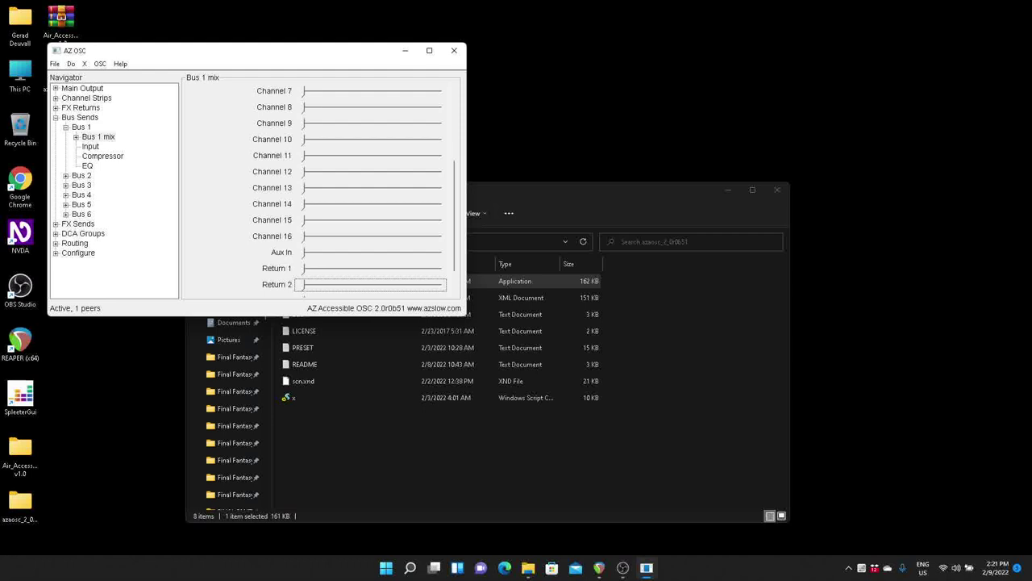
key("Tab")
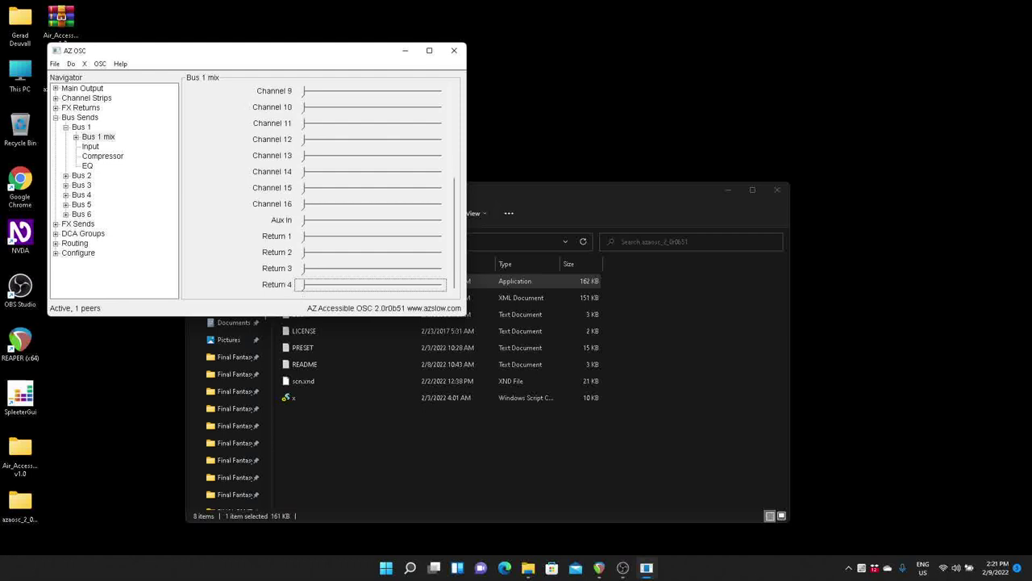
key("Tab")
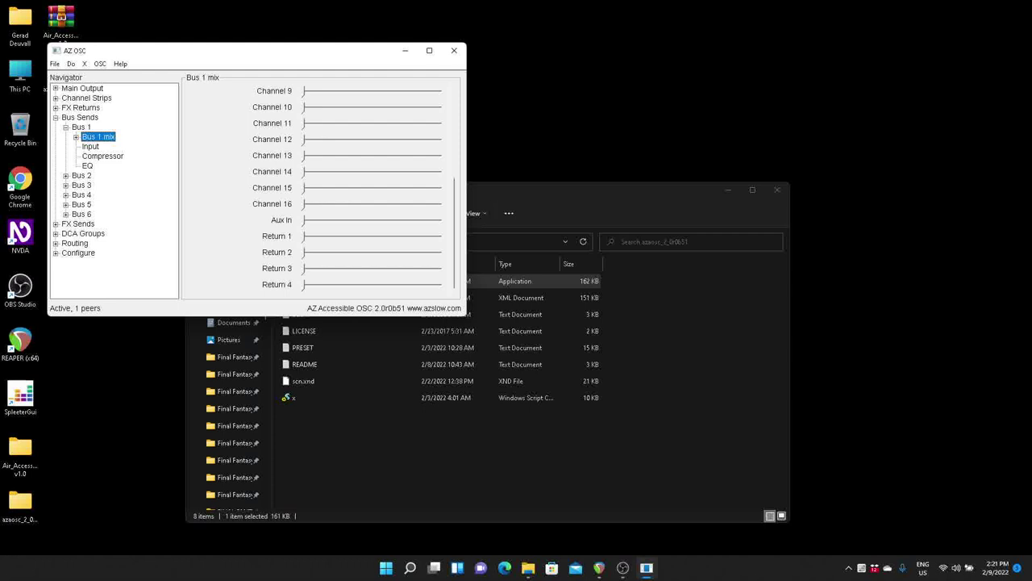
Expand Bus 1 mix, open Pan (Bus 1+2), and check the Bus 1 Master Pan and Channel 1 Pan sliders.
key("Right")
key("Down")
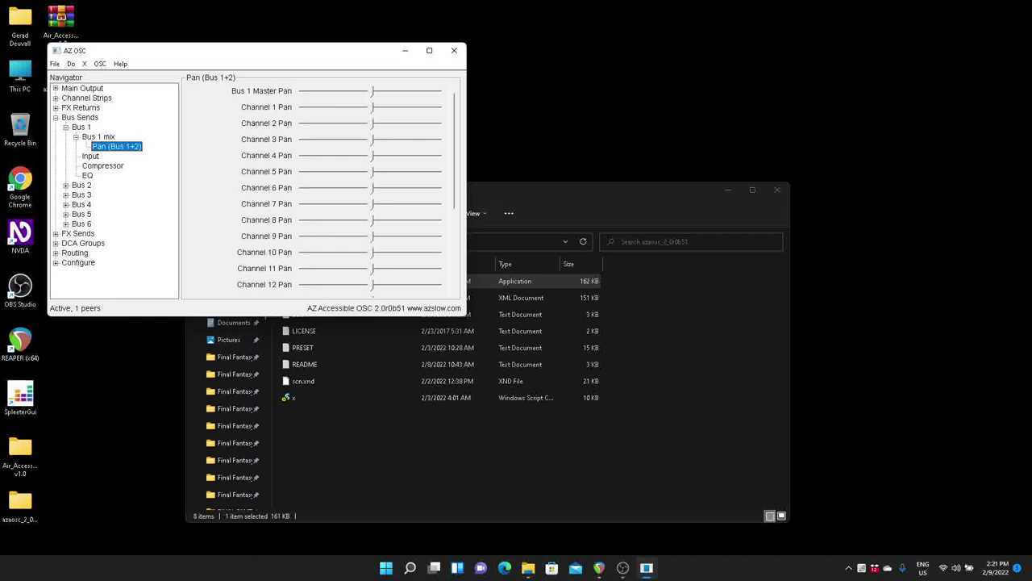
key("Tab")
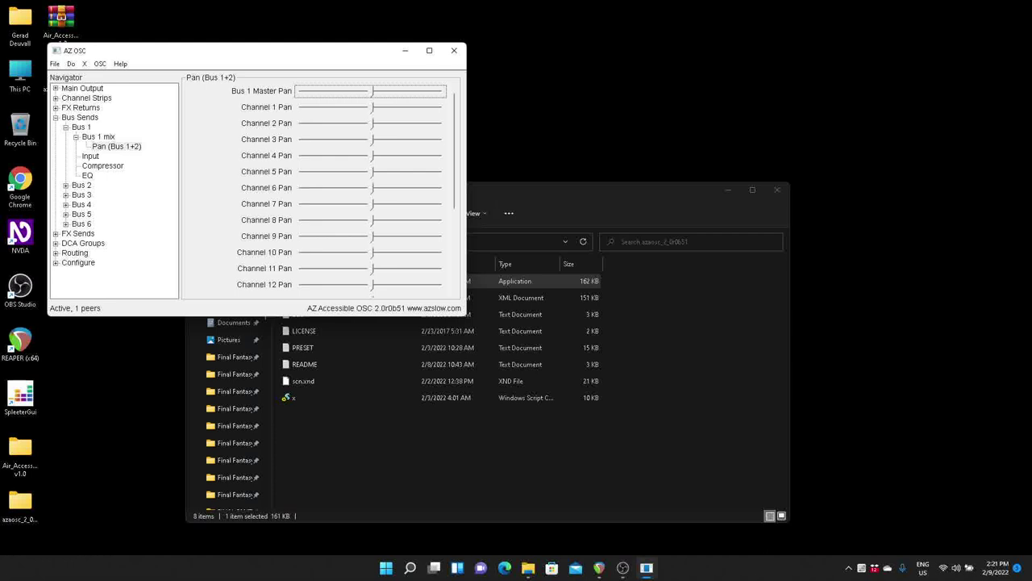
key("Tab")
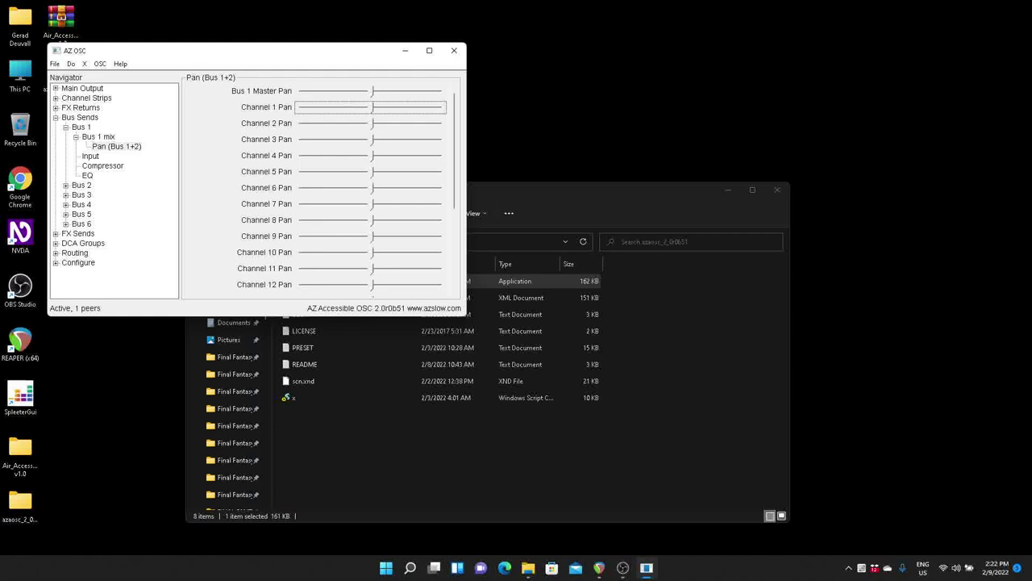
key("shift+Tab")
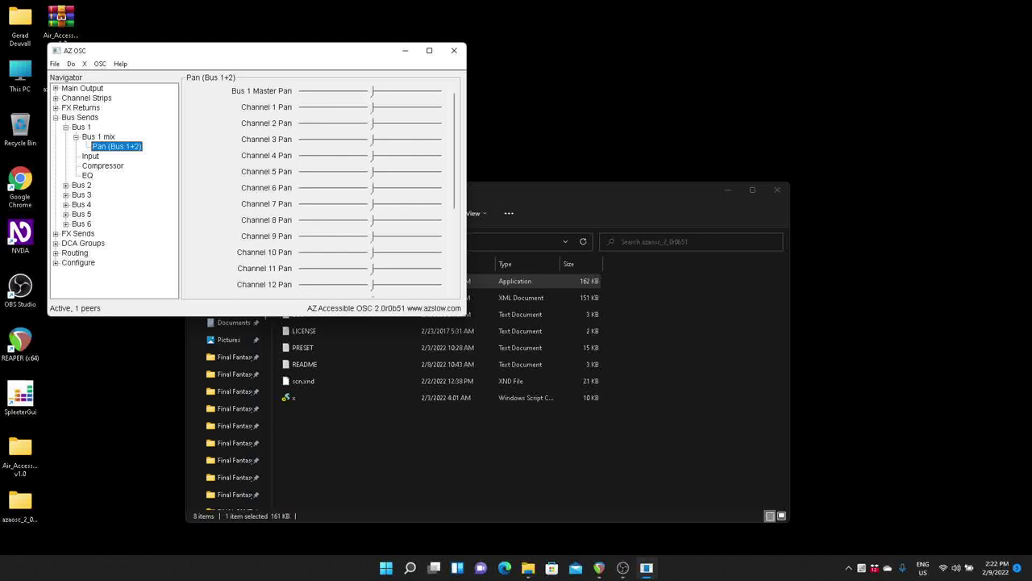
Collapse Bus 1 mix and review the Pre-Fader Meter, Mute Group, DCA Group and Link Bus 1+2 on Bus 1's Input page.
left_click(99, 136)
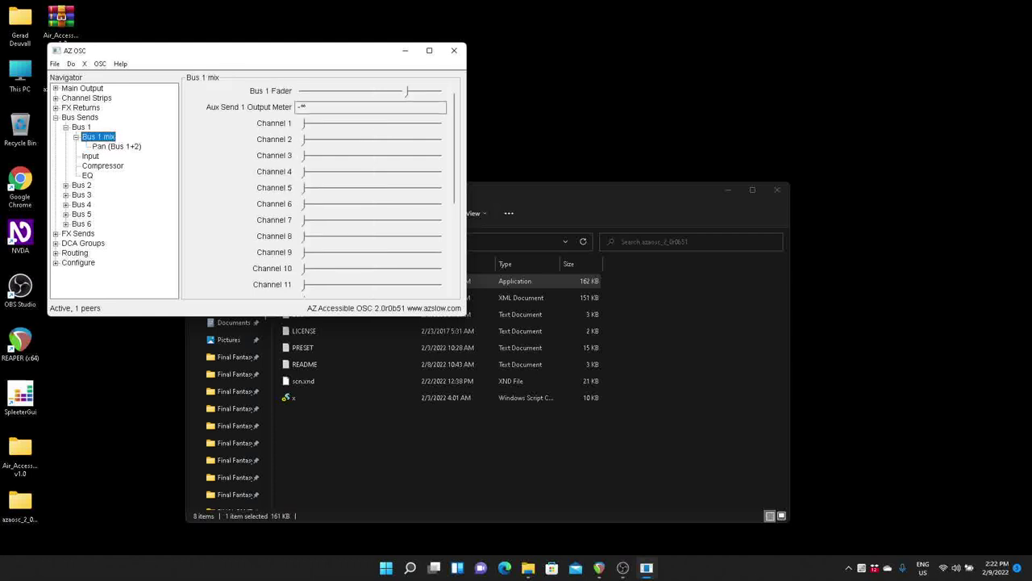
key("Left")
key("Down")
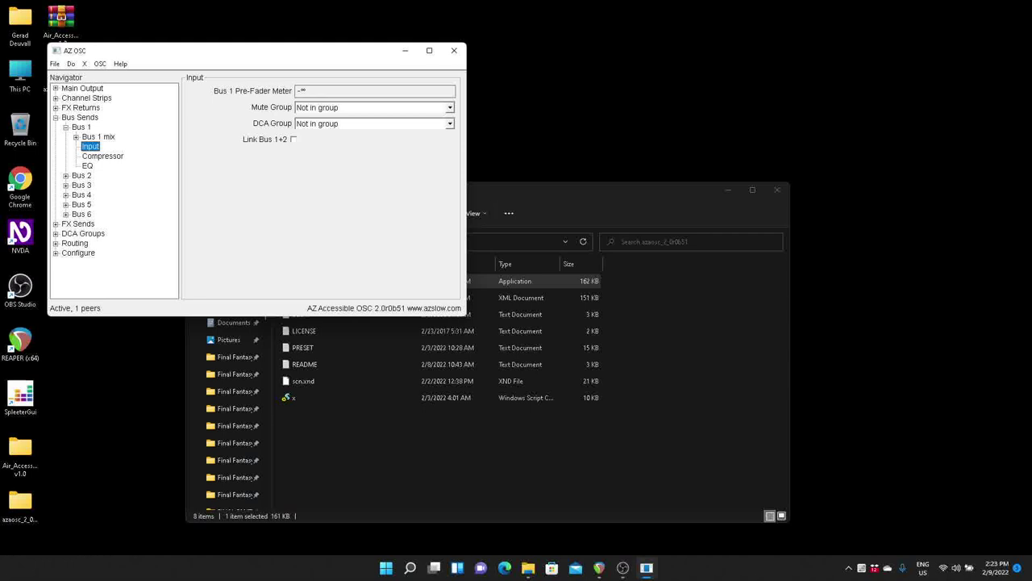
key("Tab")
left_click(371, 107)
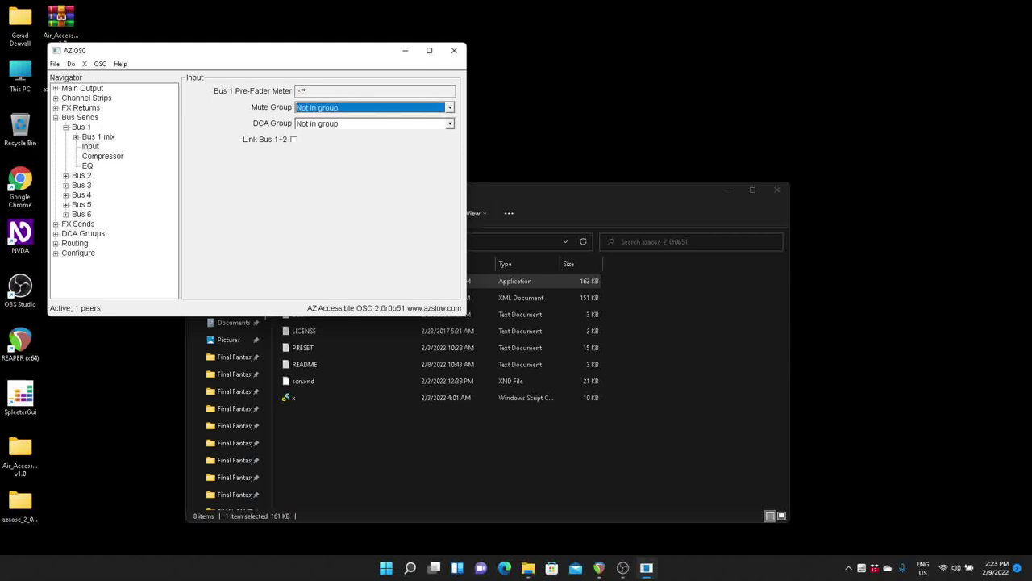
left_click(371, 124)
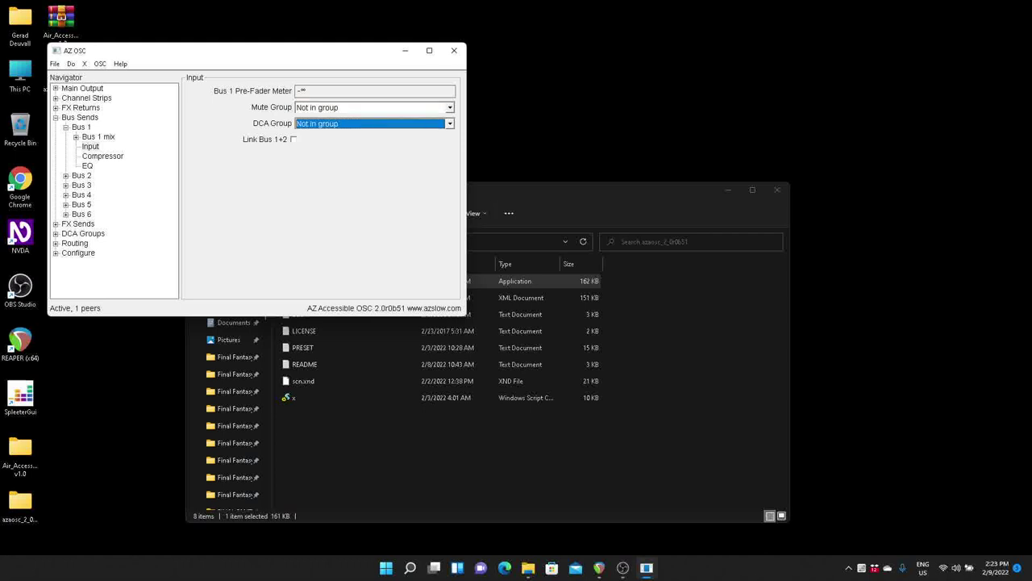
key("Tab")
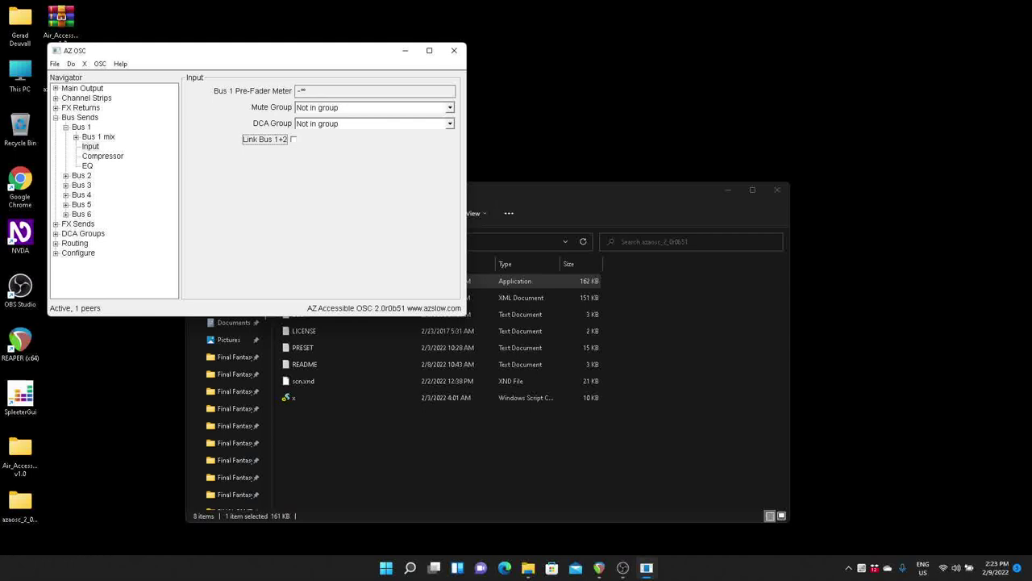
key("Tab")
key("Tab")
View the Compressor and EQ pages of Bus 1.
left_click(102, 156)
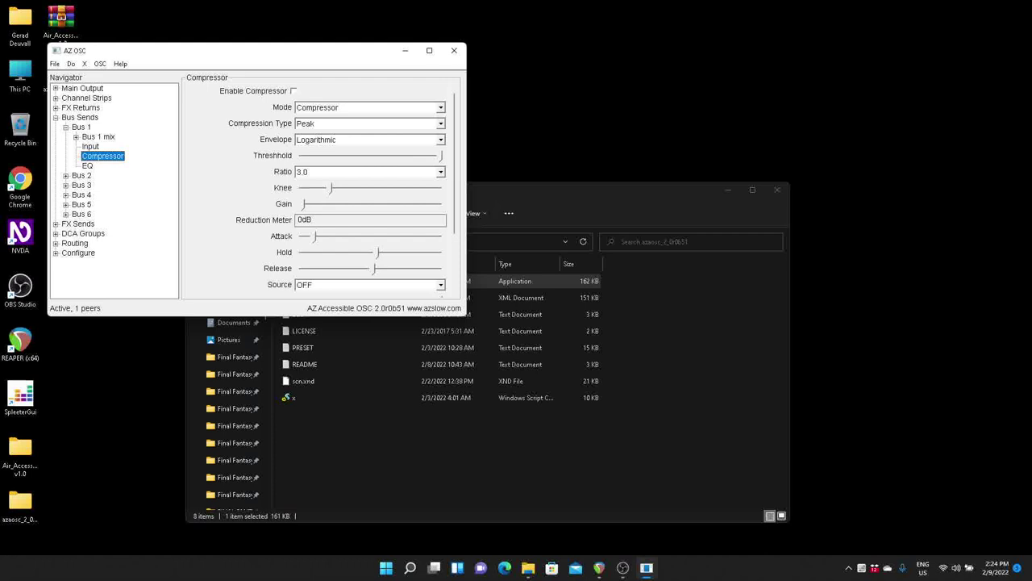
left_click(87, 165)
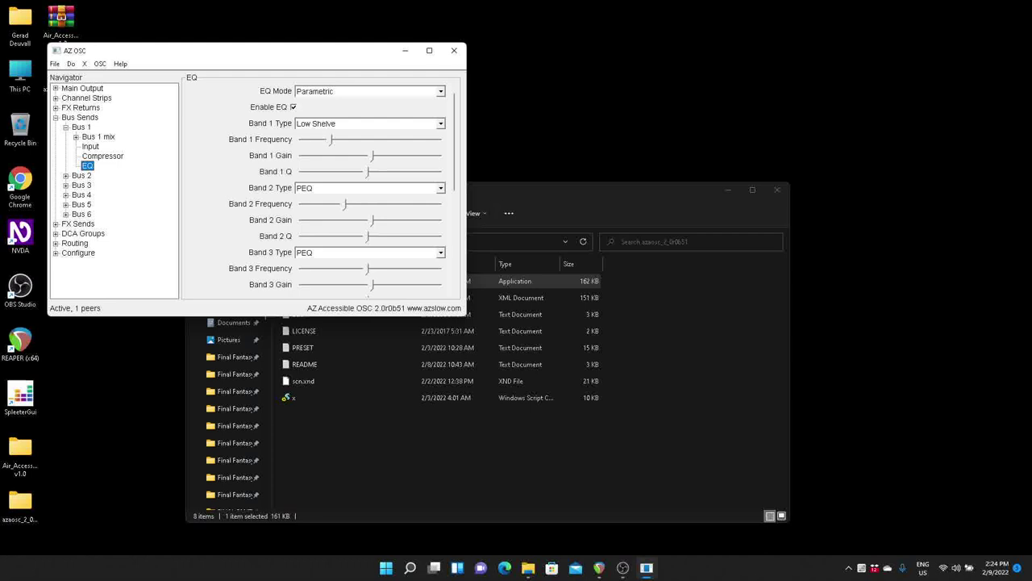
Look through the pages of Buses 2 through 6, and return to Bus 1 in the Navigator.
left_click(81, 175)
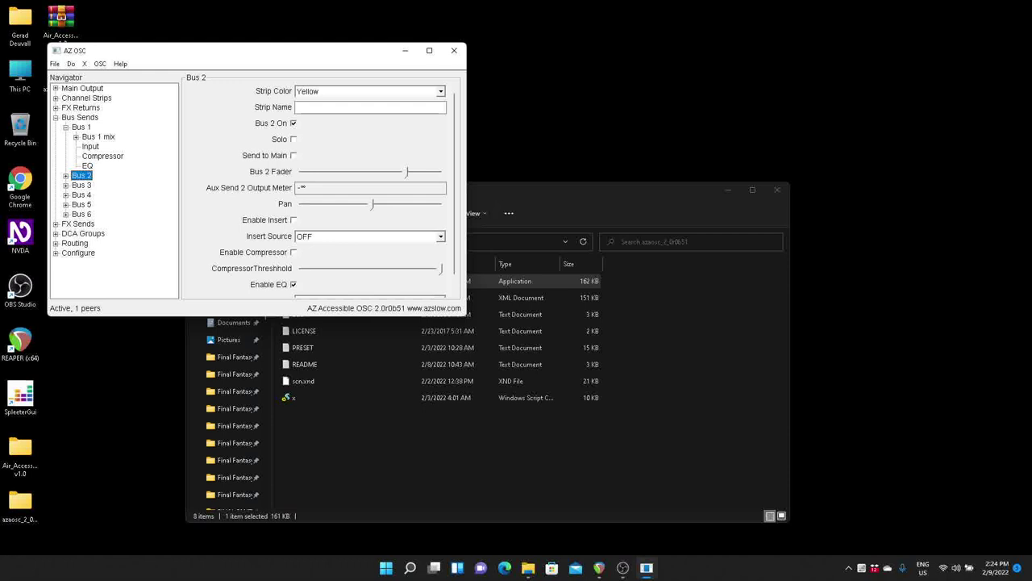
left_click(82, 184)
key("Down")
key("Down")
key("Down")
key("Down")
key("Up")
key("Up")
key("Up")
key("Up")
key("Up")
key("Up")
key("Up")
key("Up")
key("Up")
key("Up")
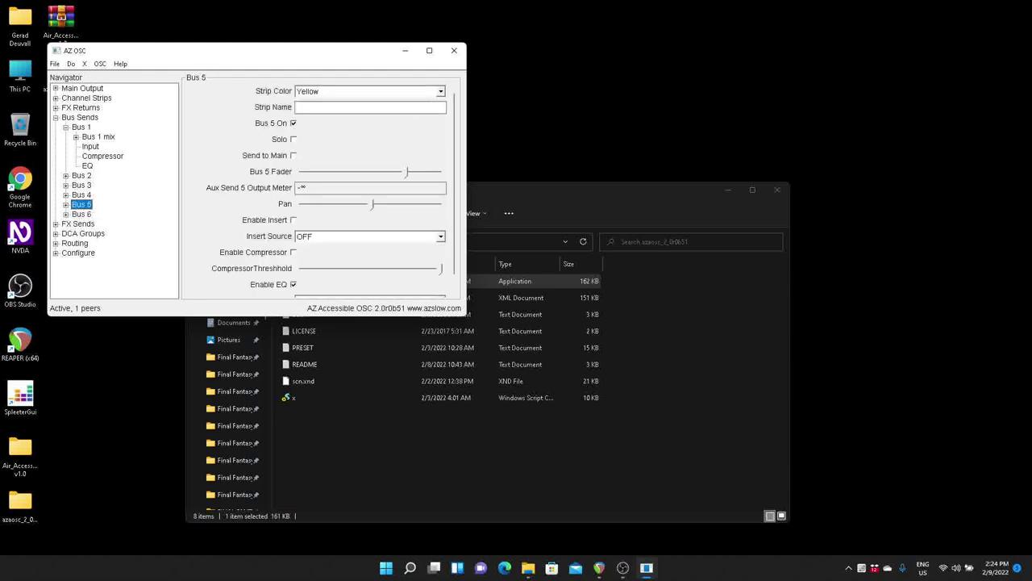
Collapse Bus 1 and the whole Bus Sends branch in the Navigator.
key("Left")
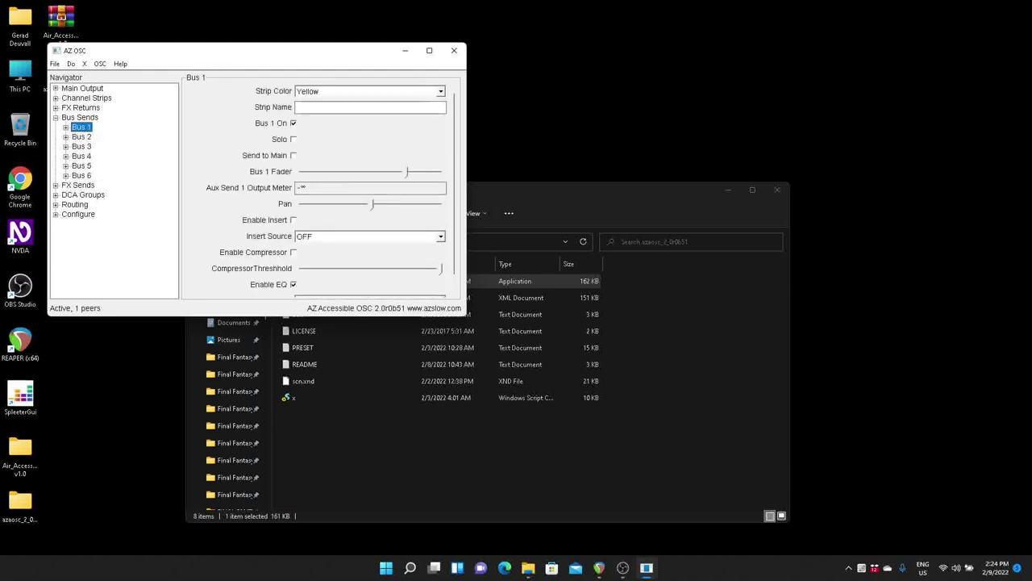
key("Left")
key("Left")
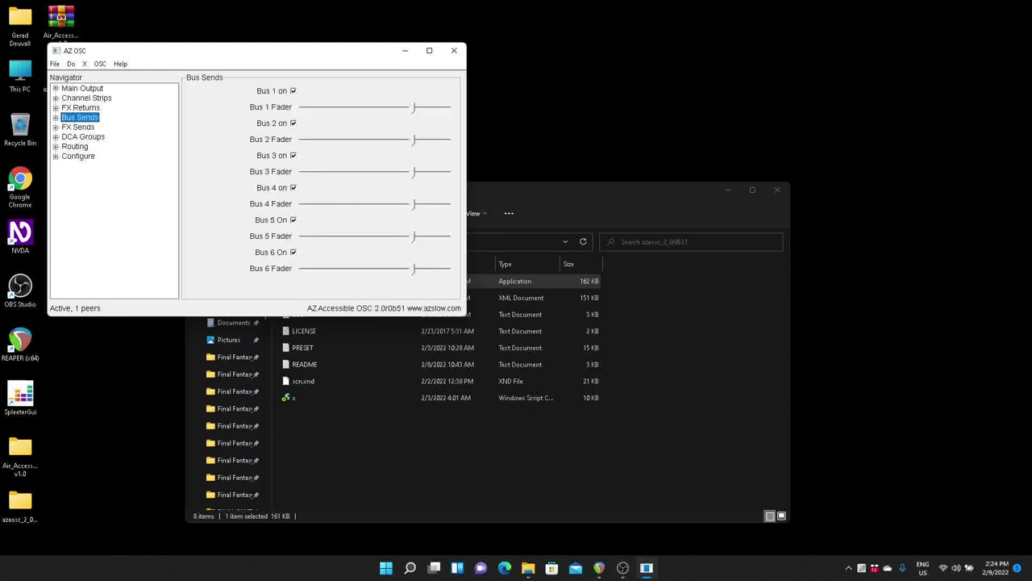
Open the FX Sends page and go through the on switches and faders of FX 1 to FX 4.
key("Down")
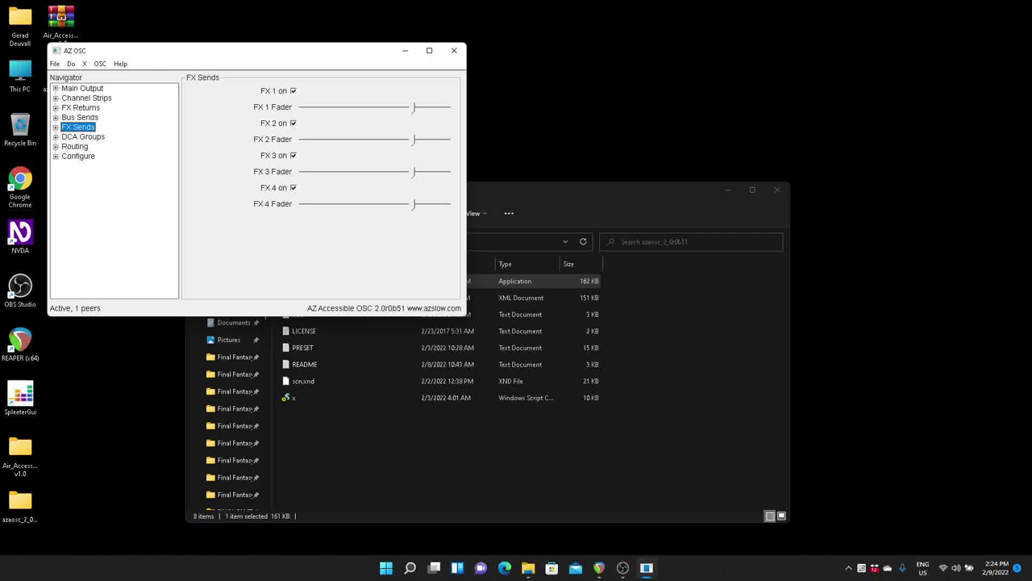
key("Tab")
key("Tab")
key("Tab")
key("Tab")
key("Tab")
key("Tab")
key("Tab")
key("Tab")
key("Tab")
key("Tab")
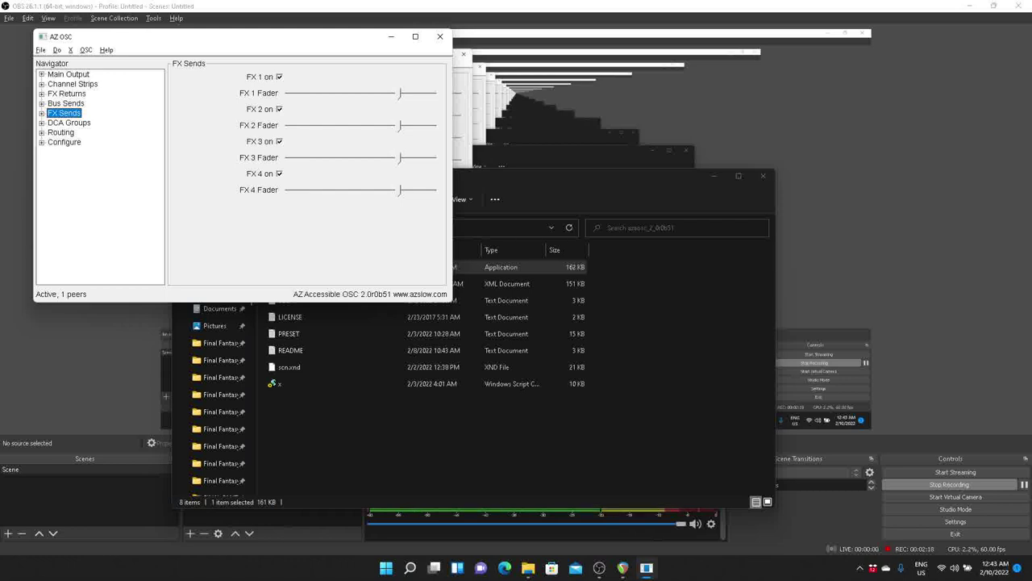
Expand FX Sends in the Navigator, look through the FX Send pages, and return to FX Send 1.
key("Right")
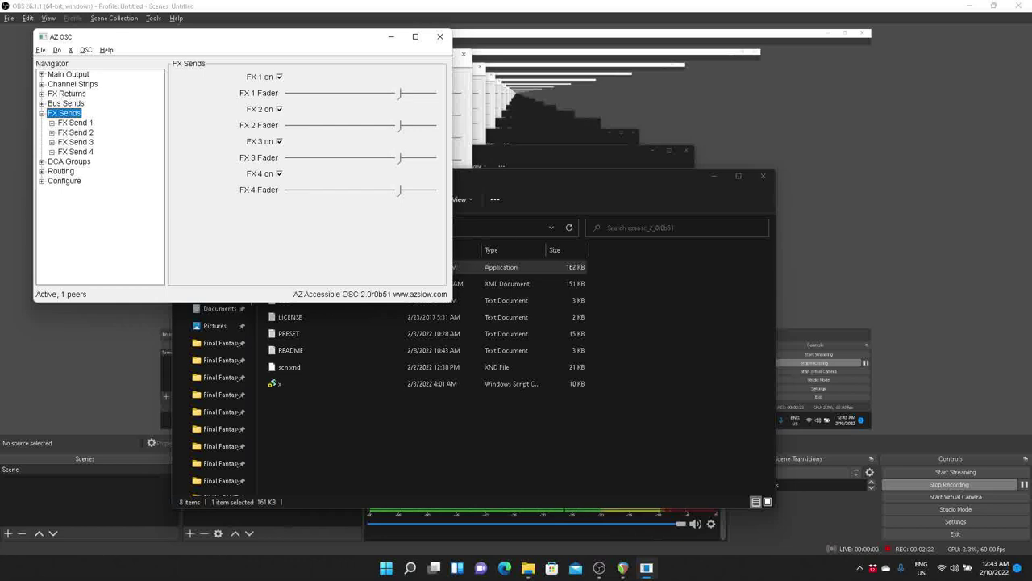
key("Down")
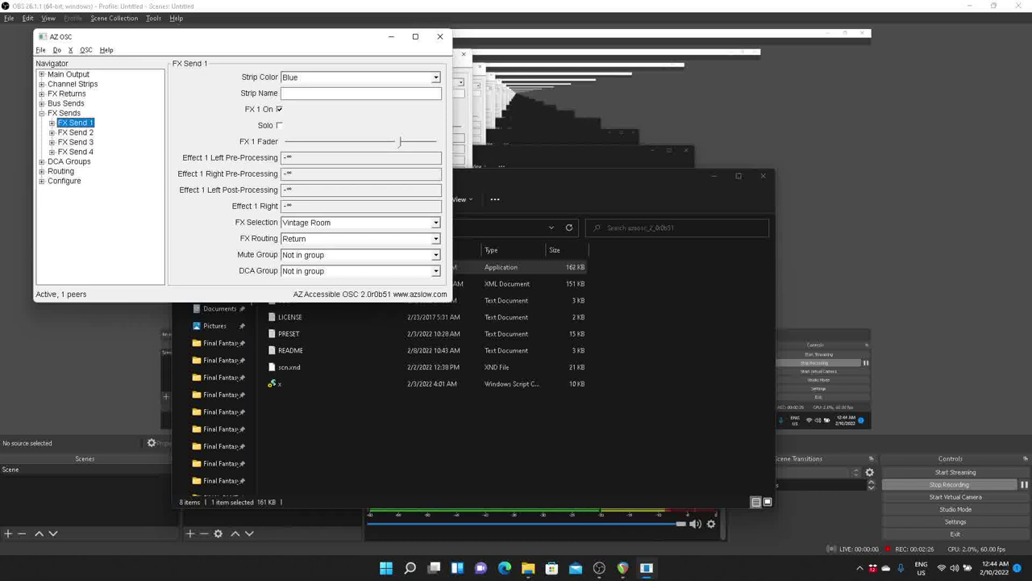
key("Down")
key("Down")
key("Down")
key("Up")
key("Up")
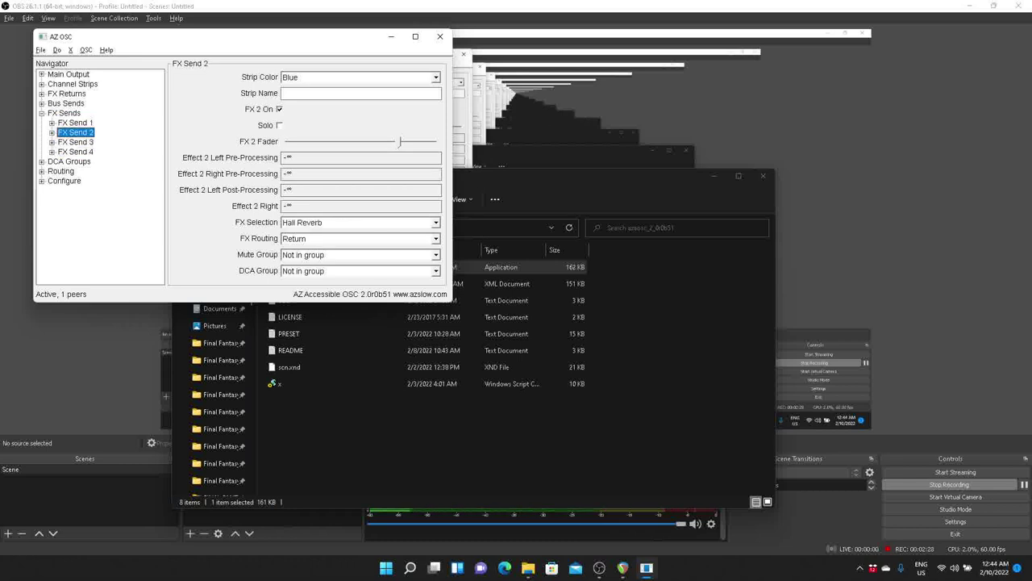
key("Up")
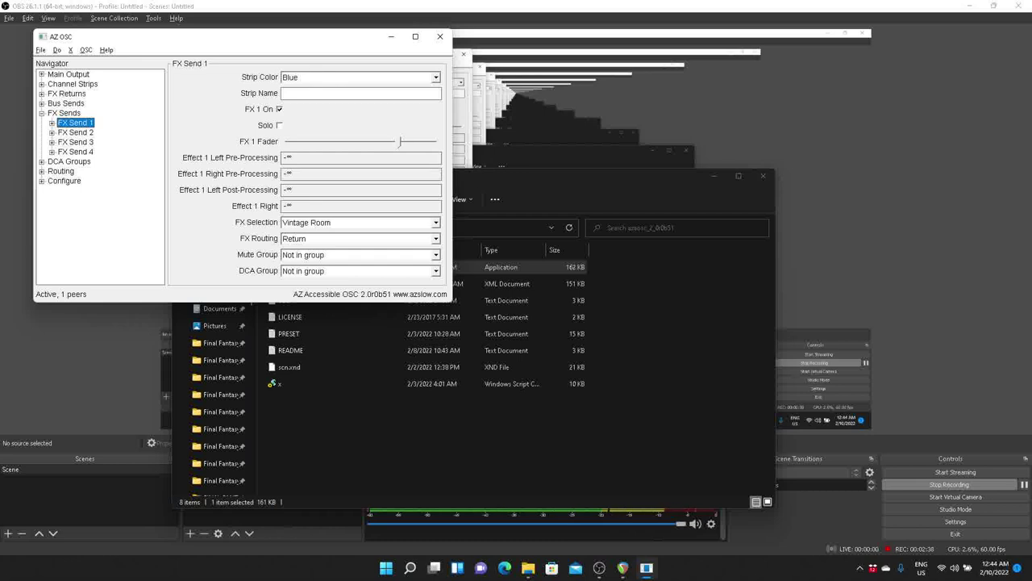
Review the Strip Color, Strip Name, FX 1 On, Solo and FX 1 Fader controls of FX Send 1.
left_click(356, 76)
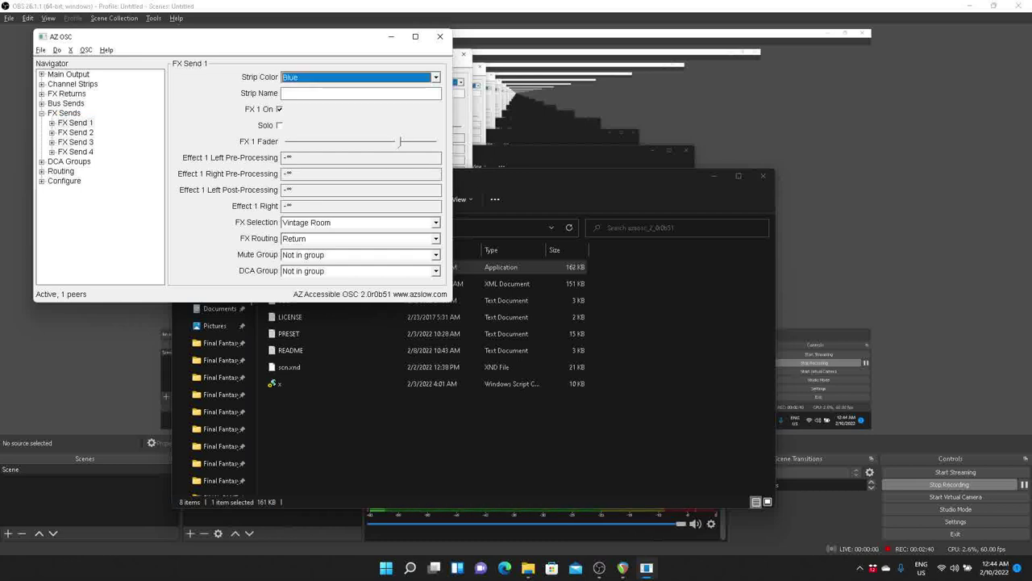
left_click(361, 93)
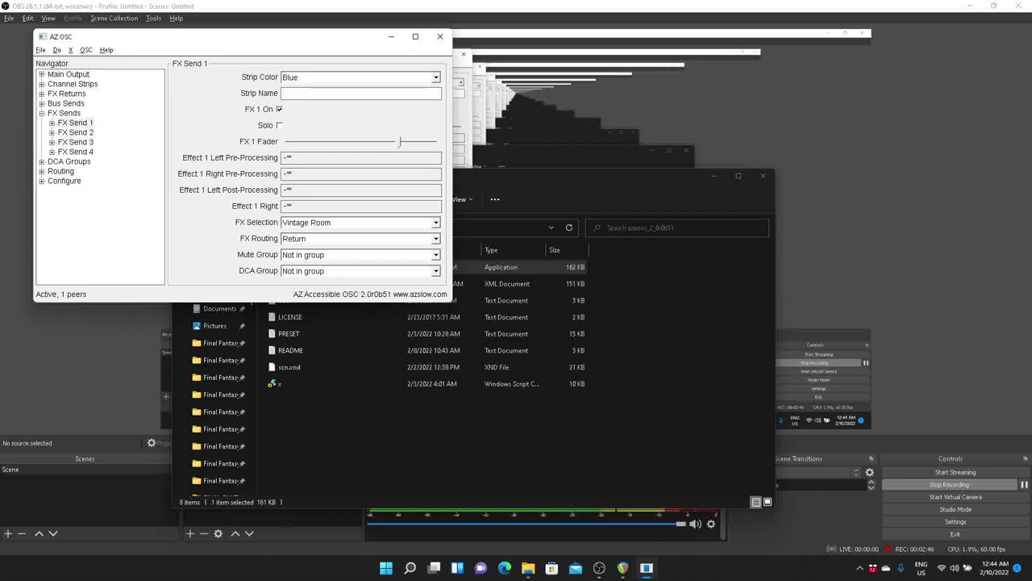
key("Tab")
key("Tab")
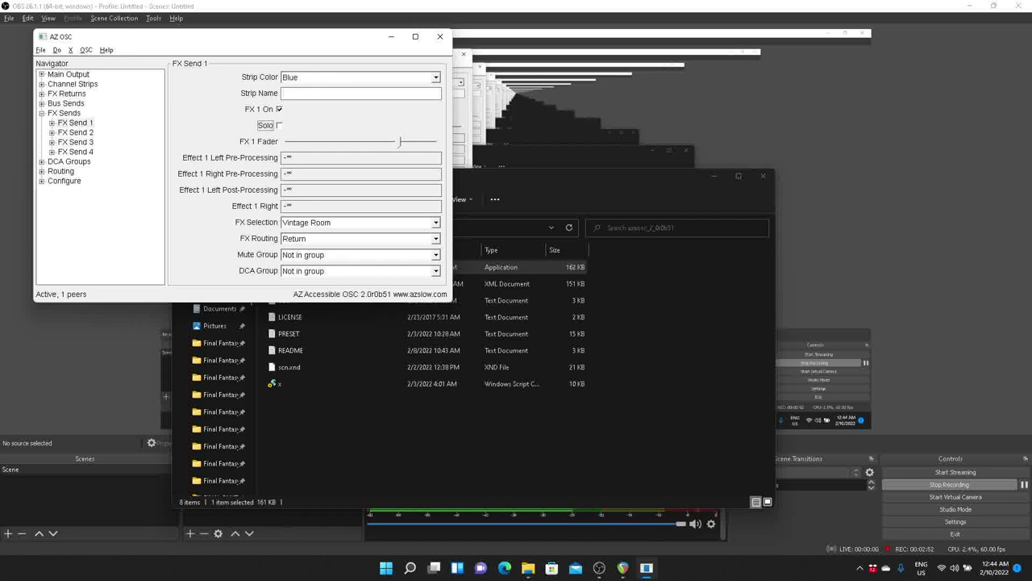
key("Tab")
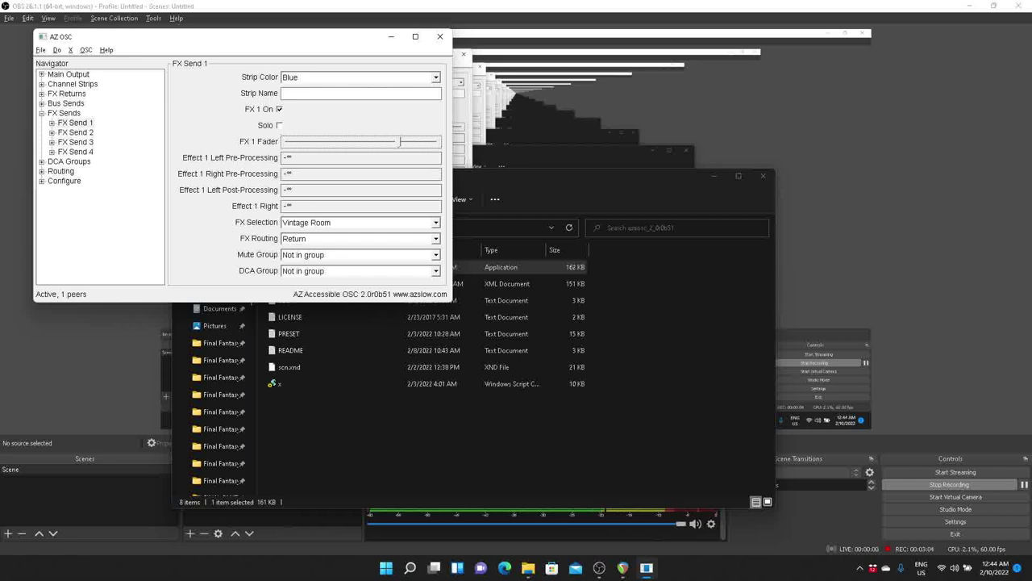
Review FX Send 1's left and right pre- and post-processing meters and its FX Selection.
key("Tab")
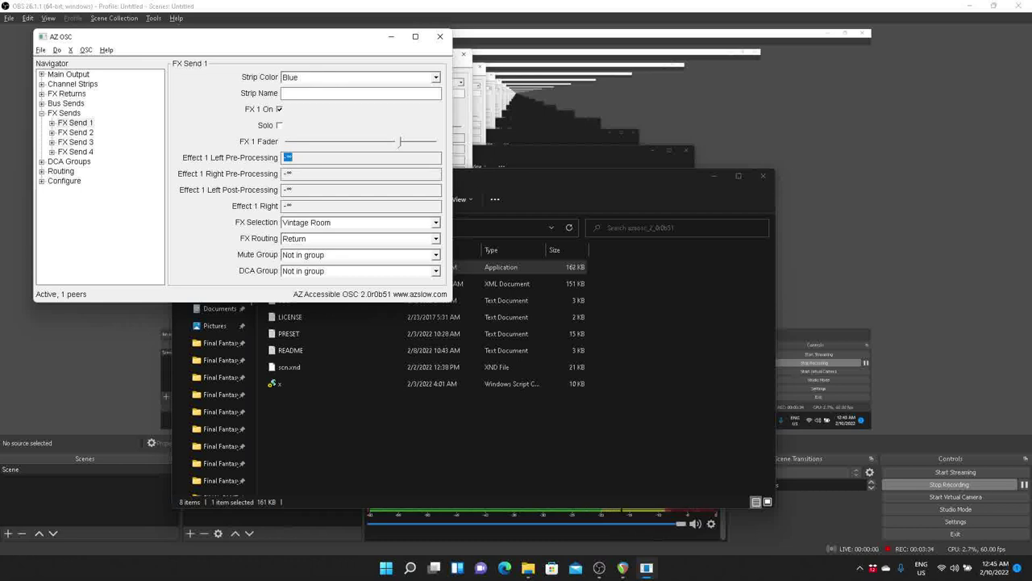
key("Tab")
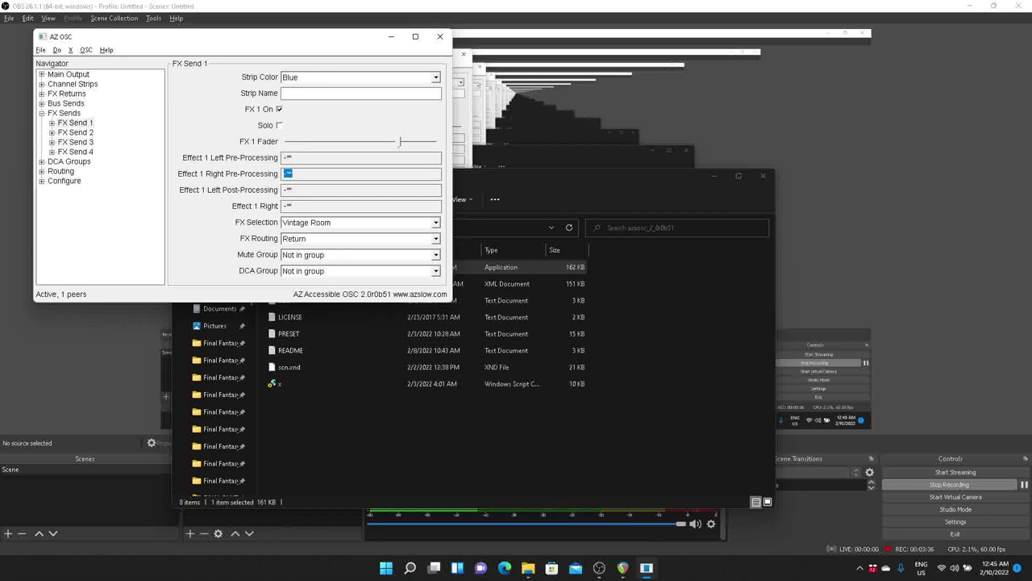
key("Tab")
key("Tab")
key("Tab")
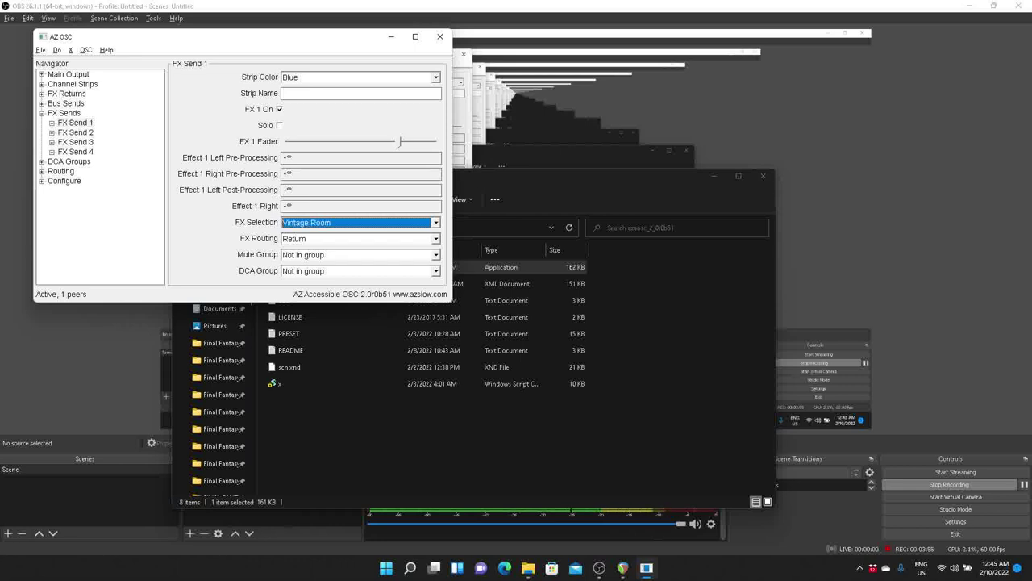
Check the FX Routing options of FX Send 1, keeping Return, and review its Mute Group and DCA Group.
left_click(356, 238)
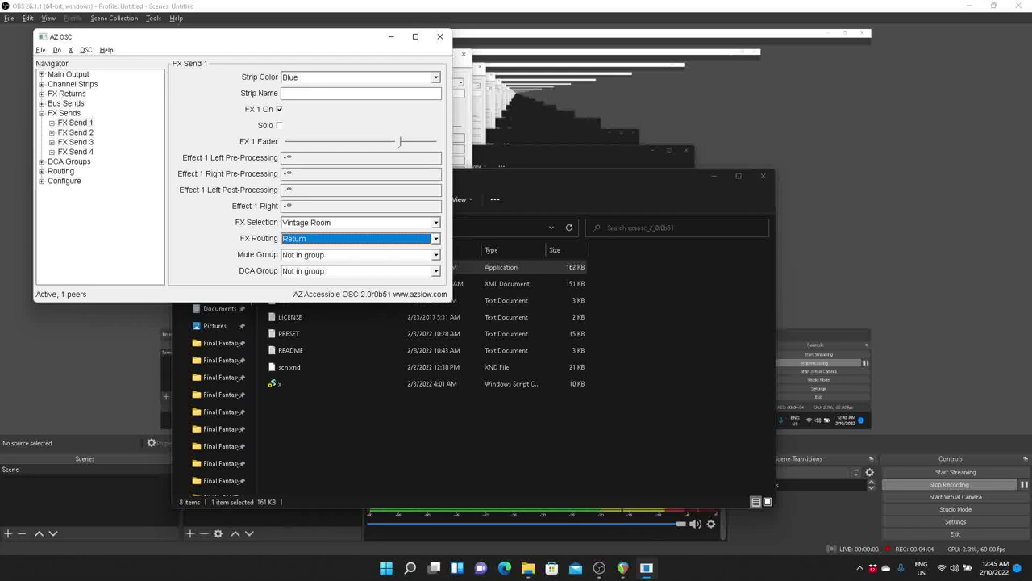
key("Up")
key("Down")
key("Tab")
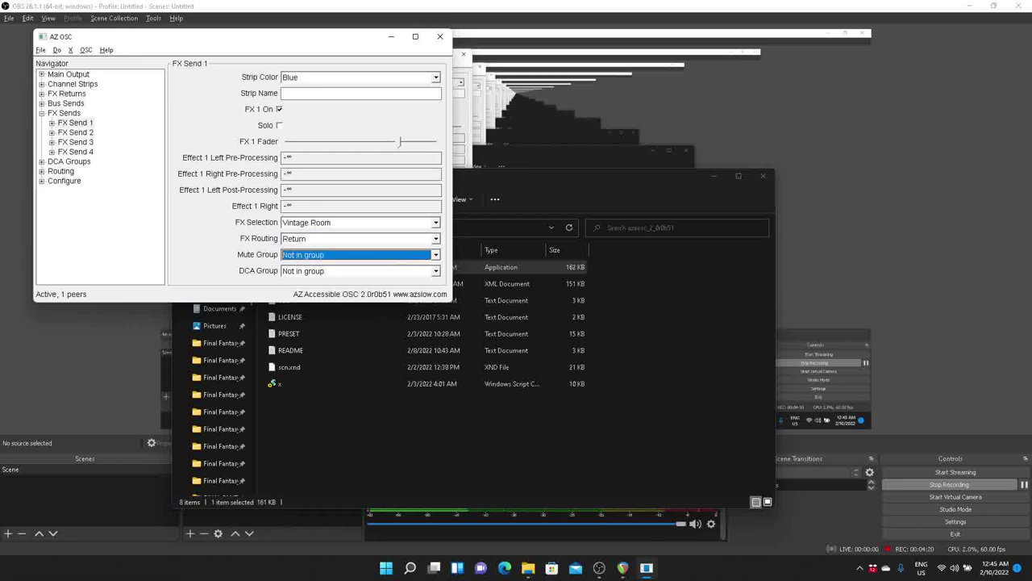
key("Tab")
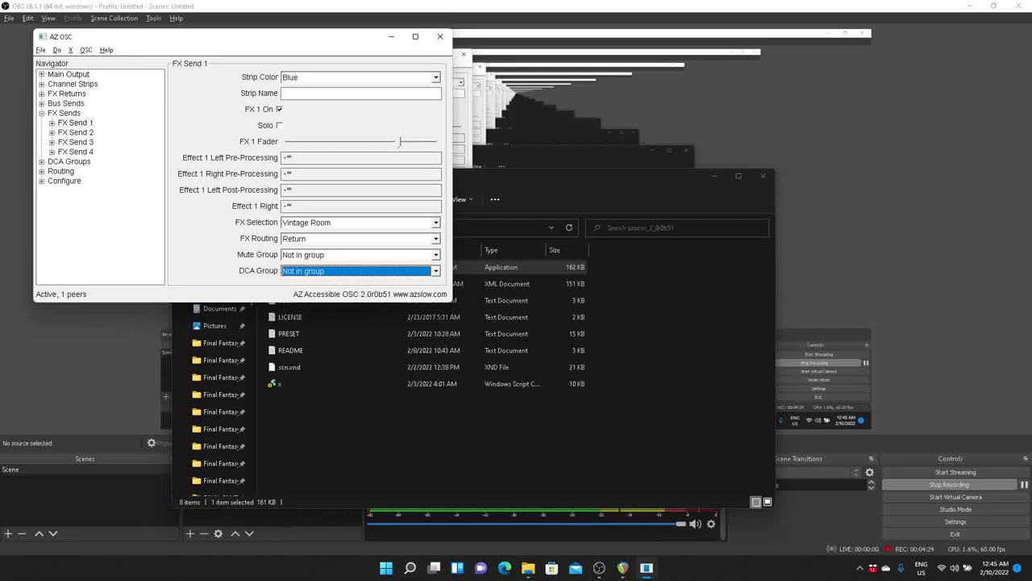
Expand FX Send 1 in the Navigator and open its Parameters page.
key("Tab")
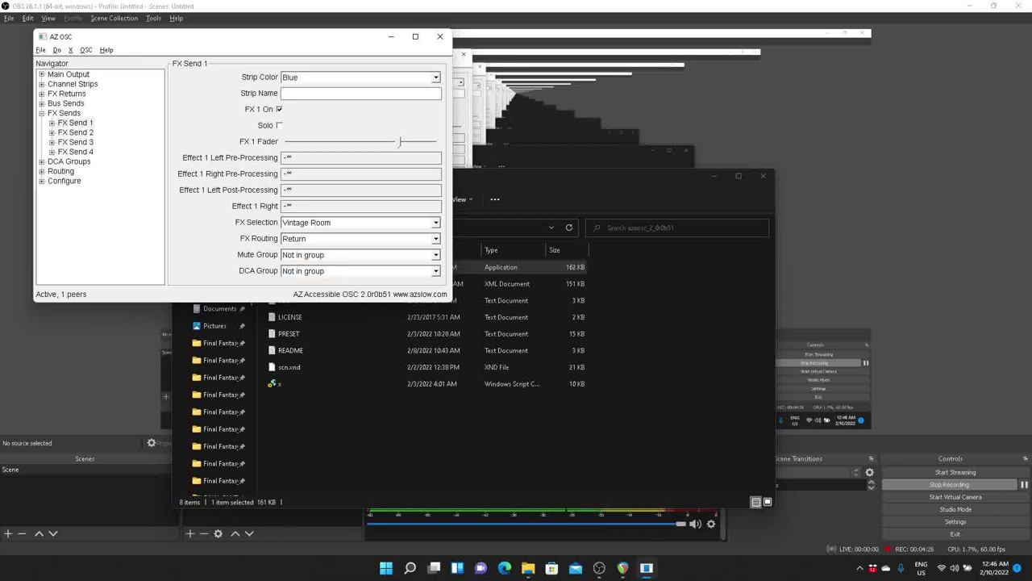
key("Tab")
key("Right")
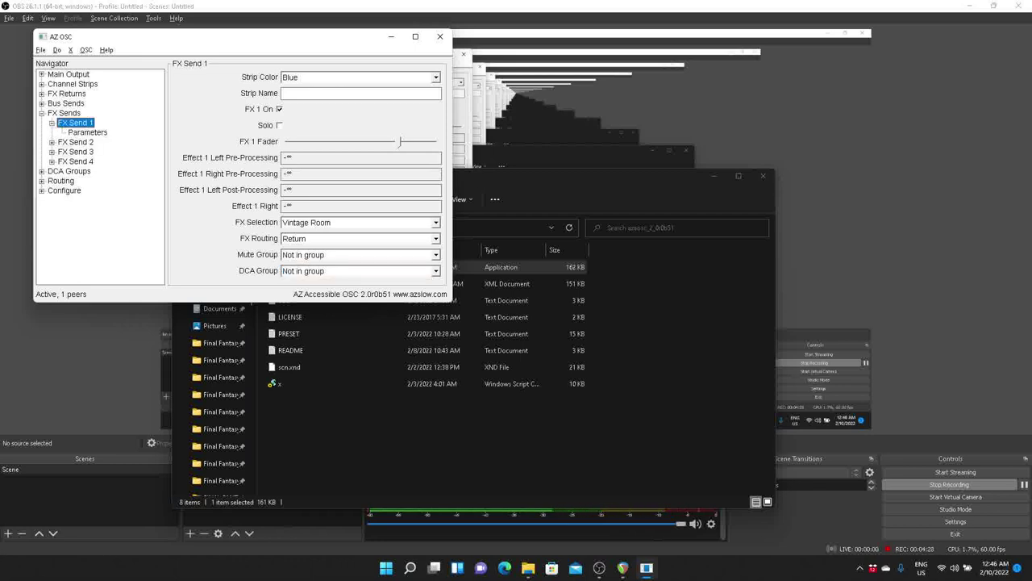
key("Down")
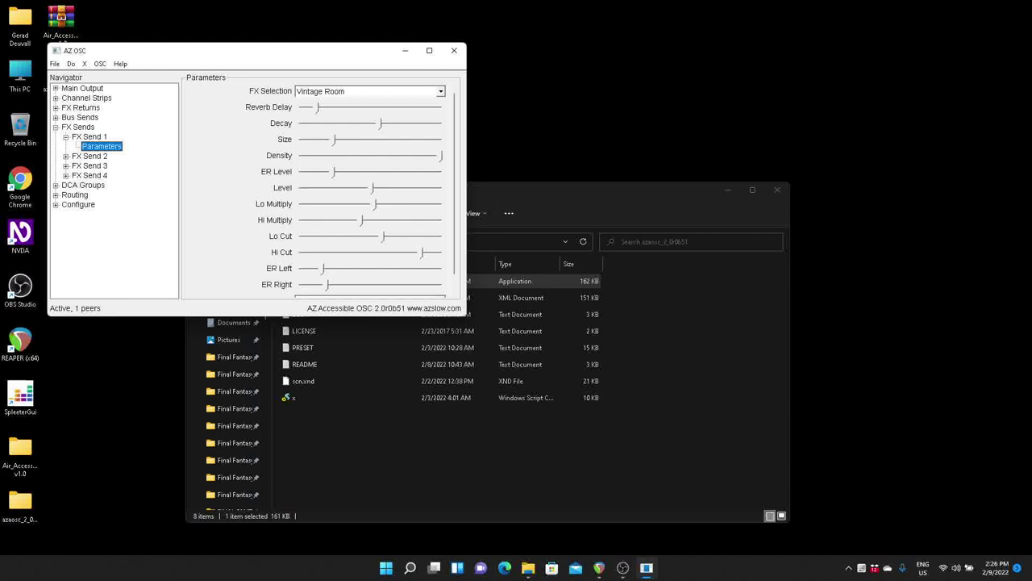
Go through all Vintage Room parameters of FX Send 1, from Reverb Delay to Freeze, and return to the Navigator.
key("Tab")
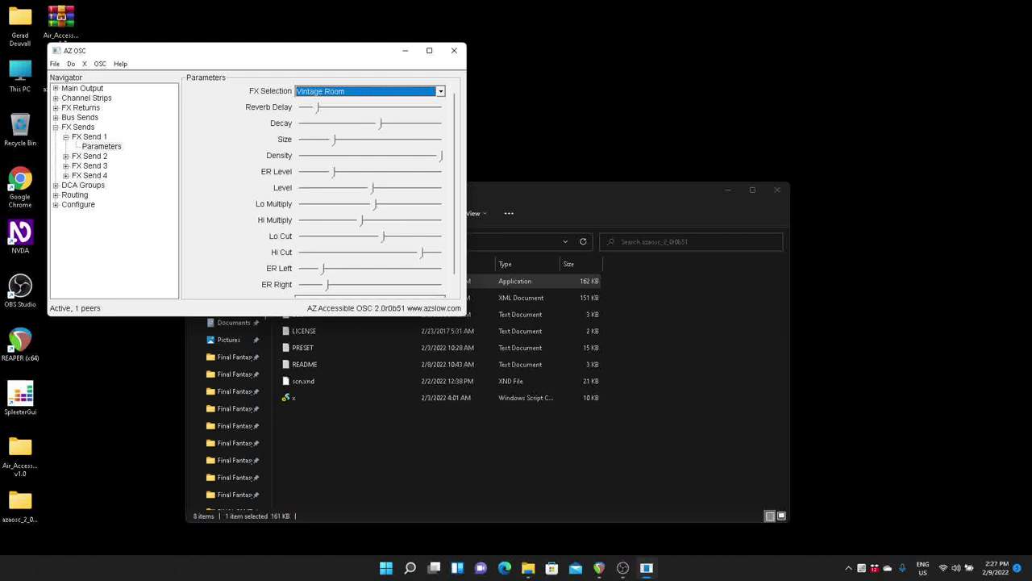
key("Tab")
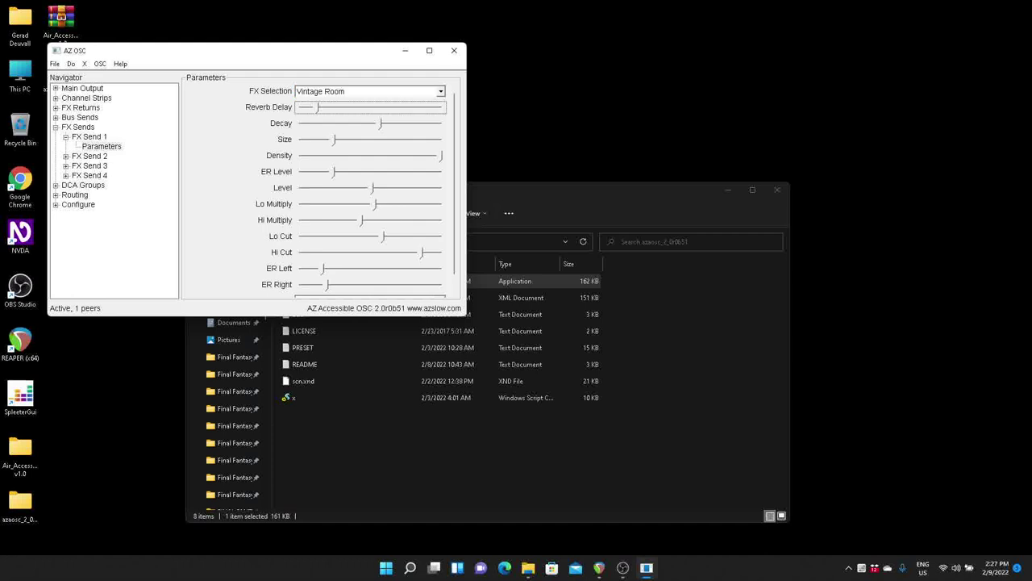
key("Tab")
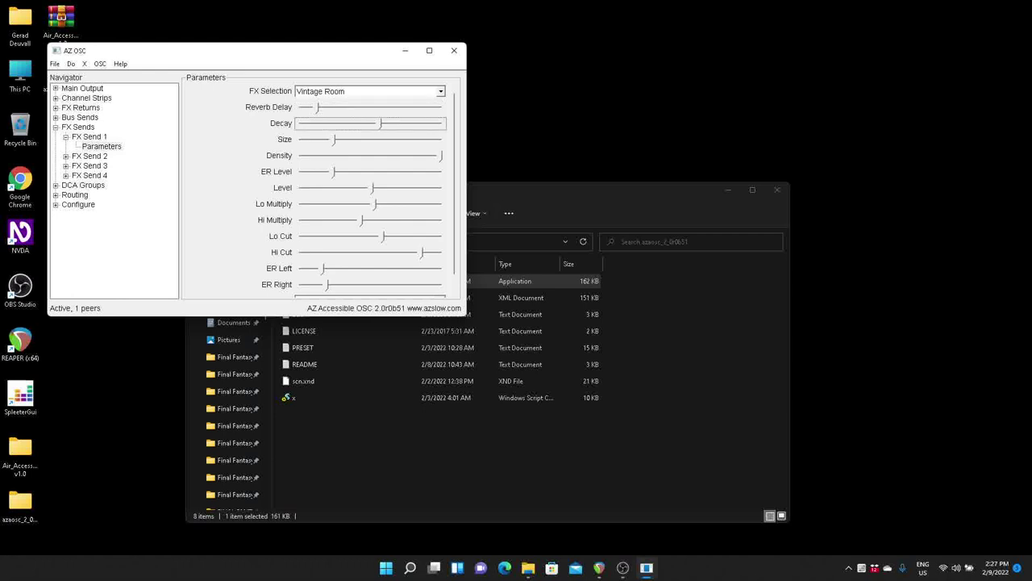
key("Tab")
key("Tab")
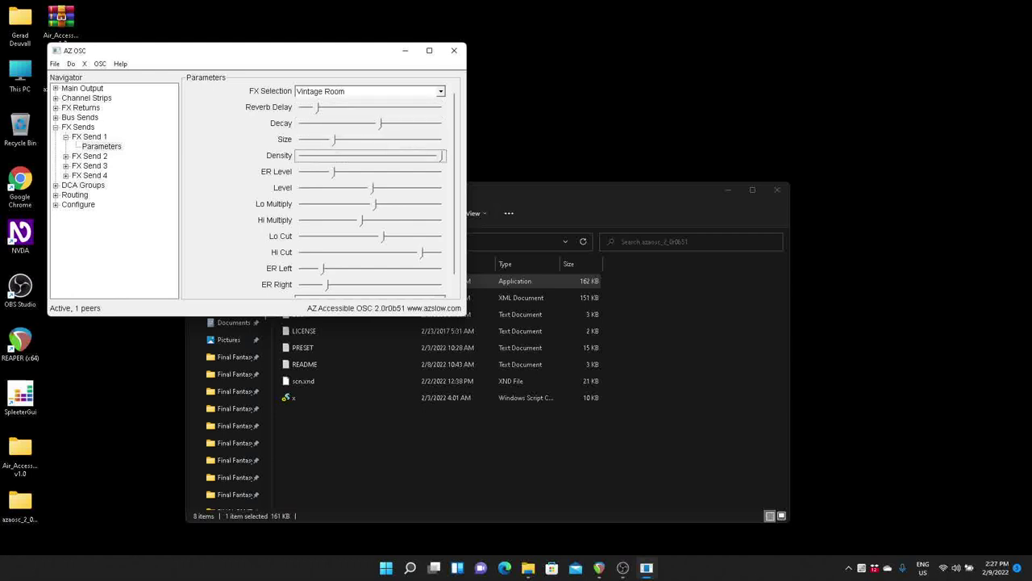
key("Tab")
key("Tab")
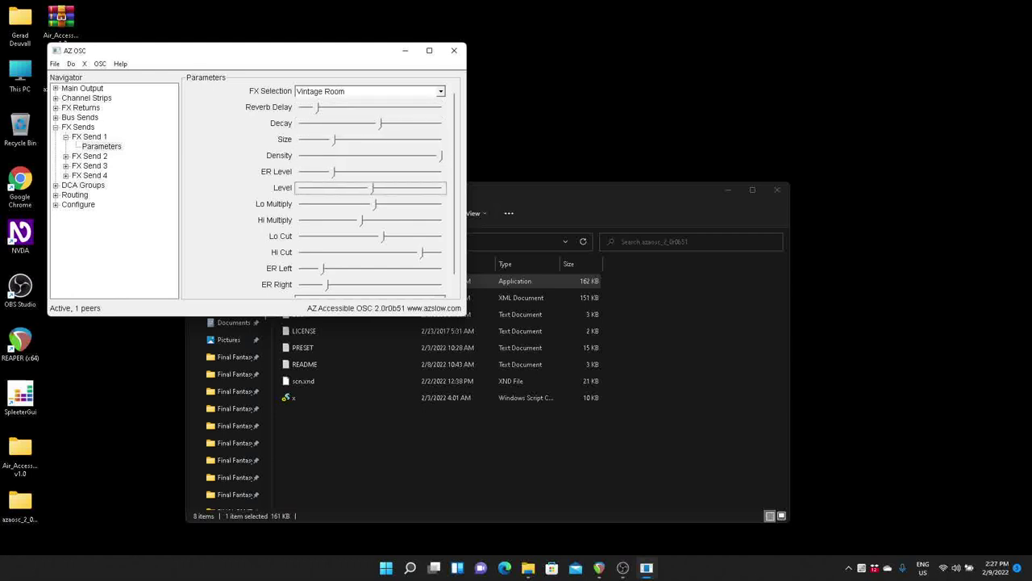
key("Tab")
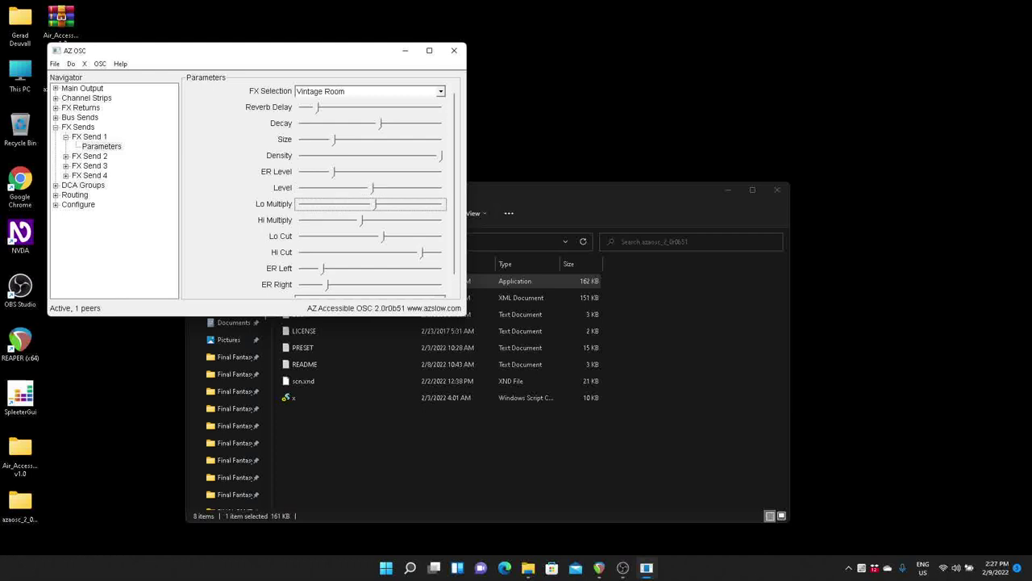
key("Tab")
key("Tab")
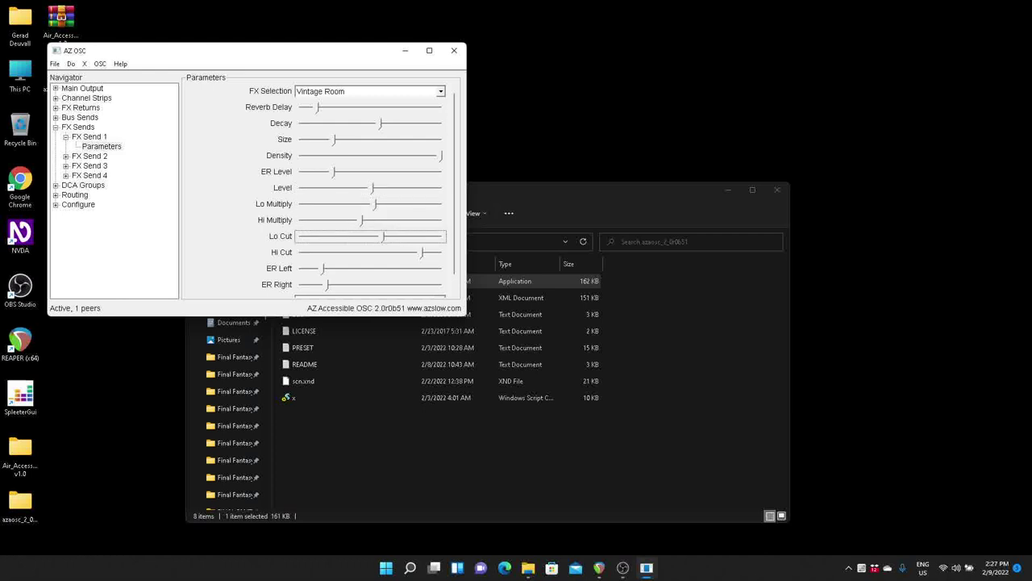
key("Tab")
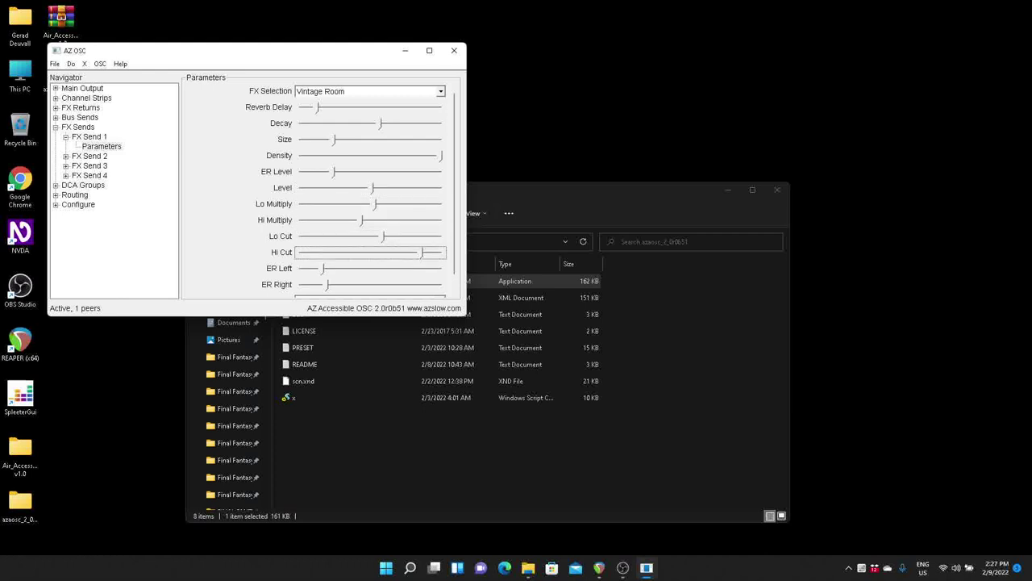
key("Tab")
key("Tab")
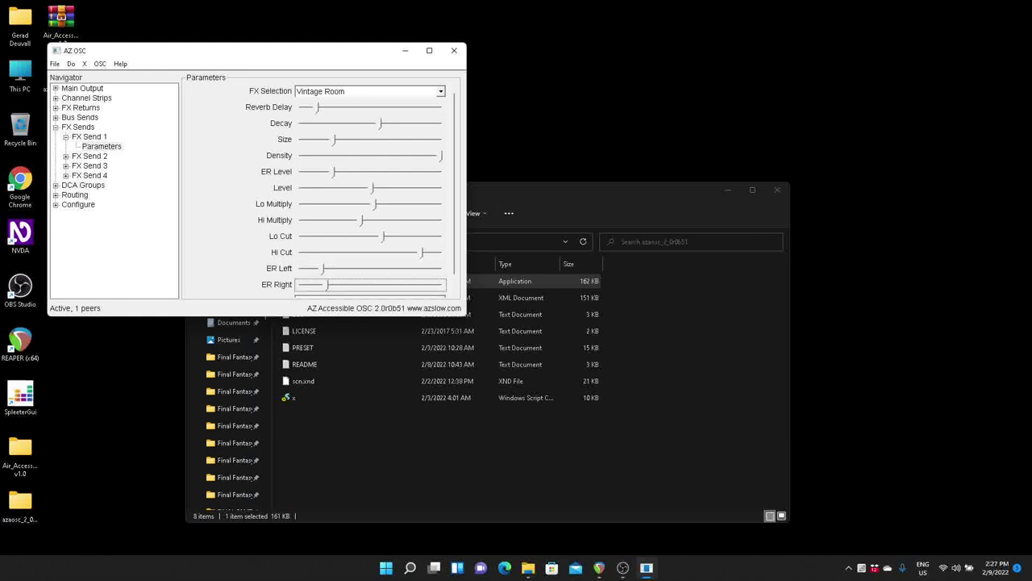
key("Tab")
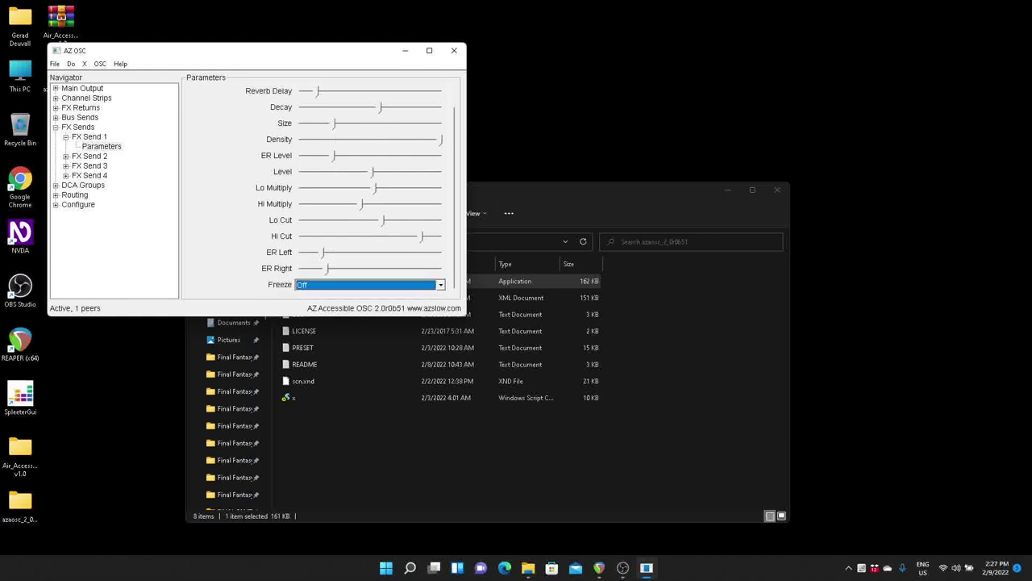
key("Tab")
key("Tab")
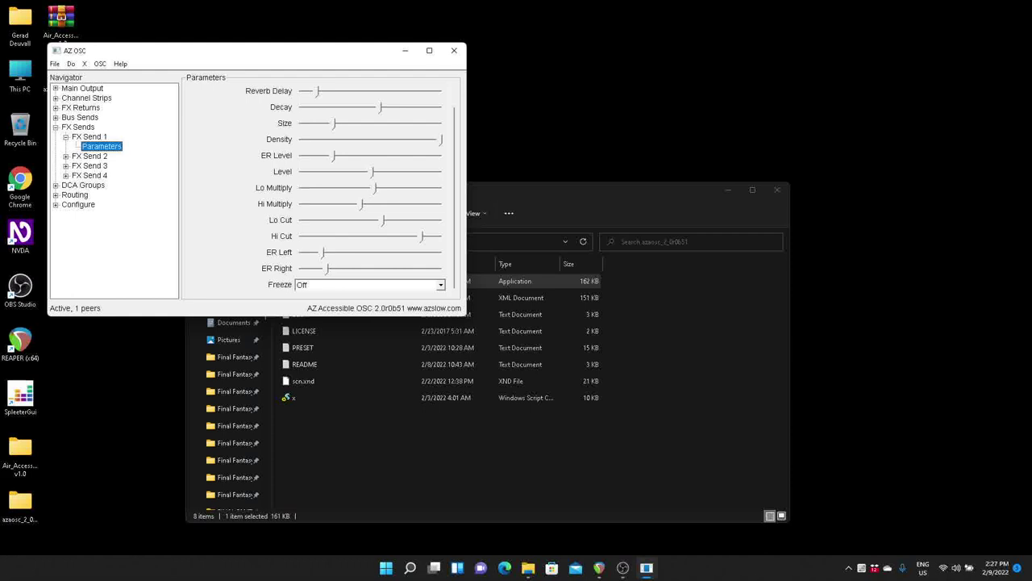
Change the FX Selection of FX Send 1 to Rythm Delay on its Parameters page.
key("Tab")
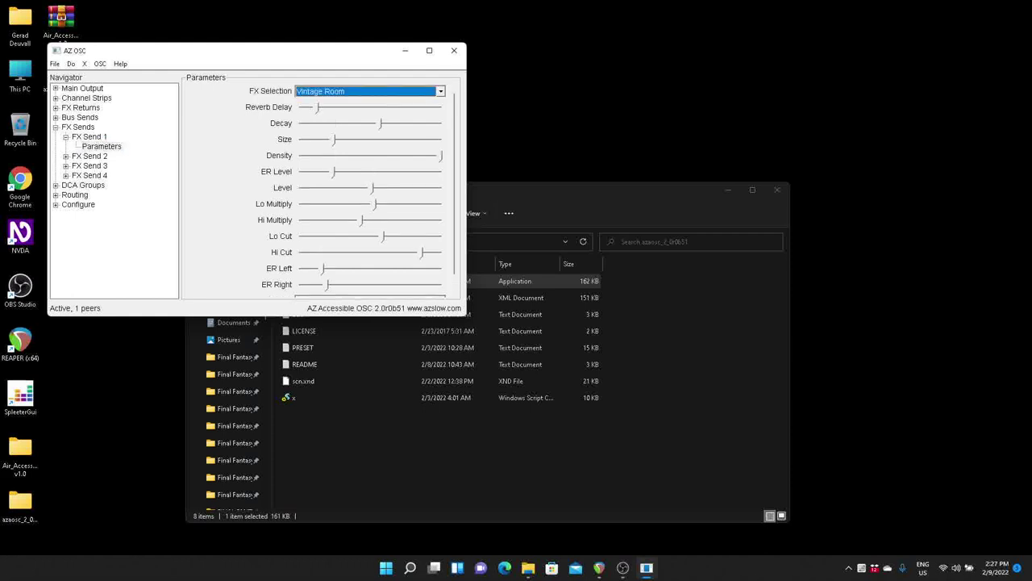
key("Down")
key("Down")
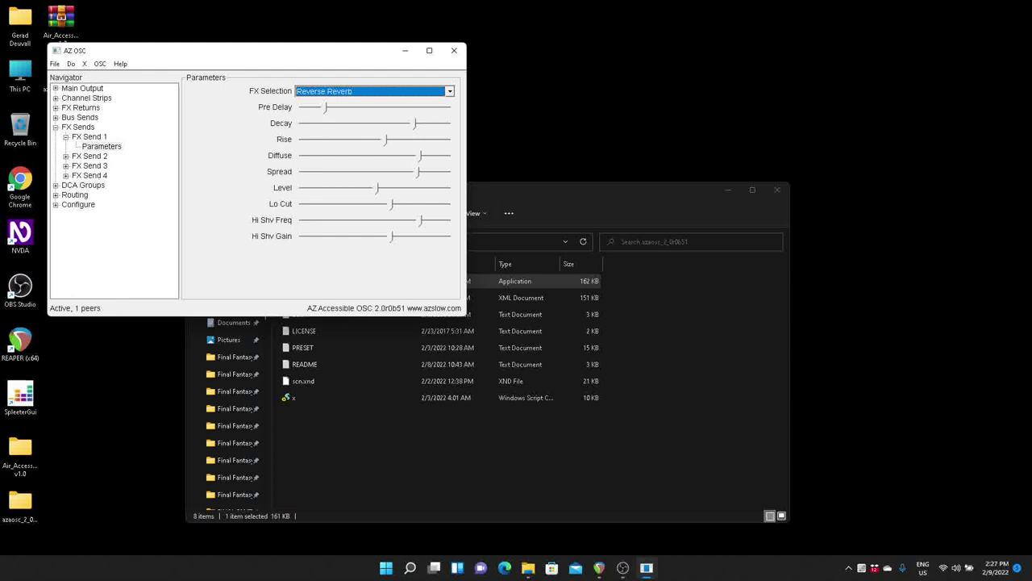
key("Down")
key("Down")
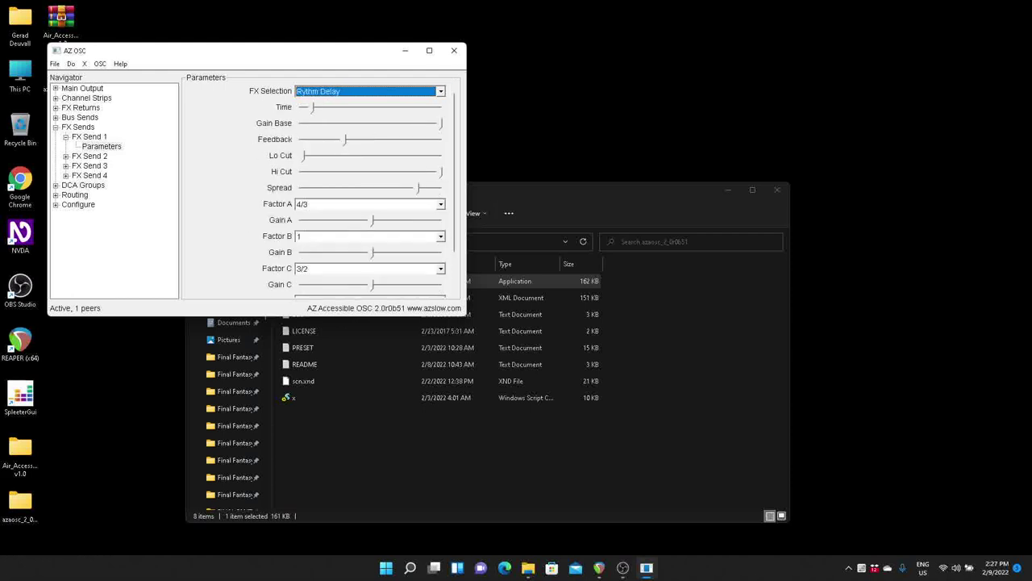
Go through all Rythm Delay parameters of FX Send 1, from Time to Dry, and return to the Navigator.
key("Tab")
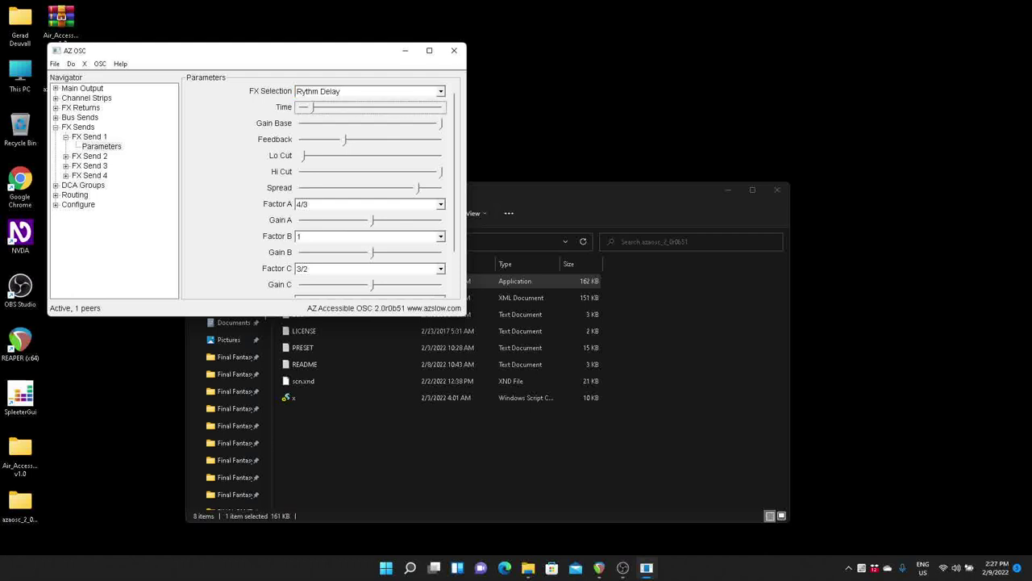
key("Tab")
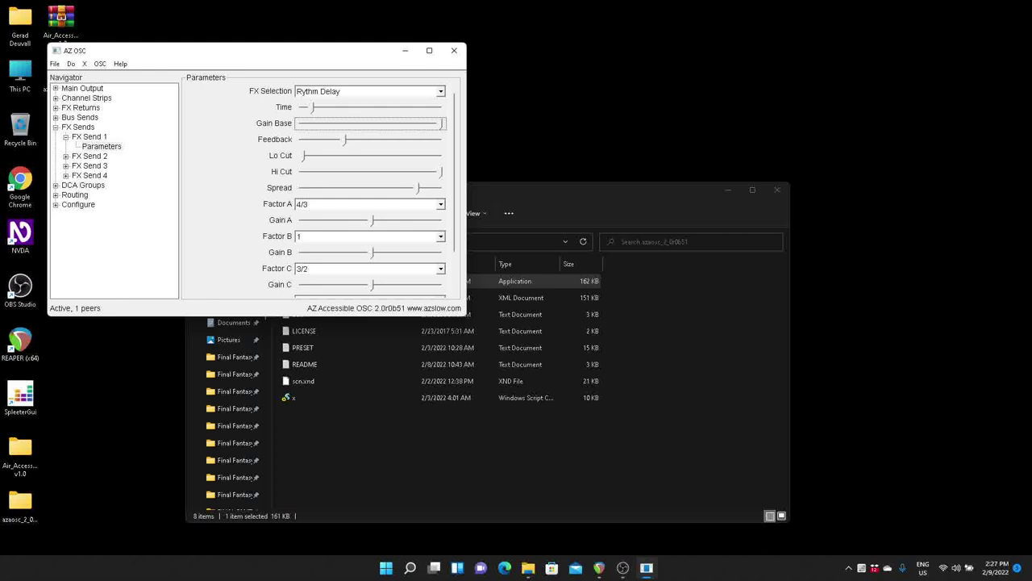
key("Tab")
key("Tab")
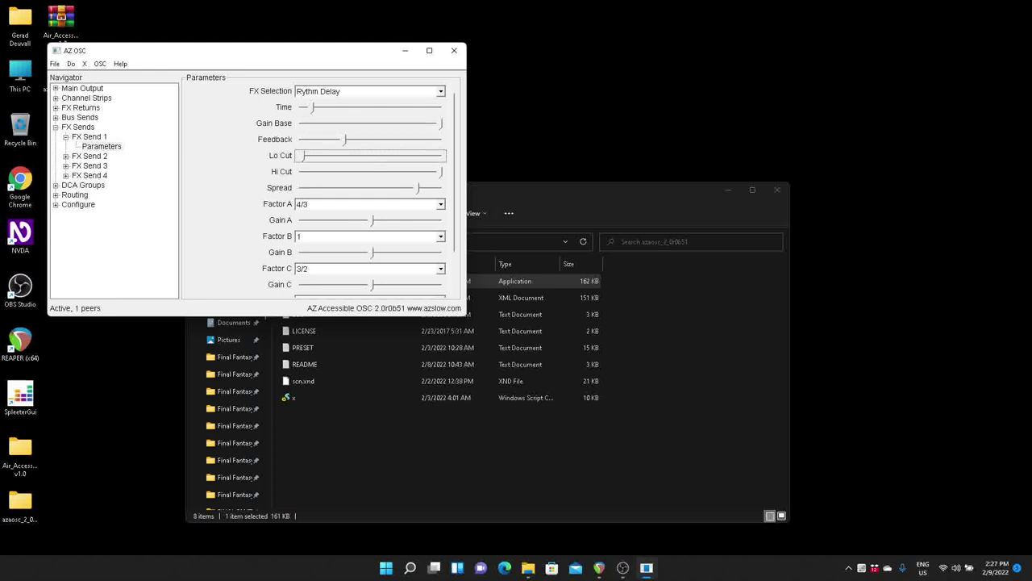
key("Tab")
key("Tab")
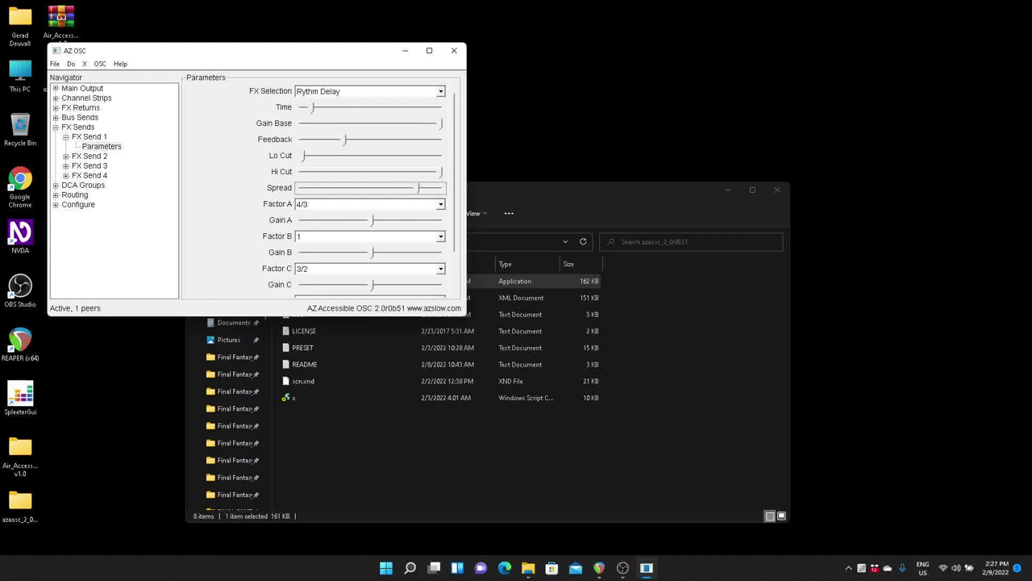
key("Tab")
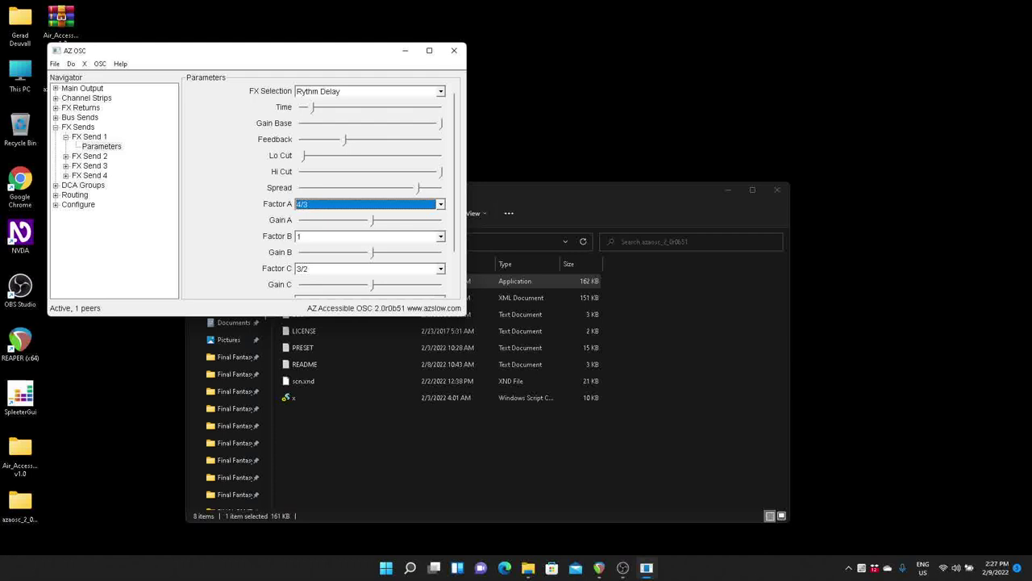
key("Tab")
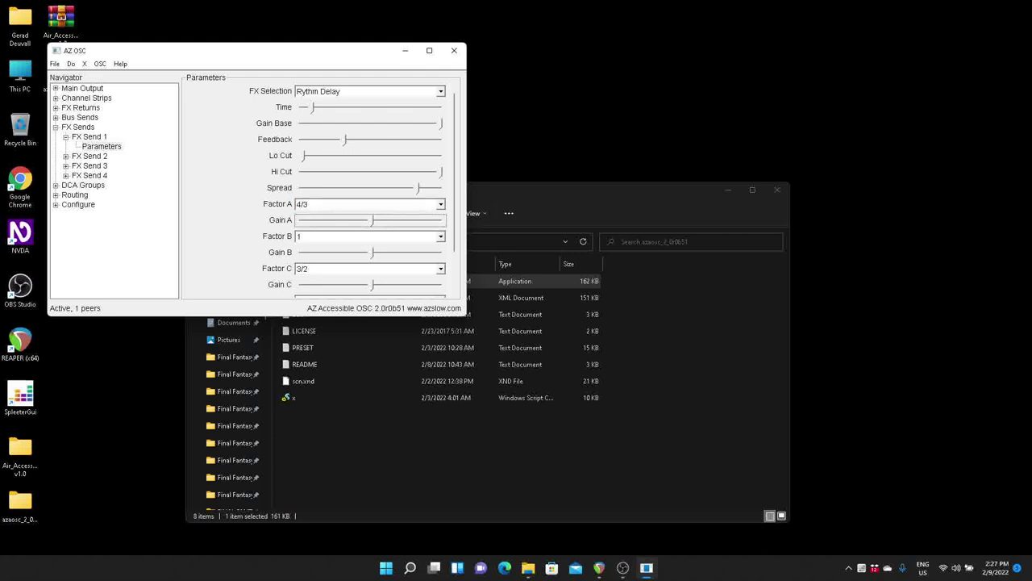
key("Tab")
key("Tab")
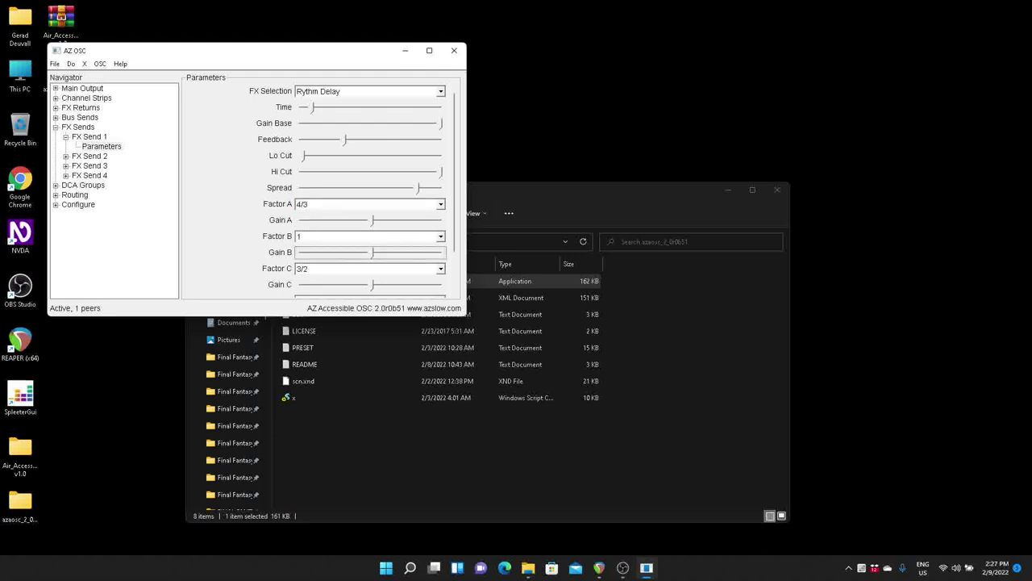
key("Tab")
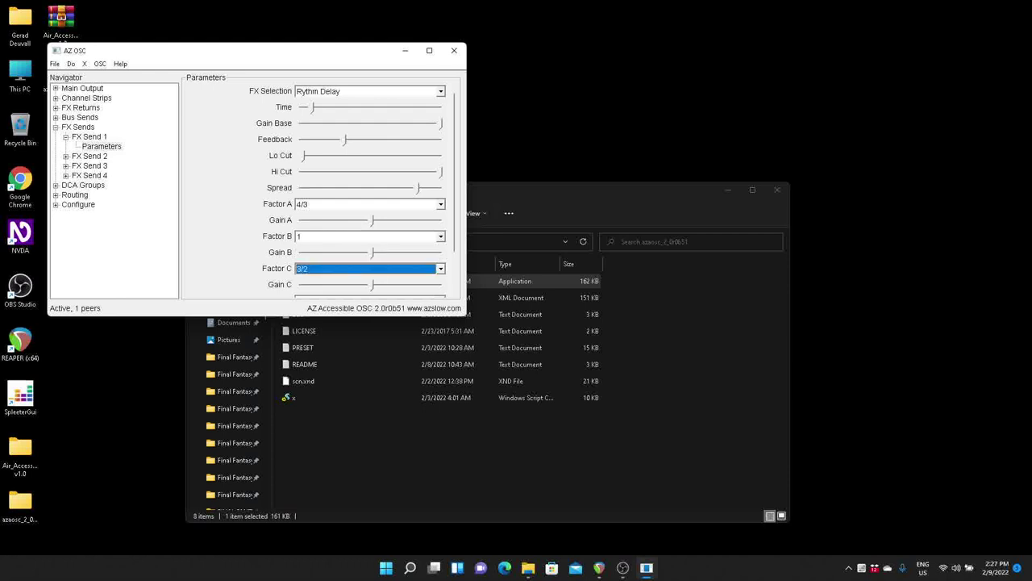
key("Tab")
key("Tab")
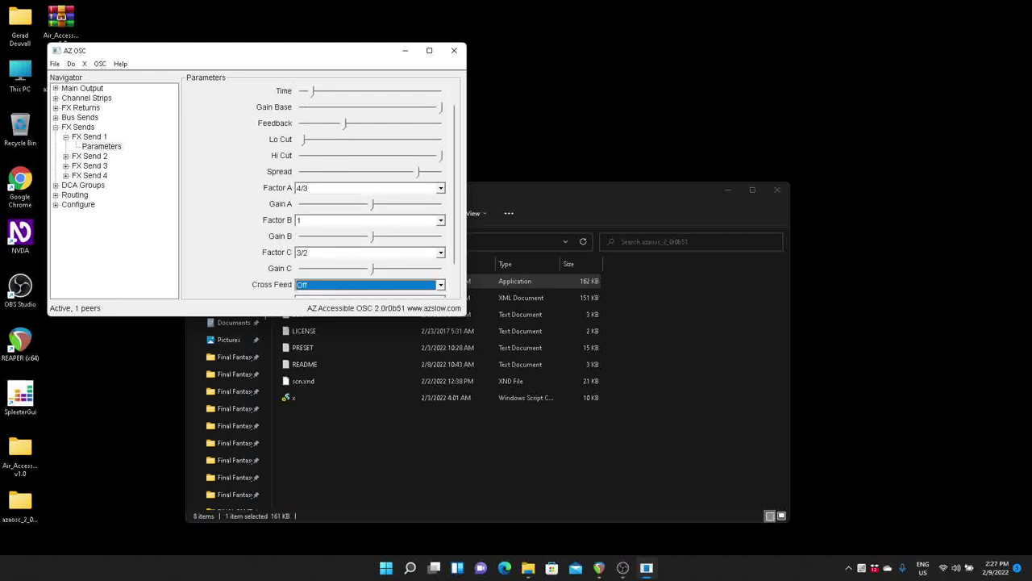
key("Tab")
key("Tab")
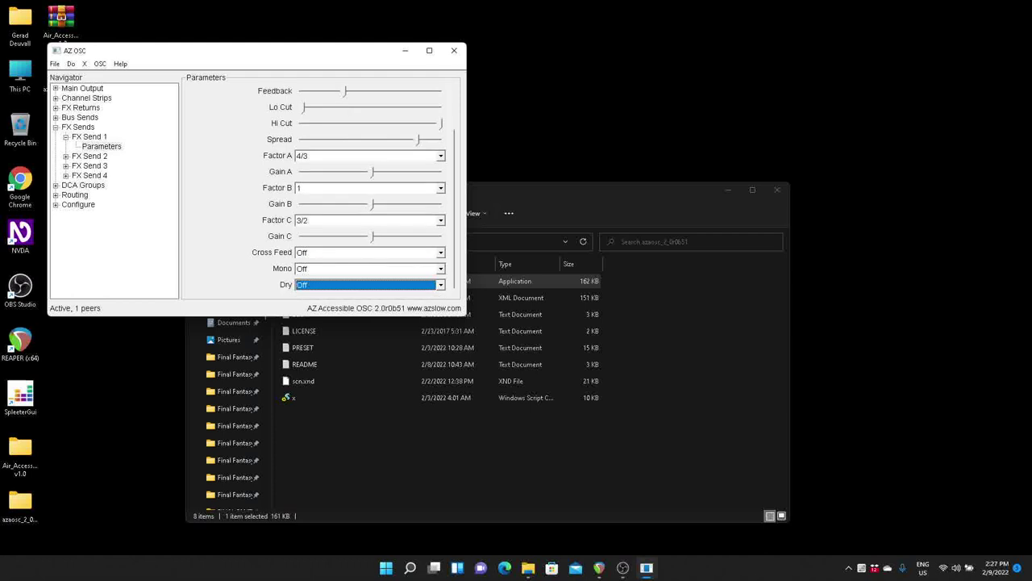
key("Tab")
key("Tab")
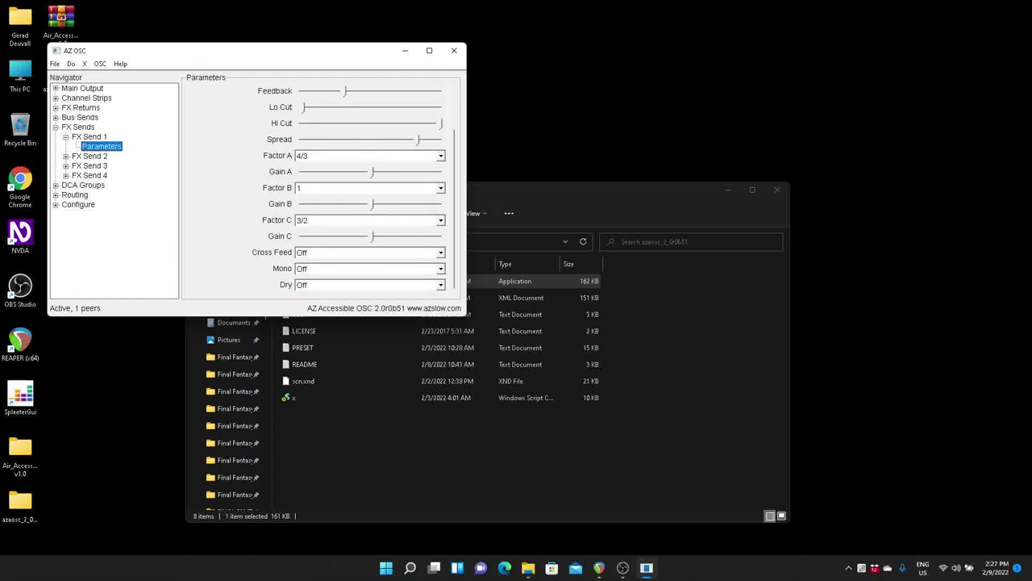
Try 3 Tap Delay, Stereo Delay and Reverse Reverb as the FX Selection of FX Send 1, and restore Rythm Delay.
key("Tab")
key("Up")
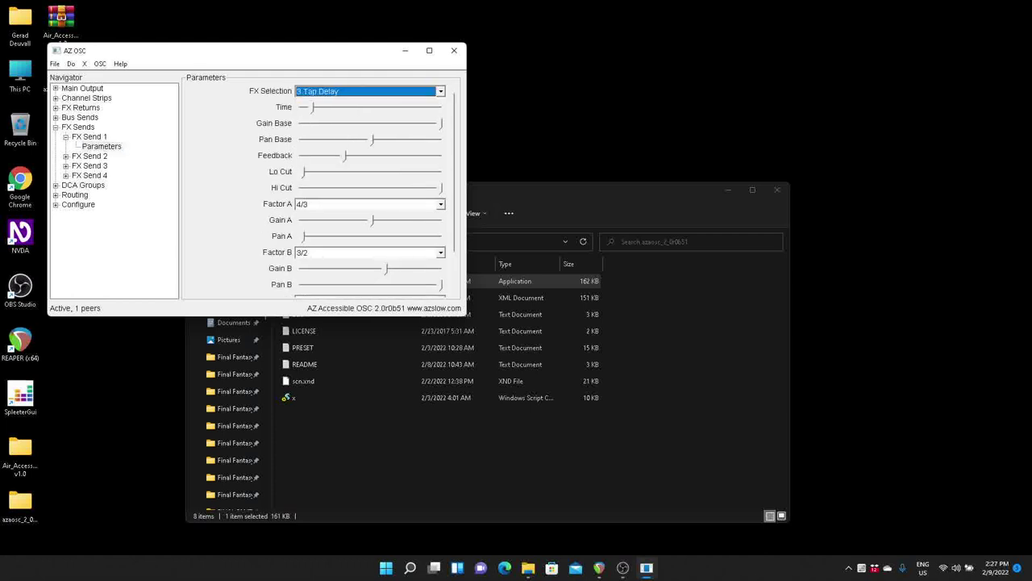
key("Up")
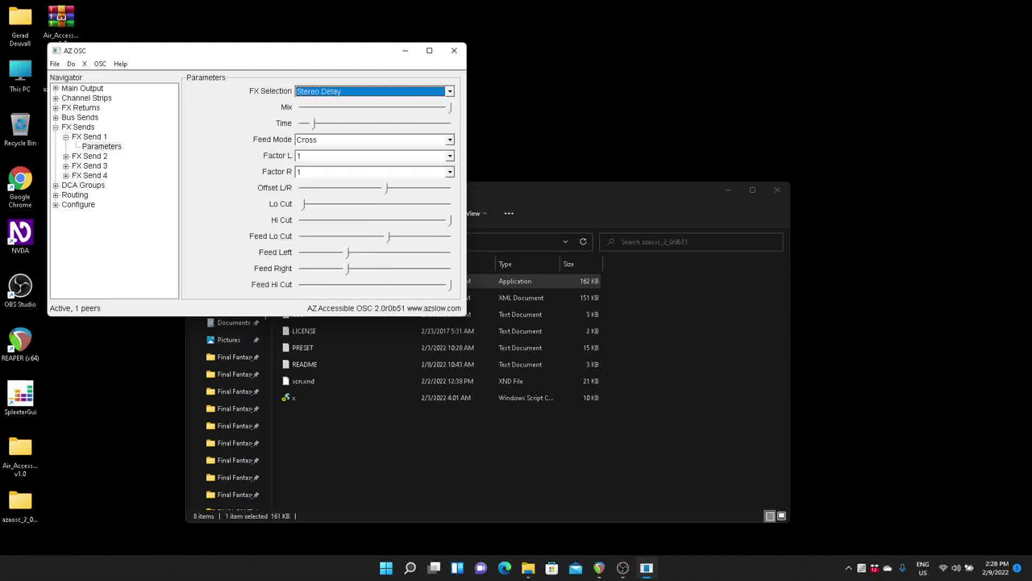
key("Up")
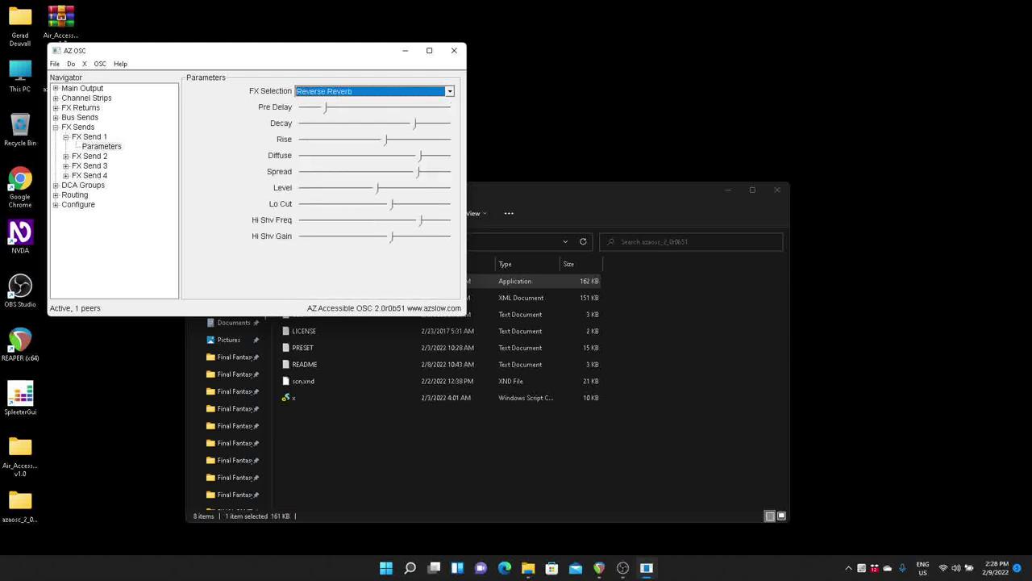
key("Down")
key("Down")
key("Down")
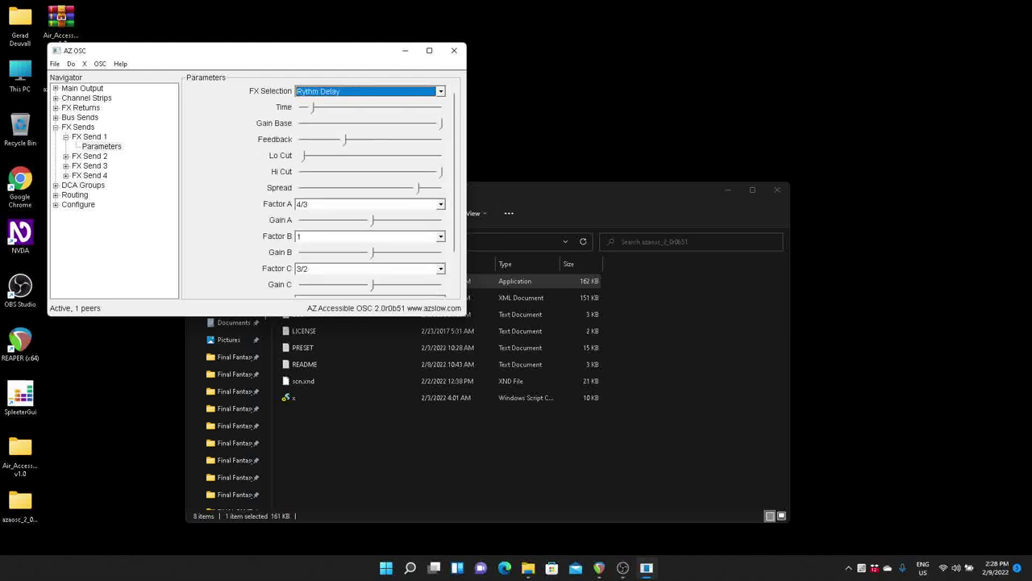
Change the FX Selection of FX Send 1 to Stereo Chorus and review its Speed, Depth L and Depth R parameters.
key("Down")
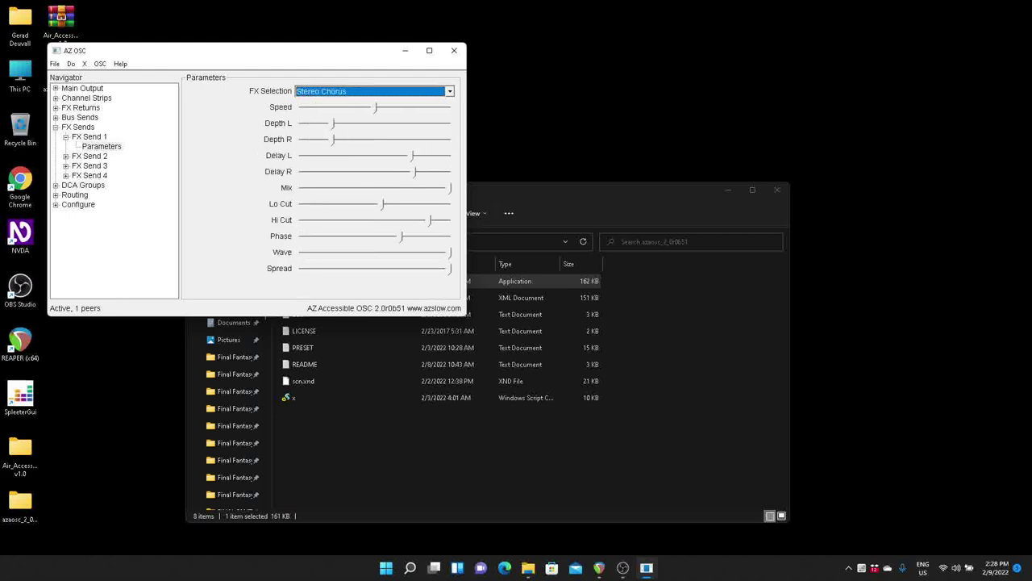
key("Tab")
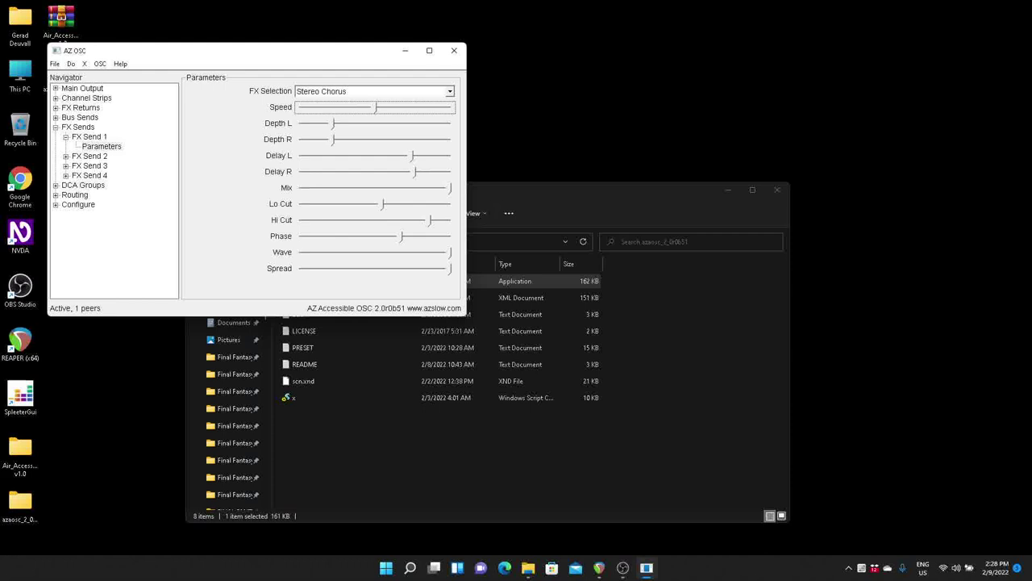
key("Tab")
key("Tab")
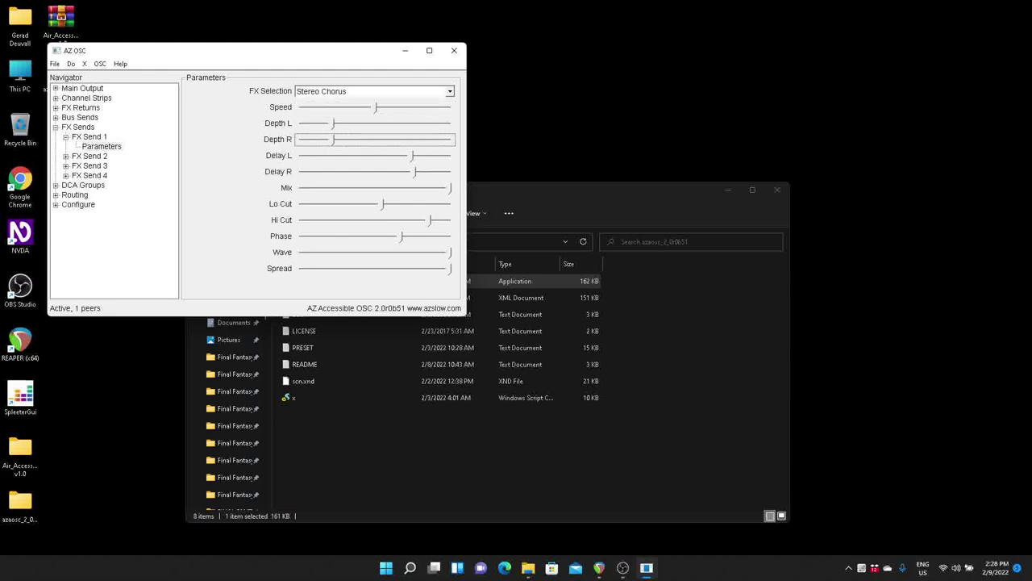
left_click(102, 146)
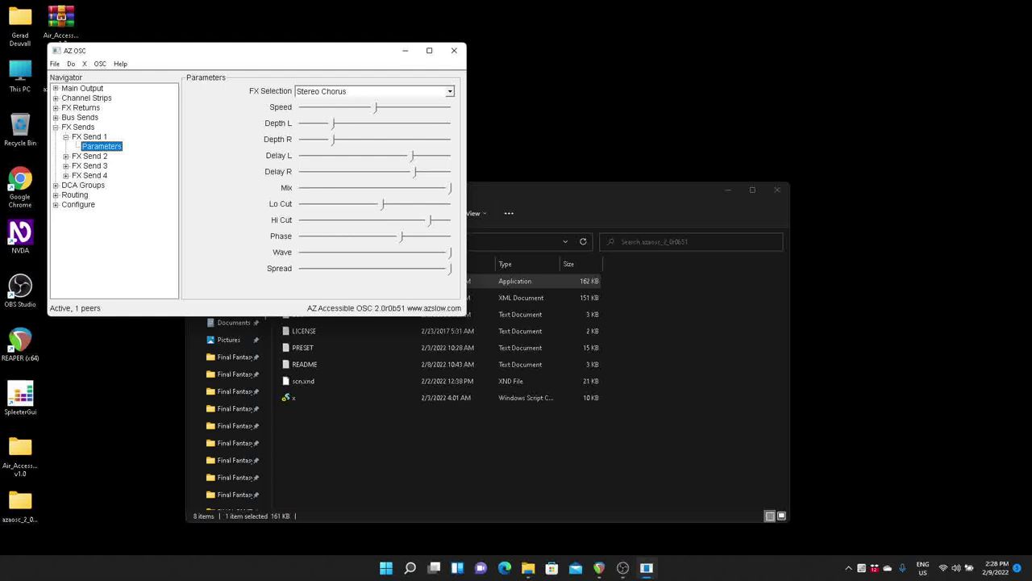
Collapse FX Send 1 and the whole FX Sends branch in the Navigator.
left_click(89, 136)
key("Left")
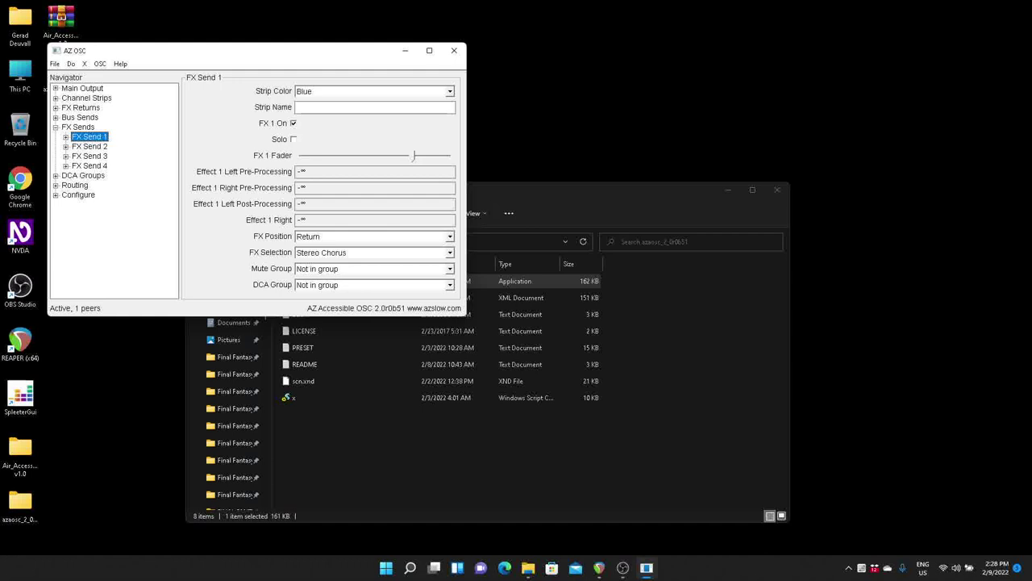
key("Left")
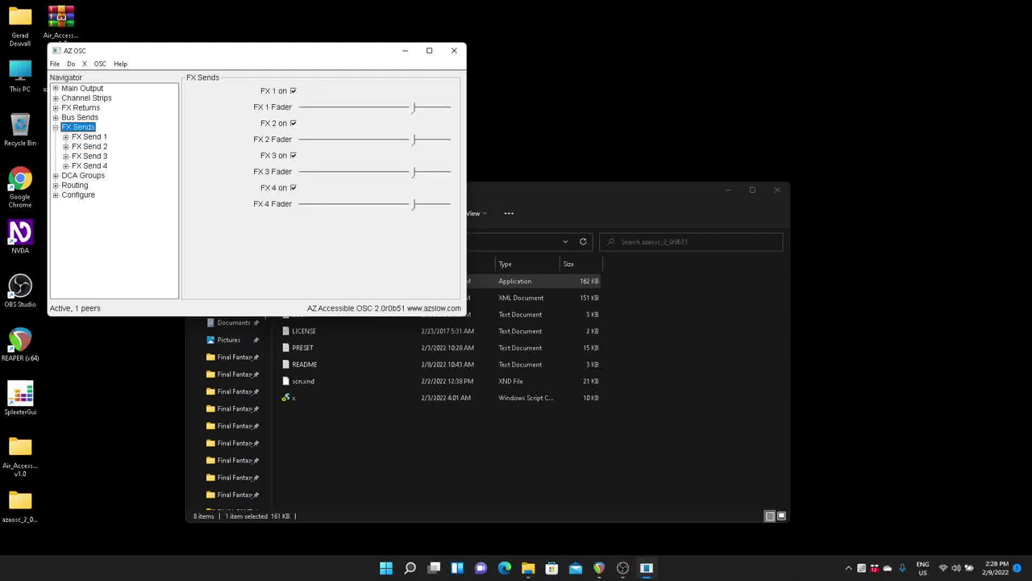
key("Left")
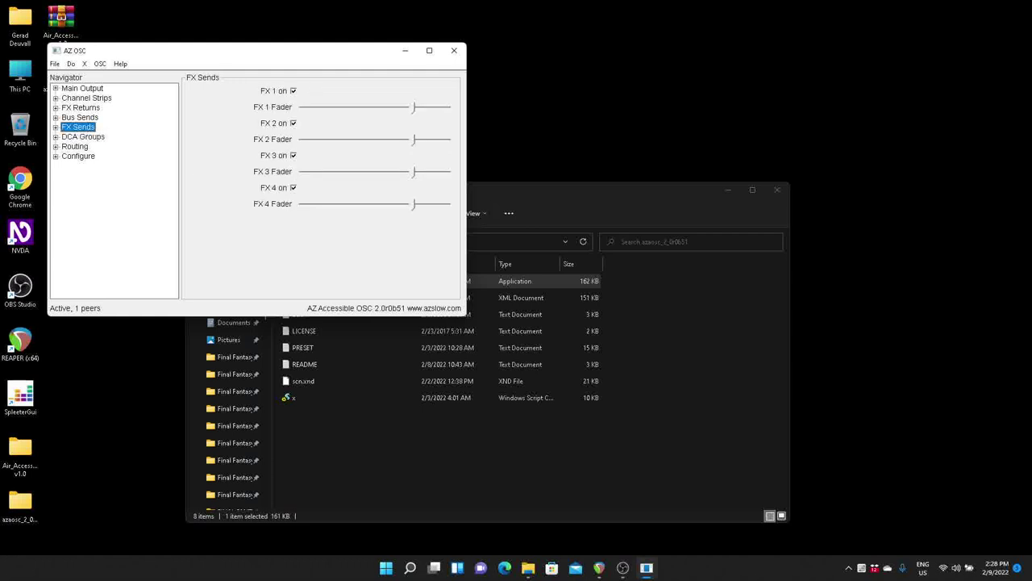
Open the DCA Groups page and go through the on switches and faders of DCA 1 to DCA 4.
key("Down")
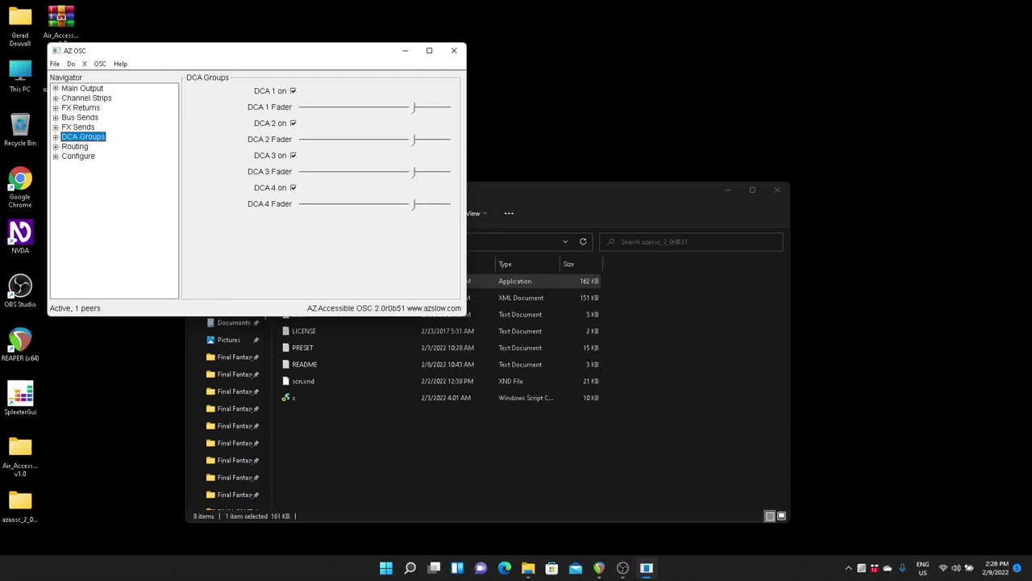
key("Tab")
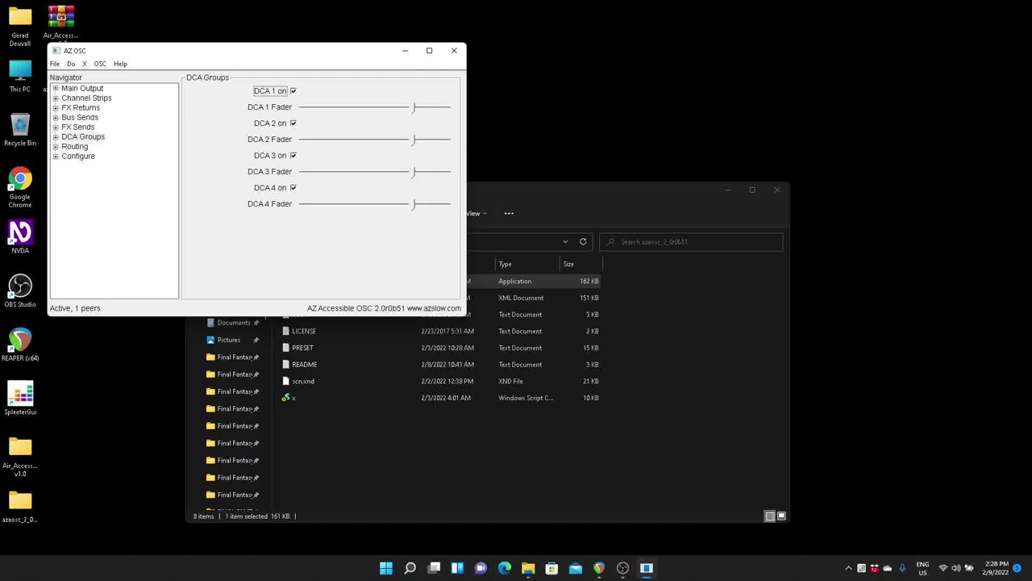
key("Tab")
key("Tab")
key("Tab")
key("Tab")
key("Tab")
key("Tab")
key("Tab")
key("Tab")
key("Tab")
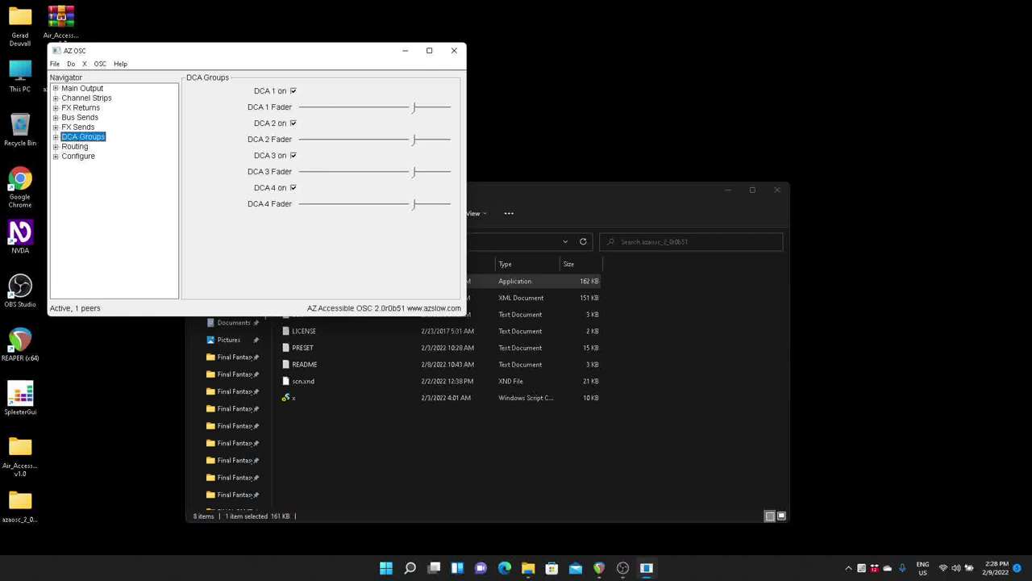
Expand DCA Groups, review the DCA 1 controls from DCA Color to DCA 1 Fader, and collapse the branch again.
key("Right")
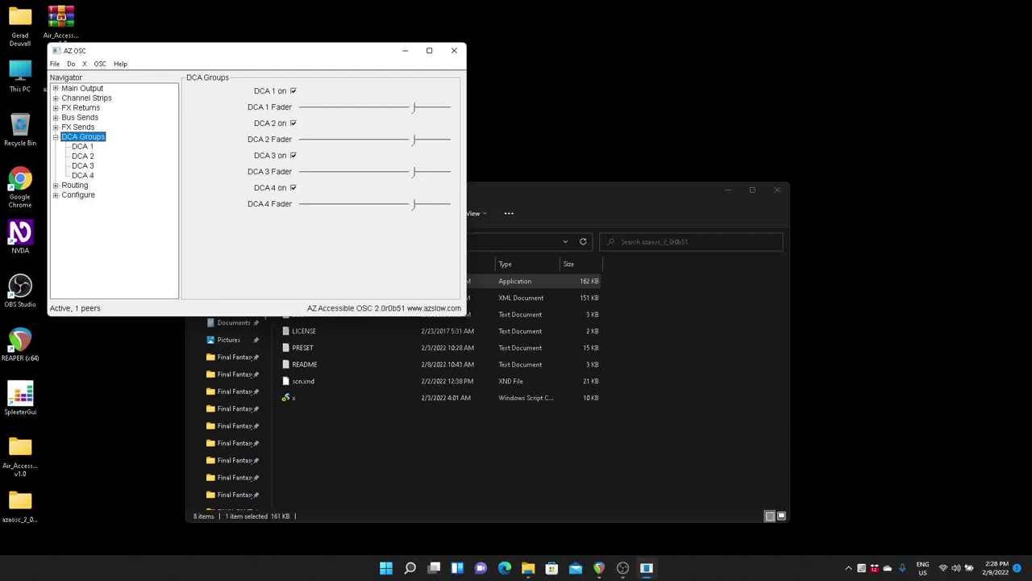
key("Down")
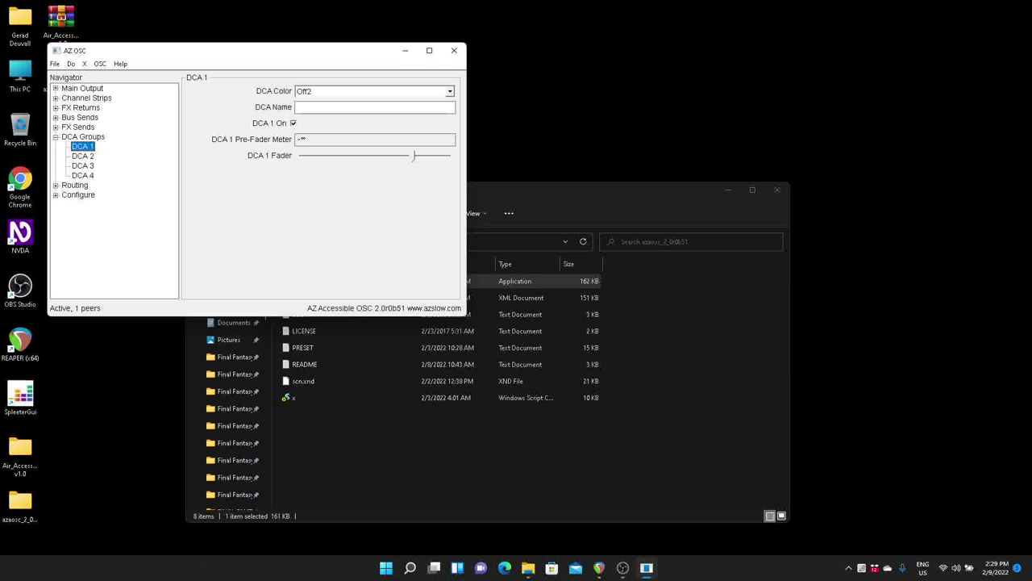
key("Tab")
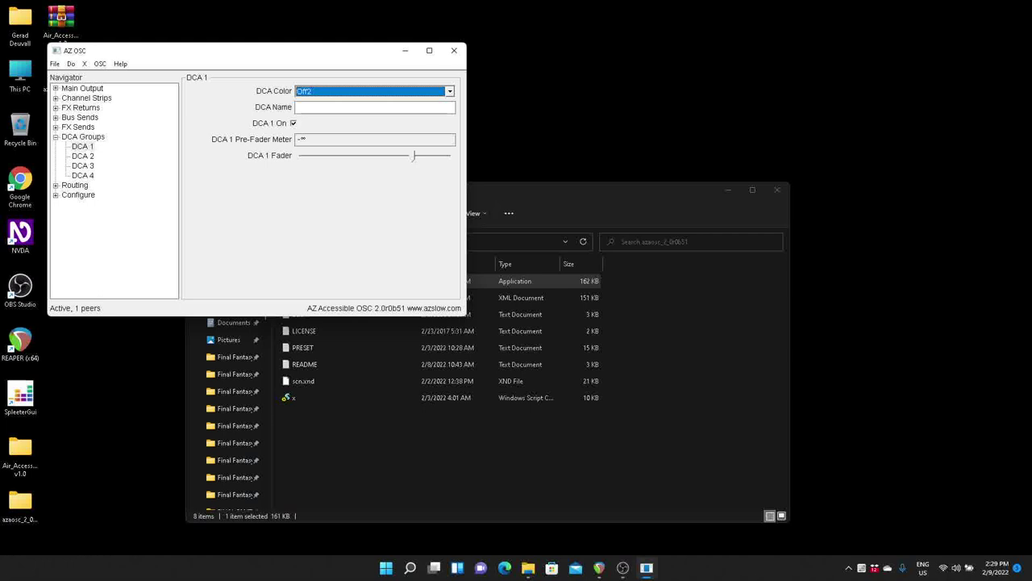
key("Tab")
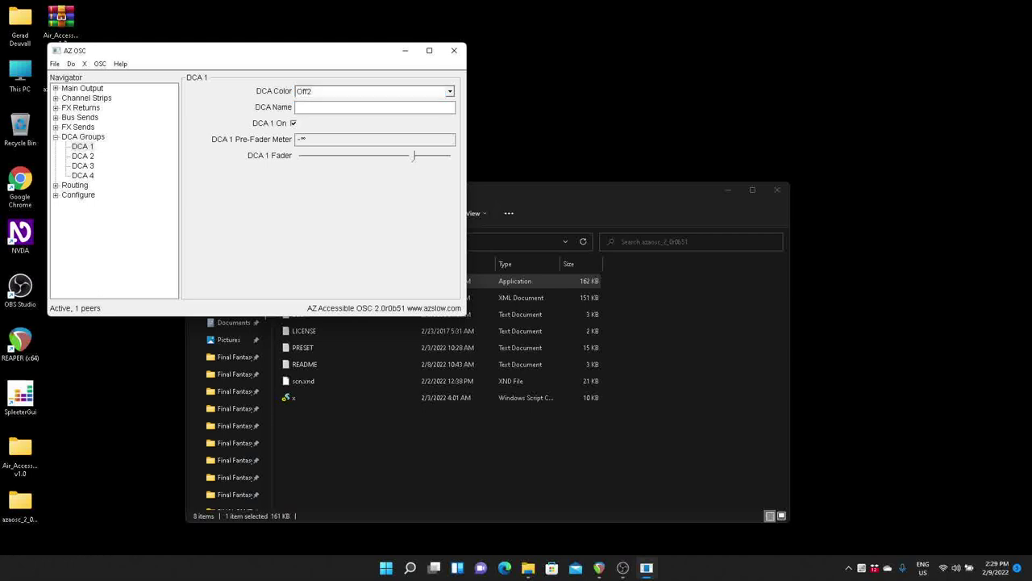
key("Tab")
key("Tab")
left_click(375, 155)
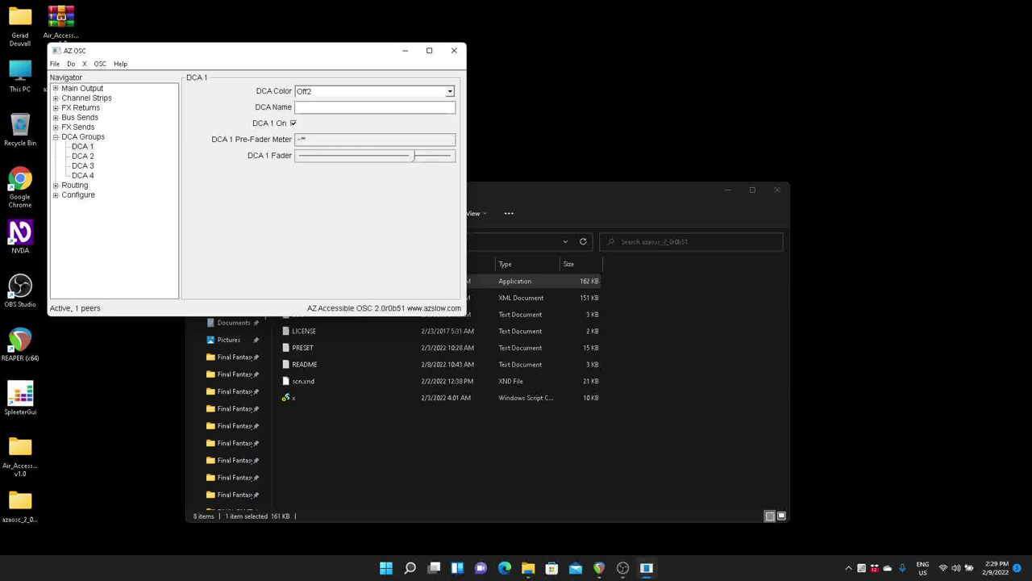
key("Tab")
key("Tab")
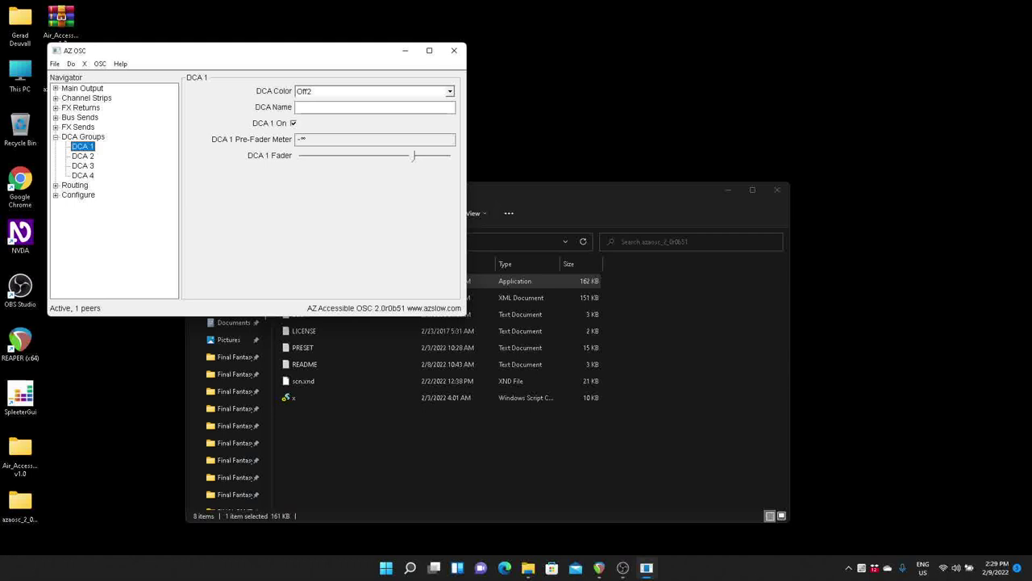
left_click(83, 136)
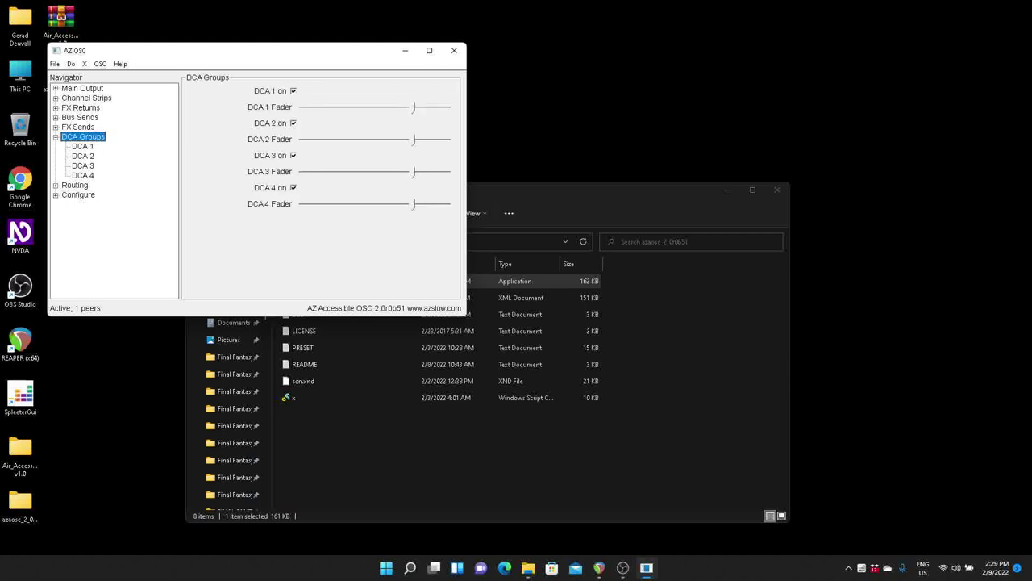
key("Left")
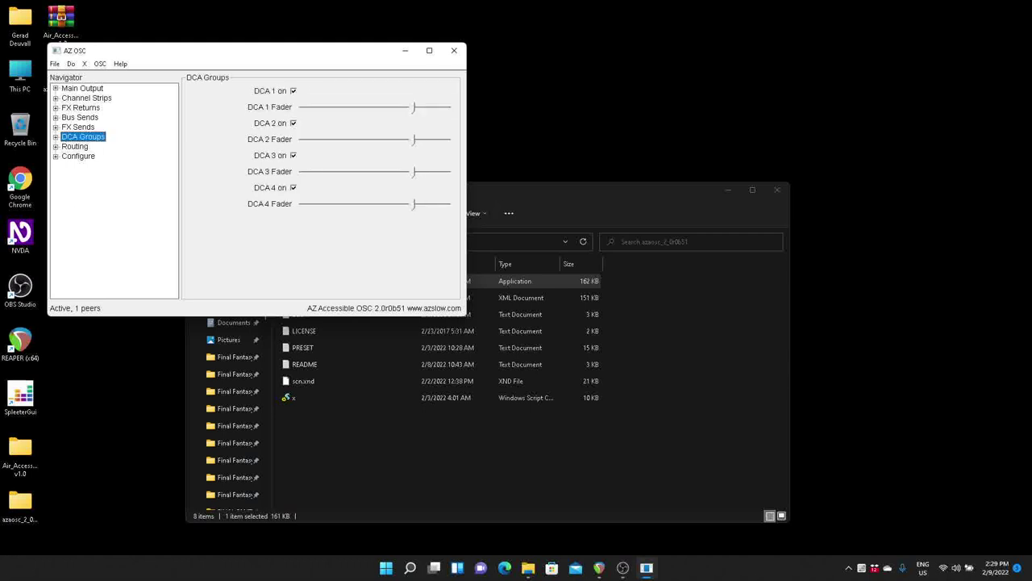
Open the Routing page and go through the source options available for Main Outputs.
left_click(74, 146)
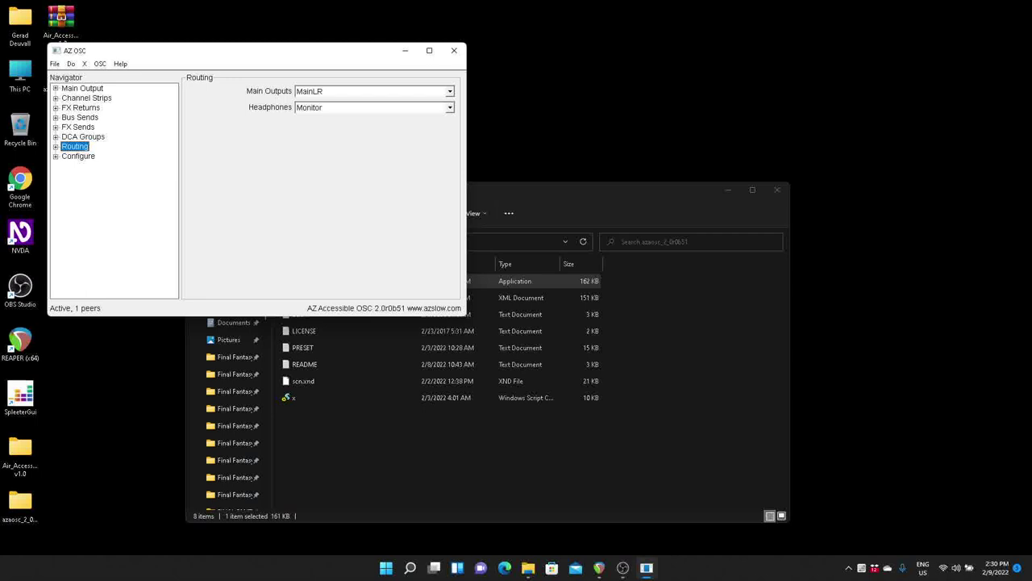
key("Tab")
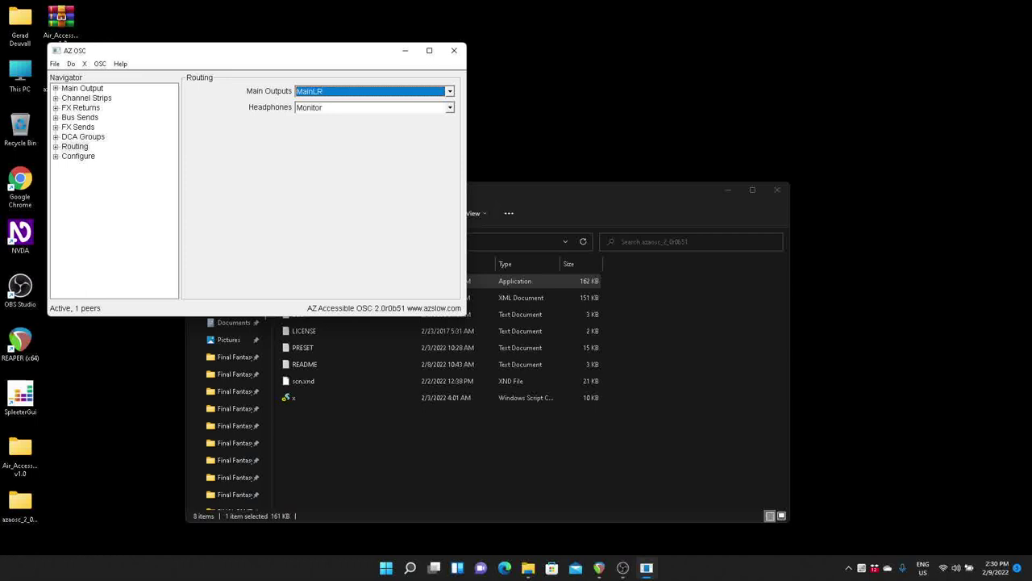
key("Down")
key("Down")
key("Down")
key("Down")
key("Down")
key("Down")
key("Down")
key("Down")
key("Down")
Go through the source options for Headphones on the Routing page and return to the Navigator.
left_click(371, 108)
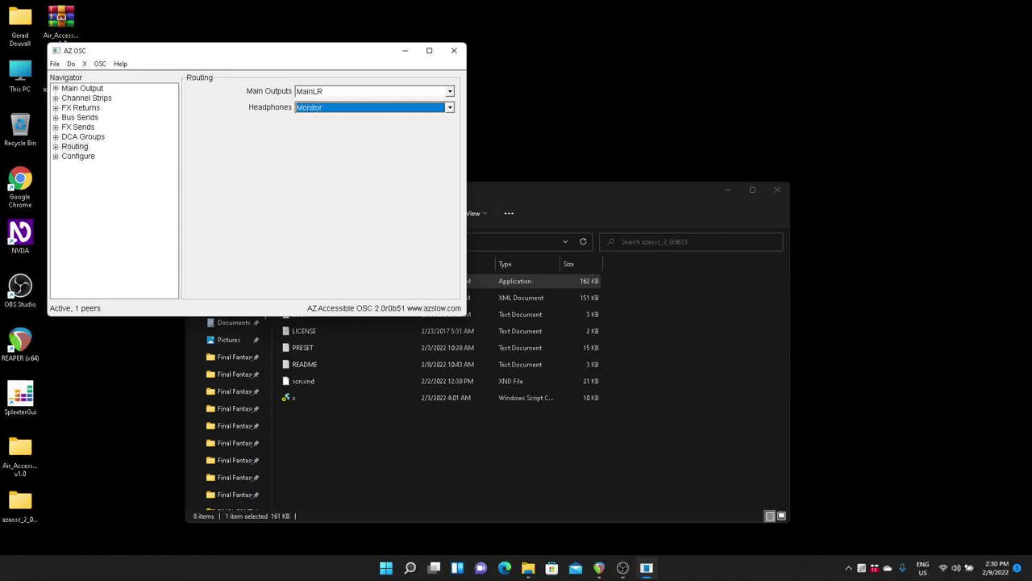
key("Up")
key("Up")
key("Up")
key("Down")
key("Down")
key("Down")
key("Tab")
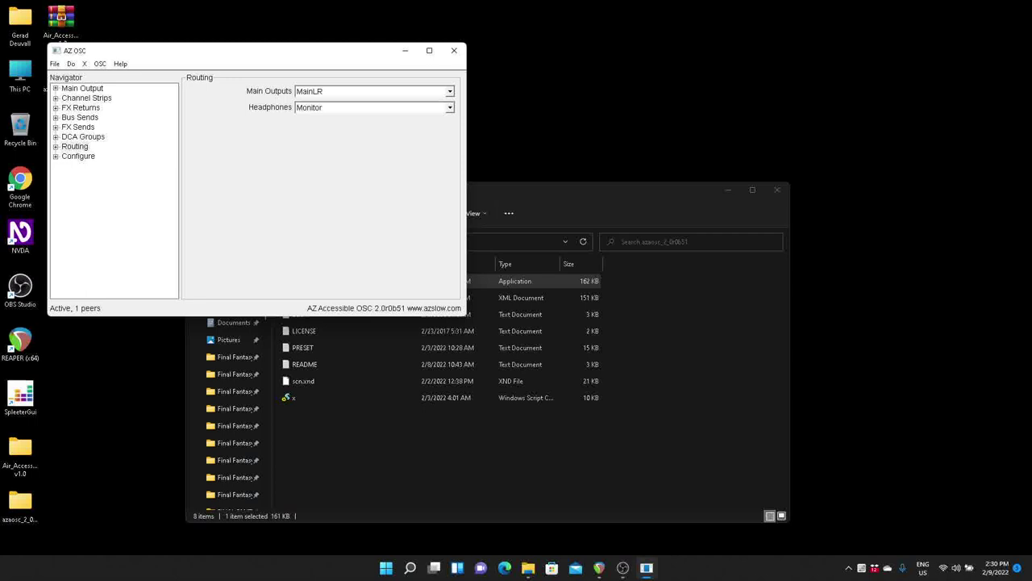
key("Tab")
Expand Routing, open Aux Sends, and browse the channel and bus sources available for Aux Send 1.
key("Right")
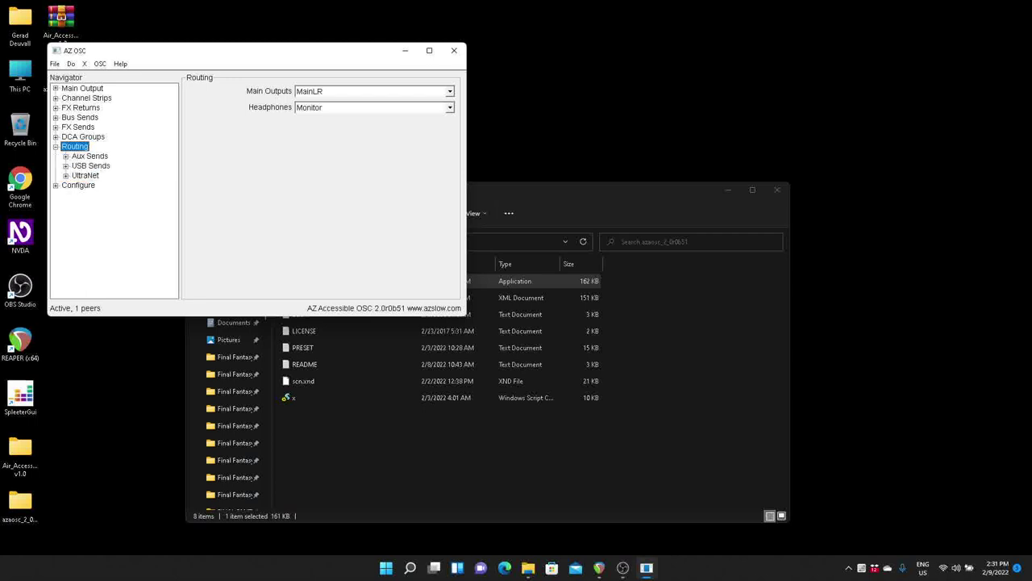
key("Down")
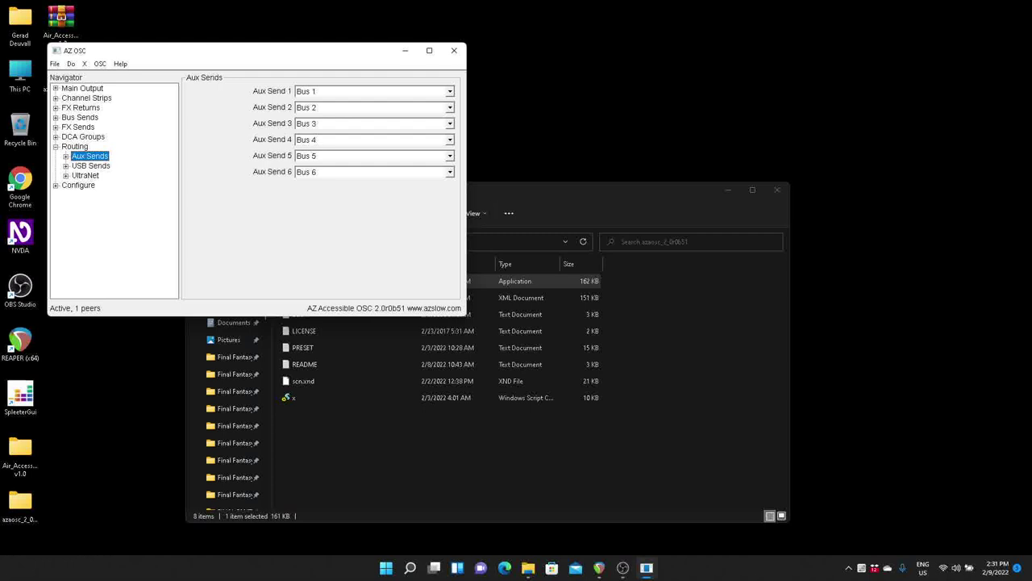
key("Tab")
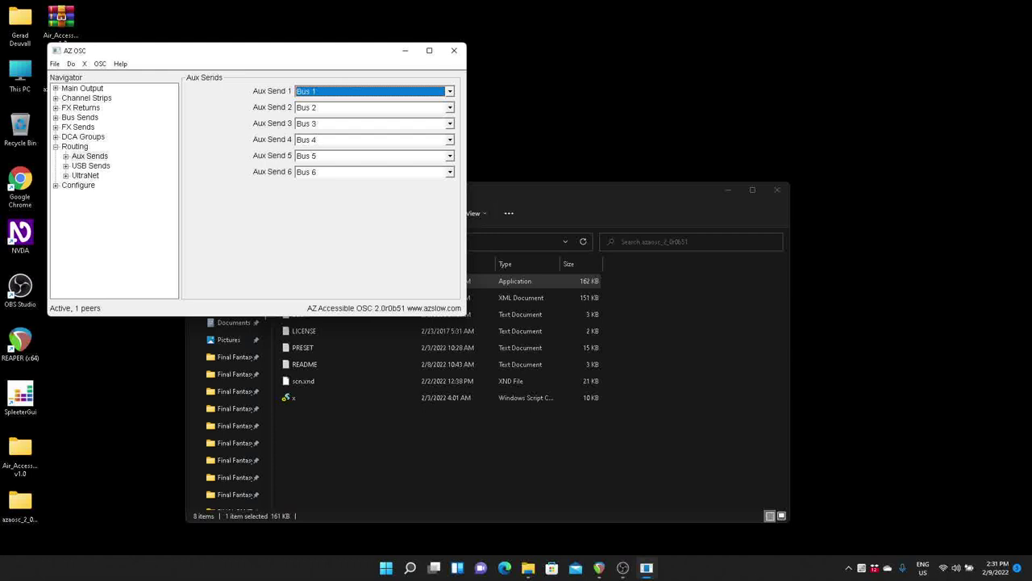
key("c")
key("Down")
key("Down")
key("b")
key("b")
key("Up")
key("Down")
key("Down")
key("Down")
key("Down")
key("Down")
key("Down")
key("Up")
key("Up")
key("Up")
Review the source assignments of Aux Send 2 to Aux Send 6 and return to the Navigator.
left_click(371, 107)
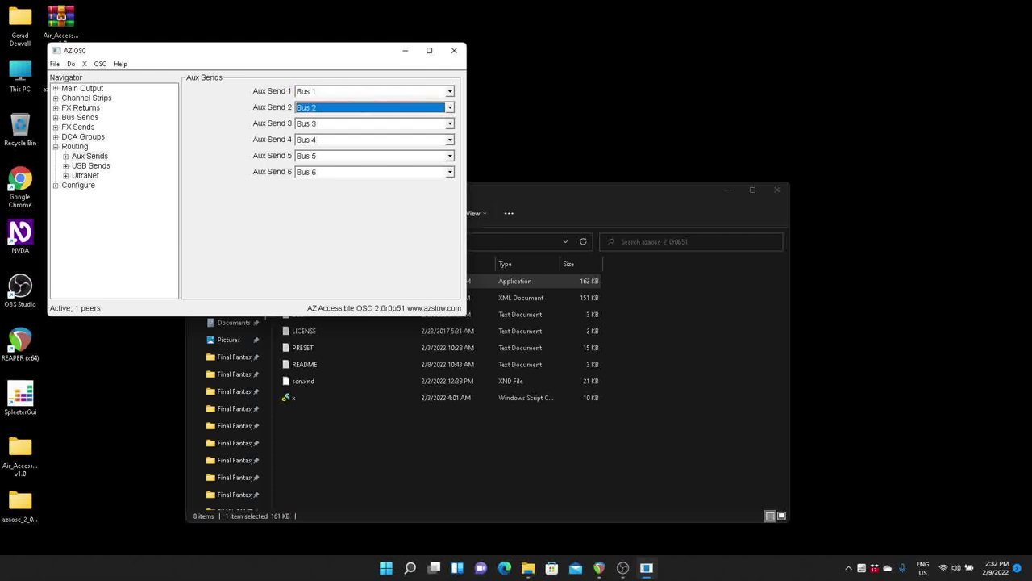
left_click(371, 123)
left_click(371, 140)
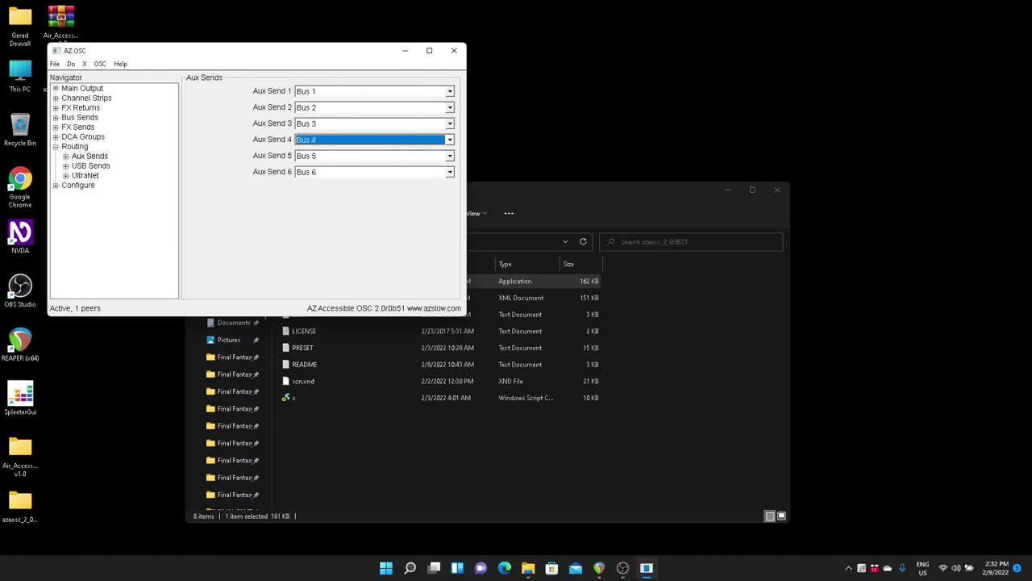
left_click(371, 156)
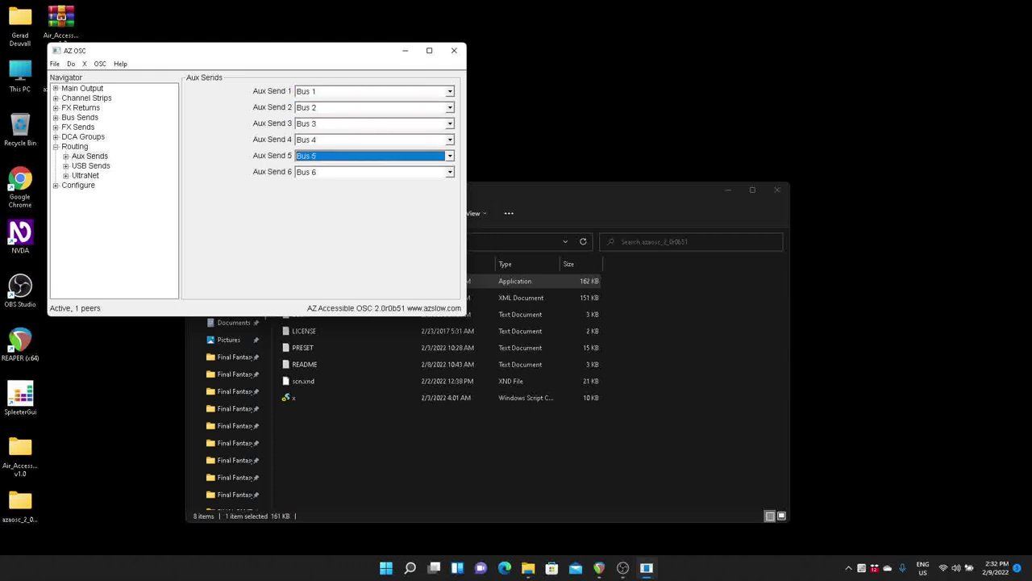
left_click(370, 171)
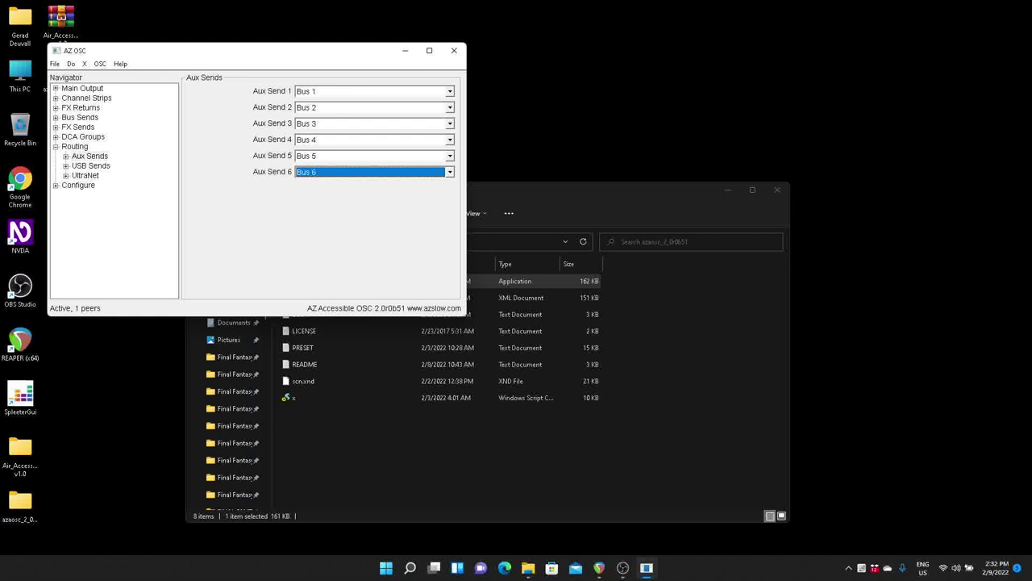
key("Tab")
key("Tab")
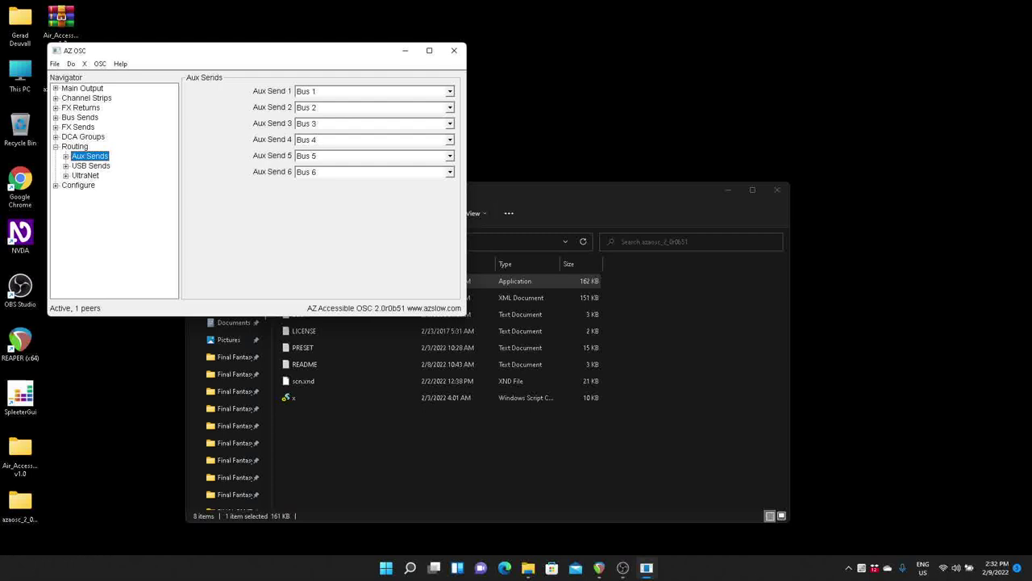
Expand Aux Sends, open Aux Send Tap Points, and go through the options for Aux Send 1 Tap Point.
key("Right")
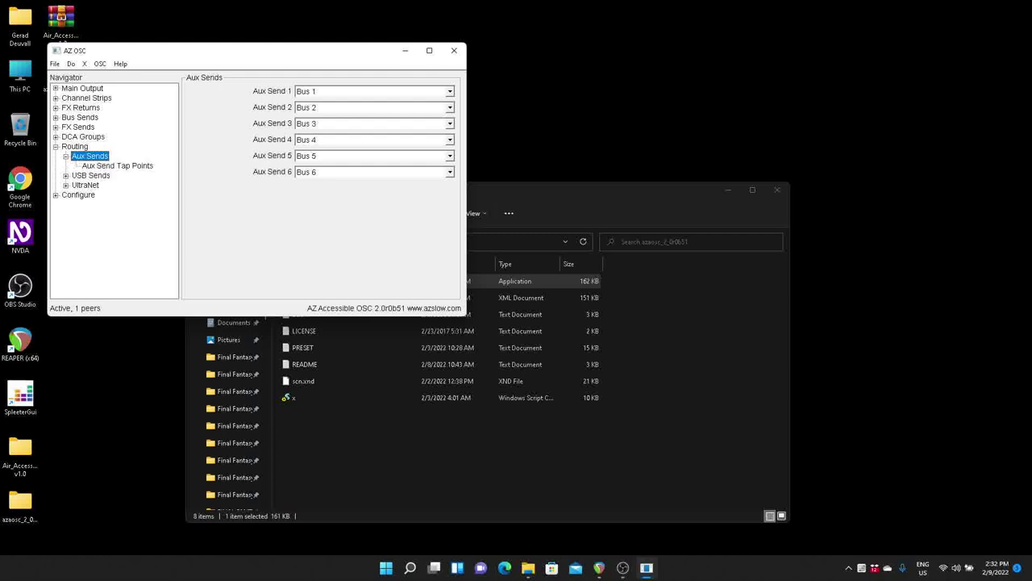
key("Down")
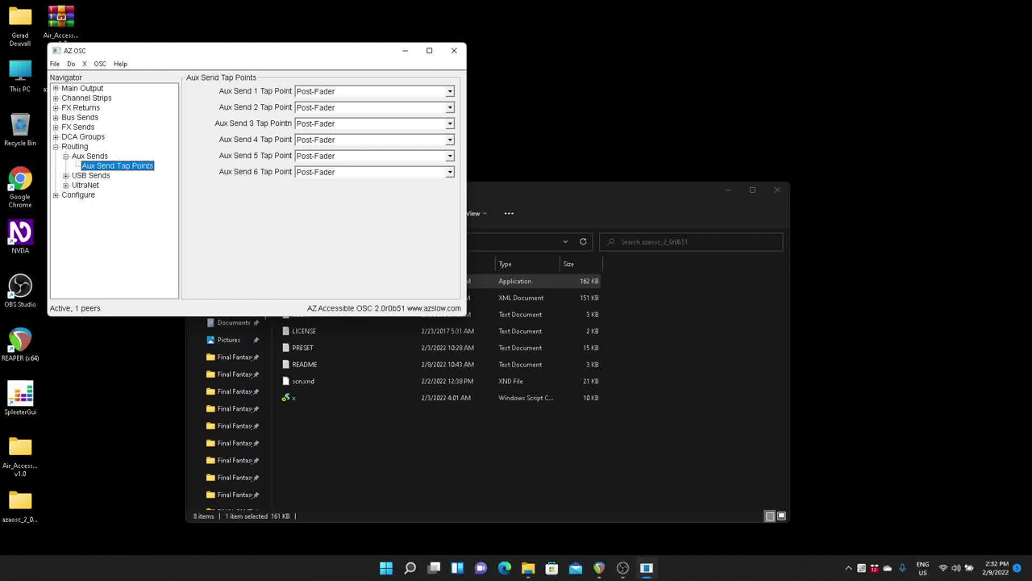
key("Tab")
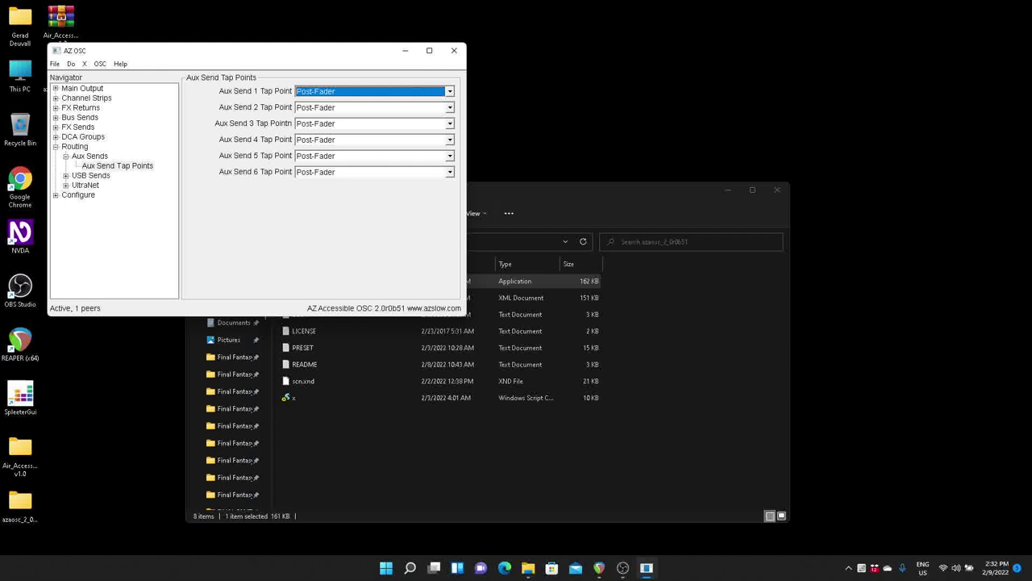
key("Home")
key("Down")
key("Down")
key("Down")
key("Down")
key("Down")
key("Down")
key("Down")
key("Down")
key("Down")
key("Down")
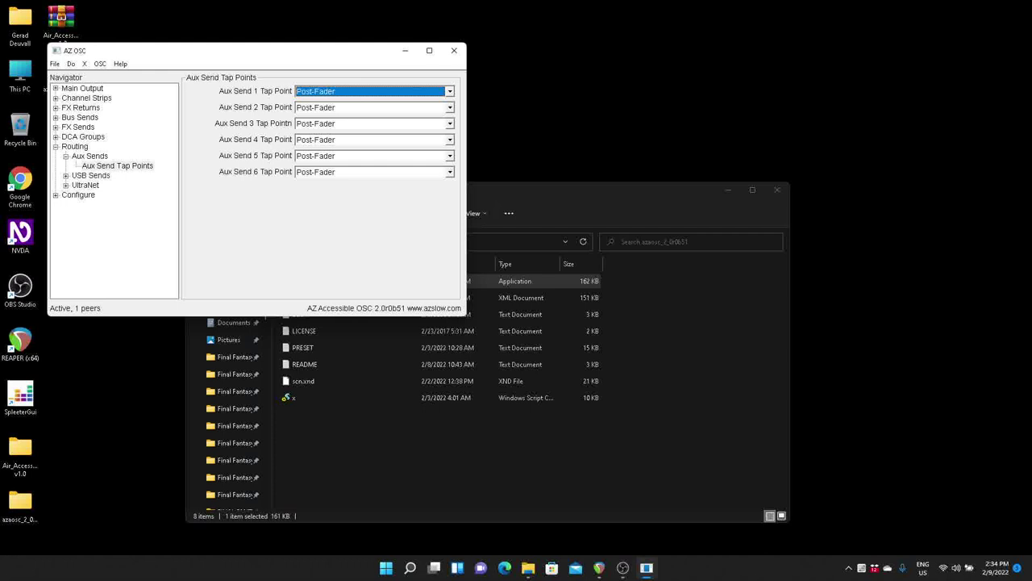
Review the remaining tap points through Aux Send 6 and collapse the Aux Sends branch.
key("Tab")
key("Tab")
key("Tab")
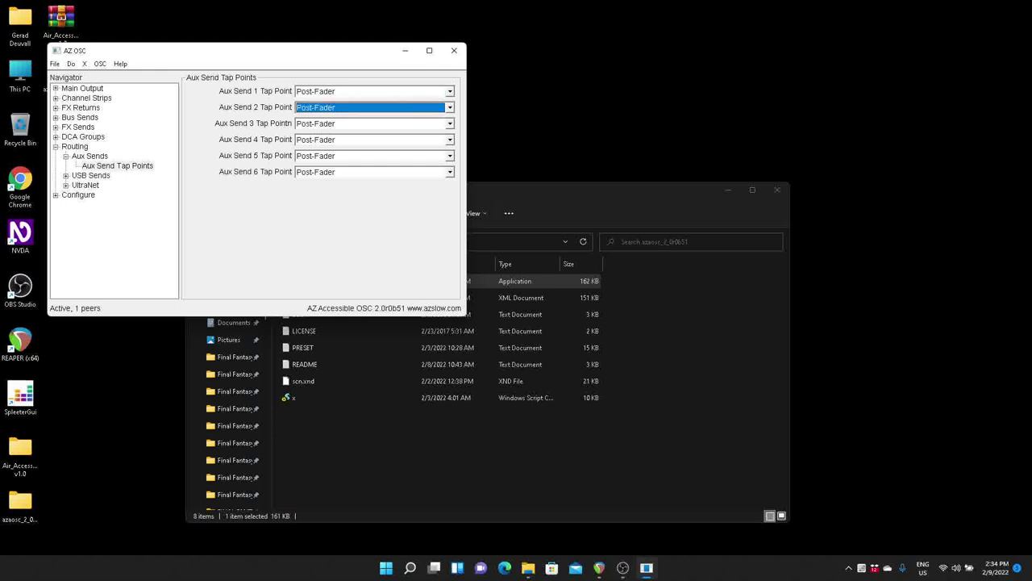
key("Tab")
key("Tab")
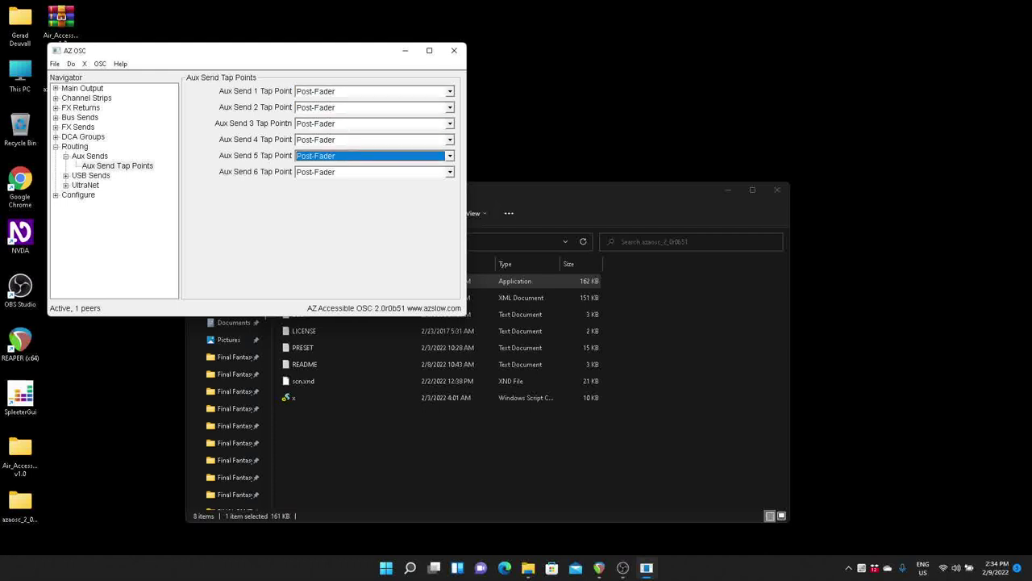
key("Tab")
key("Tab")
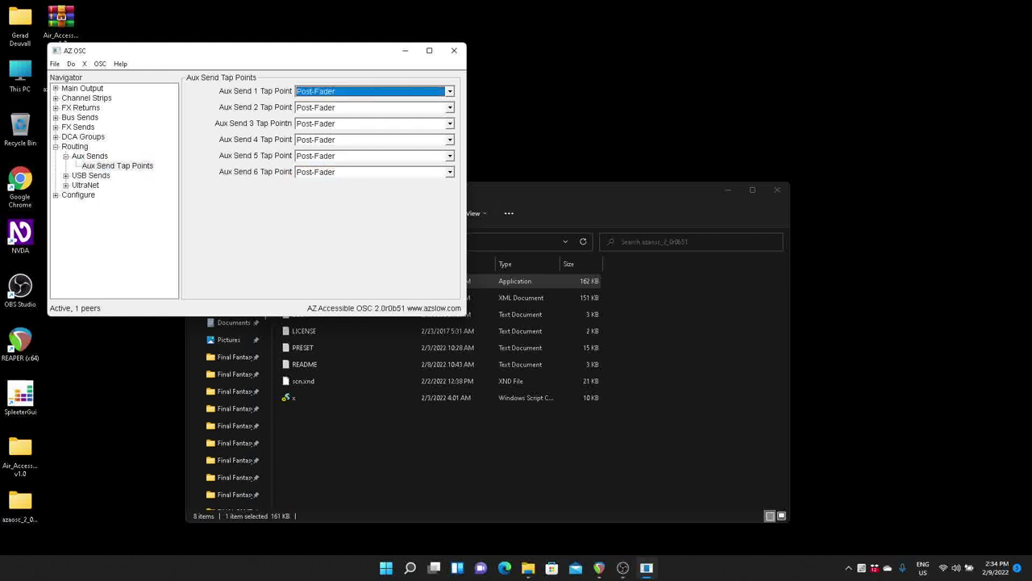
key("shift+Tab")
key("Tab")
key("shift+Tab")
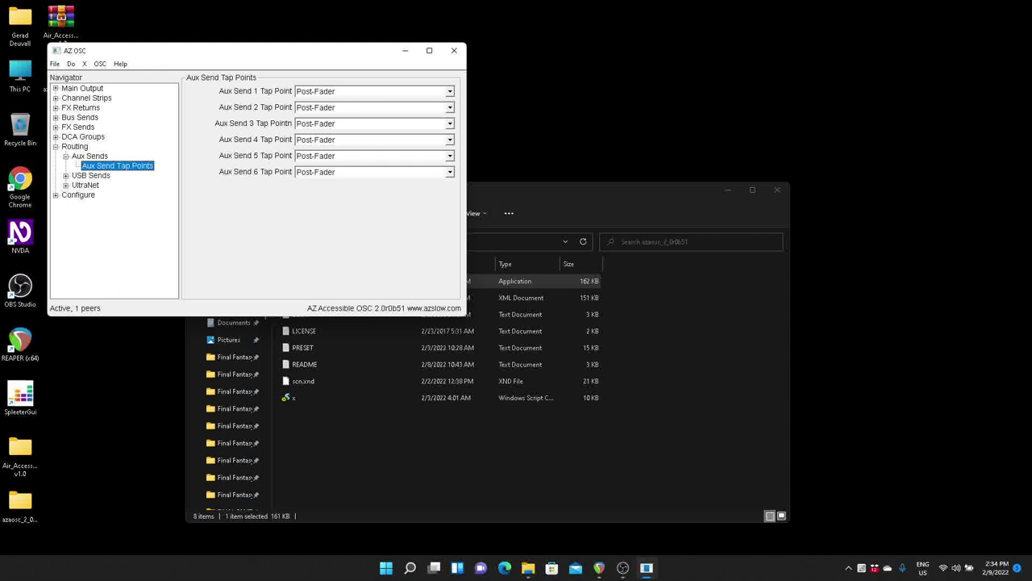
key("Left")
key("Left")
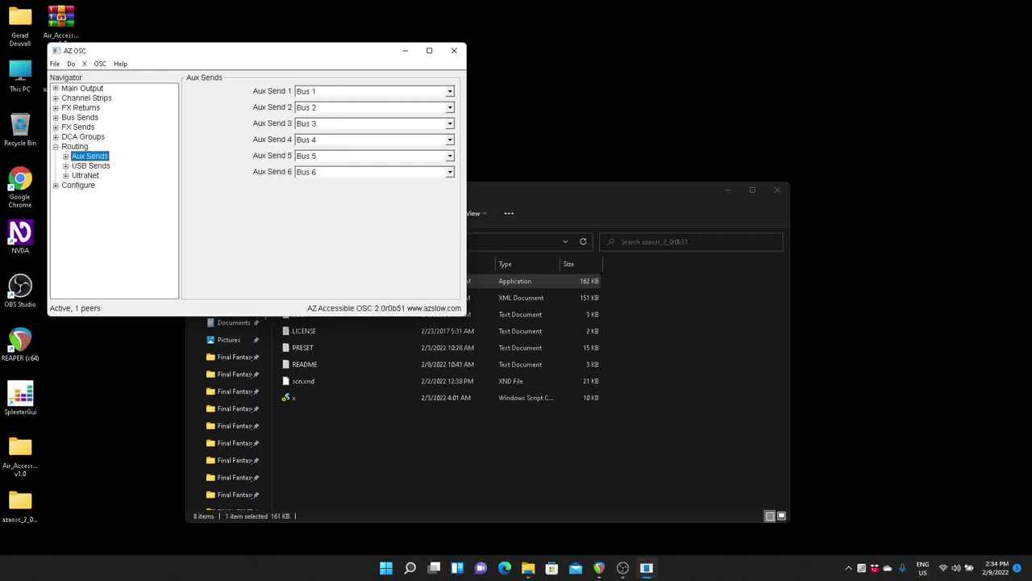
Open the USB Sends page and browse the source options available for USB 1.
key("Down")
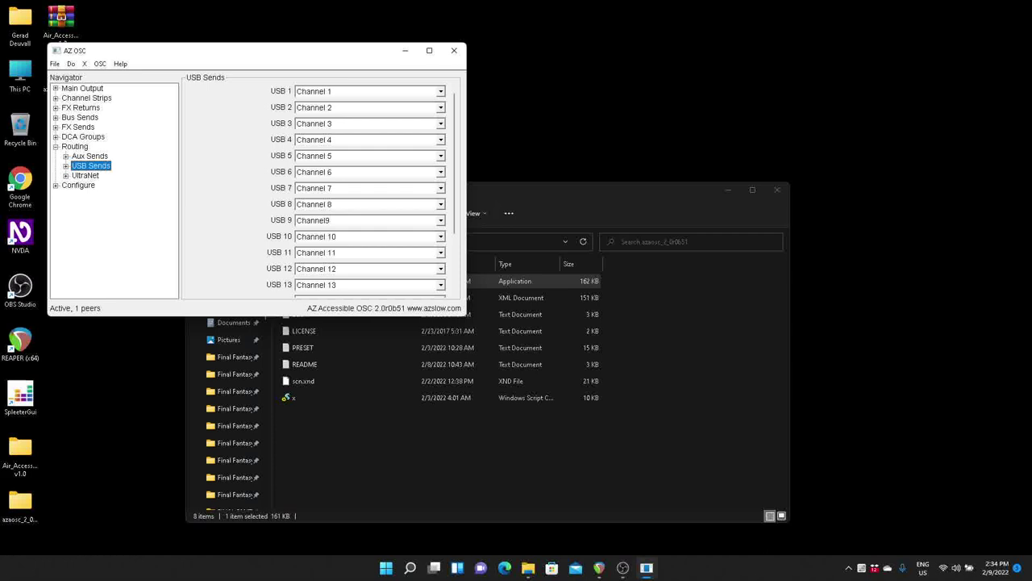
left_click(367, 91)
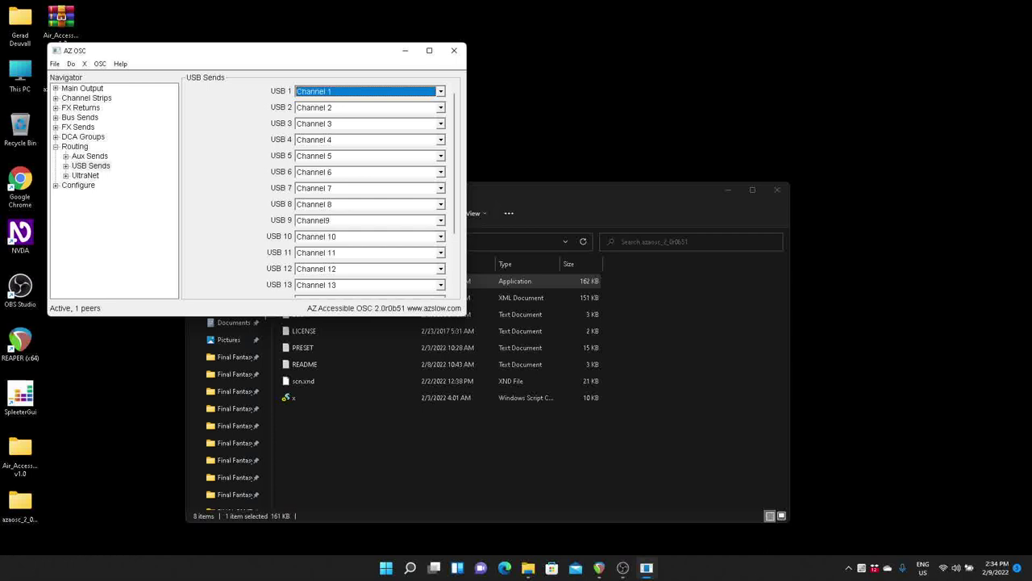
key("m")
key("Up")
key("Up")
key("Up")
key("Up")
key("Up")
key("Home")
Check the source assignments of USB 18 and USB 17 and return to the Navigator.
key("shift+Tab")
key("shift+Tab")
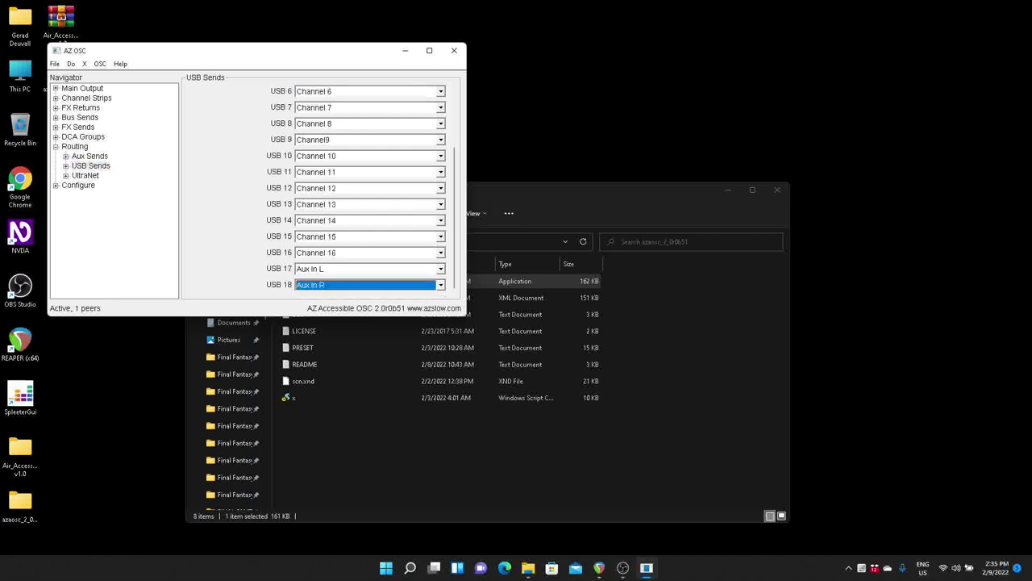
key("shift+Tab")
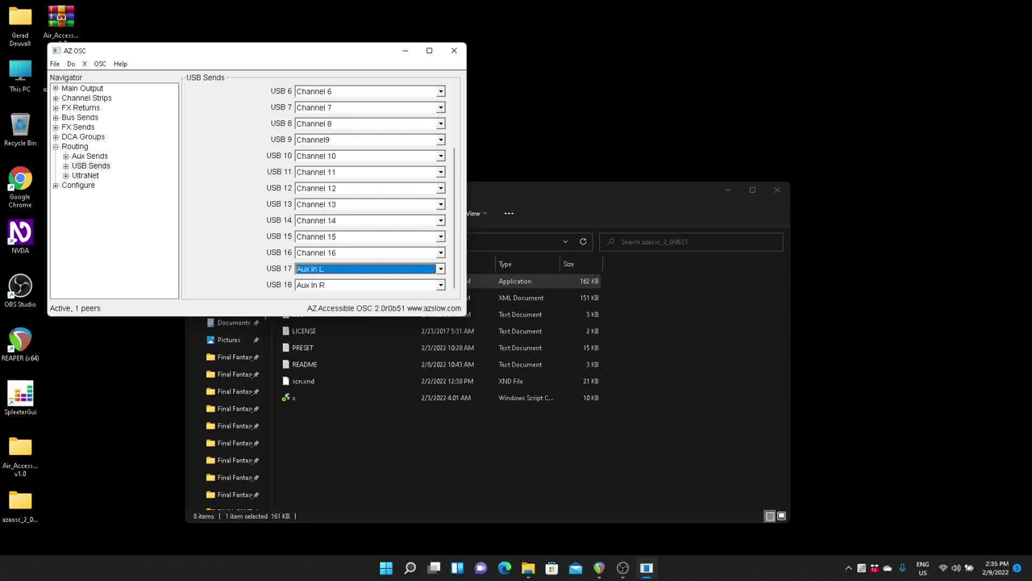
key("Tab")
key("Tab")
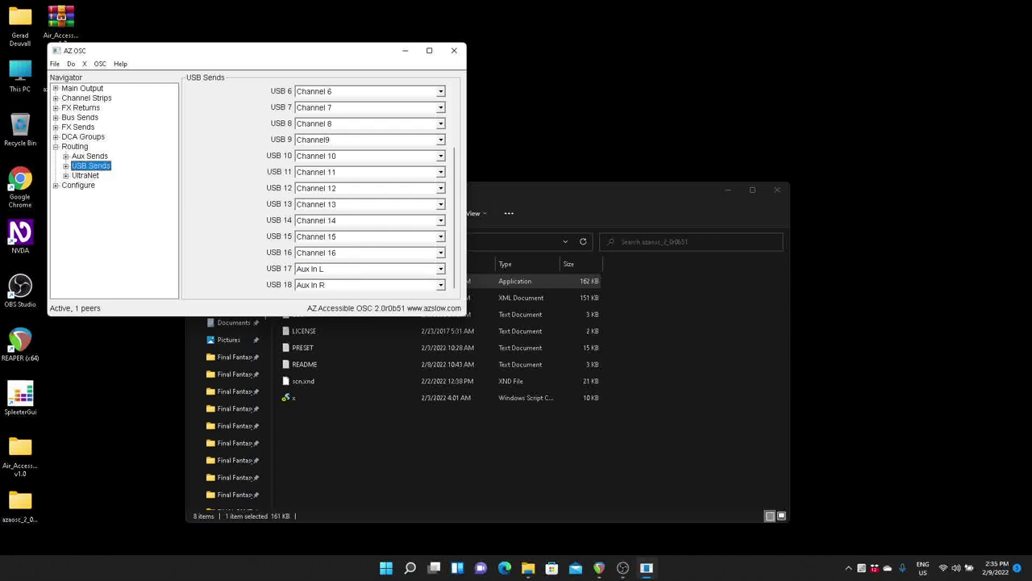
Expand USB Sends, open USB Send Tap Points, and review the tap points of USB 1 and USB 15 to USB 18.
key("Right")
key("Down")
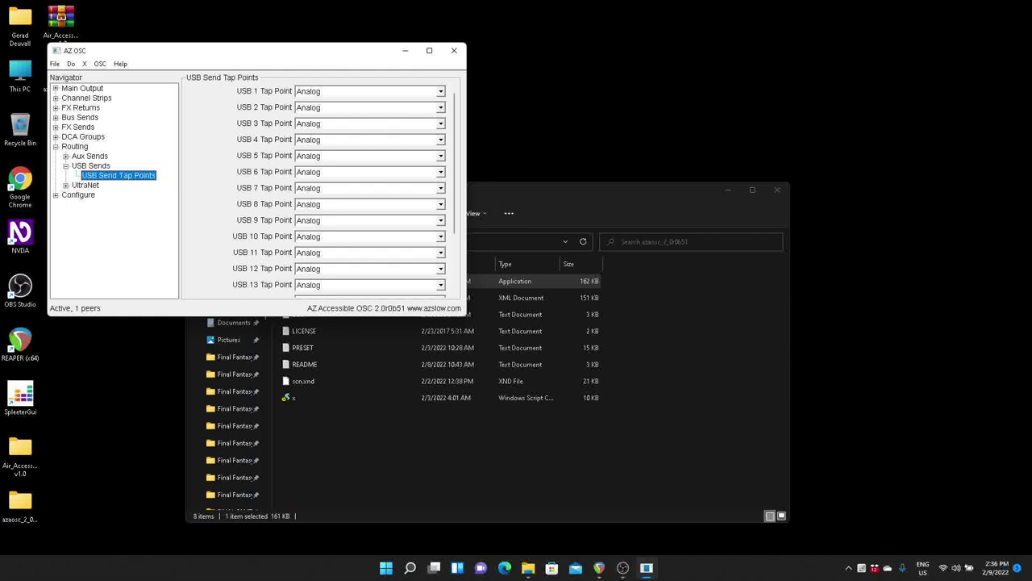
key("Tab")
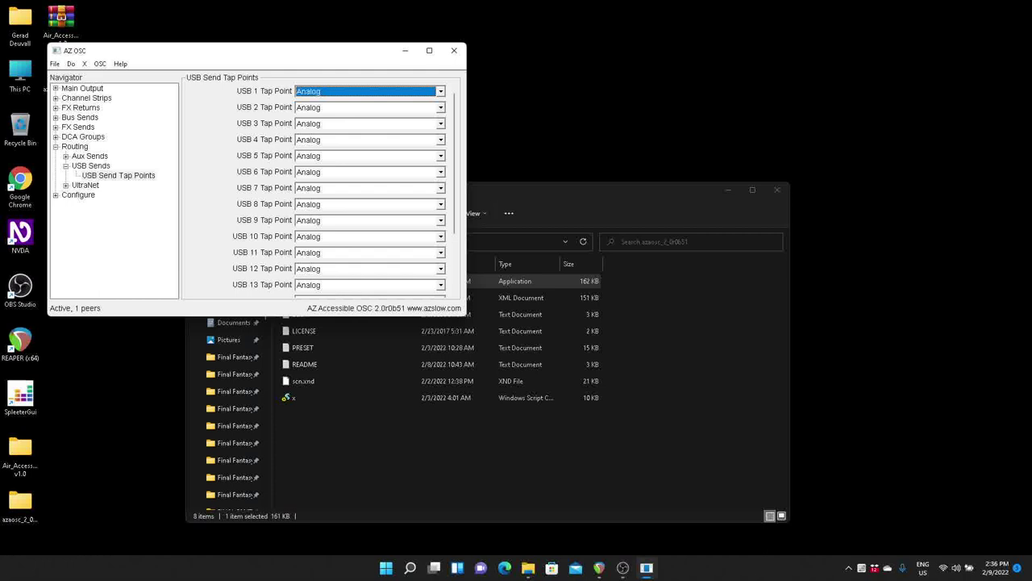
key("shift+Tab")
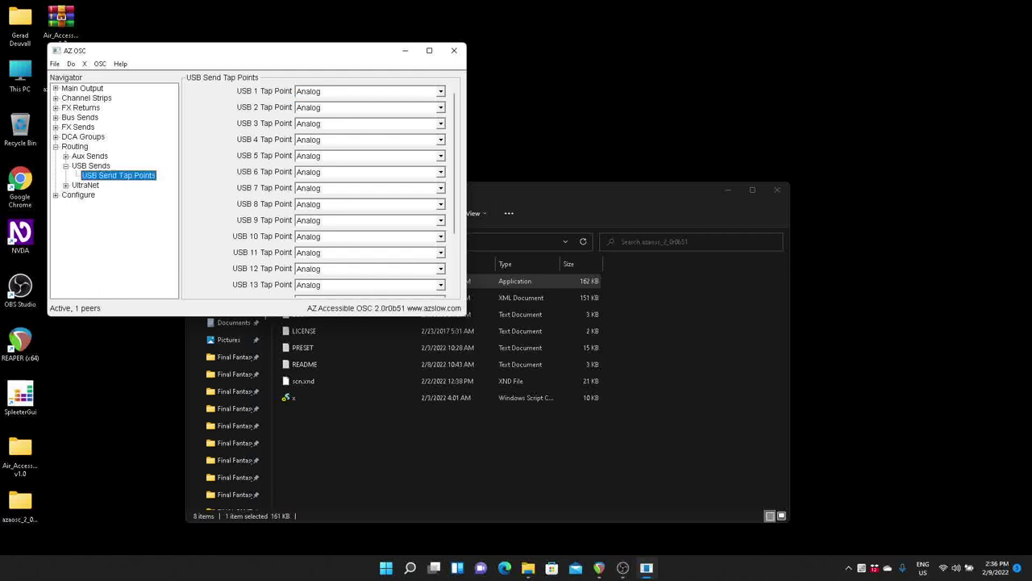
key("shift+Tab")
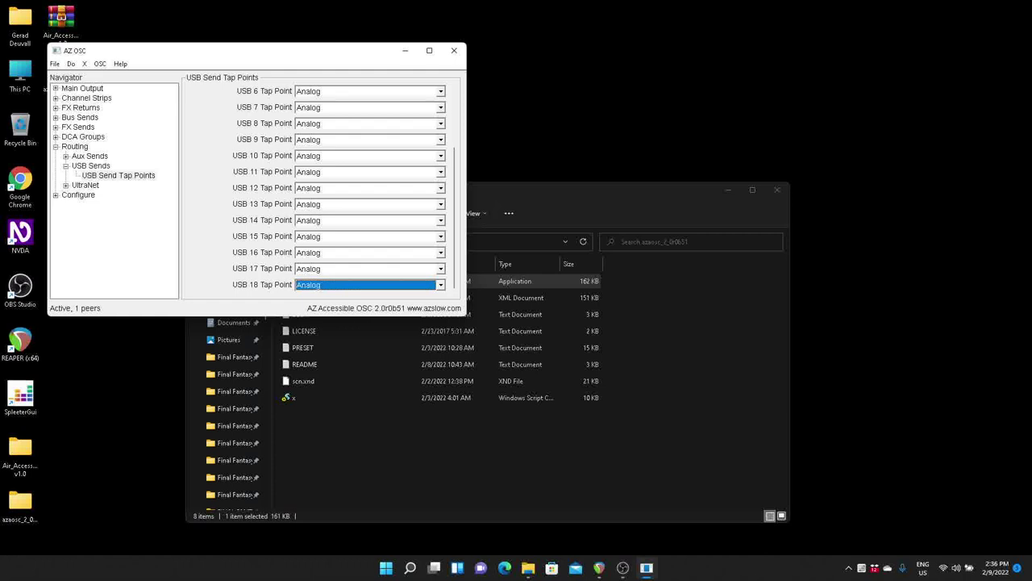
key("shift+Tab")
key("shift+Tab")
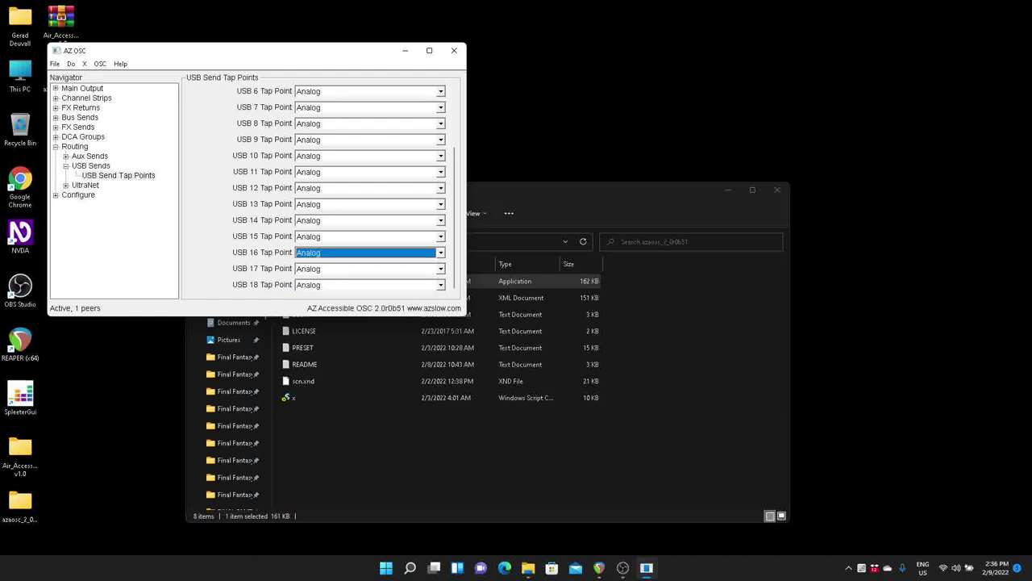
key("shift+Tab")
key("Tab")
key("Tab")
key("Tab")
key("Tab")
key("Tab")
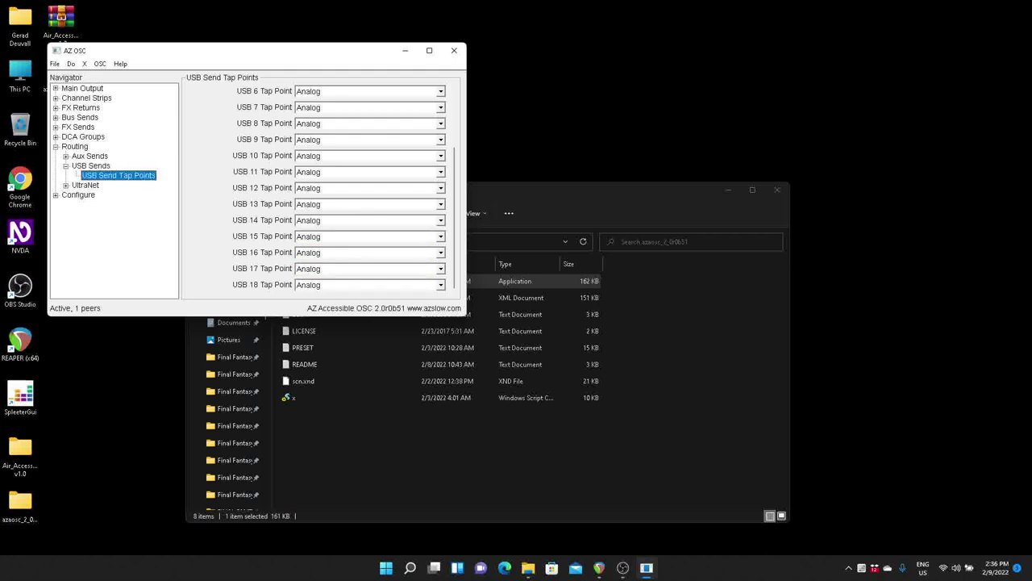
Review the tap points of the first few USB sends and collapse the USB Sends branch.
key("Tab")
key("Tab")
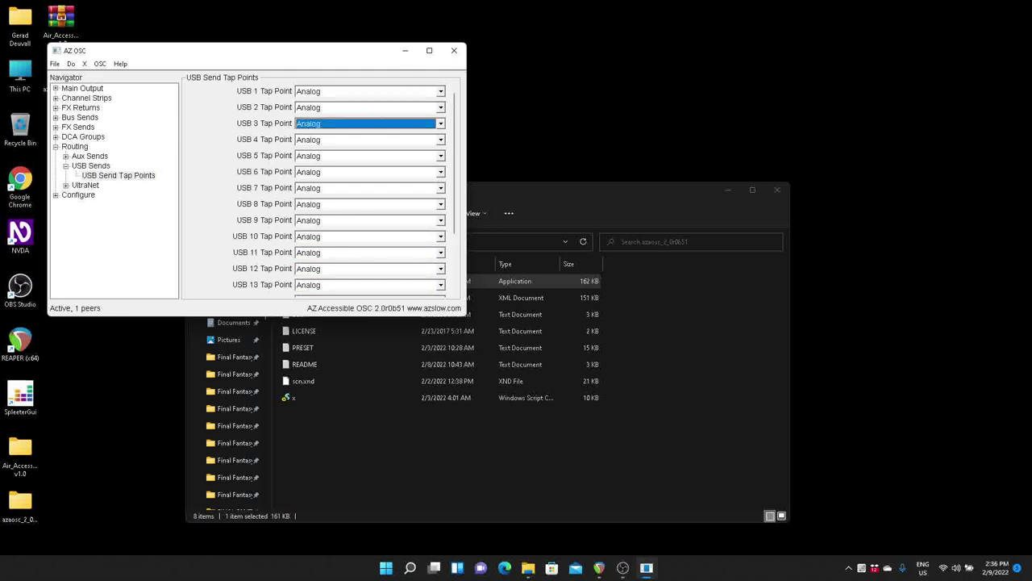
key("Tab")
key("shift+Tab")
key("shift+Tab")
key("shift+Tab")
key("shift+Tab")
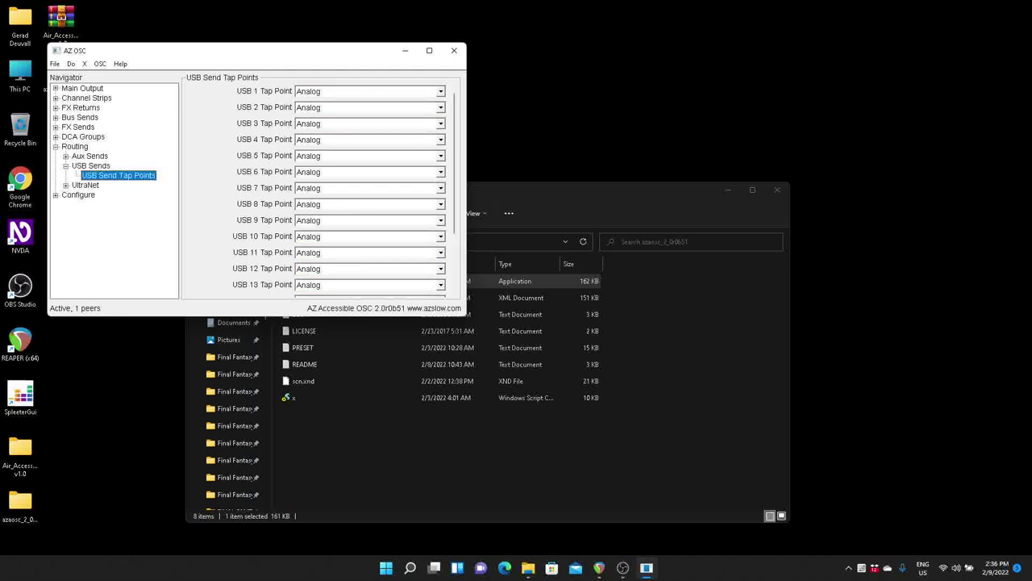
key("Left")
key("Left")
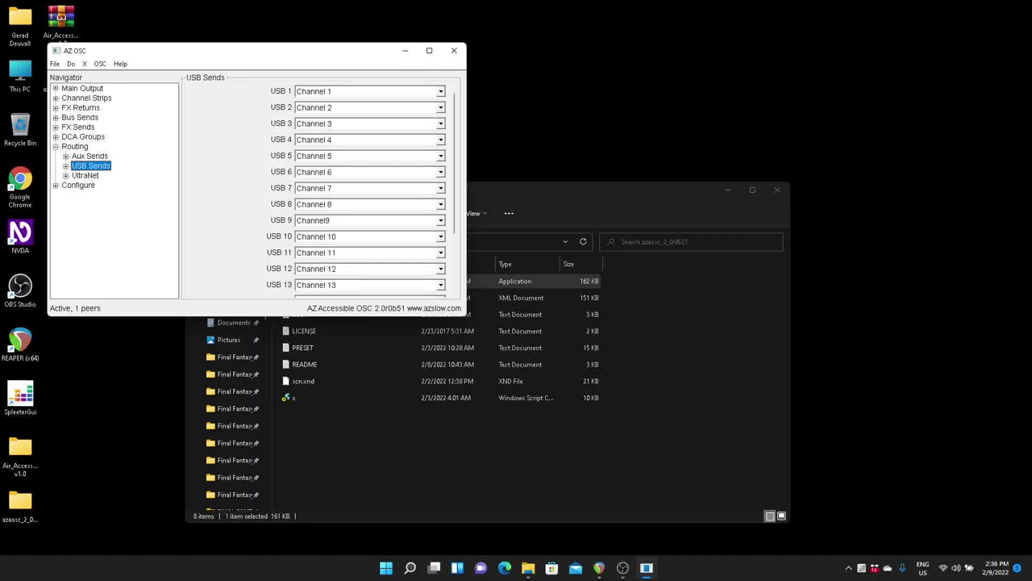
Open the UltraNet routing page and browse the source options available for UltraNet 1.
key("Down")
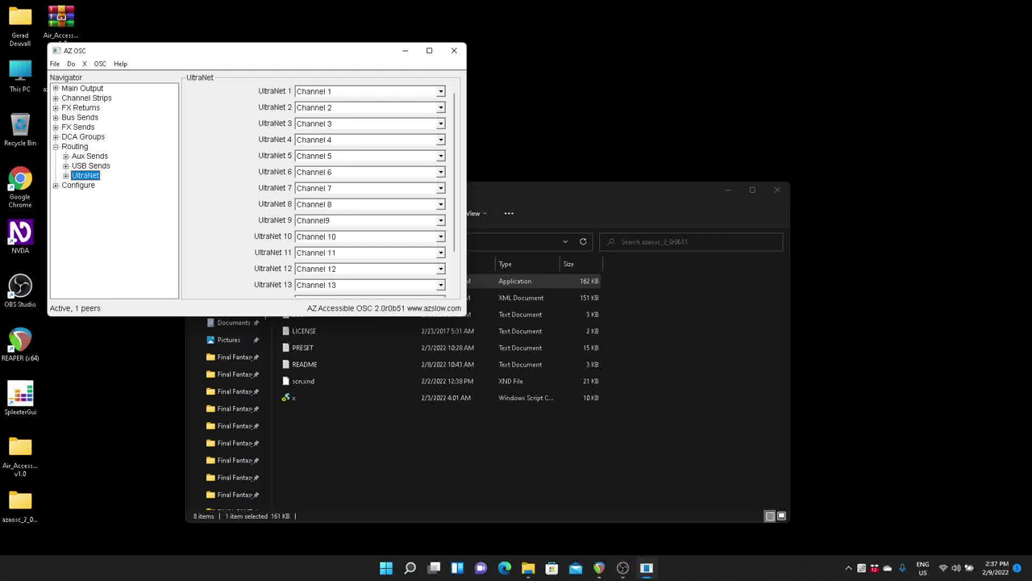
key("Tab")
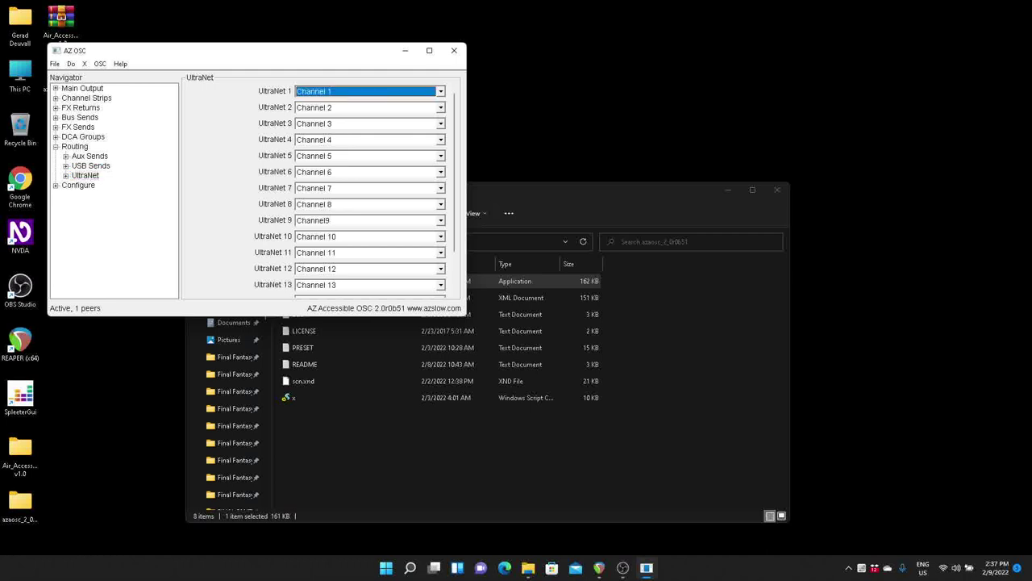
key("Tab")
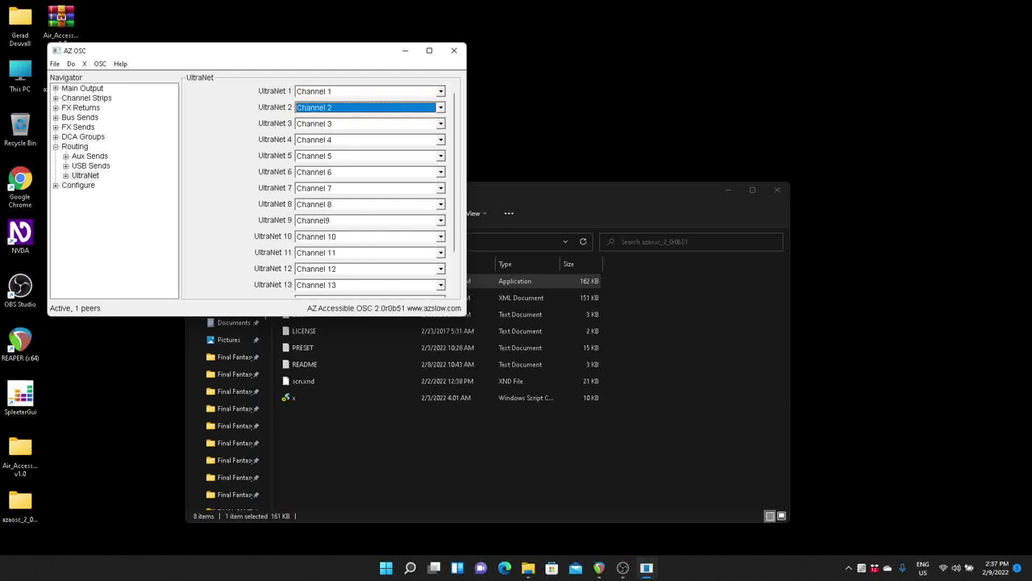
key("shift+Tab")
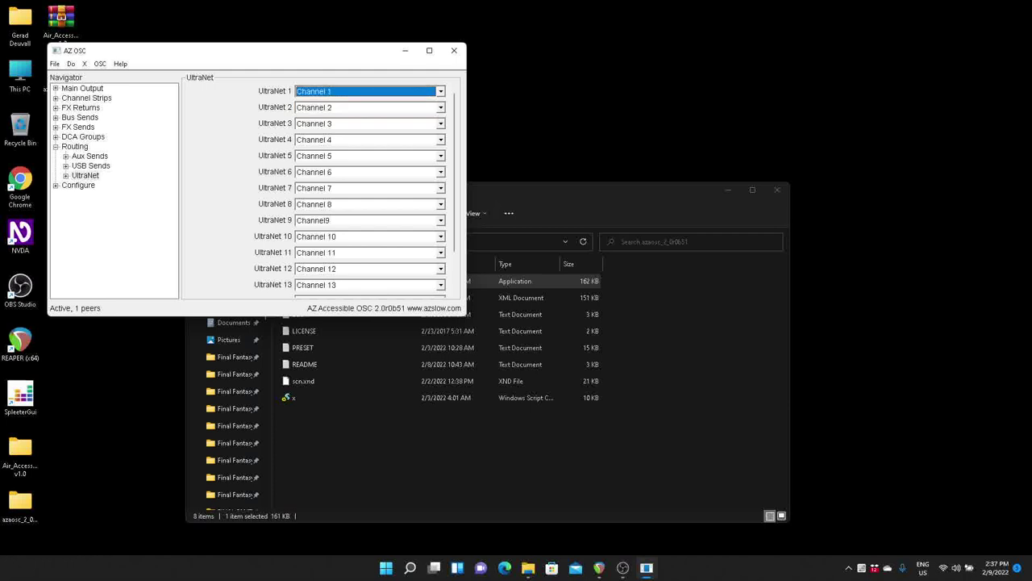
key("End")
key("Home")
key("Down")
key("Down")
key("Down")
key("Down")
Expand UltraNet, view the UltraNet Tap Points page, and collapse the UltraNet and Routing branches.
left_click(85, 175)
key("Right")
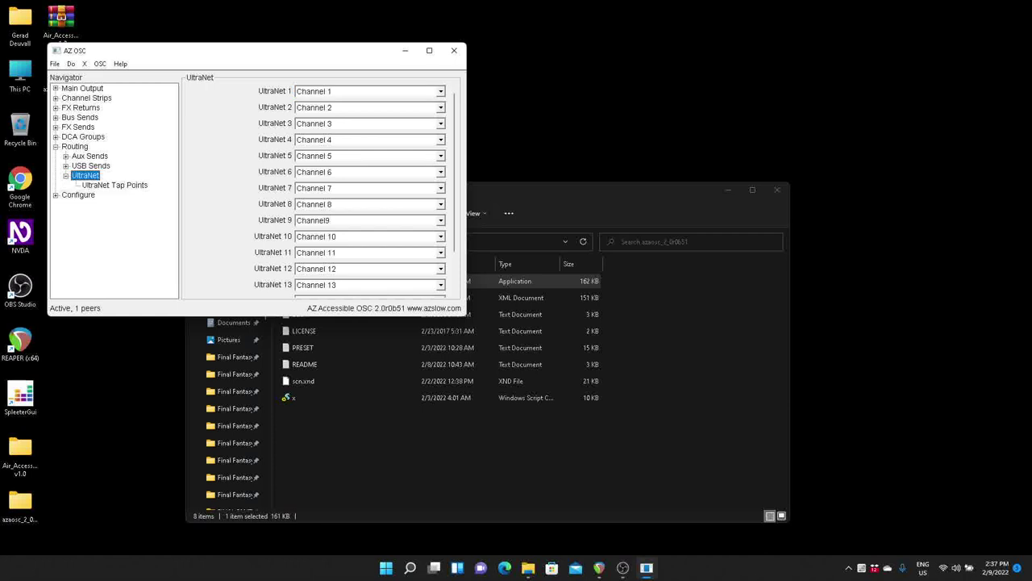
key("Down")
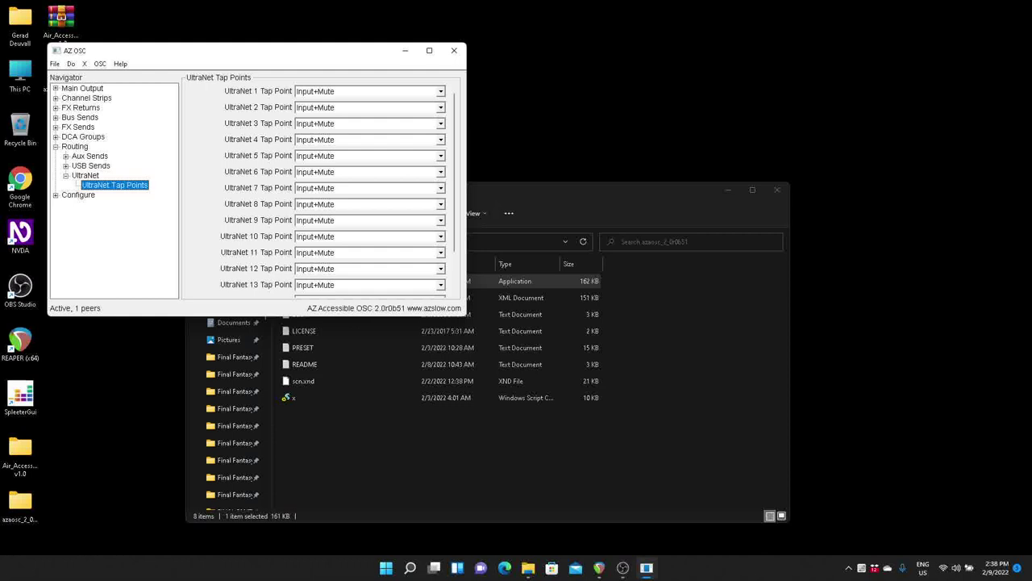
key("Left")
key("Left")
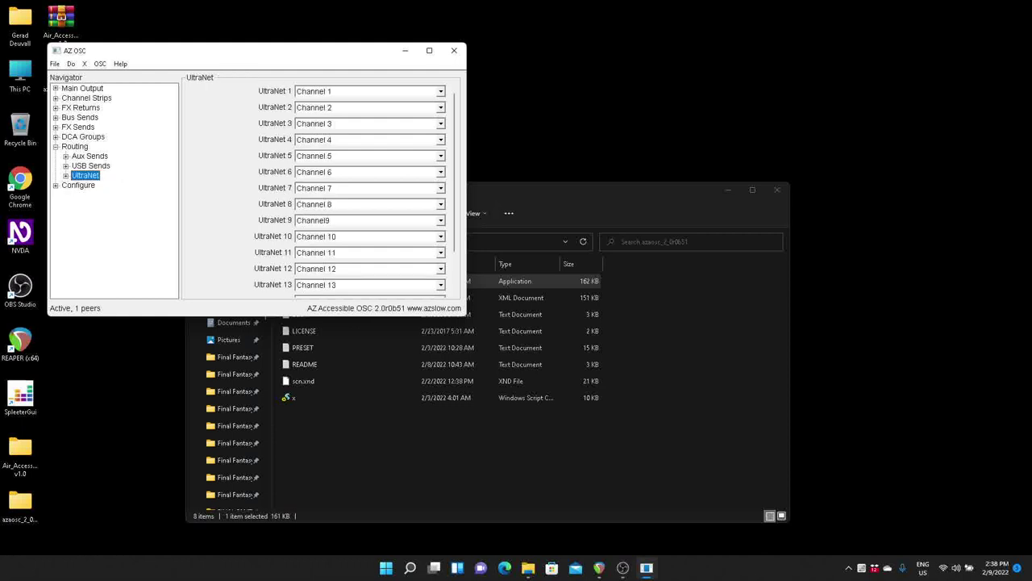
key("Left")
key("Left")
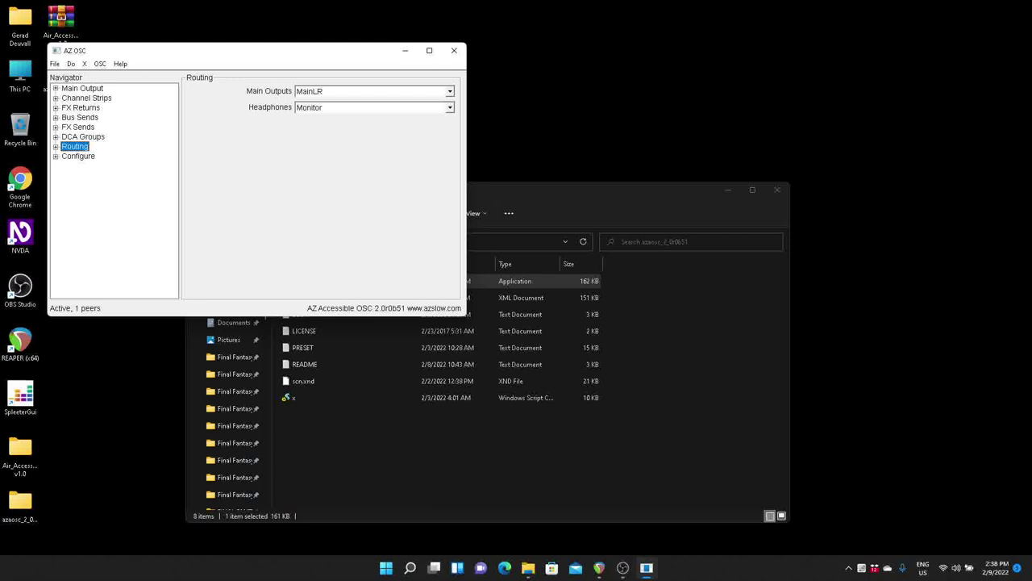
Open the Configure page and review the link settings for paired preamps, EQs, compressors and mutes.
key("Down")
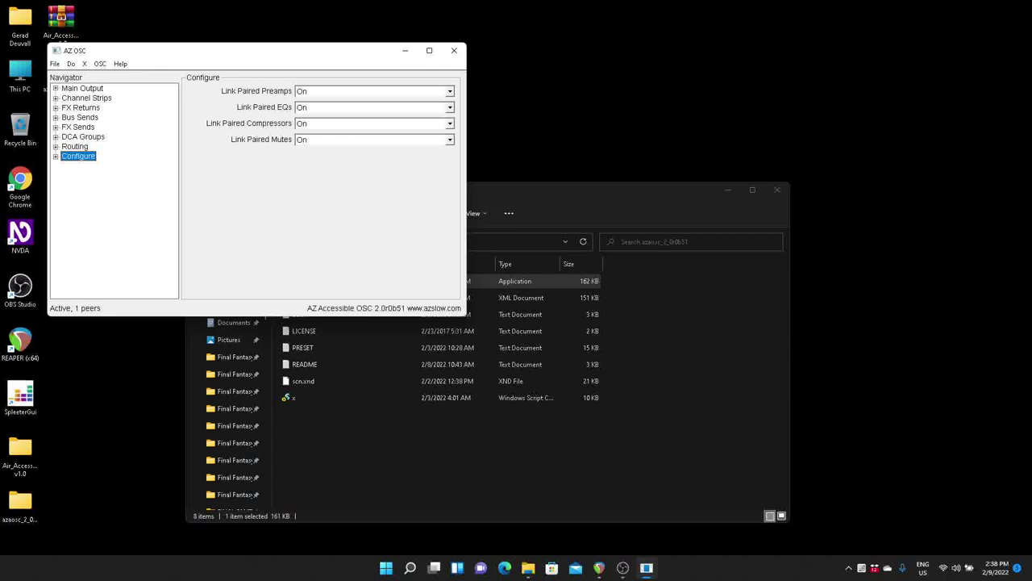
key("Tab")
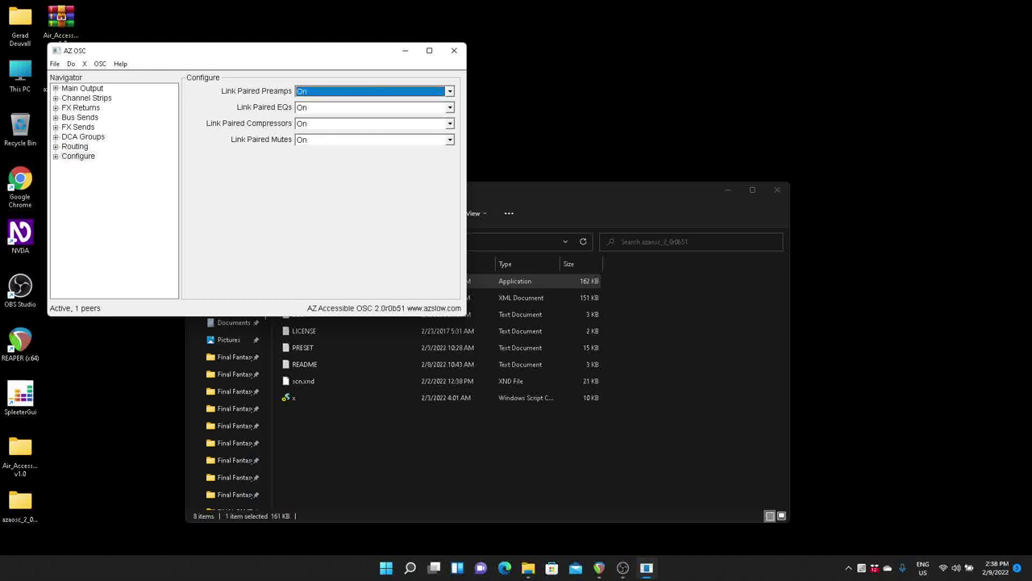
left_click(371, 107)
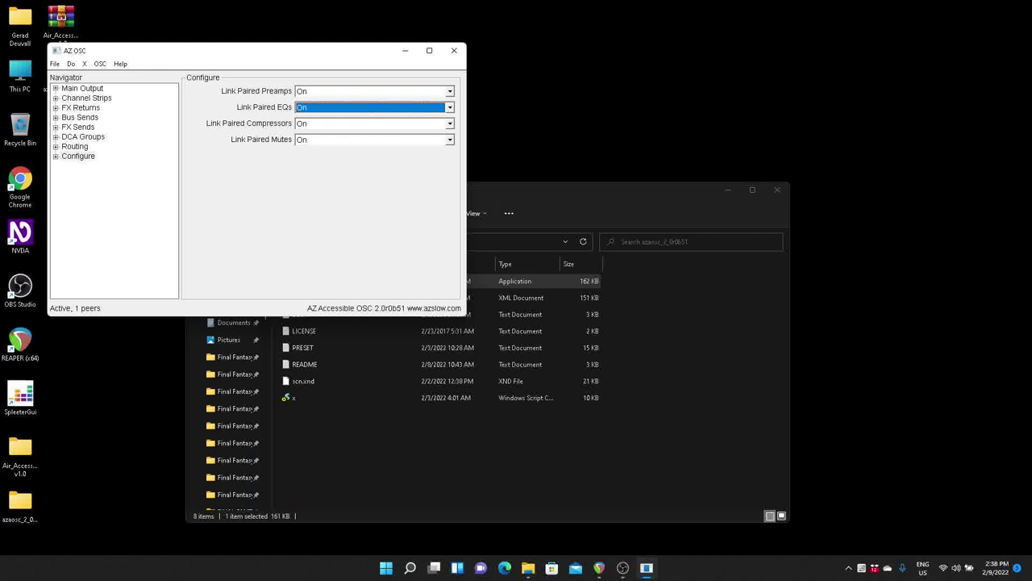
left_click(371, 124)
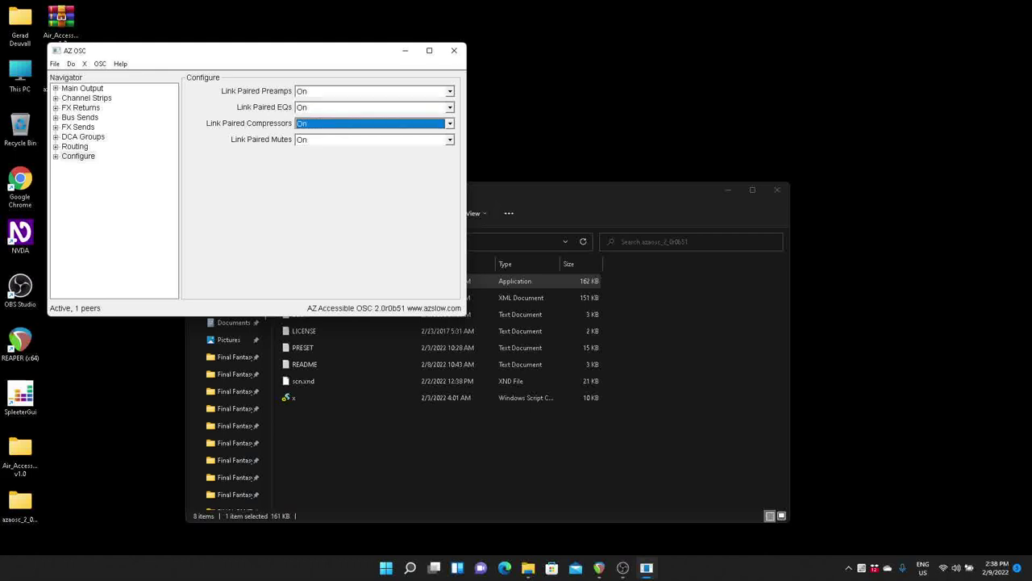
left_click(371, 139)
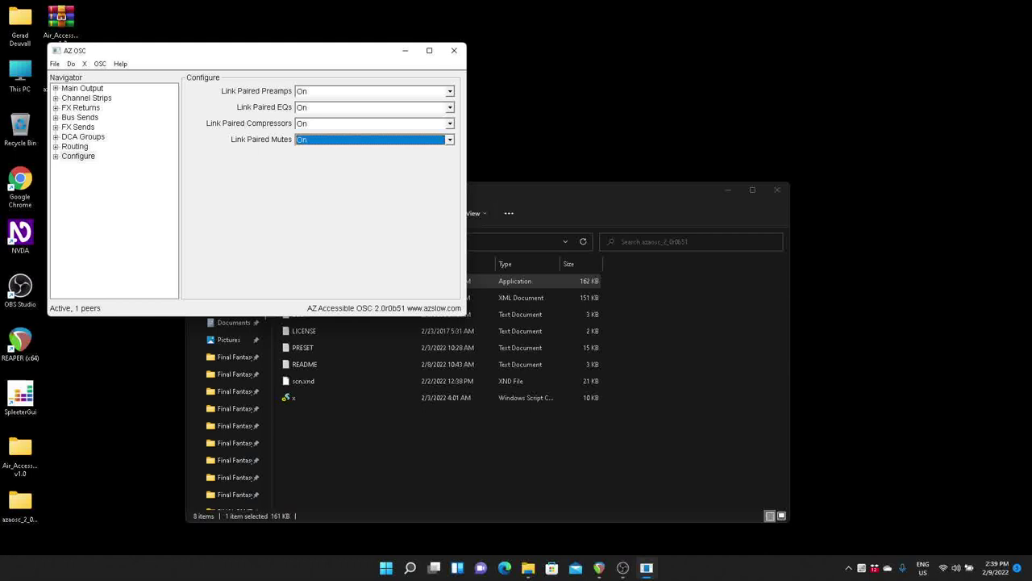
key("Tab")
key("Tab")
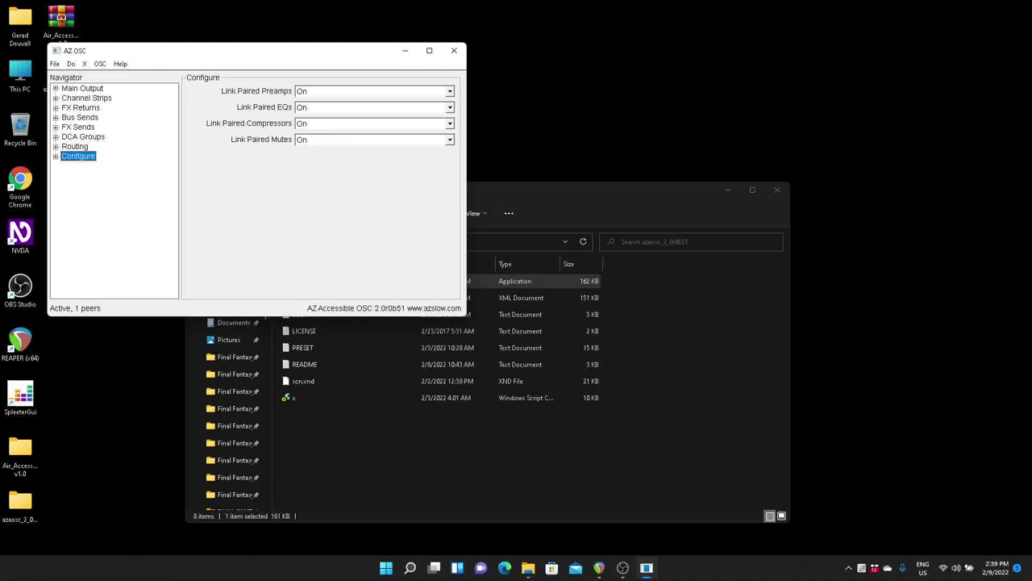
Expand Configure, open the solo page, and review its Signal Mix, Mute Output and Level controls.
key("Right")
key("Down")
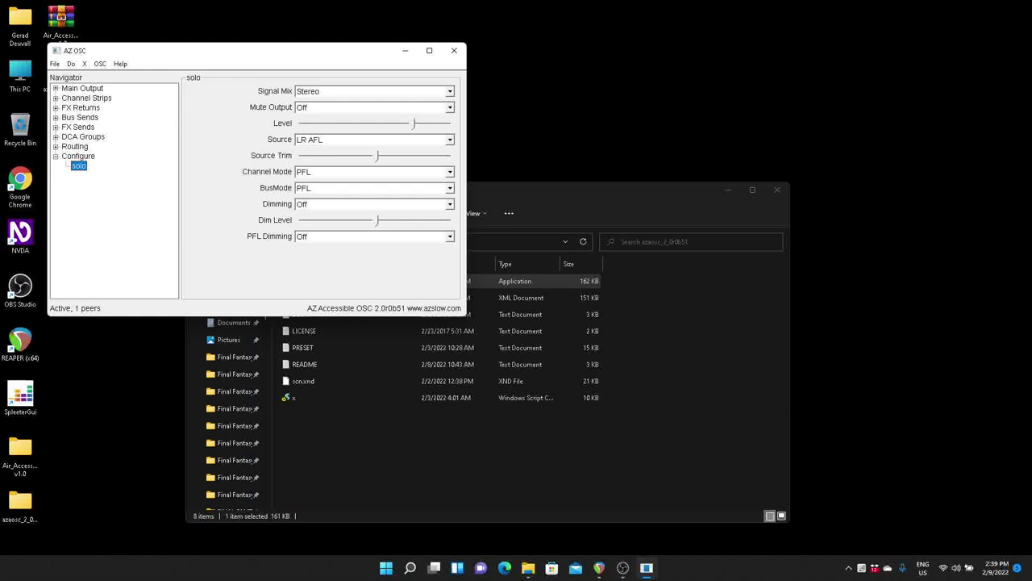
key("Tab")
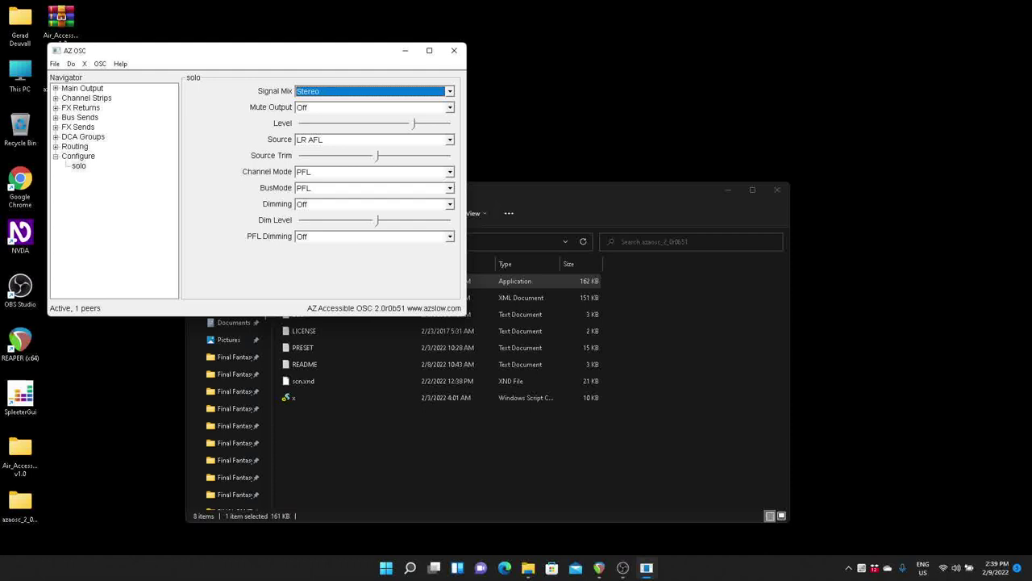
key("Tab")
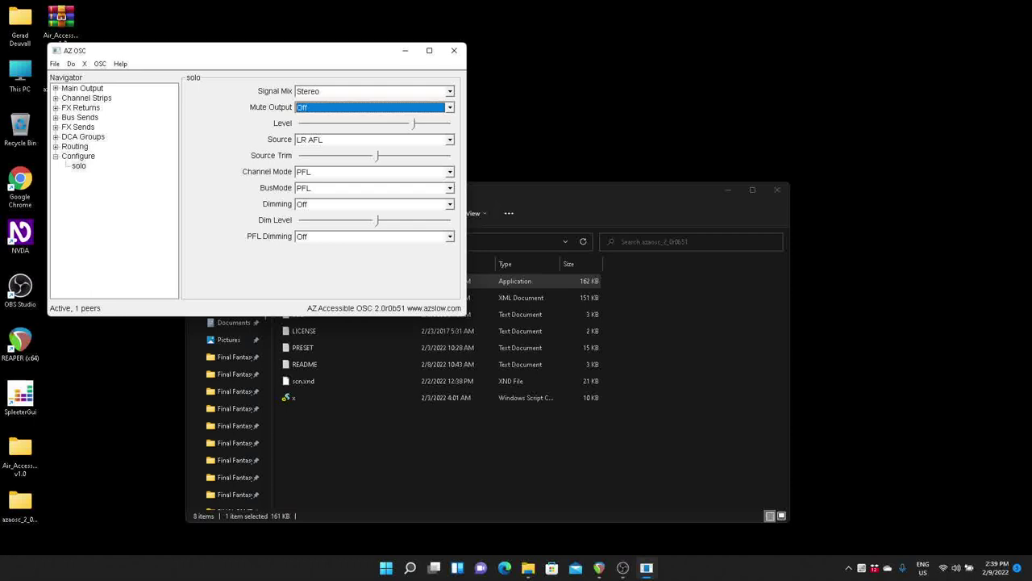
key("Tab")
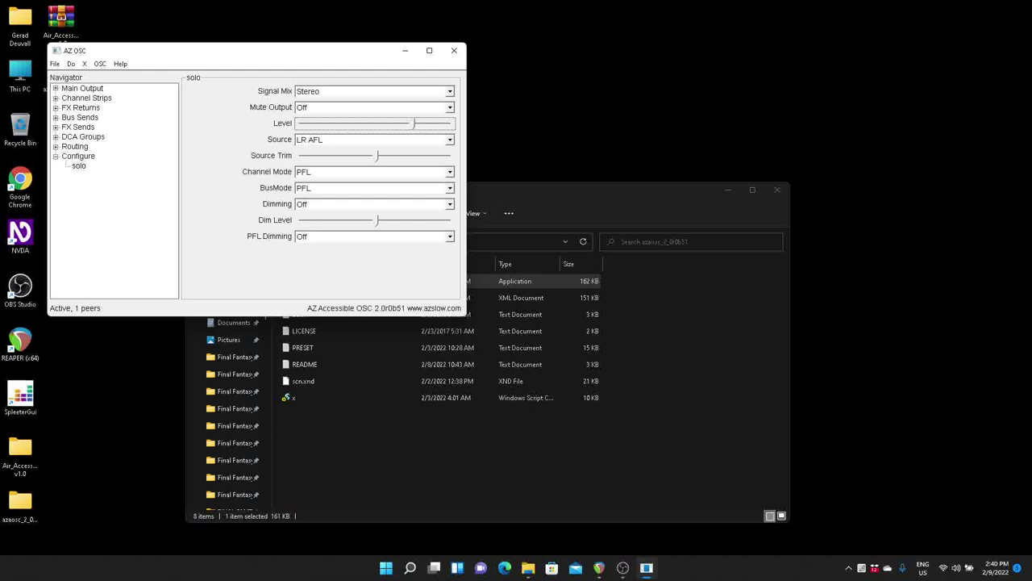
Browse the available solo Source options and leave the source on LR AFL.
key("Tab")
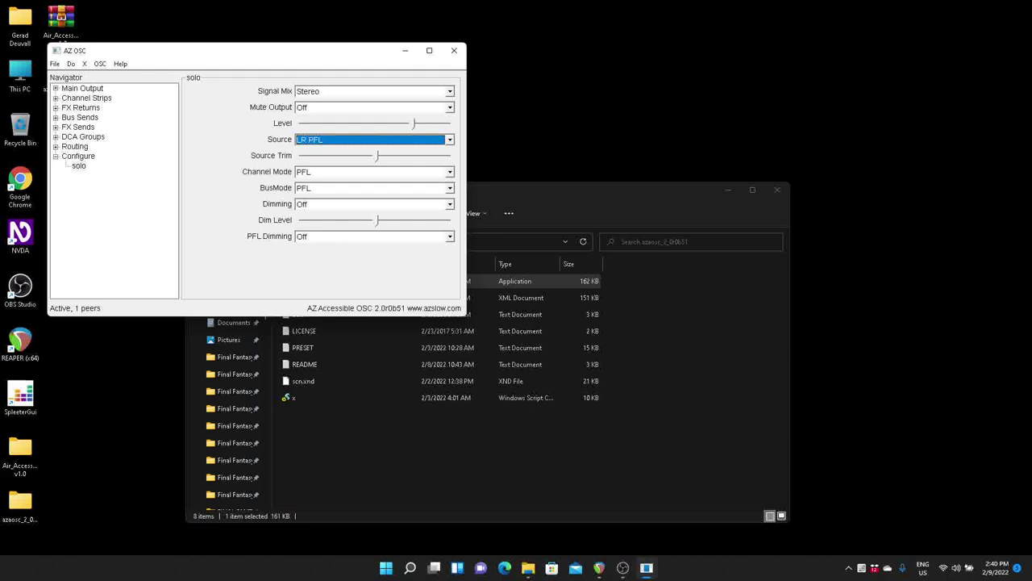
key("Up")
key("Down")
key("Down")
key("Down")
key("Down")
key("Down")
key("Down")
key("Down")
key("Down")
key("Page_Down")
key("Down")
key("Down")
key("Down")
Sweep the solo Source Trim to both ends of its range and return it to the centre.
key("Tab")
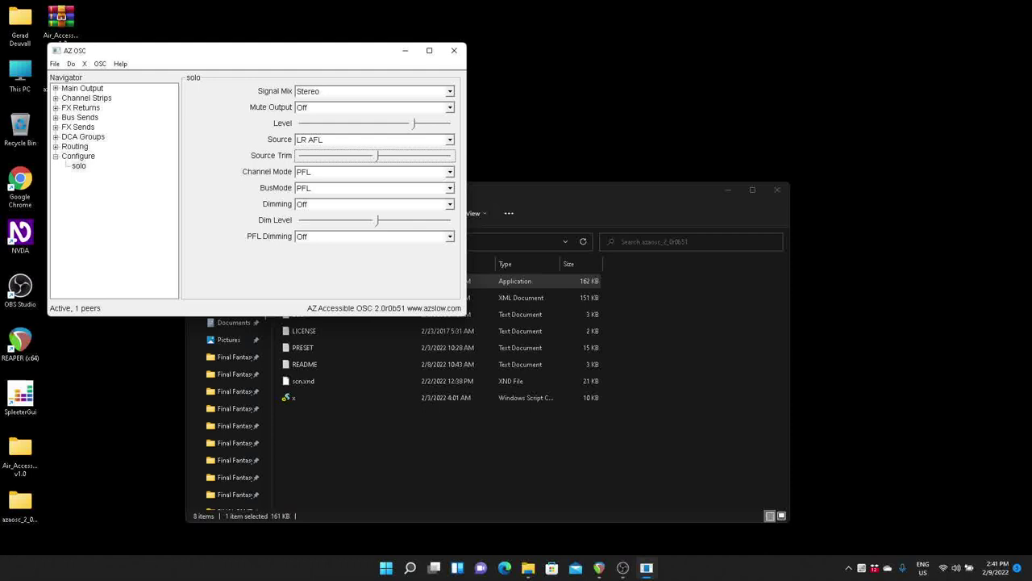
key("Home")
key("End")
key("Left")
key("Left")
key("Left")
key("Left")
key("Left")
key("Left")
key("Left")
key("Left")
key("Left")
key("Left")
key("Left")
key("Left")
key("Left")
key("Left")
key("Left")
key("Left")
key("Left")
key("Left")
key("Left")
key("Left")
key("Left")
key("Left")
Review the solo Channel Mode, BusMode, Dimming, Dim Level and PFL Dimming settings and return to the Navigator.
key("Tab")
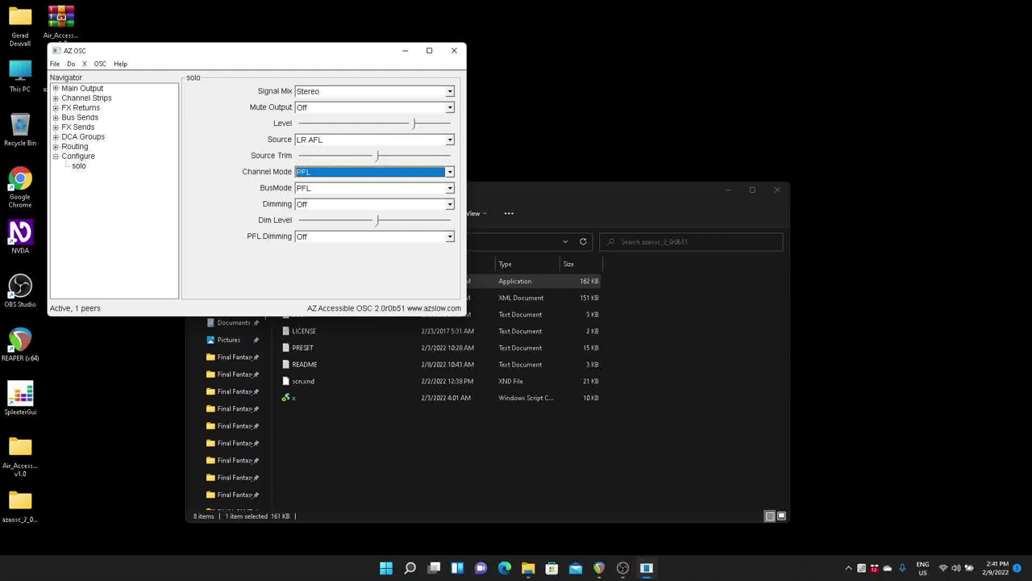
key("Tab")
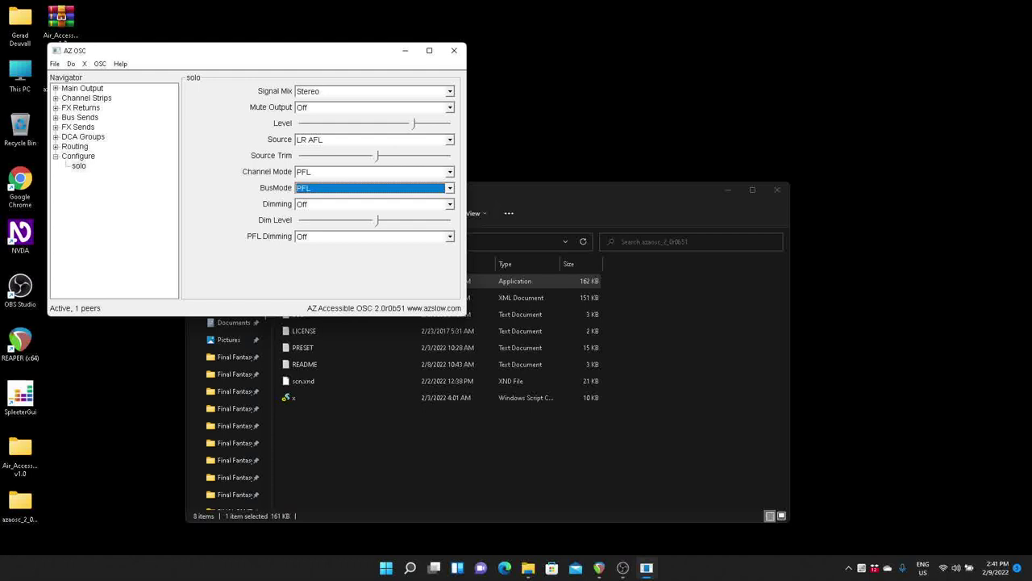
key("Tab")
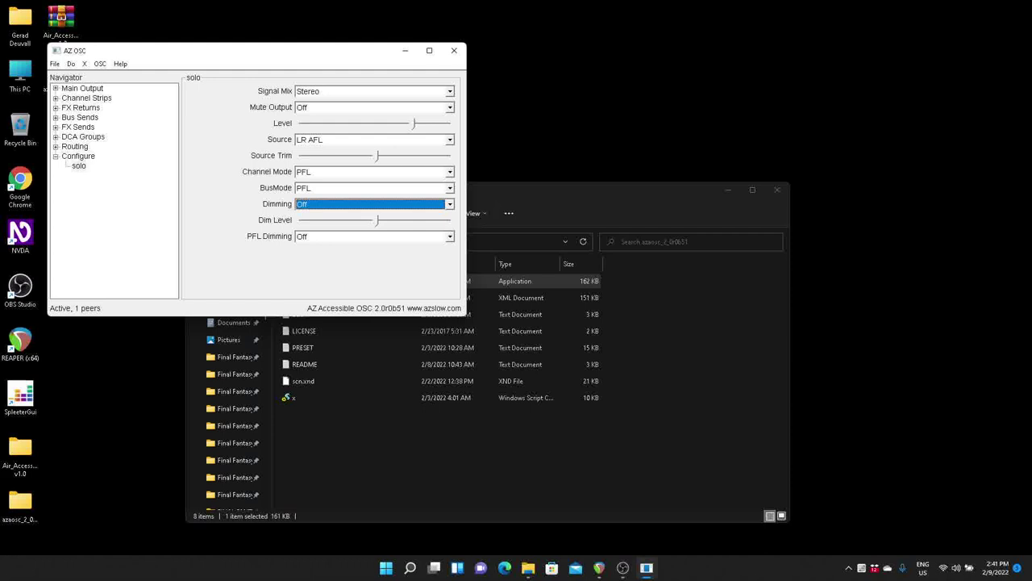
key("Tab")
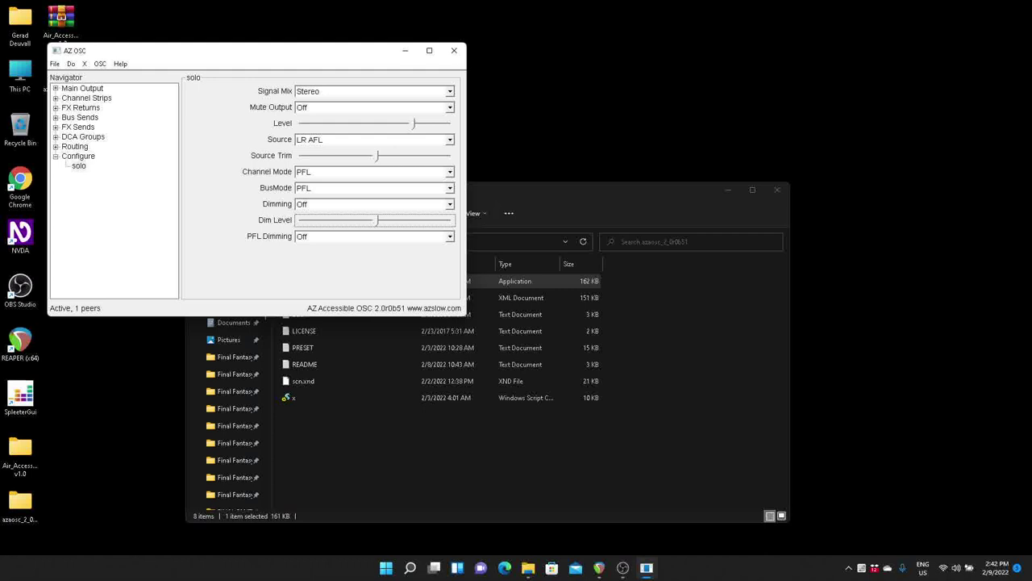
key("Tab")
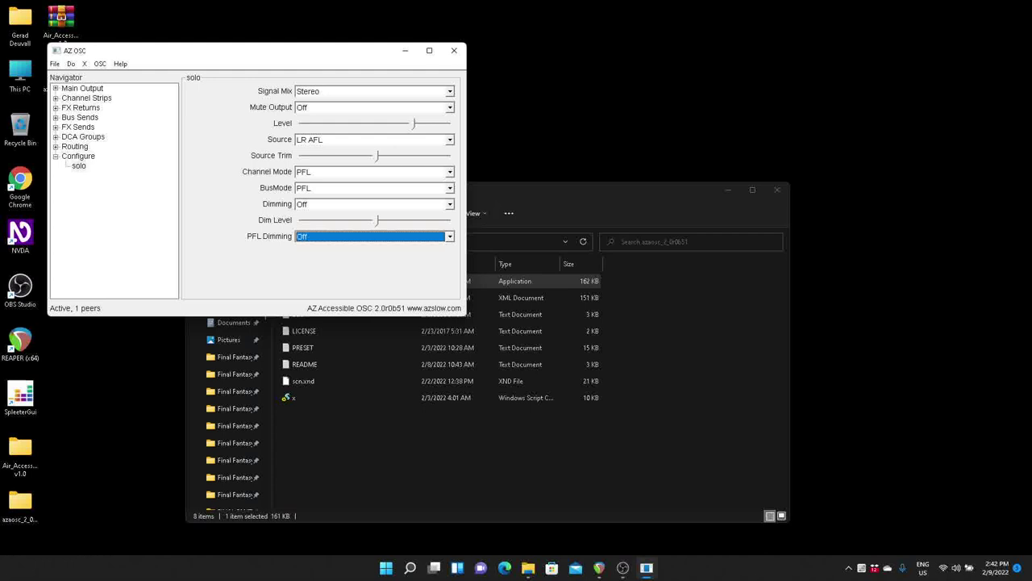
key("Tab")
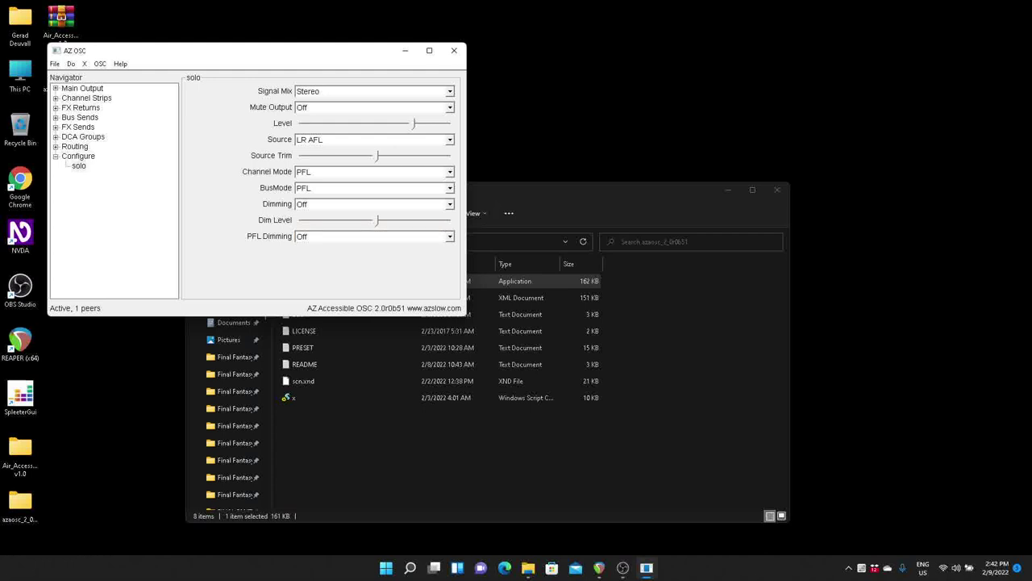
key("Tab")
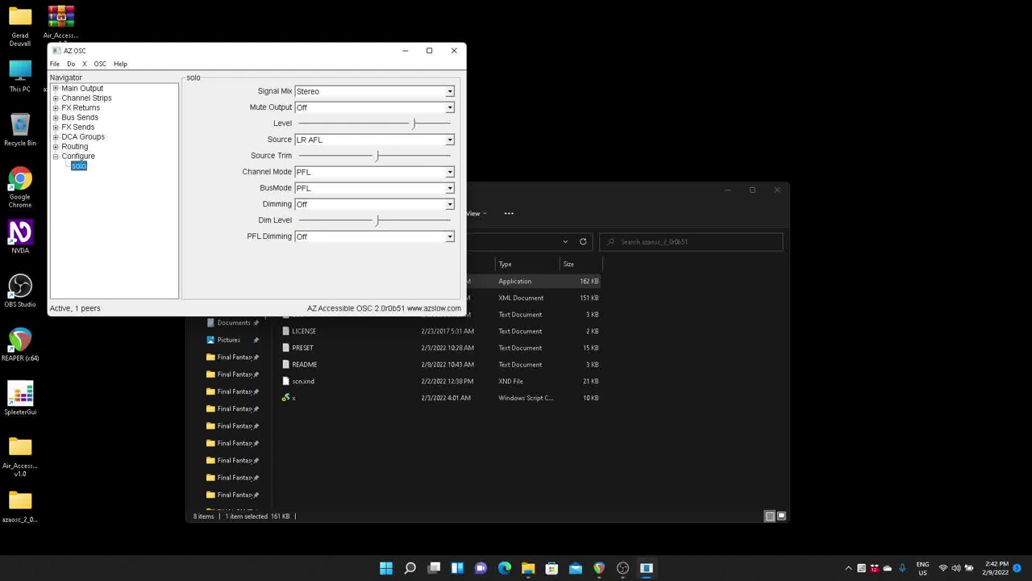